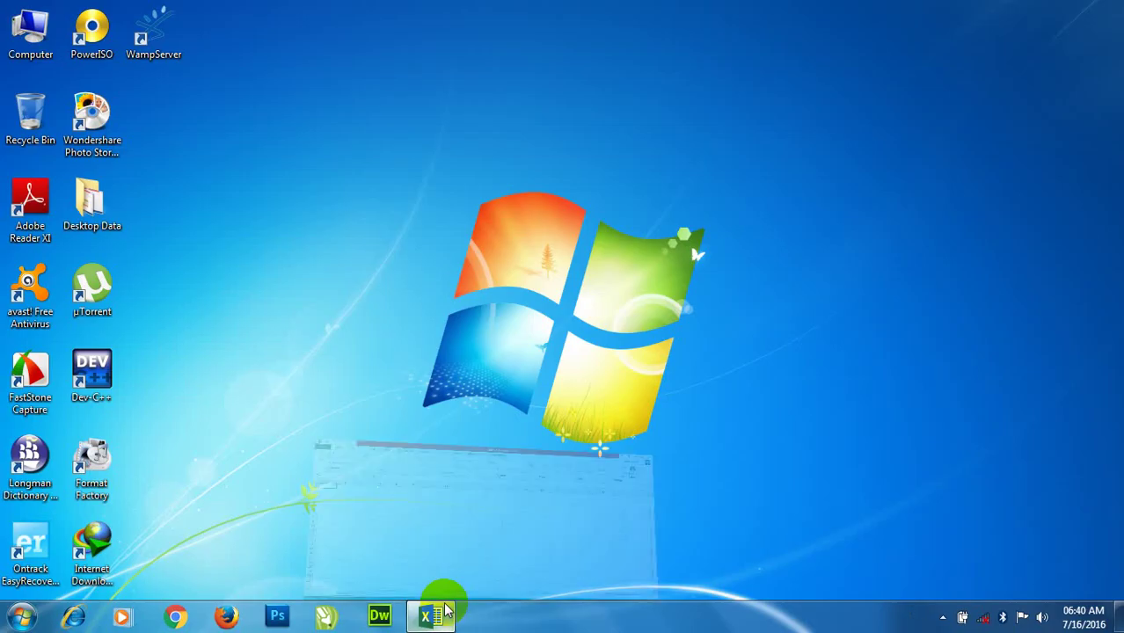
# Step: Restore the Book1 Excel window from the Windows 7 taskbar
pyautogui.click(324, 194)
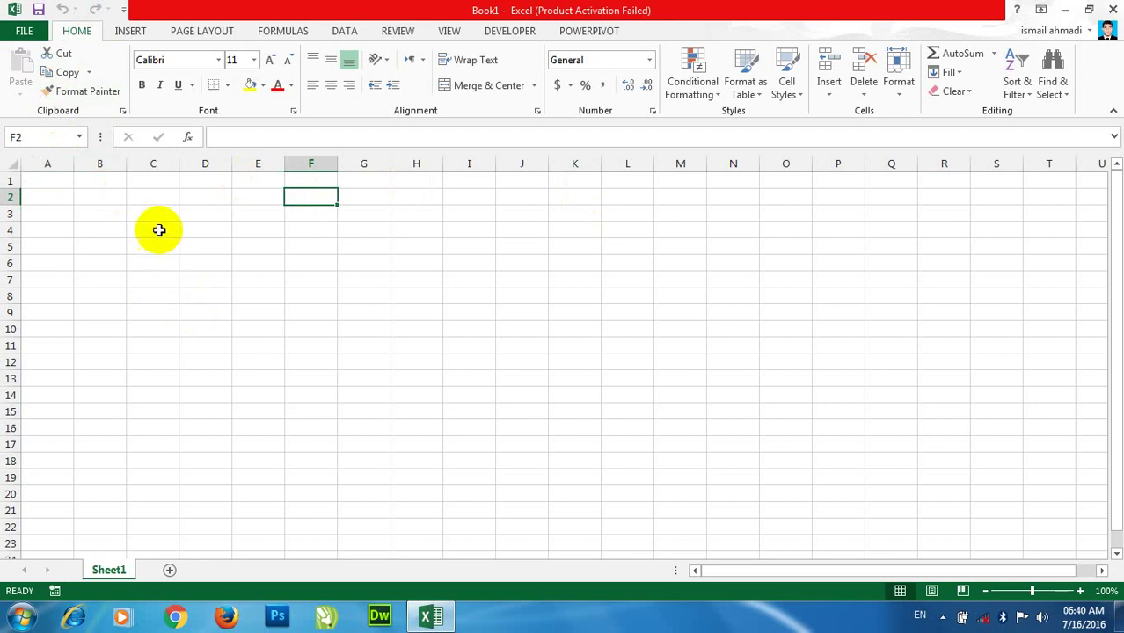
pyautogui.click(123, 33)
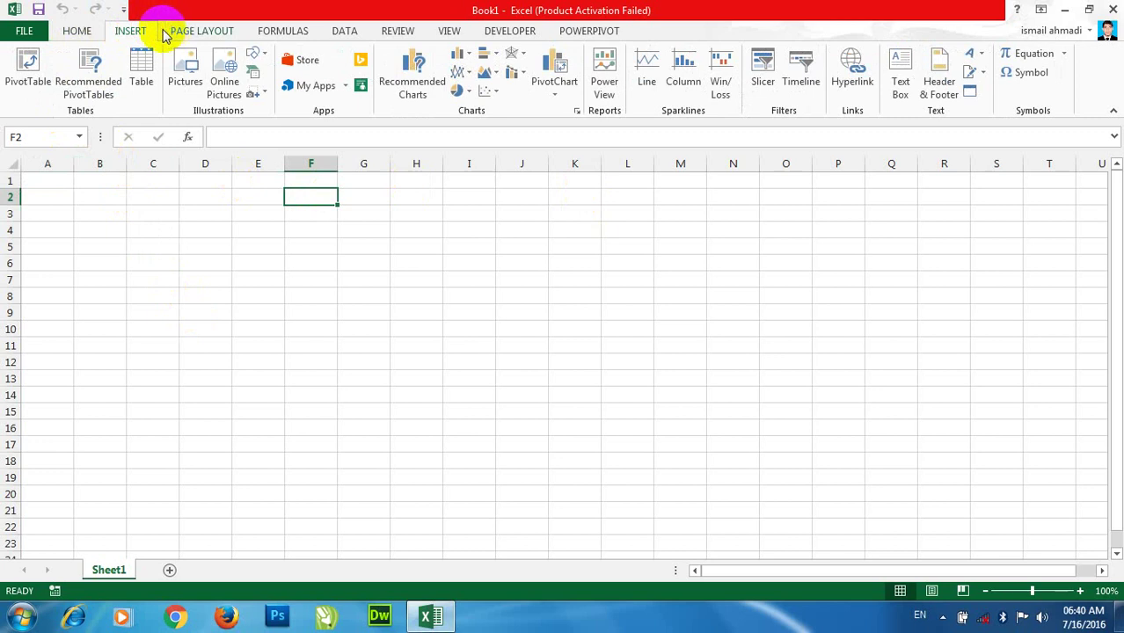
pyautogui.click(166, 31)
pyautogui.click(88, 30)
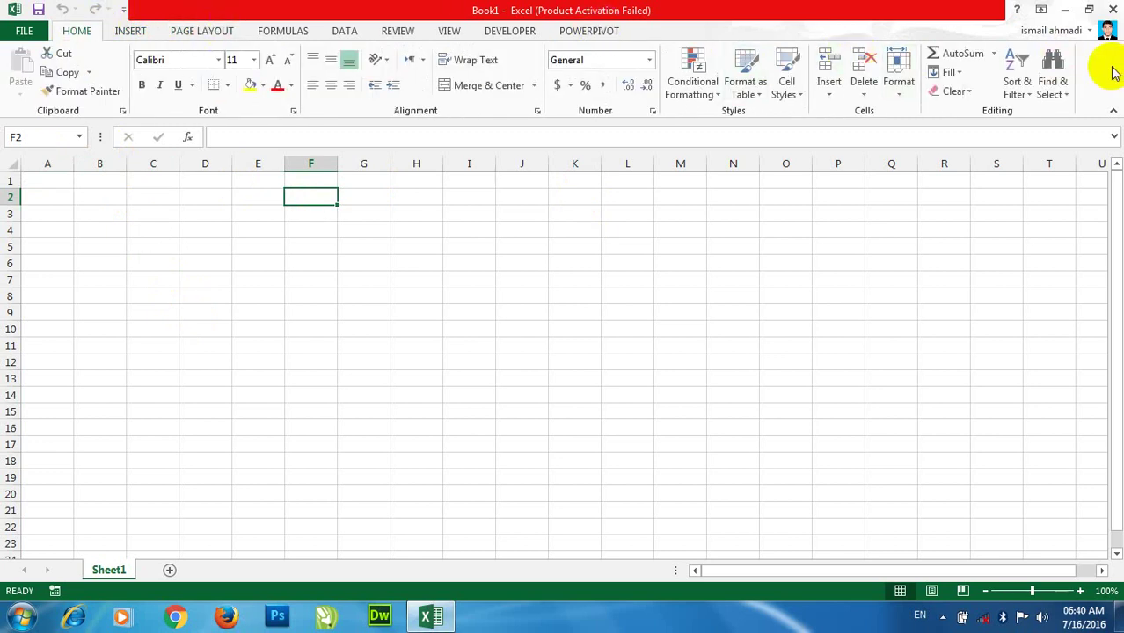
pyautogui.click(1114, 111)
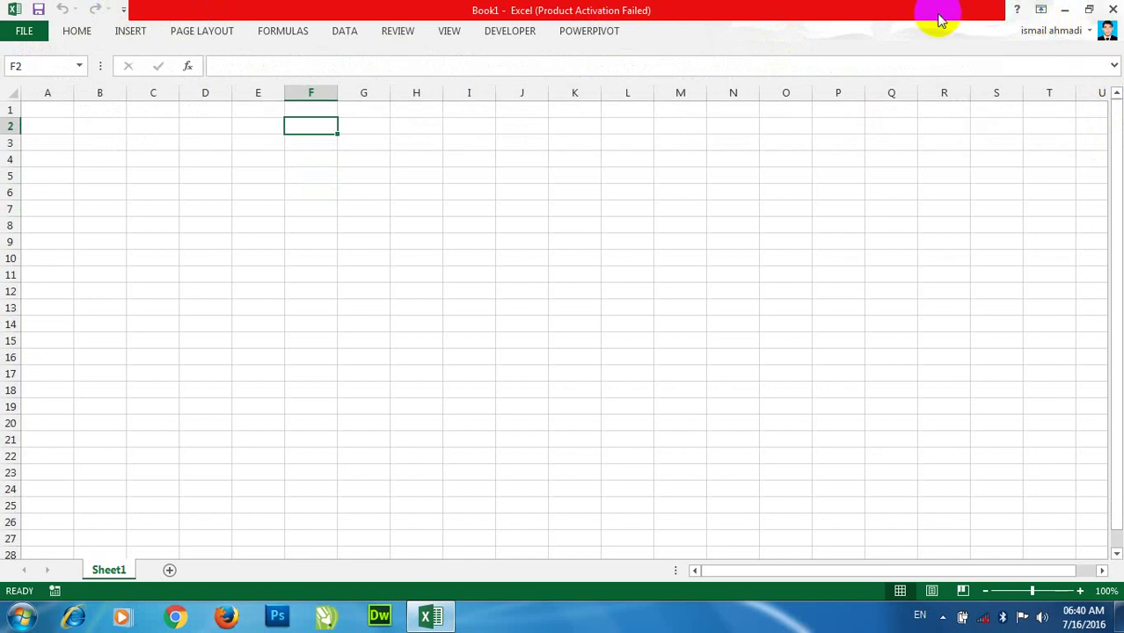
pyautogui.doubleClick(499, 34)
pyautogui.click(398, 233)
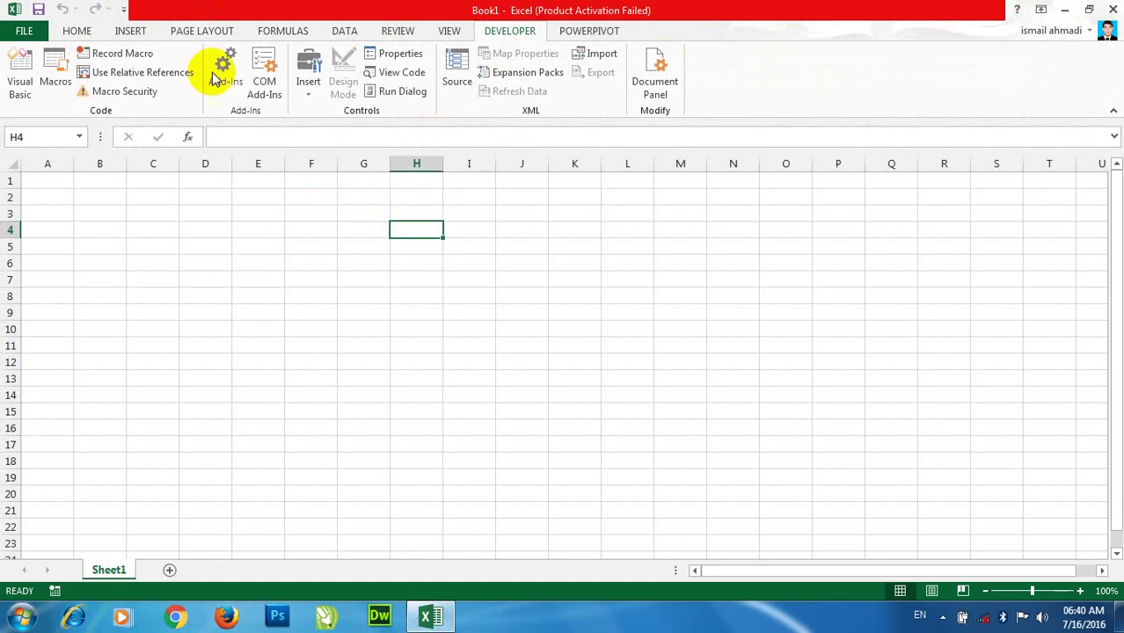
pyautogui.click(93, 33)
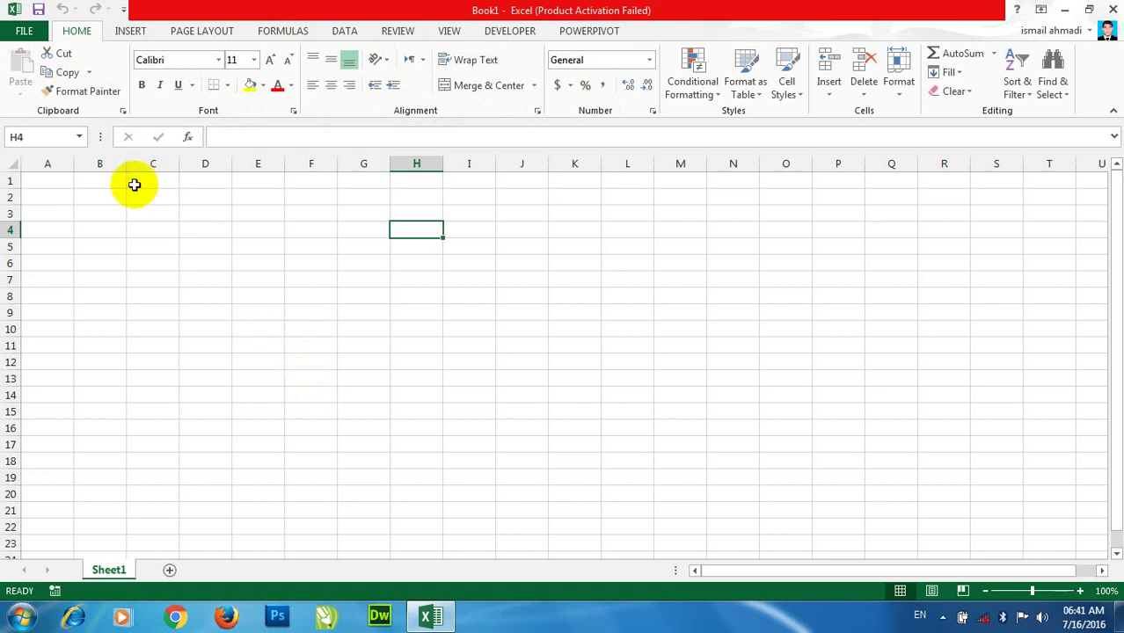
pyautogui.moveTo(130, 196); pyautogui.dragTo(352, 297)
pyautogui.moveTo(620, 435); pyautogui.dragTo(645, 430)
pyautogui.click(288, 244)
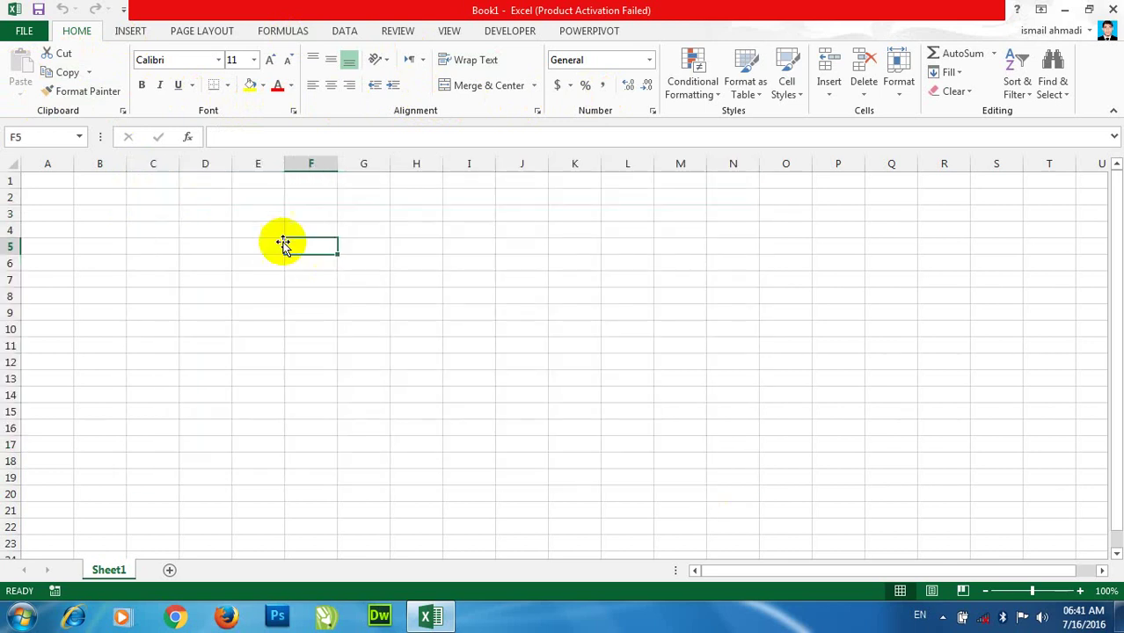
pyautogui.click(172, 208)
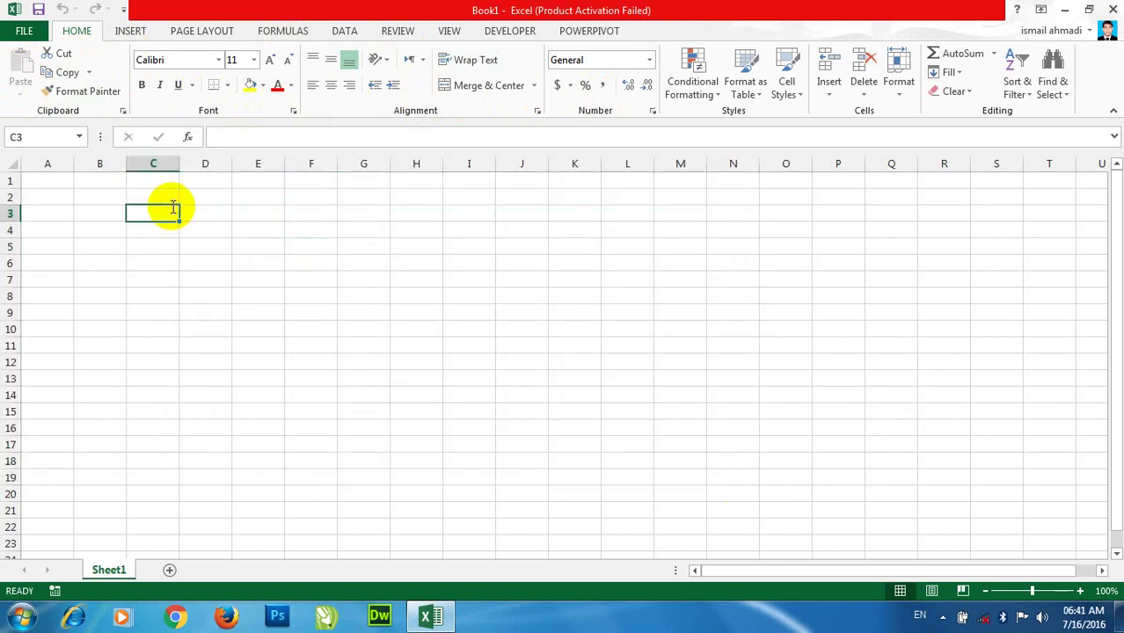
pyautogui.write('=rad')
pyautogui.press('BackSpace')
pyautogui.write('n')
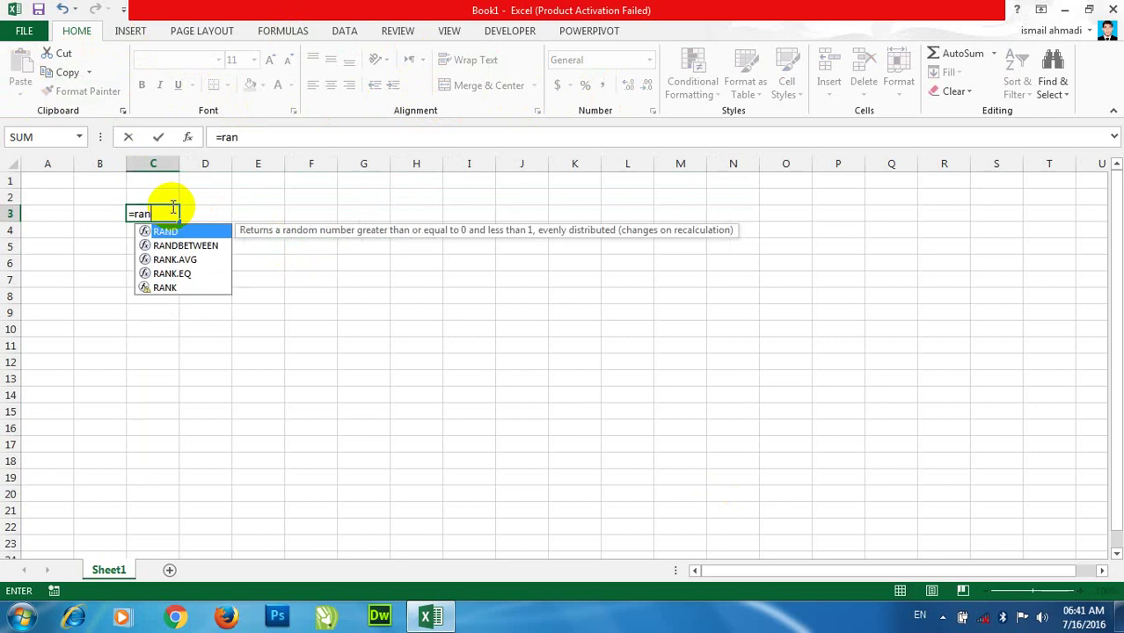
pyautogui.write('d')
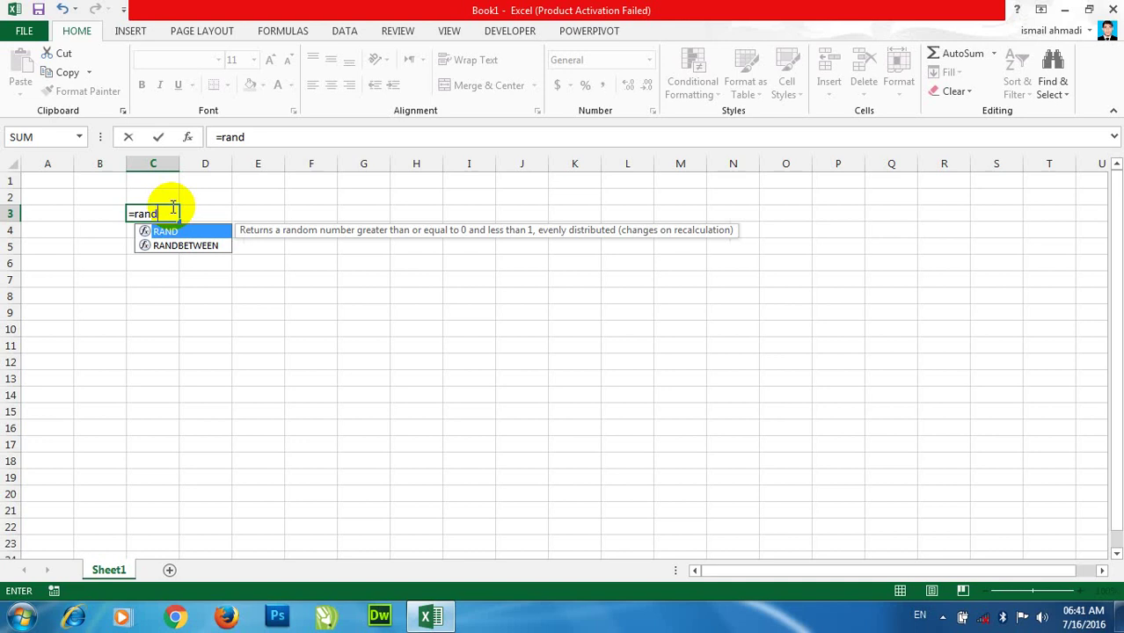
pyautogui.press('BackSpace')
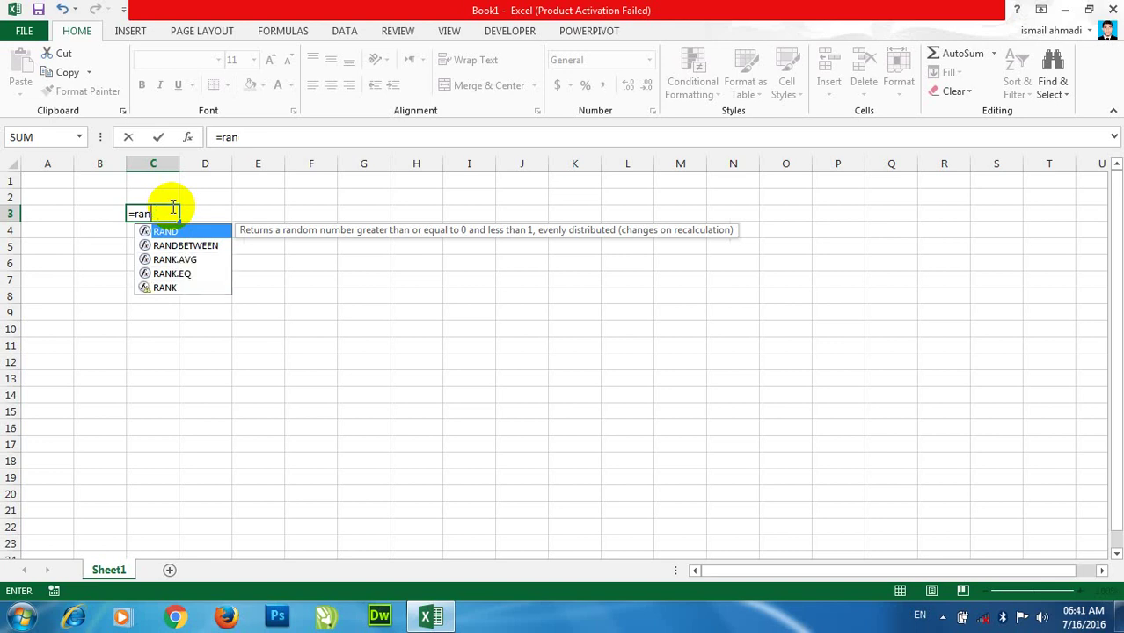
pyautogui.press('Escape')
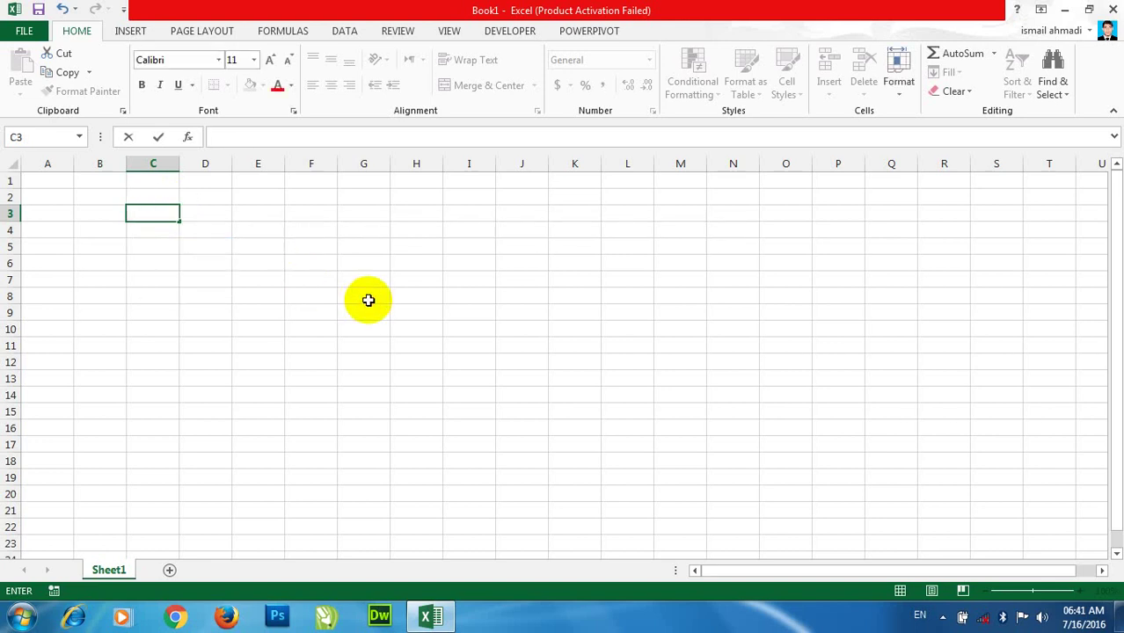
pyautogui.click(369, 299)
pyautogui.moveTo(161, 229); pyautogui.dragTo(153, 280)
pyautogui.moveTo(475, 342); pyautogui.dragTo(528, 344)
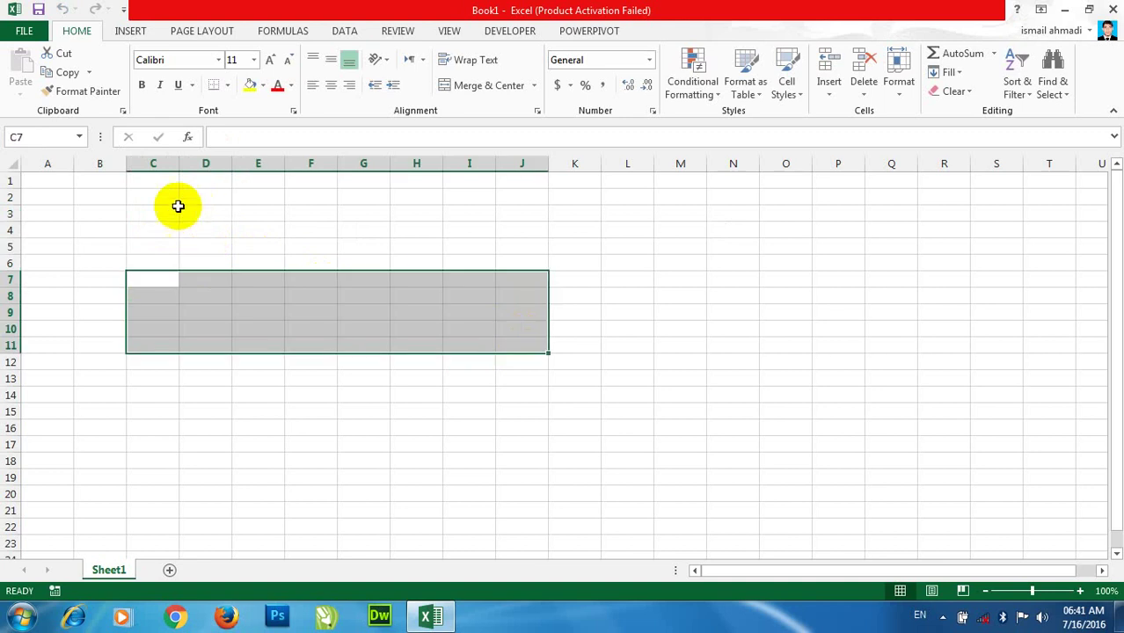
pyautogui.moveTo(167, 214); pyautogui.dragTo(827, 472)
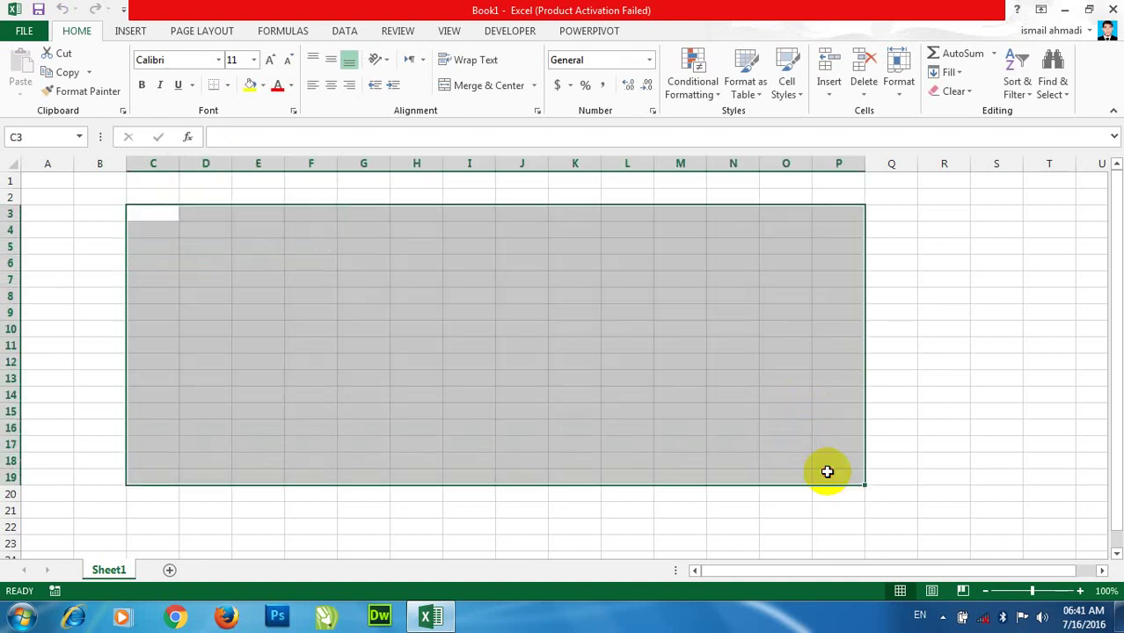
pyautogui.write('r')
pyautogui.write('okhn')
pyautogui.press('BackSpace')
pyautogui.press('BackSpace')
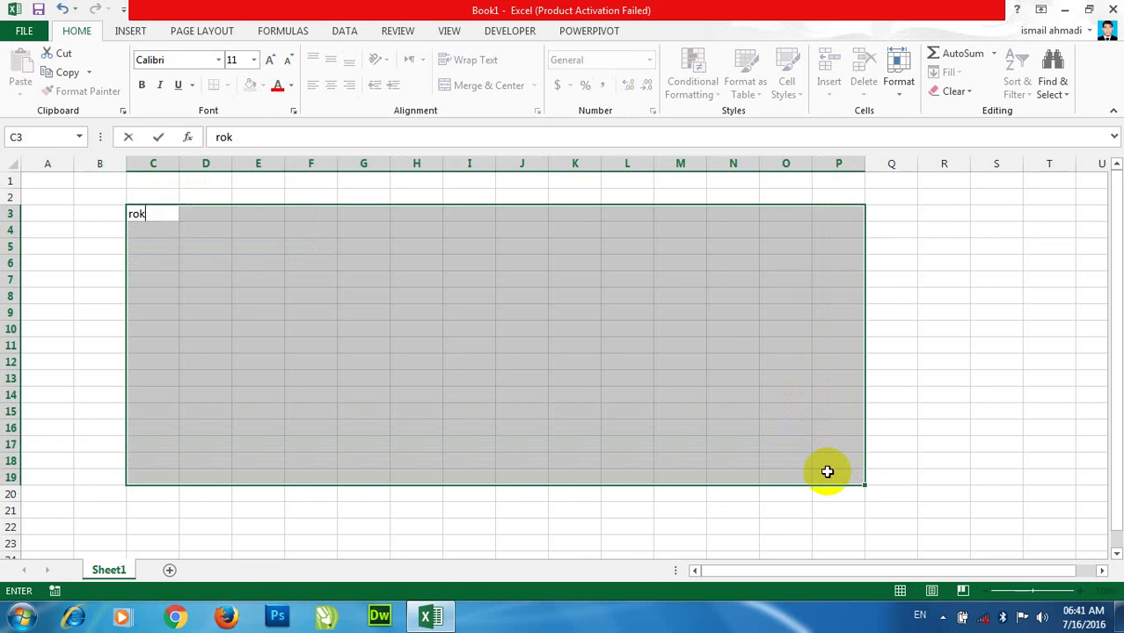
pyautogui.press('BackSpace')
pyautogui.press('BackSpace')
pyautogui.press('BackSpace')
pyautogui.write('rokh')
pyautogui.write('an')
pyautogui.hotkey('ctrl', 'Return')
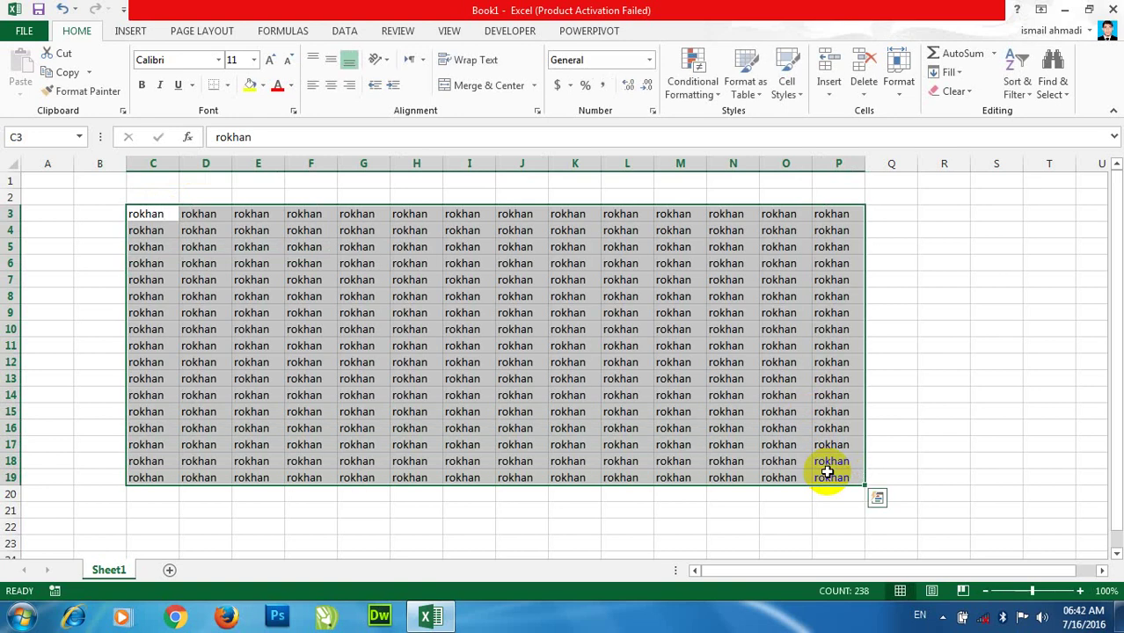
pyautogui.press('Delete')
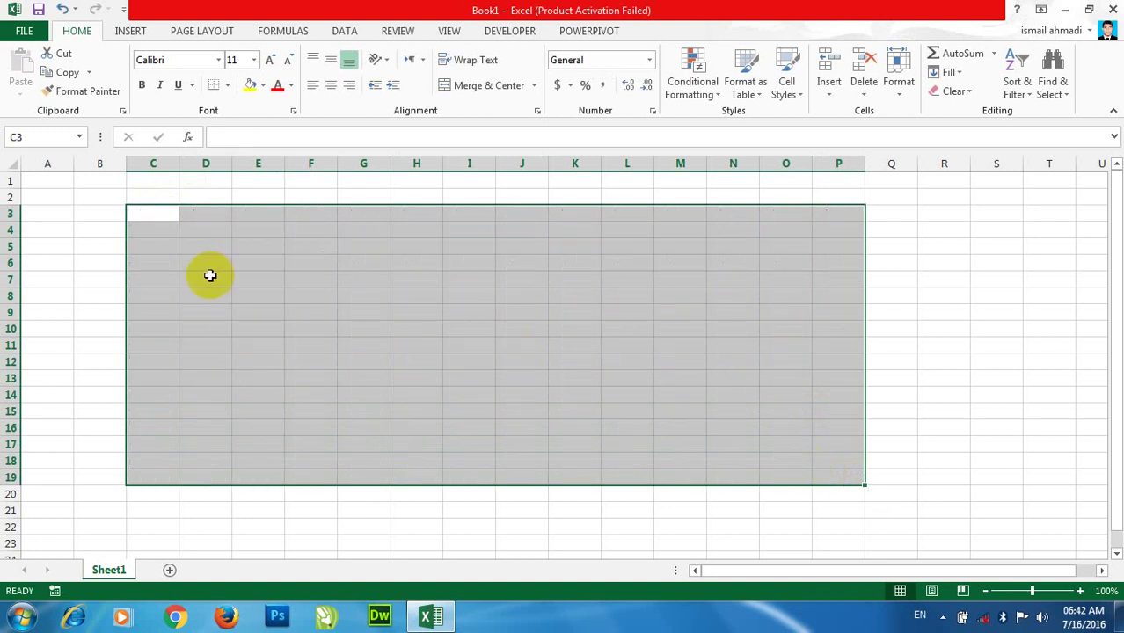
# Step: Fill all 36 cells of B3:E11 with one sample name via Ctrl+Enter, then reselect the block
pyautogui.moveTo(110, 216)
pyautogui.mouseDown()
pyautogui.moveTo(185, 256)
pyautogui.moveTo(248, 345)
pyautogui.mouseUp()
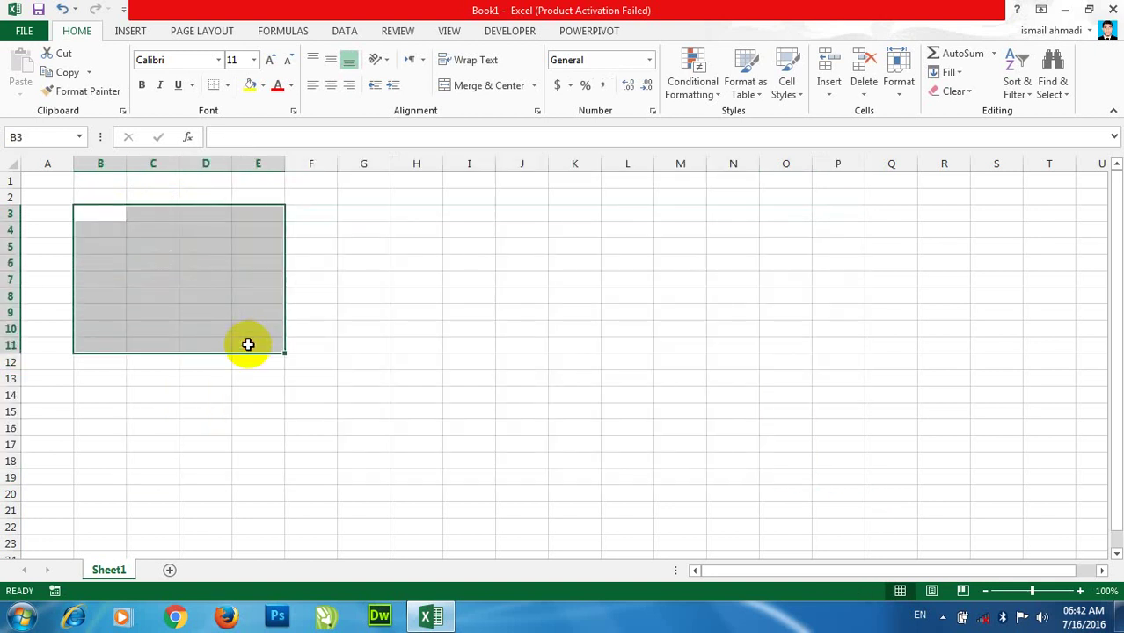
pyautogui.write('ahmad')
pyautogui.hotkey('ctrl', 'Return')
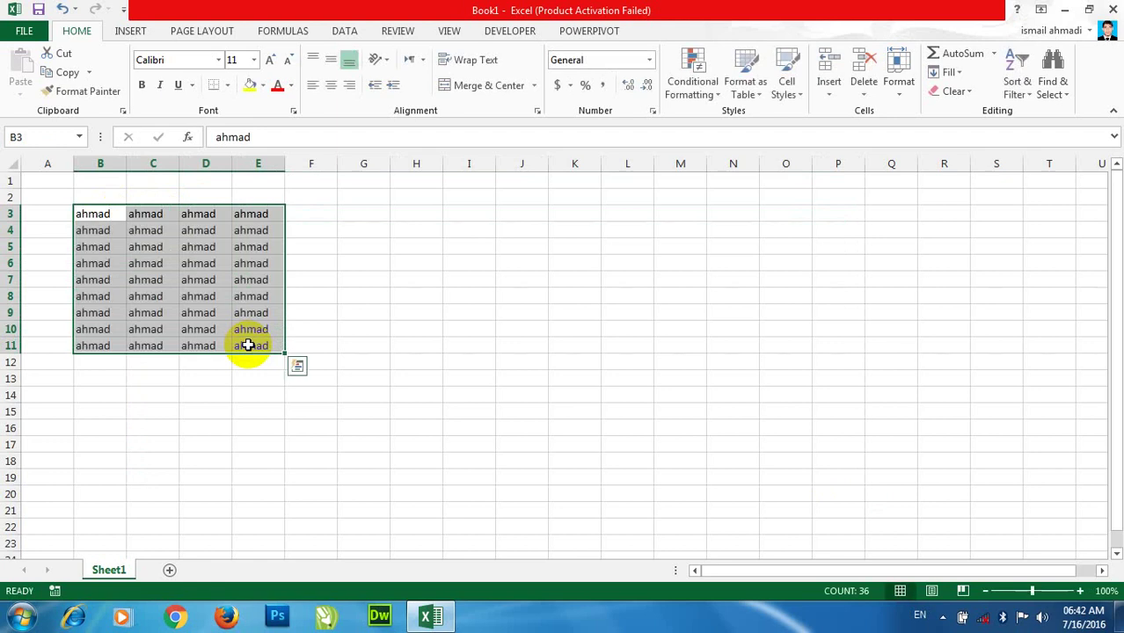
pyautogui.click(333, 234)
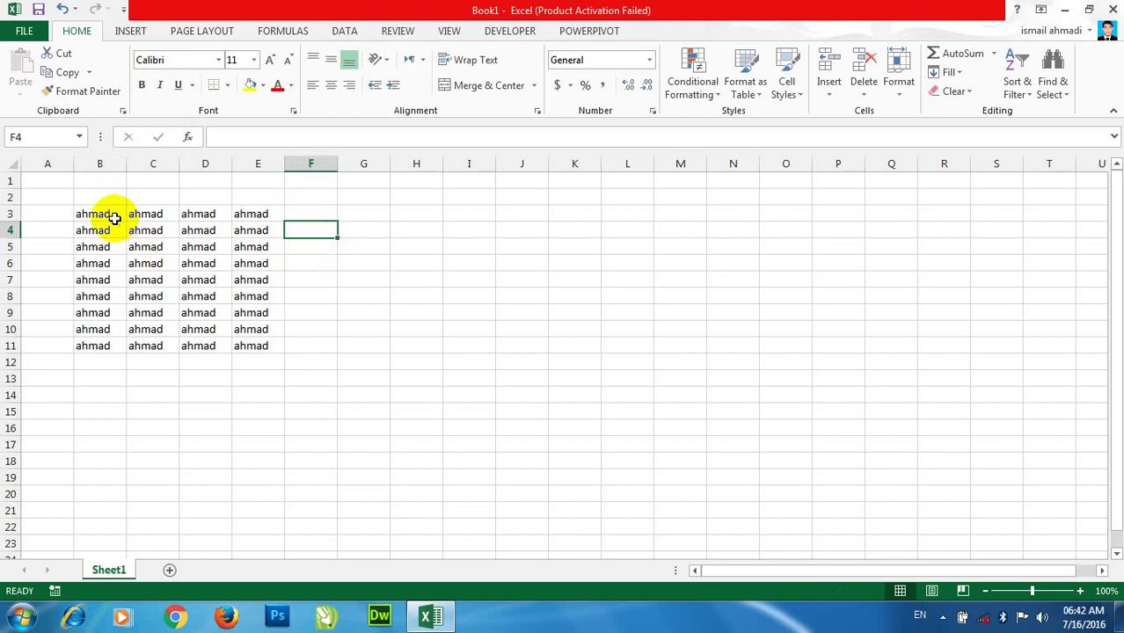
pyautogui.moveTo(108, 214); pyautogui.dragTo(273, 354)
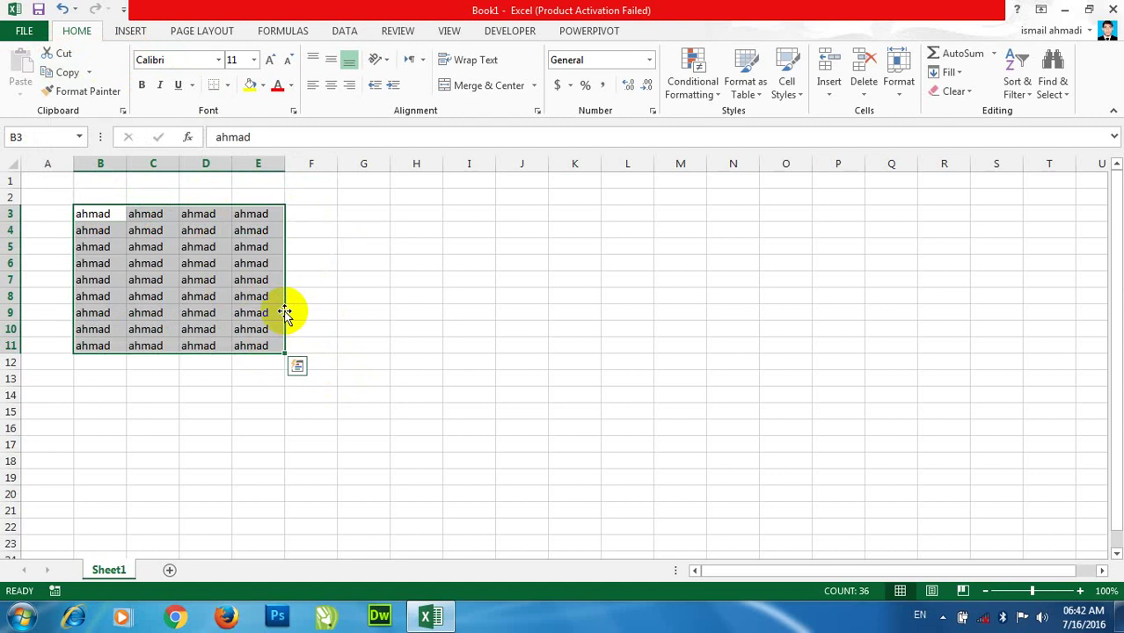
# Step: Drag the name block aside, cut-paste it to C8:F16, copy it, and insert a blank Sheet2
pyautogui.moveTo(283, 312); pyautogui.dragTo(785, 312)
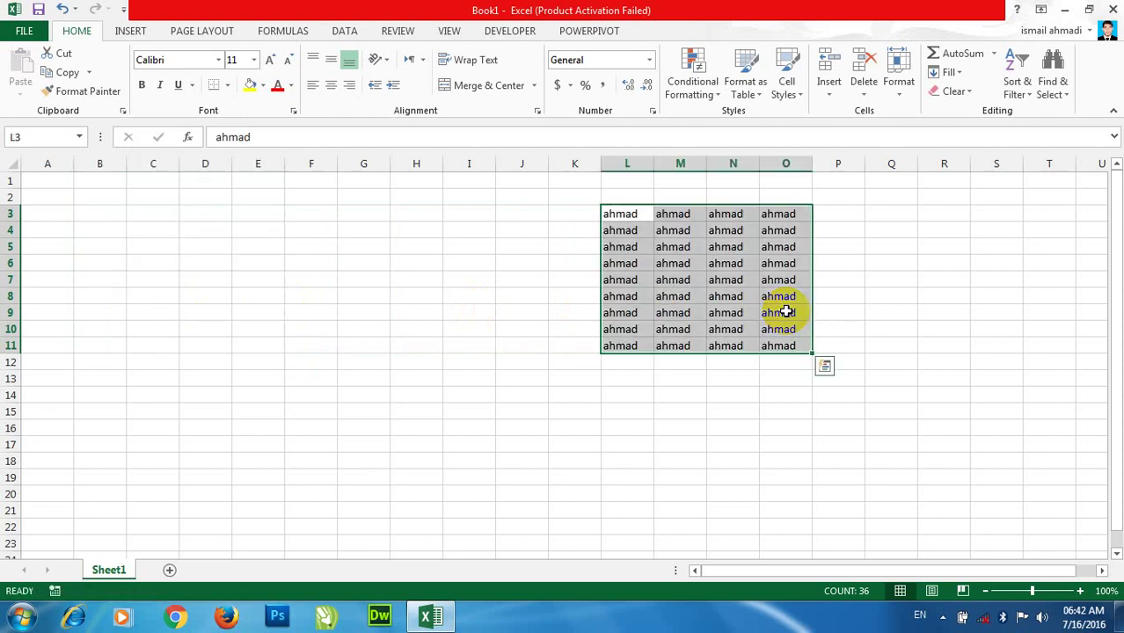
pyautogui.hotkey('ctrl', 'c')
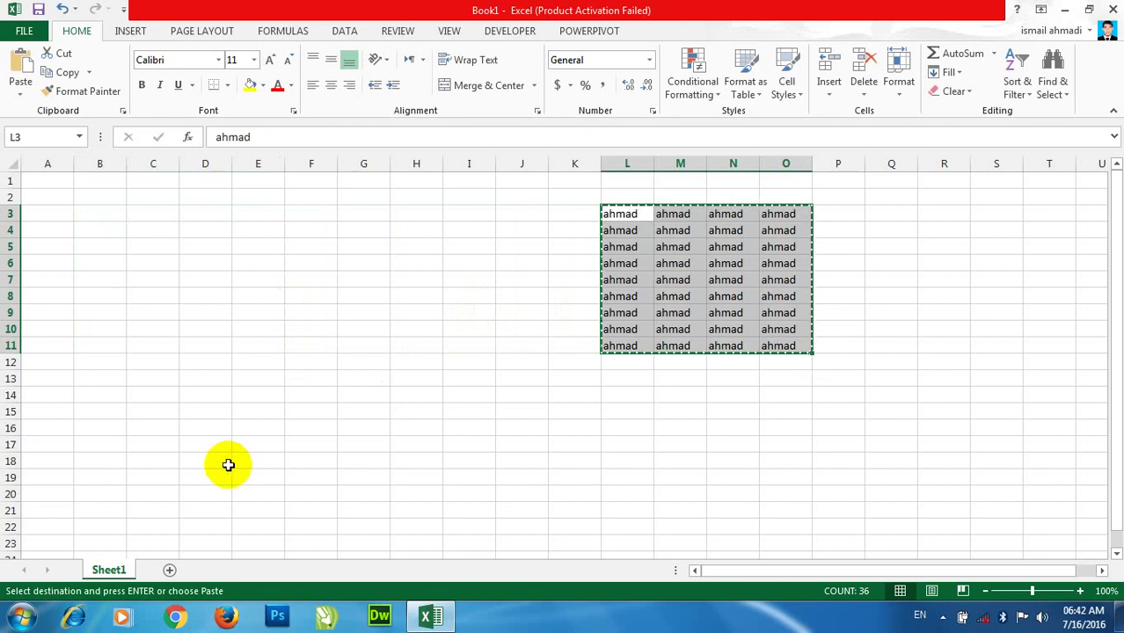
pyautogui.click(138, 299)
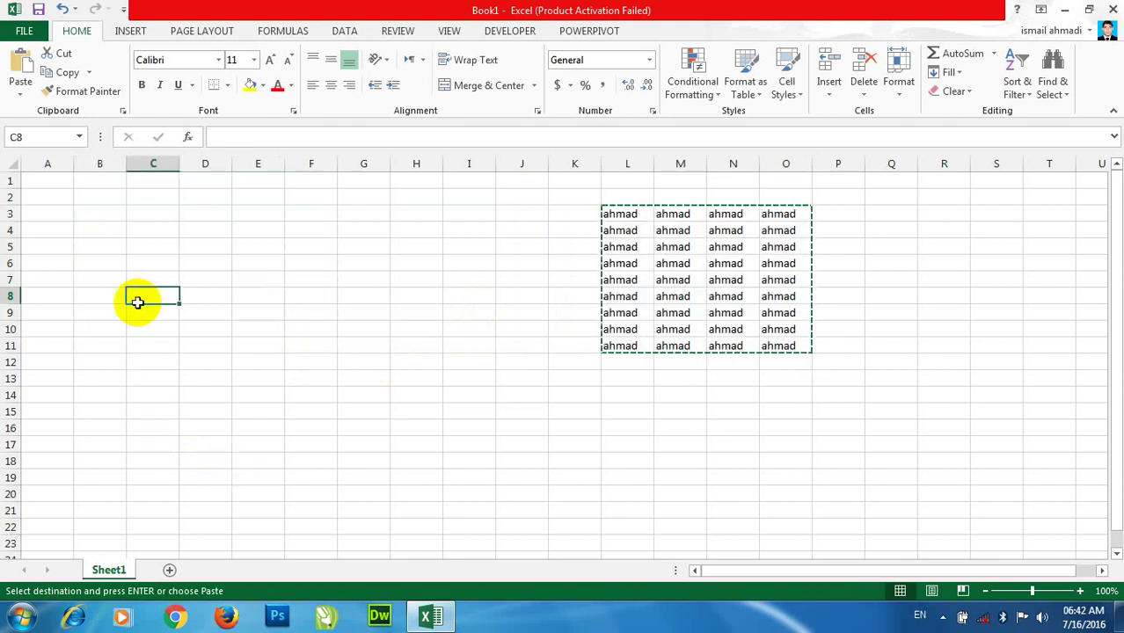
pyautogui.hotkey('ctrl', 'v')
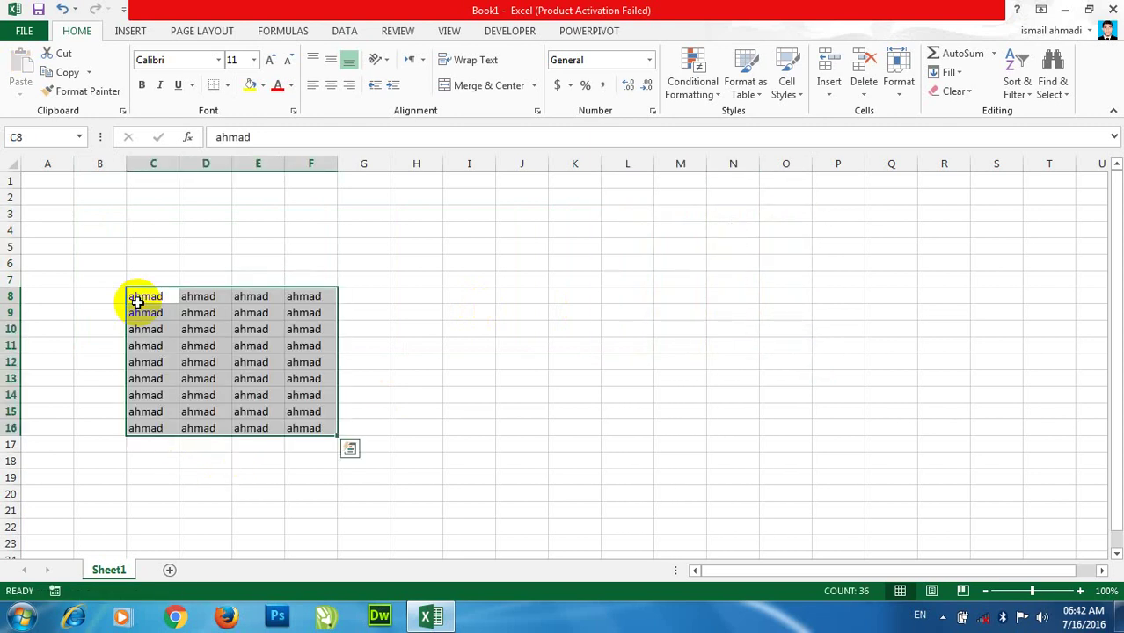
pyautogui.click(65, 53)
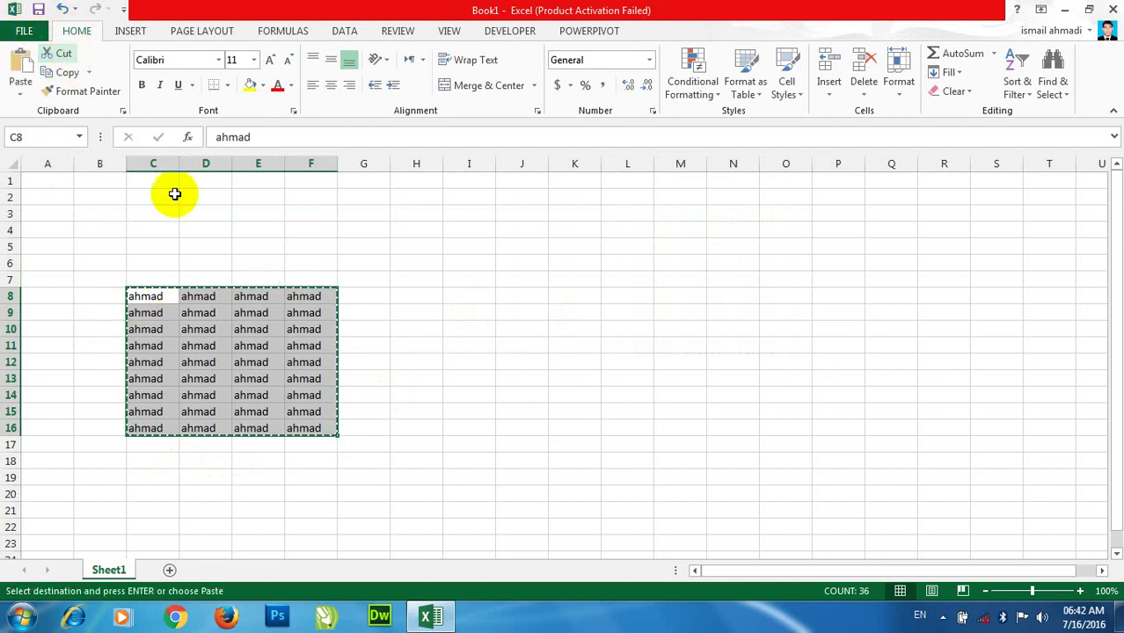
pyautogui.click(172, 570)
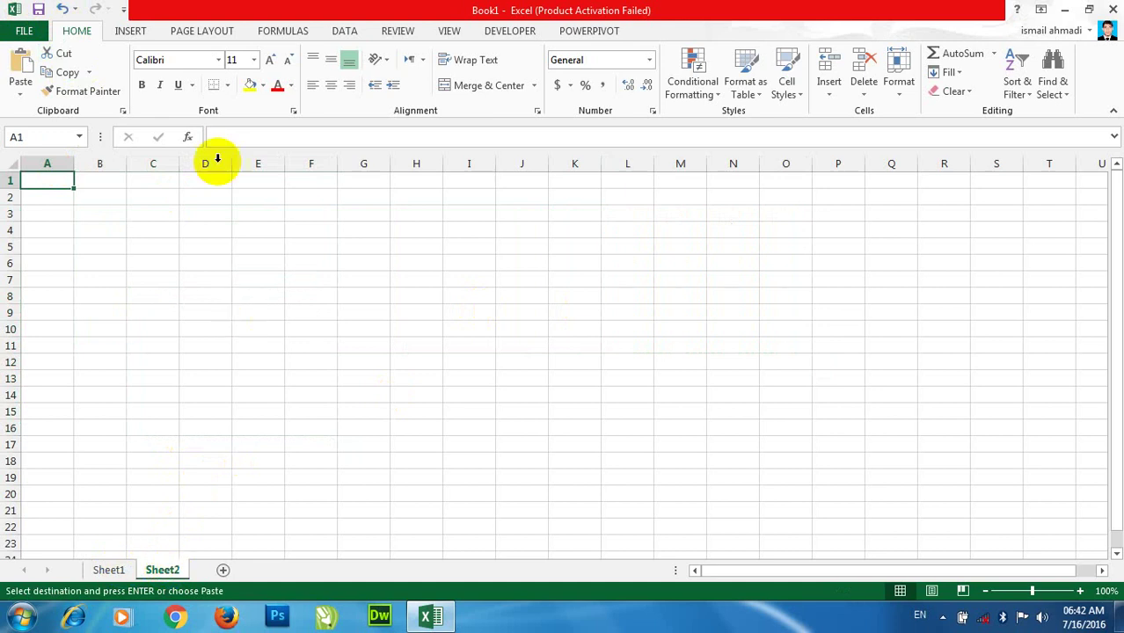
# Step: Paste the name block into A1:D9 of Sheet2 and duplicate it into K1:N9
pyautogui.click(22, 63)
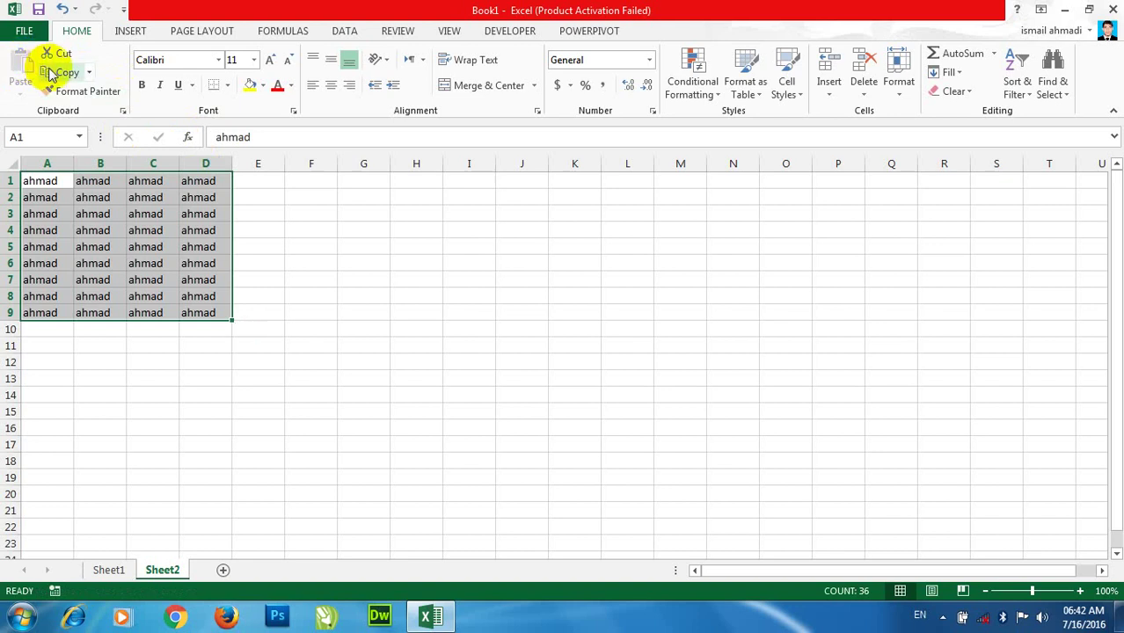
pyautogui.press('Escape')
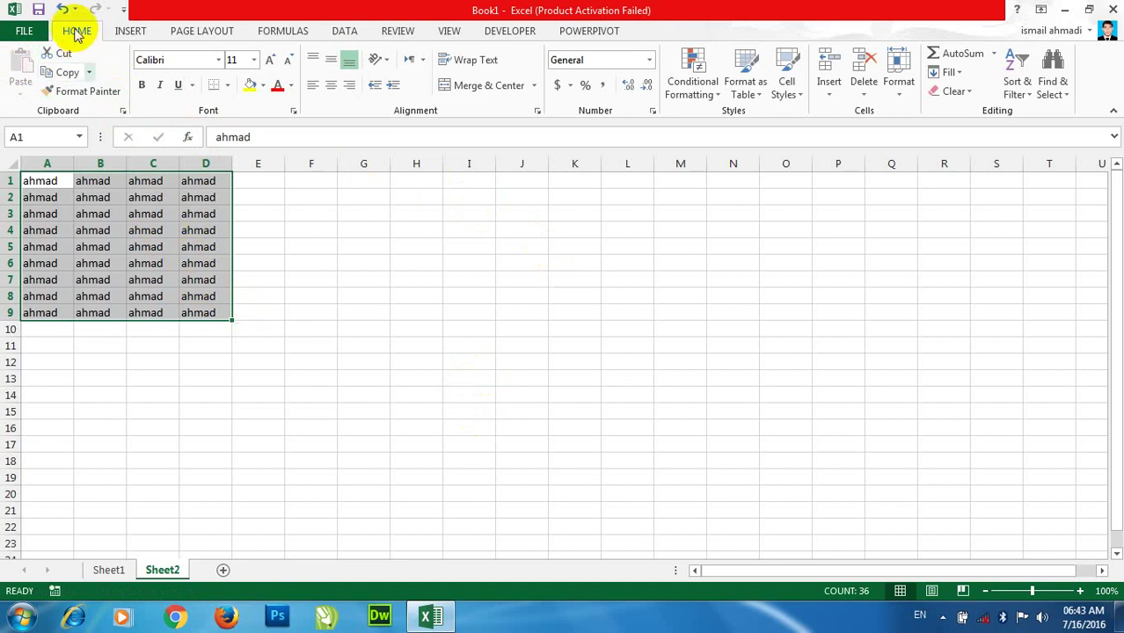
pyautogui.click(68, 73)
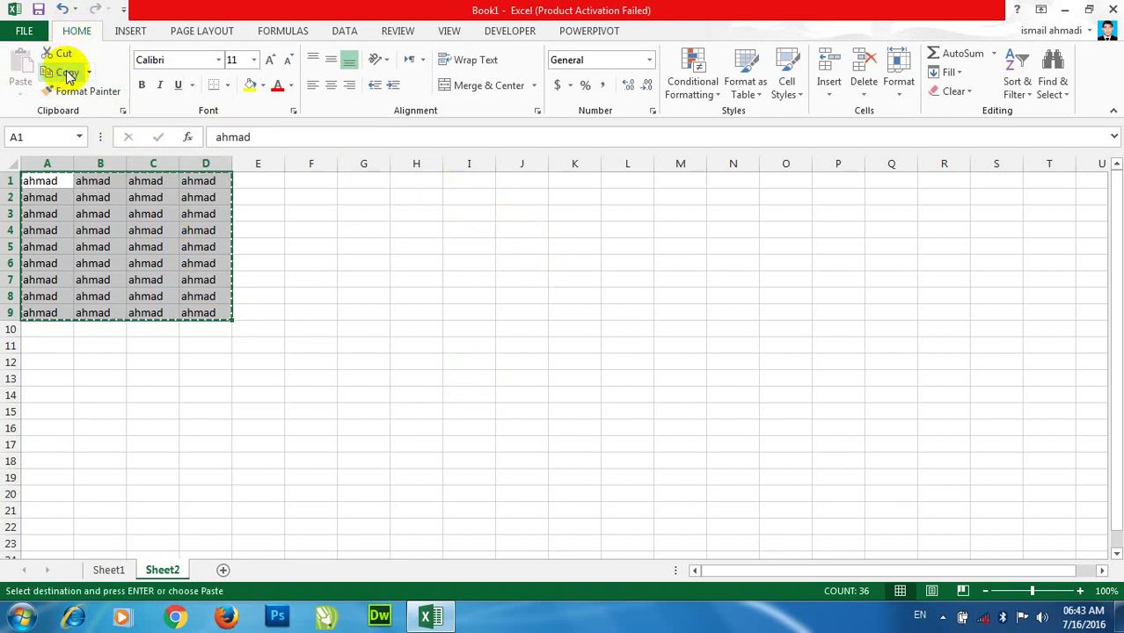
pyautogui.click(581, 189)
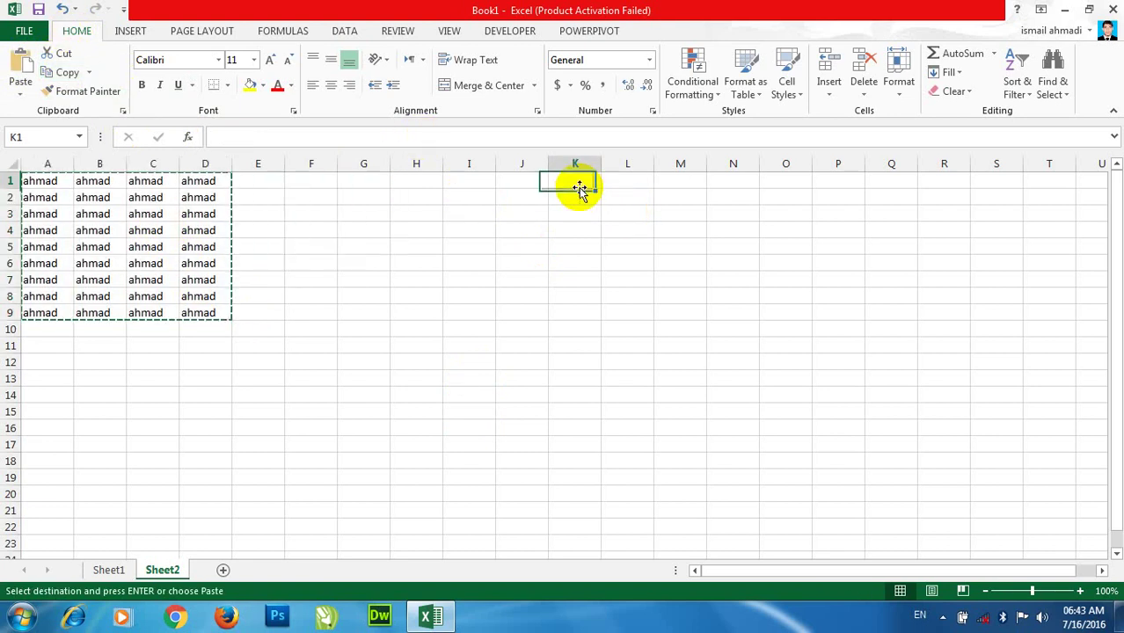
pyautogui.click(24, 65)
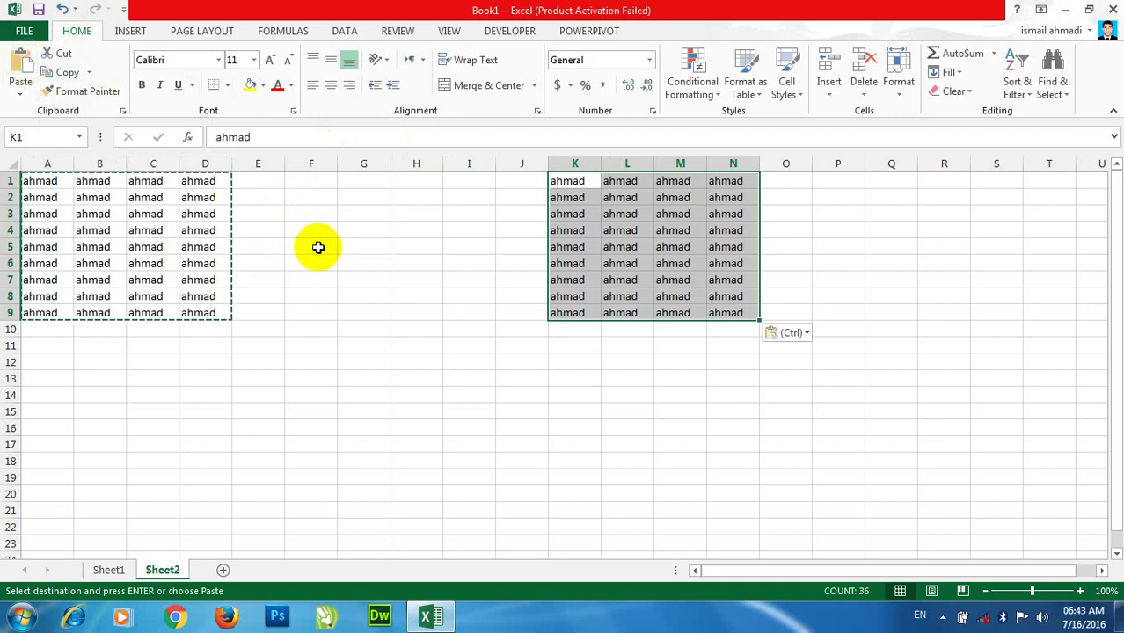
pyautogui.click(88, 73)
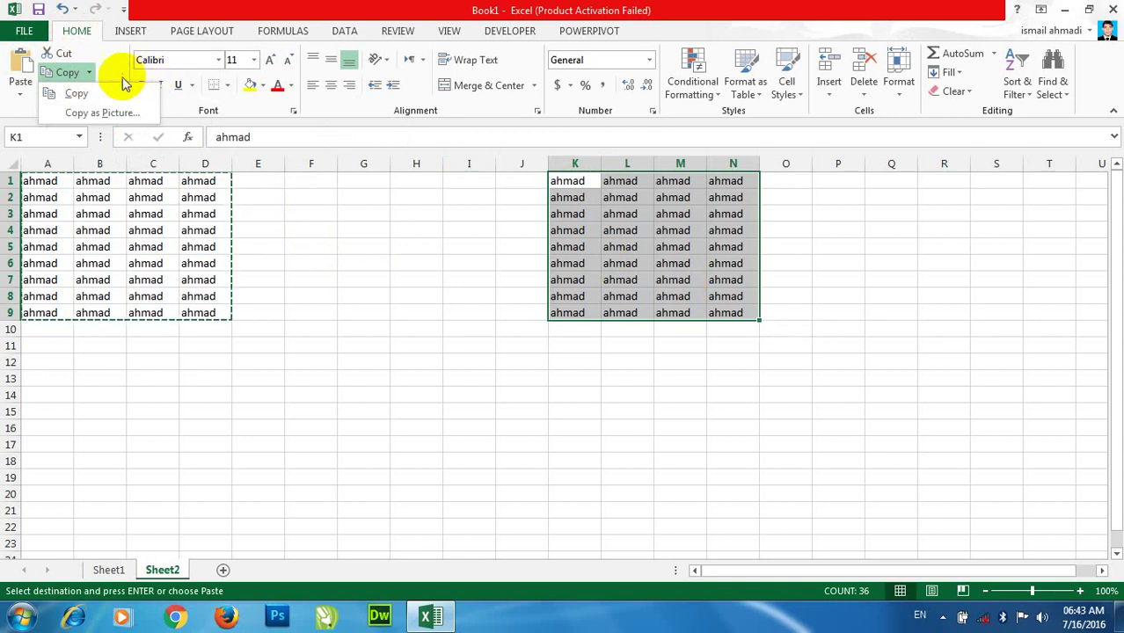
pyautogui.click(92, 111)
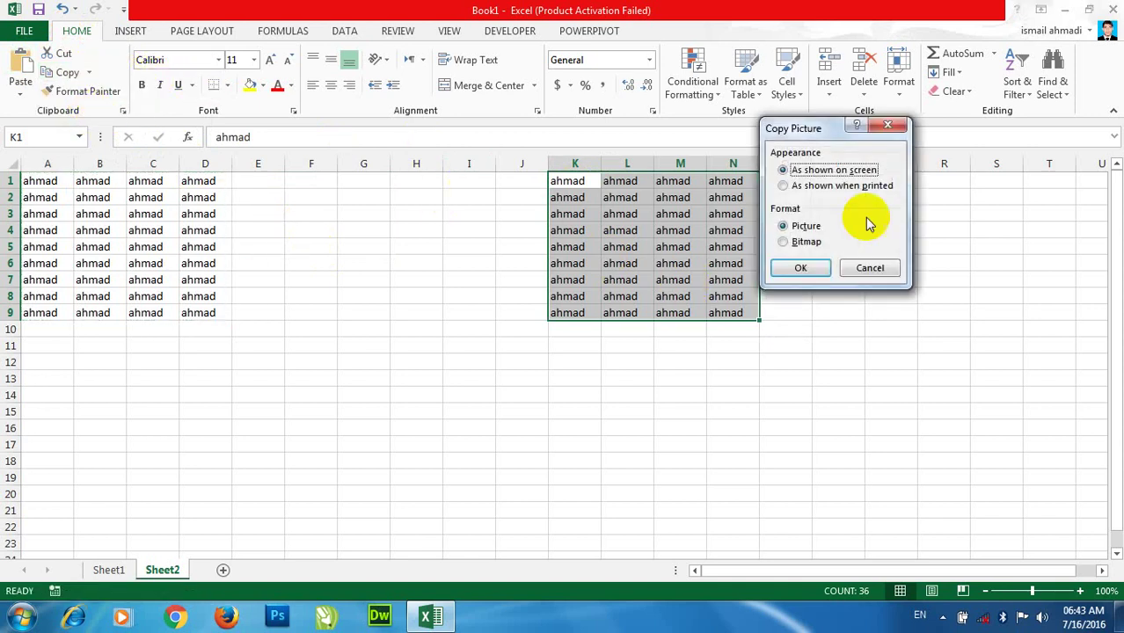
pyautogui.click(805, 269)
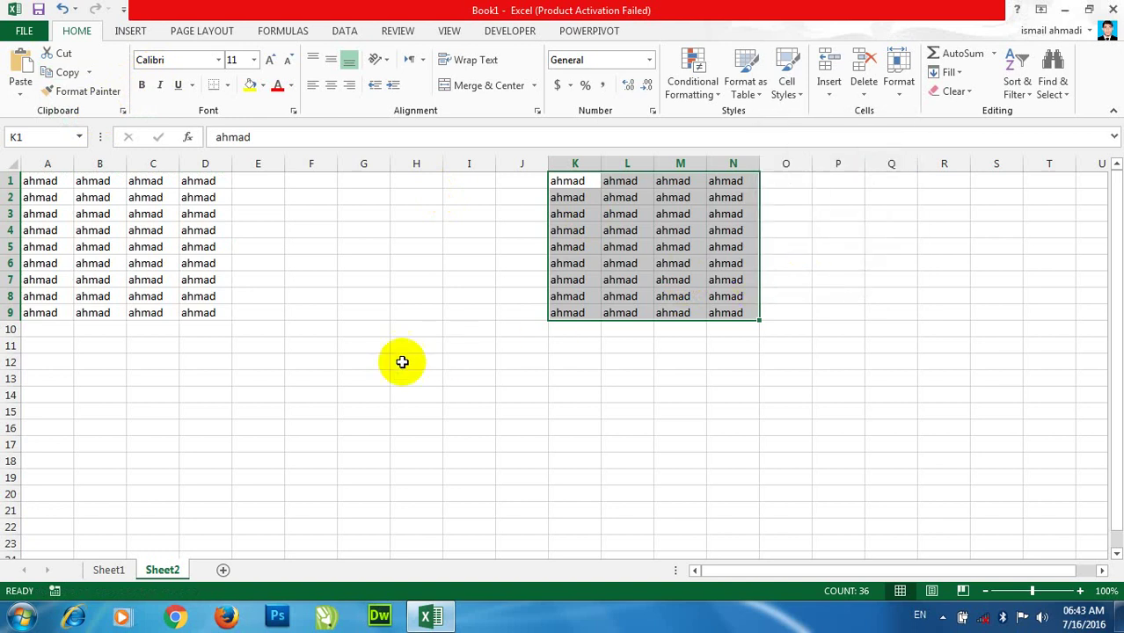
pyautogui.click(348, 393)
pyautogui.click(20, 66)
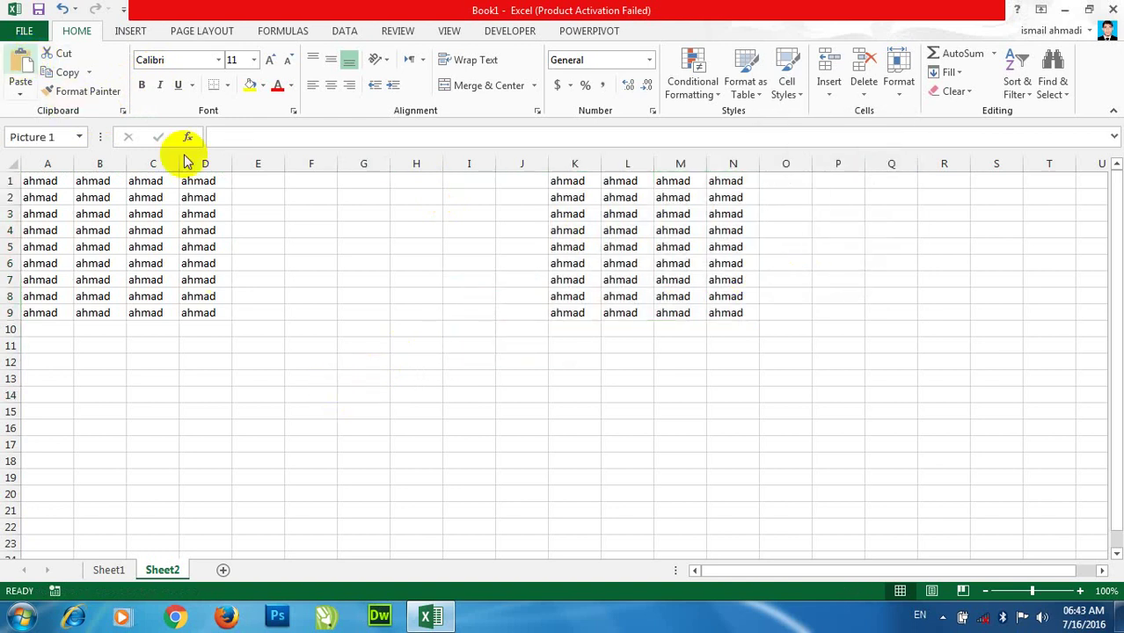
pyautogui.moveTo(456, 396); pyautogui.dragTo(459, 378)
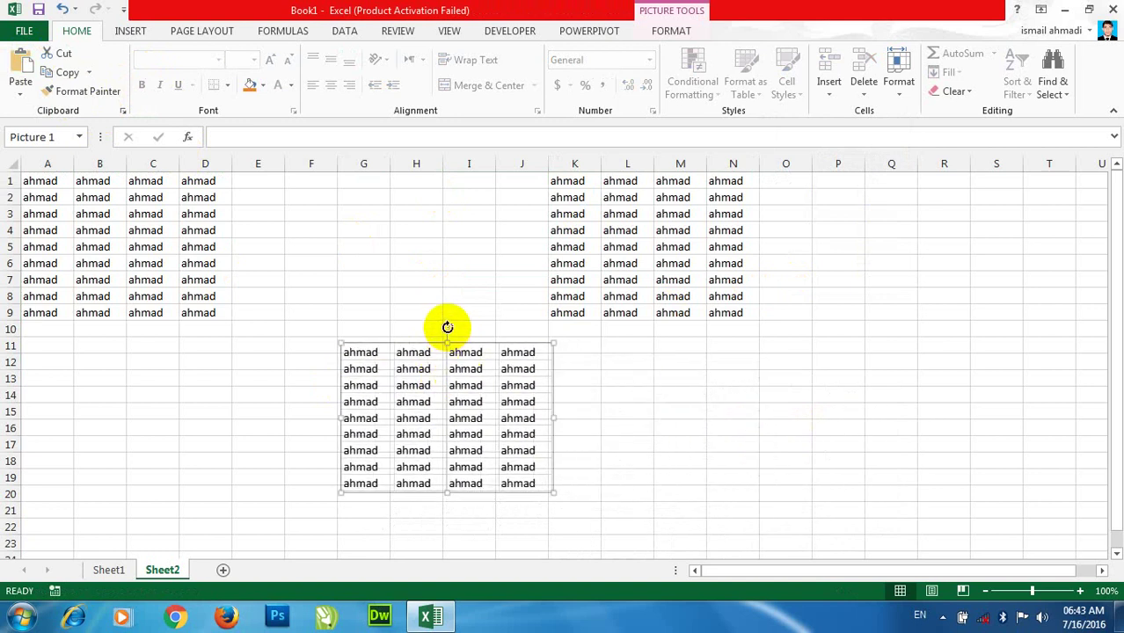
pyautogui.moveTo(447, 329)
pyautogui.mouseDown()
pyautogui.moveTo(544, 368)
pyautogui.moveTo(701, 350)
pyautogui.mouseUp()
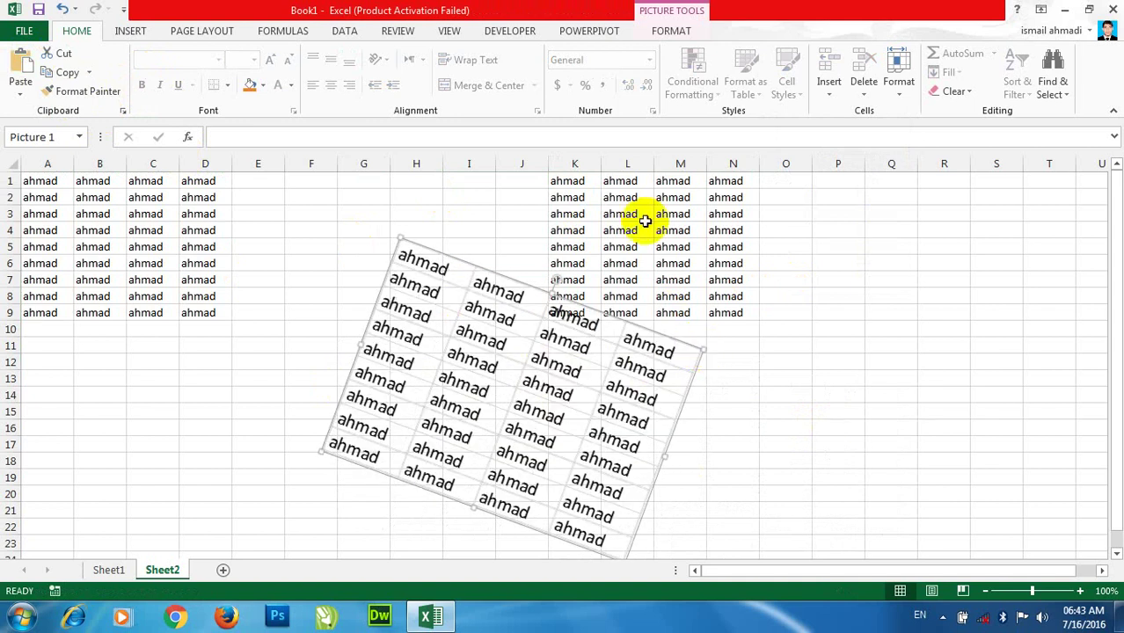
pyautogui.click(652, 33)
pyautogui.click(672, 31)
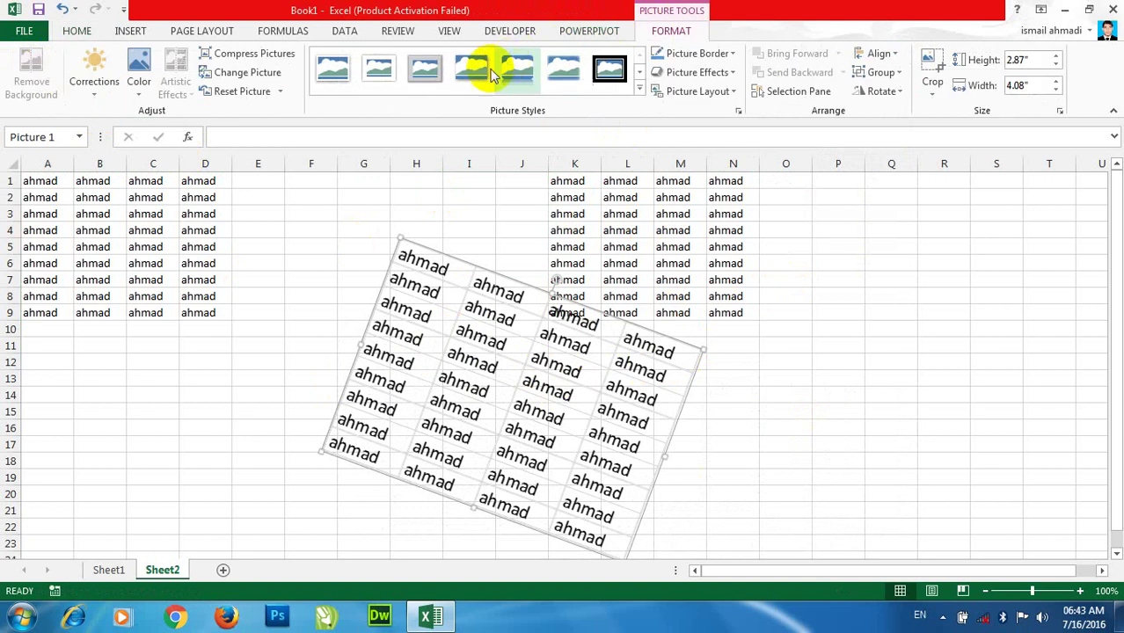
pyautogui.click(640, 94)
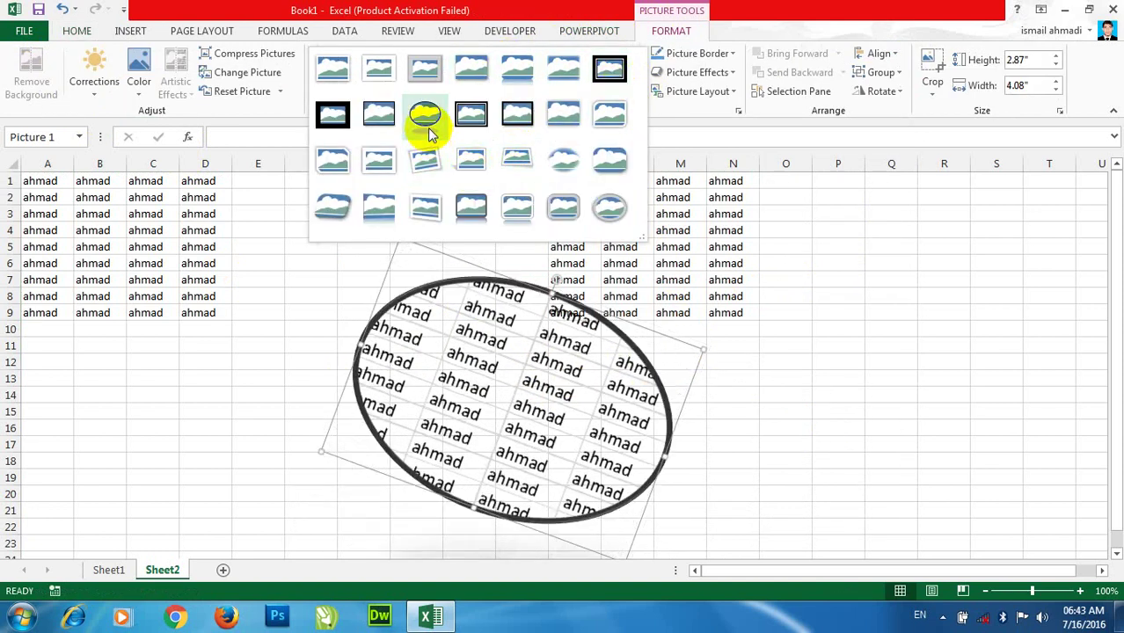
pyautogui.click(598, 81)
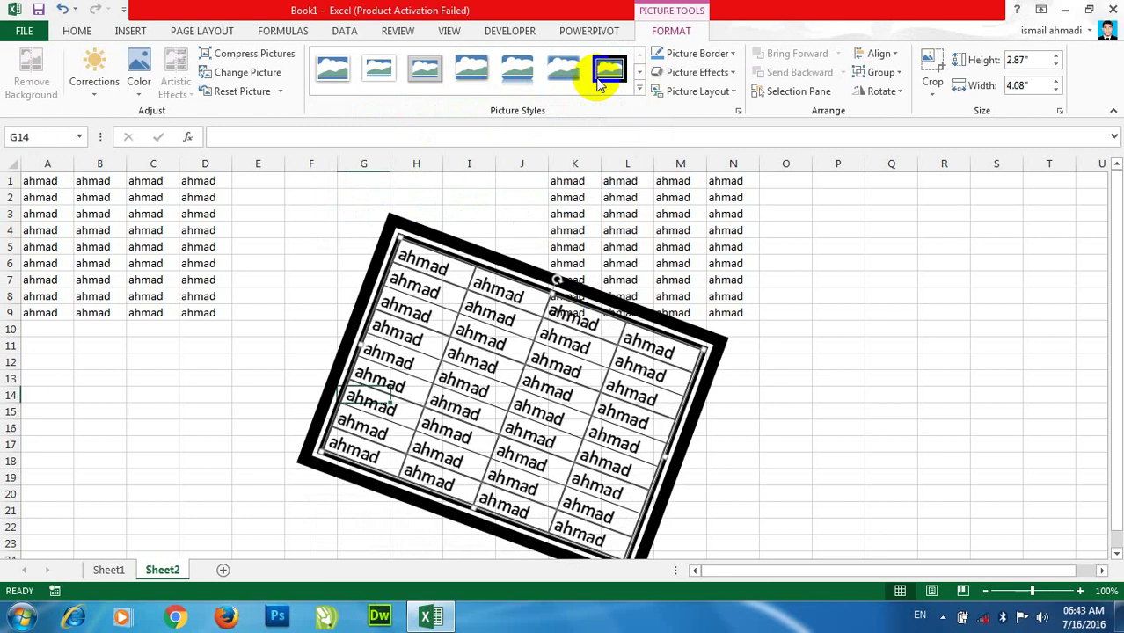
pyautogui.press('Delete')
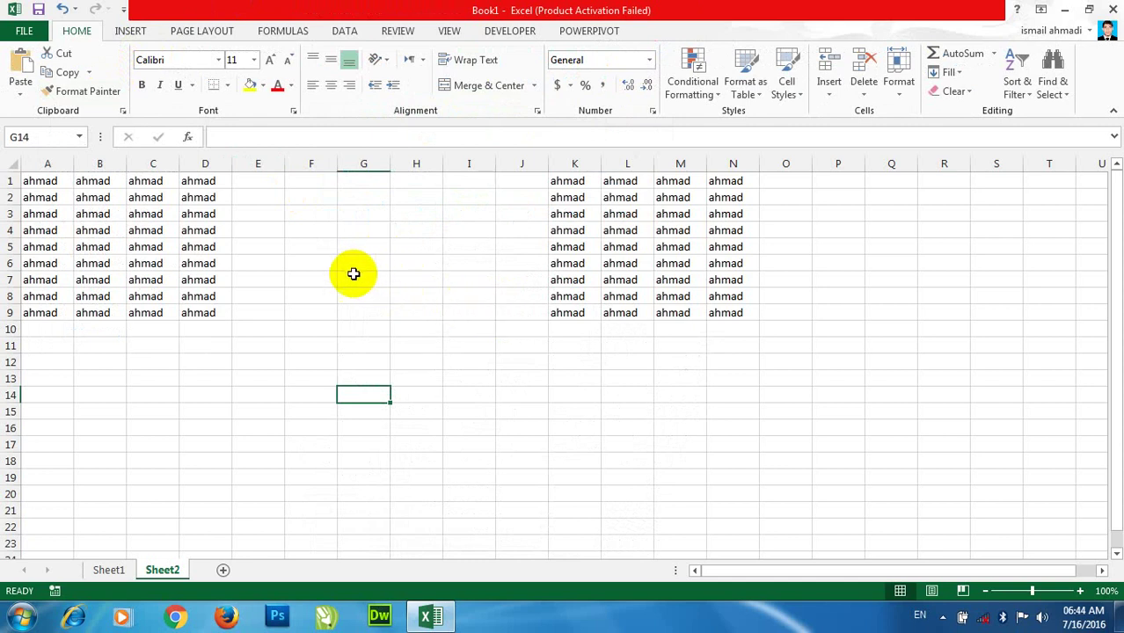
# Step: Enter a name in F8, fixing a typo before committing it
pyautogui.click(335, 295)
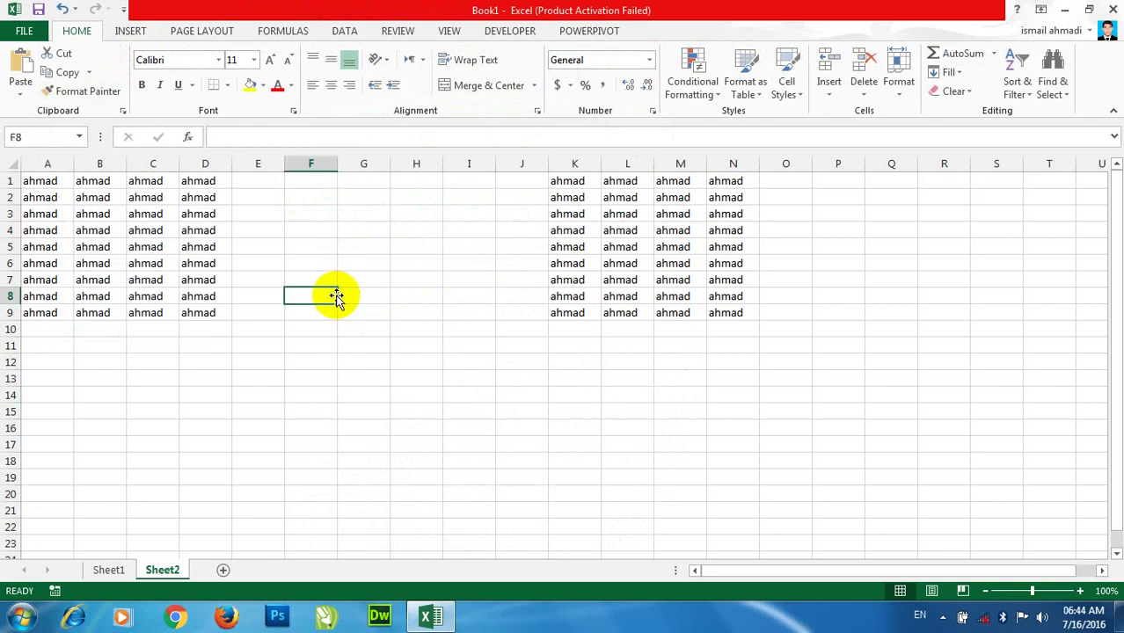
pyautogui.write('ahma dkhan')
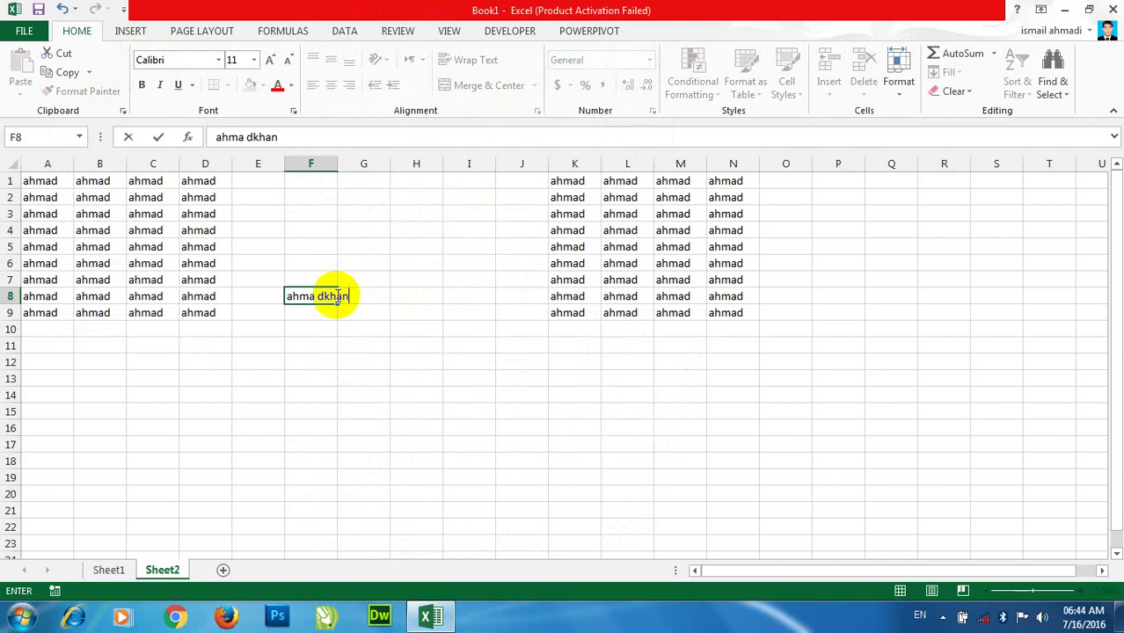
pyautogui.press('BackSpace')
pyautogui.press('BackSpace')
pyautogui.press('BackSpace')
pyautogui.write('Rokhan')
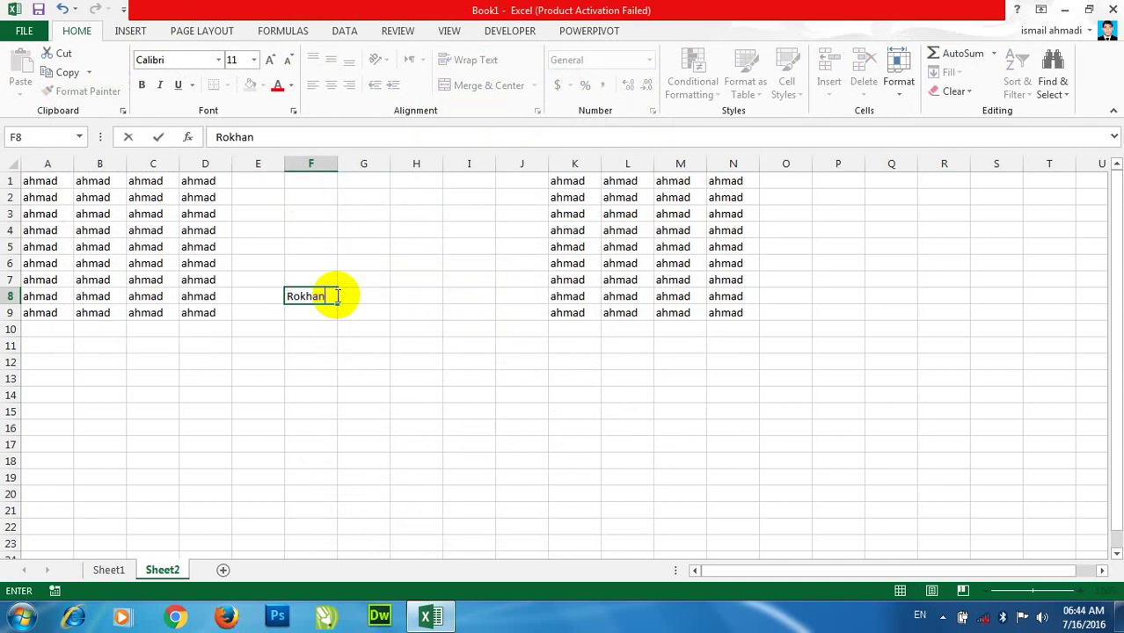
pyautogui.press('Return')
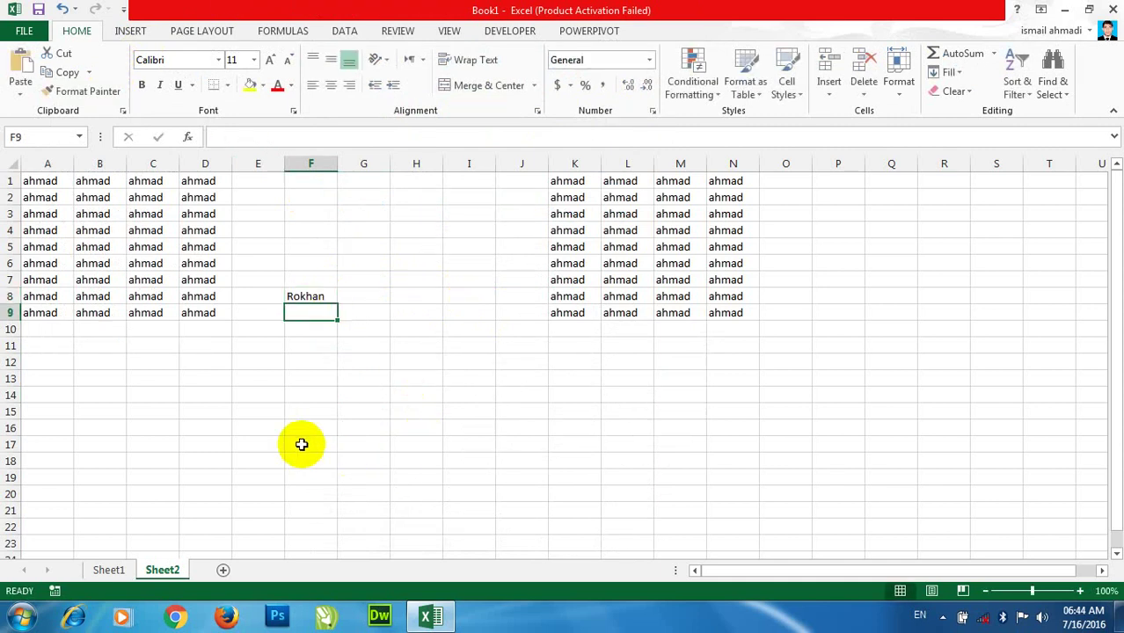
# Step: Enter three names in E17, G17 and I17, correcting the misspelled G17 entry
pyautogui.click(271, 446)
pyautogui.write('ahmad')
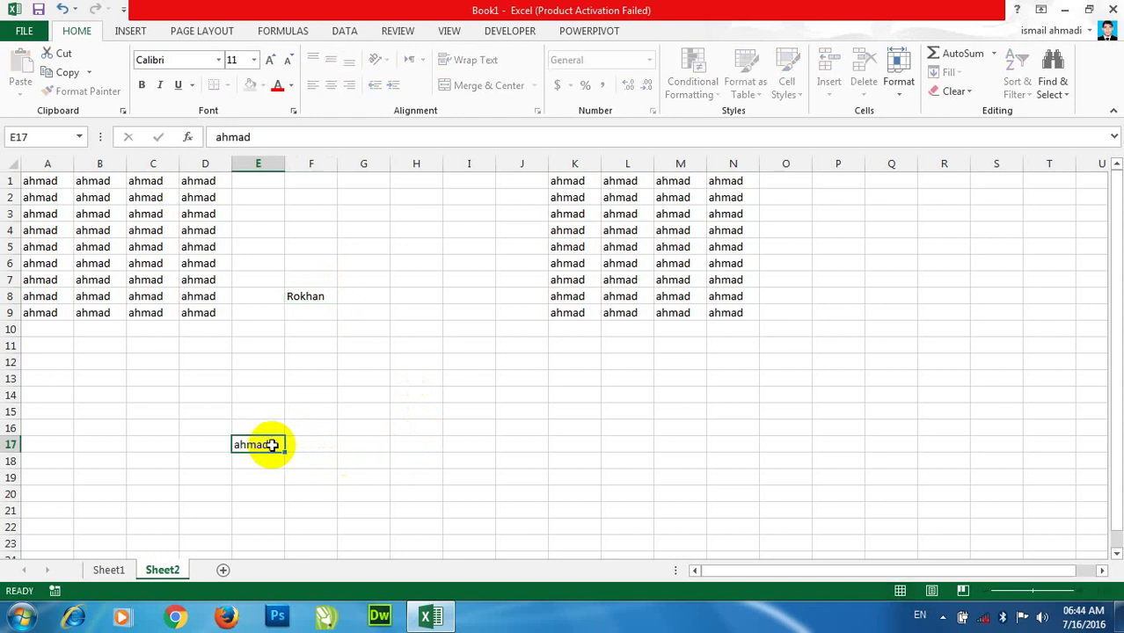
pyautogui.press('Tab')
pyautogui.press('Tab')
pyautogui.write('kamr')
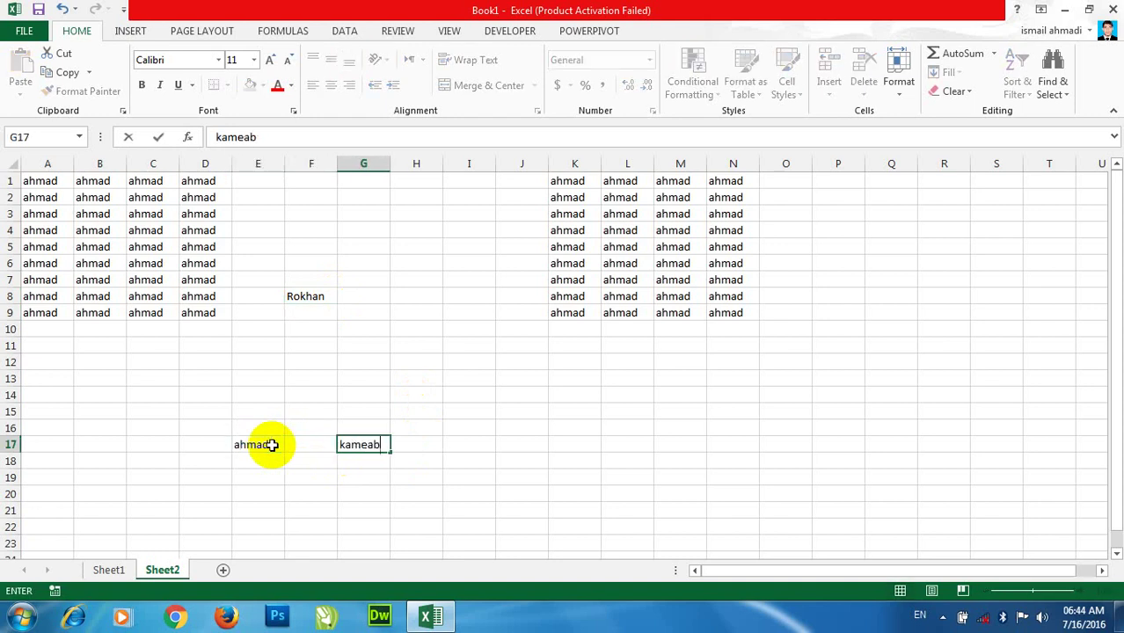
pyautogui.press('Tab')
pyautogui.press('Left')
pyautogui.write('ka')
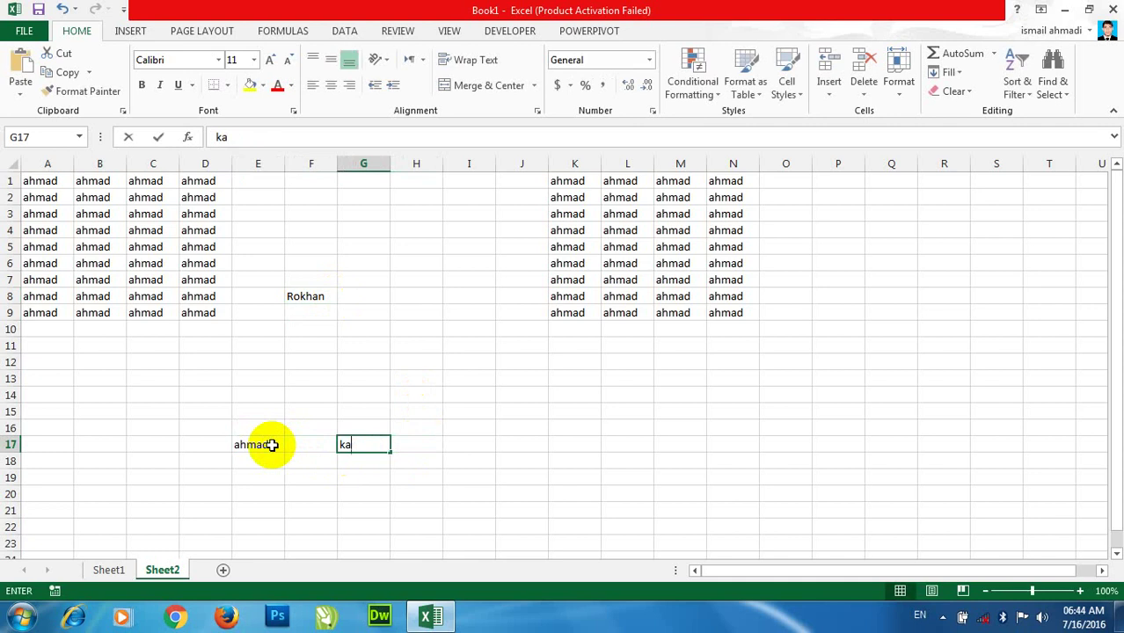
pyautogui.write('mran')
pyautogui.press('Tab')
pyautogui.press('Tab')
pyautogui.write('wali')
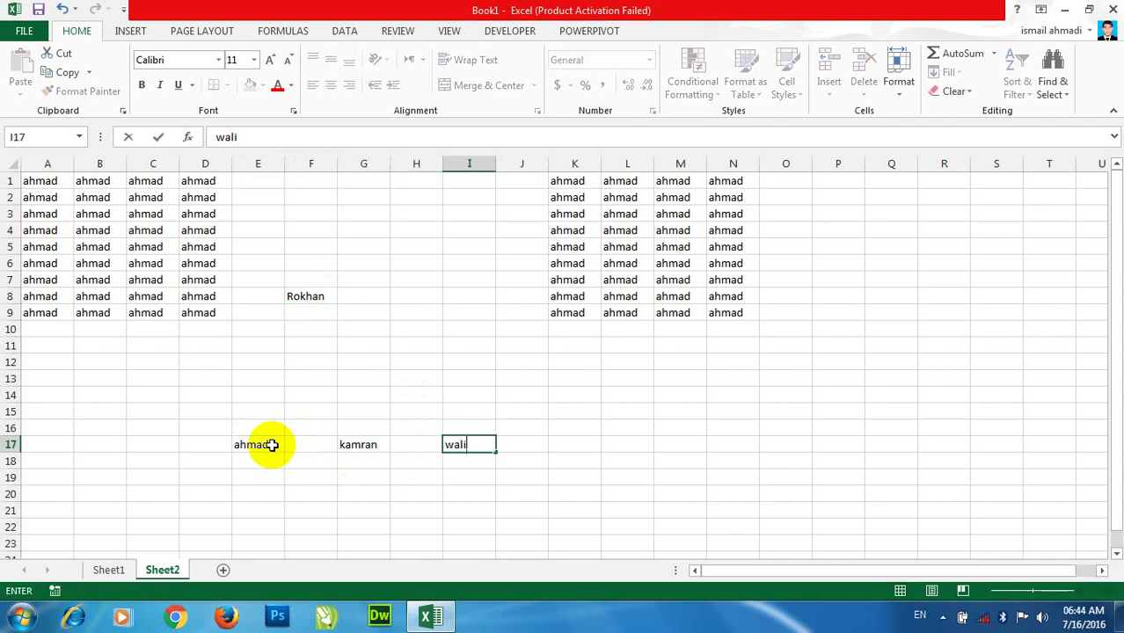
pyautogui.press('Return')
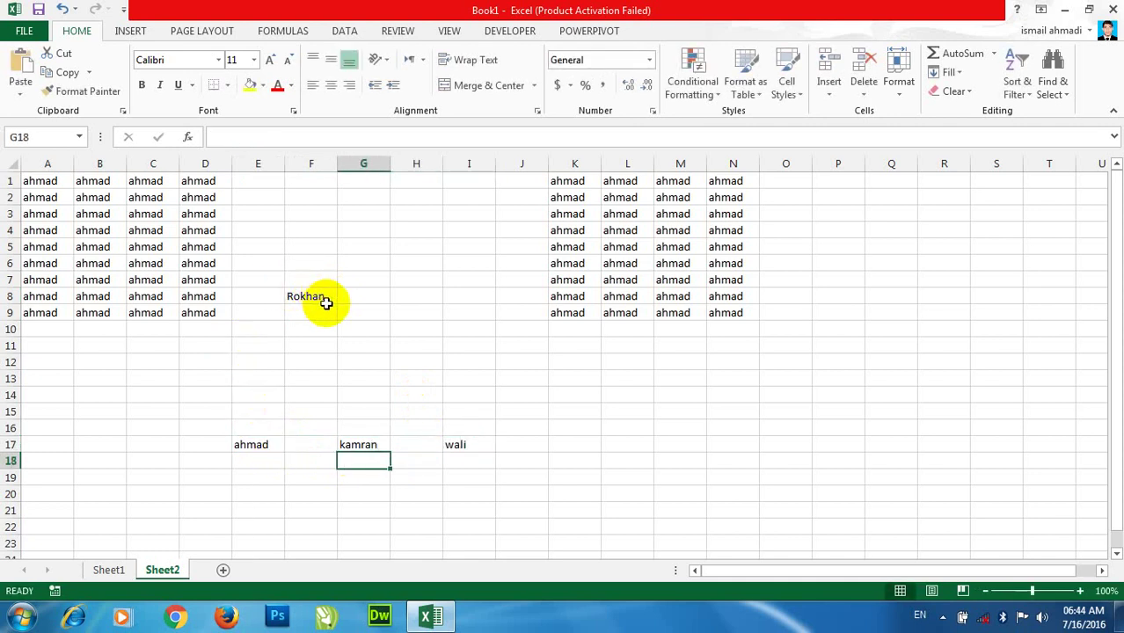
# Step: Make the name in F8 red and set its font to After Shok
pyautogui.click(317, 296)
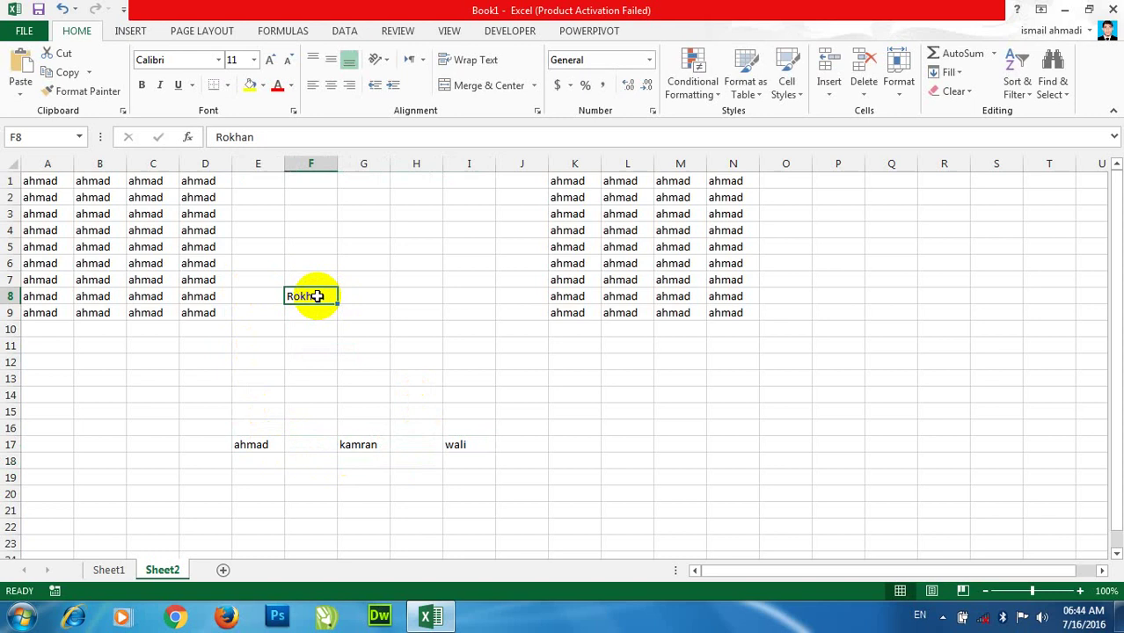
pyautogui.click(293, 93)
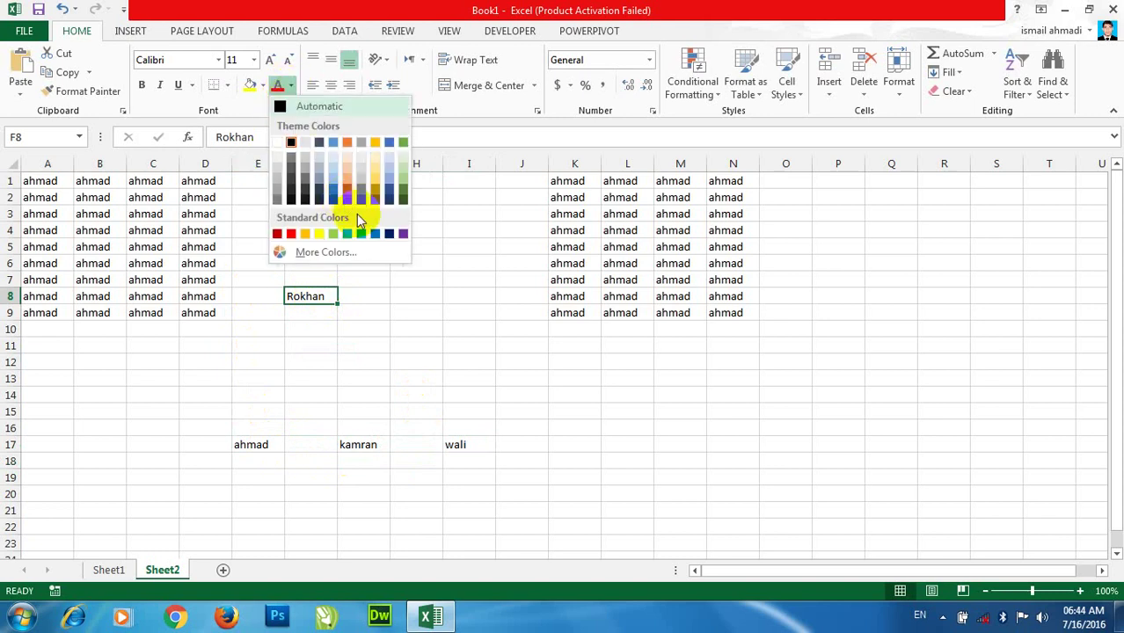
pyautogui.click(278, 233)
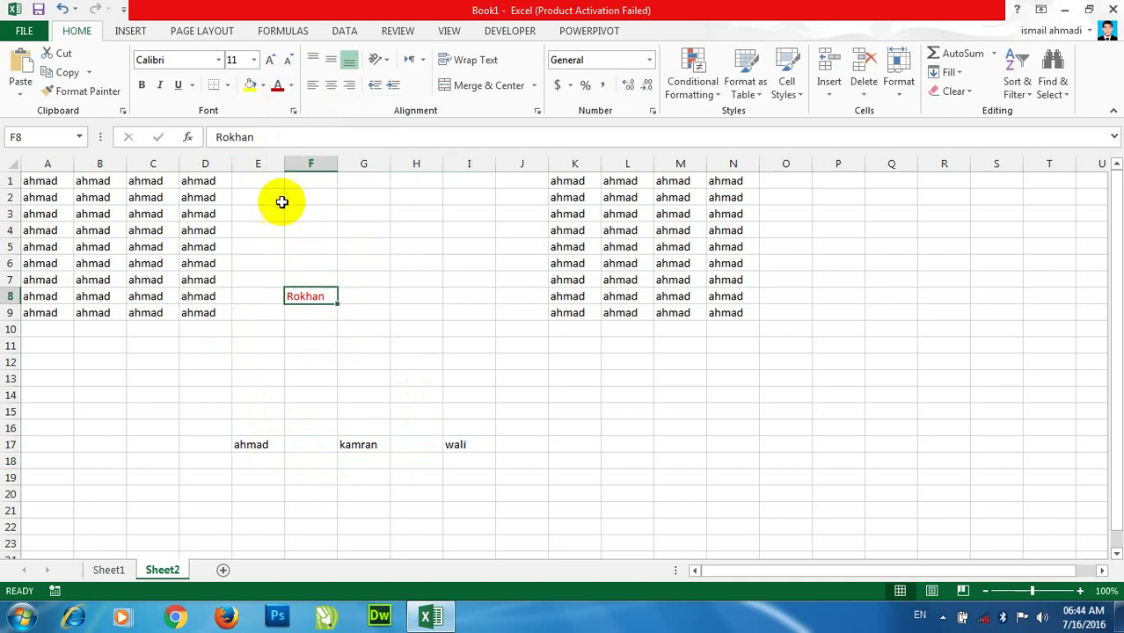
pyautogui.click(218, 60)
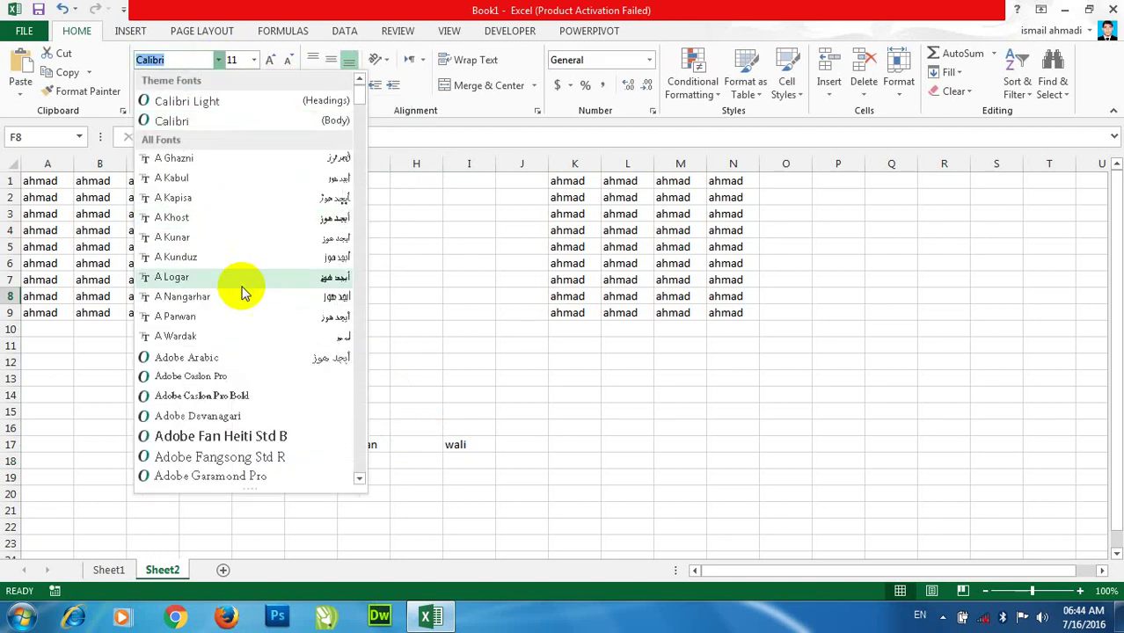
pyautogui.click(255, 434)
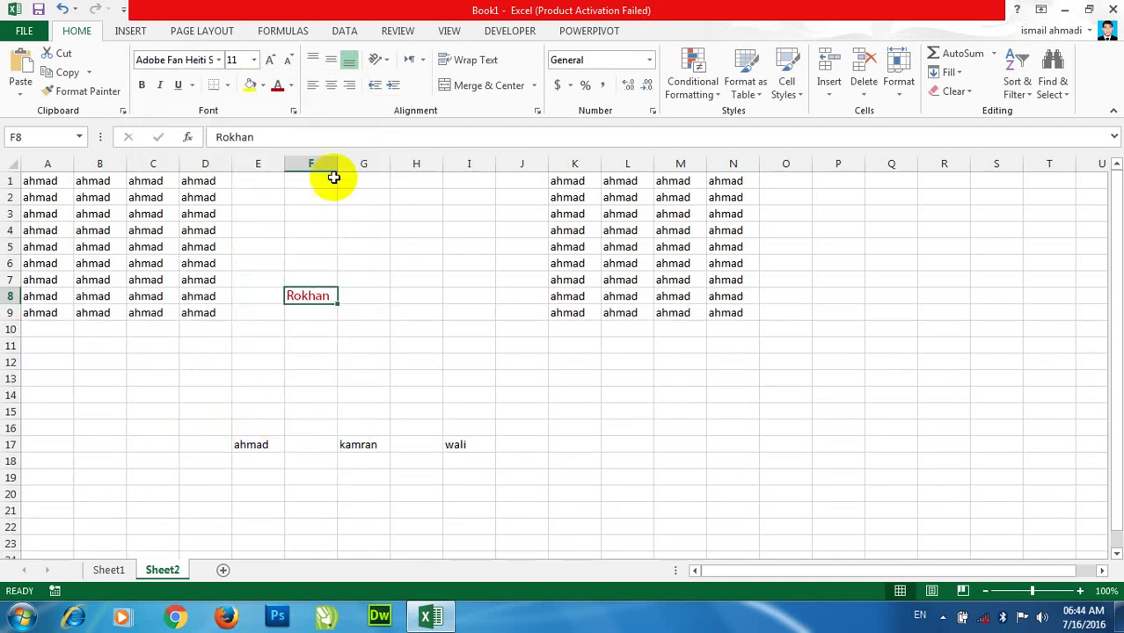
pyautogui.click(220, 60)
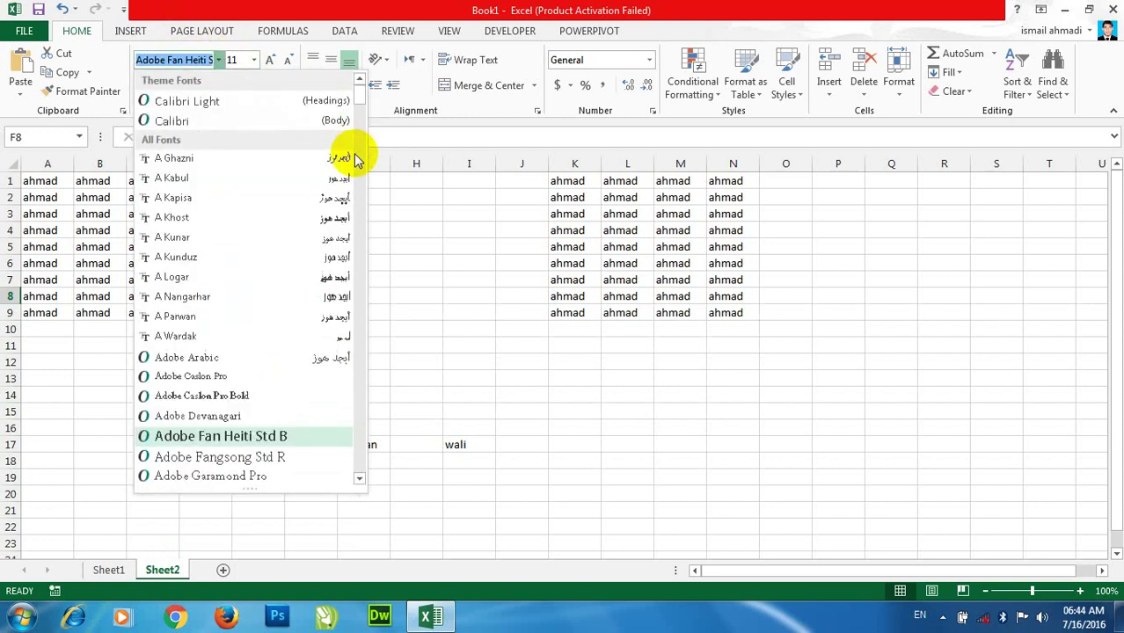
pyautogui.moveTo(359, 94); pyautogui.dragTo(364, 139)
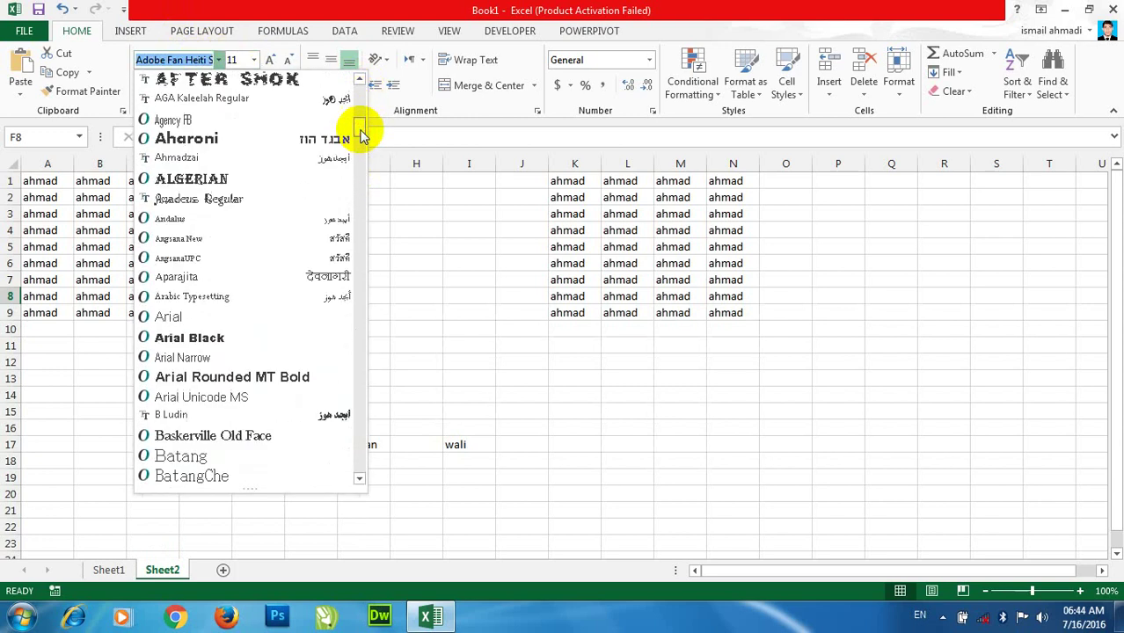
pyautogui.click(255, 69)
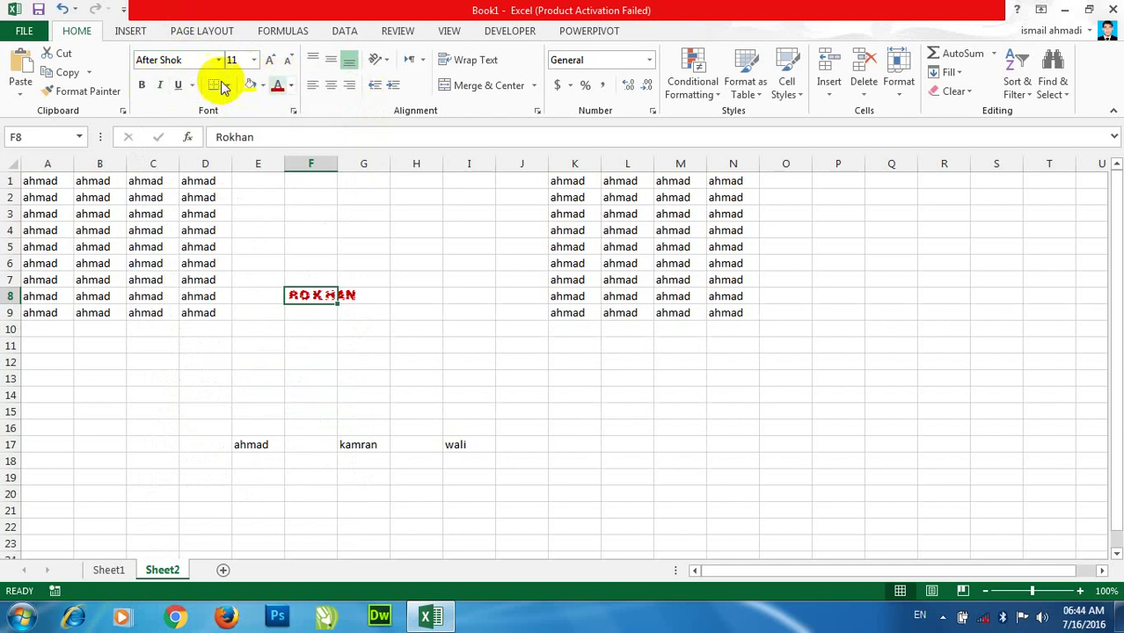
# Step: Underline F8 and widen column F so the full name fits
pyautogui.click(177, 84)
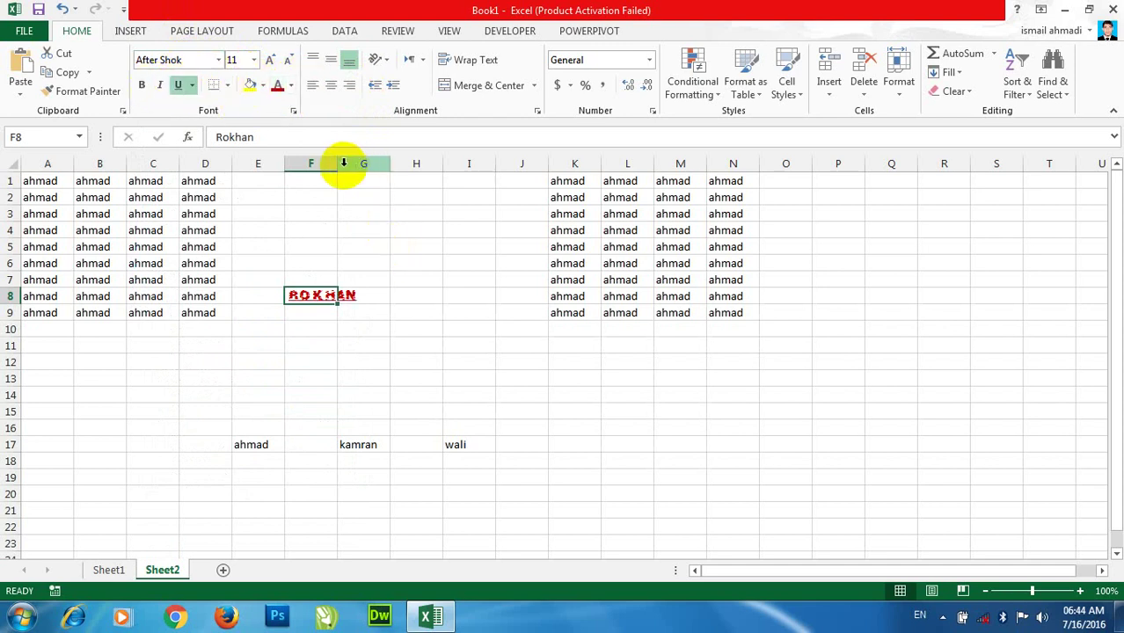
pyautogui.moveTo(338, 166); pyautogui.dragTo(382, 165)
pyautogui.click(429, 311)
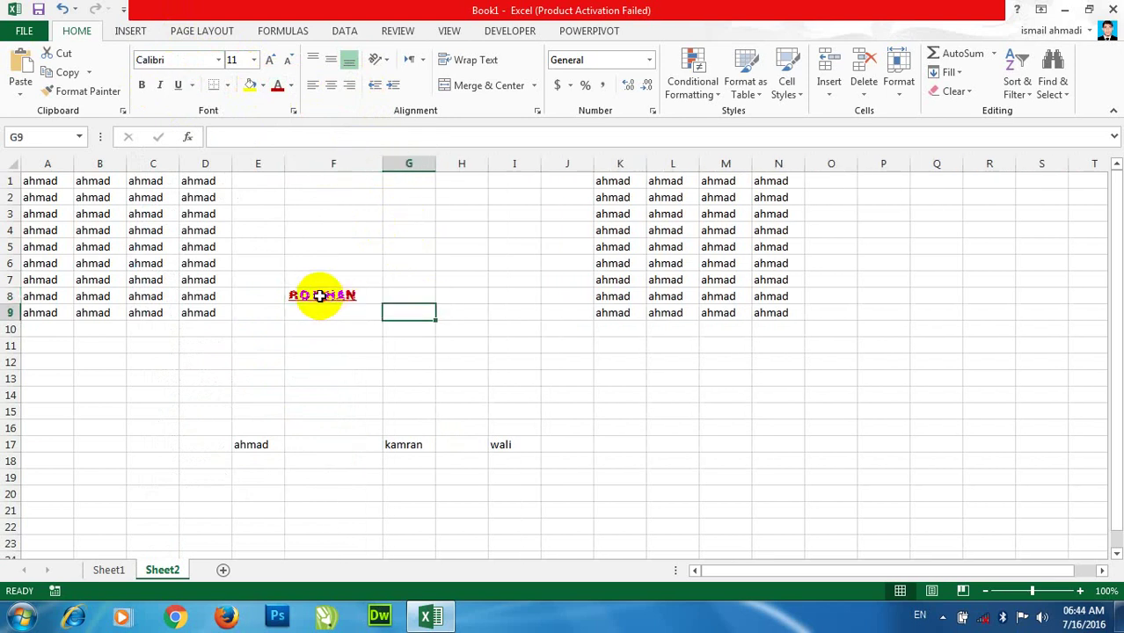
pyautogui.click(325, 300)
pyautogui.click(267, 443)
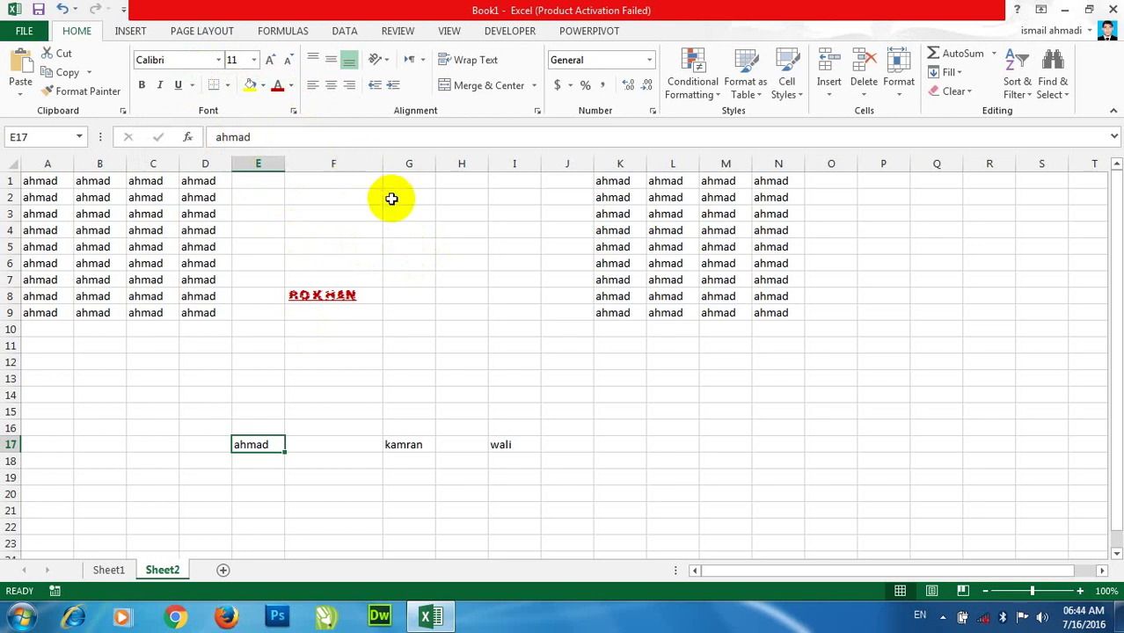
# Step: Copy F8's red After Shok format onto E17 with Format Painter
pyautogui.click(352, 294)
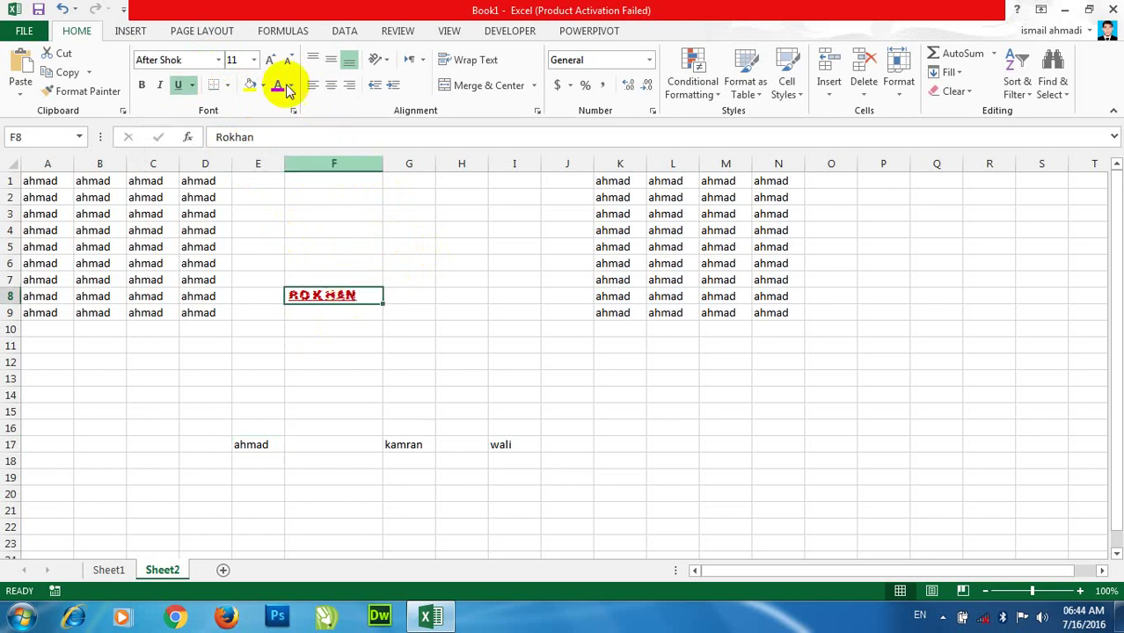
pyautogui.click(79, 93)
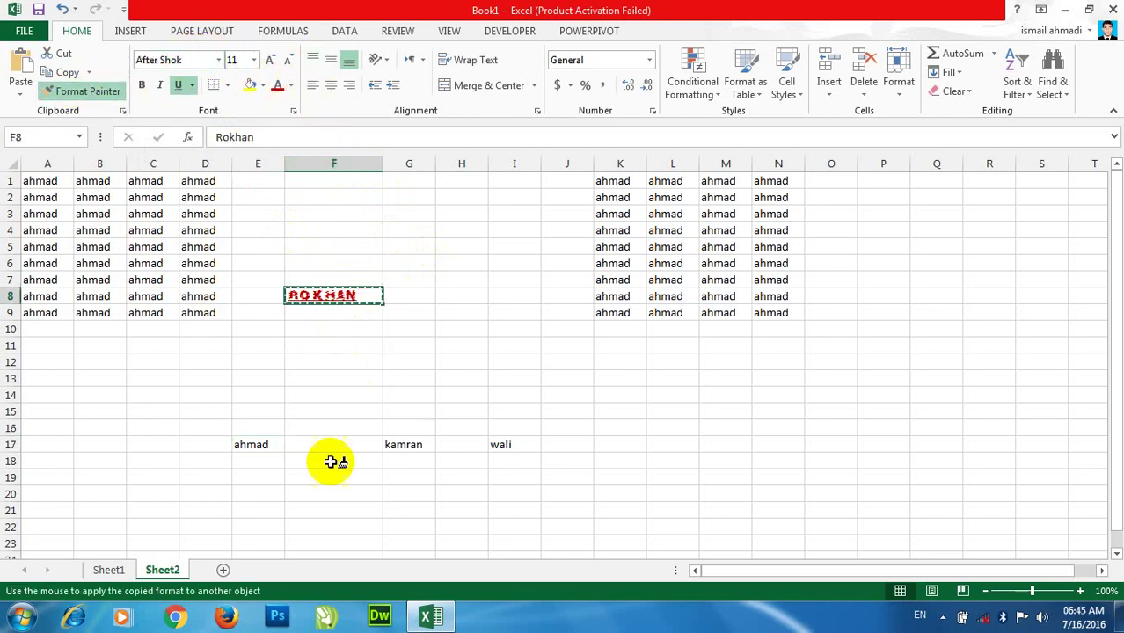
pyautogui.click(253, 449)
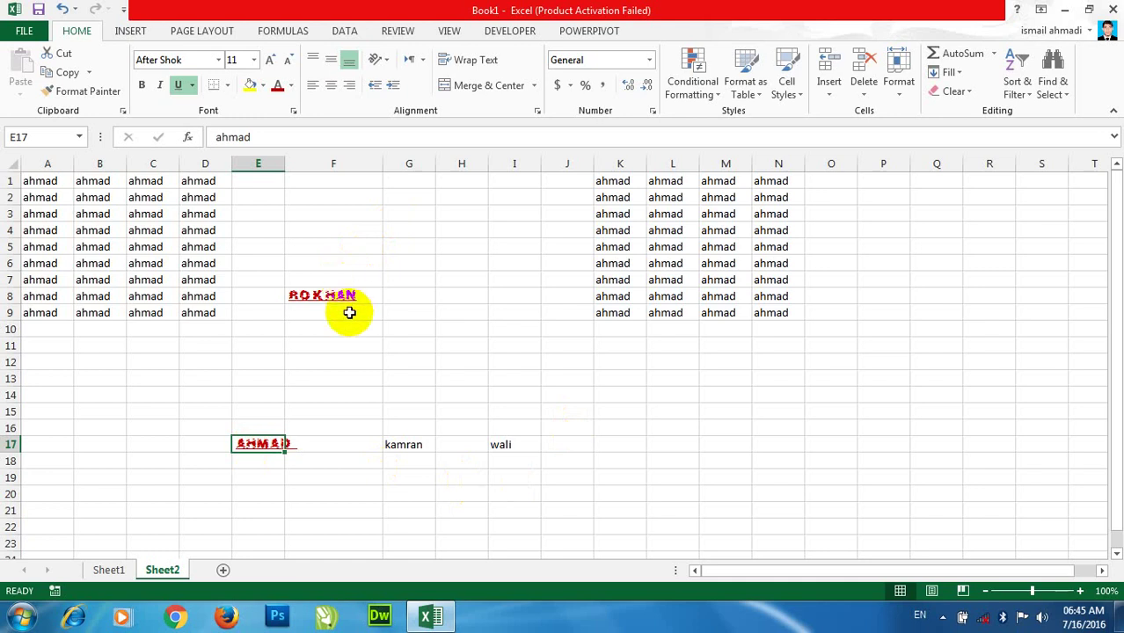
# Step: Apply F8's format to G17, I17, K6, L9 and L2, then turn Format Painter off
pyautogui.click(334, 296)
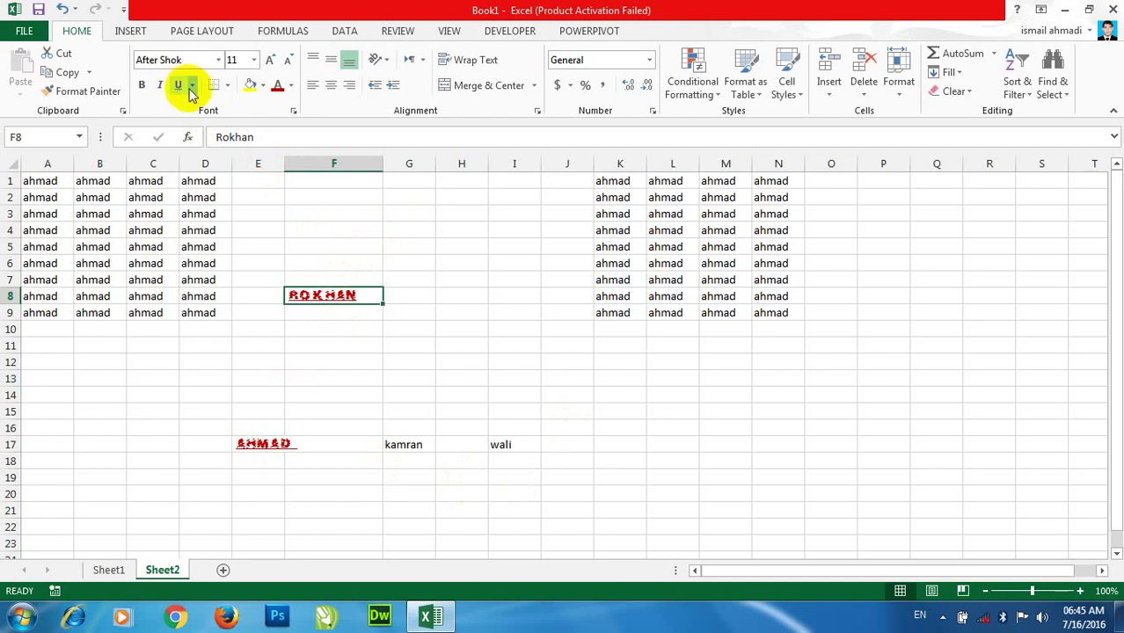
pyautogui.click(104, 93)
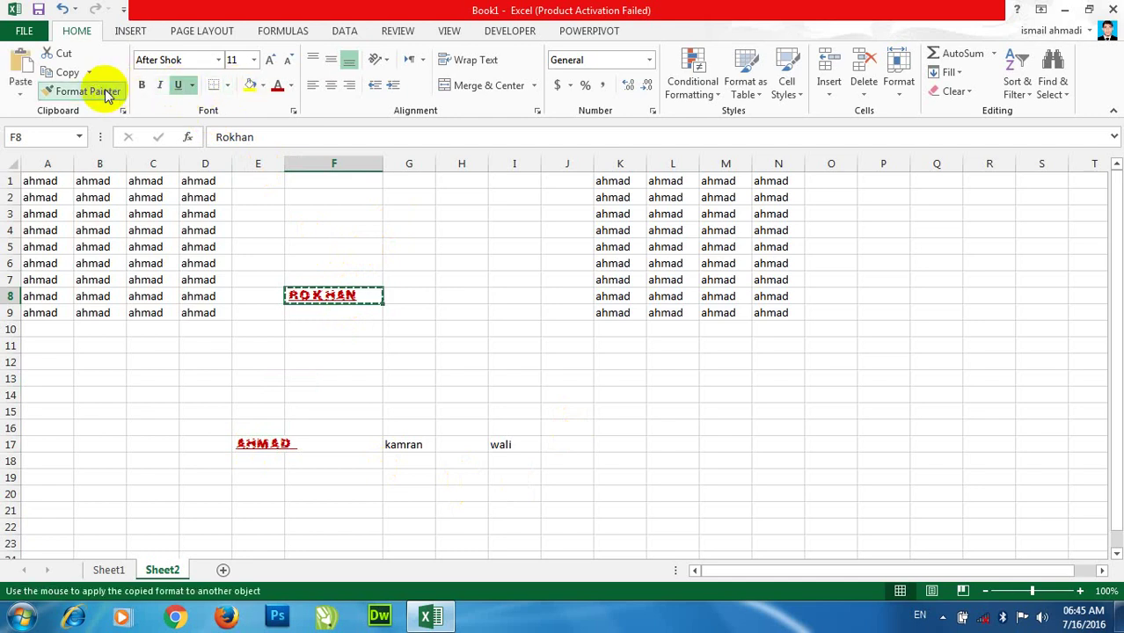
pyautogui.click(398, 443)
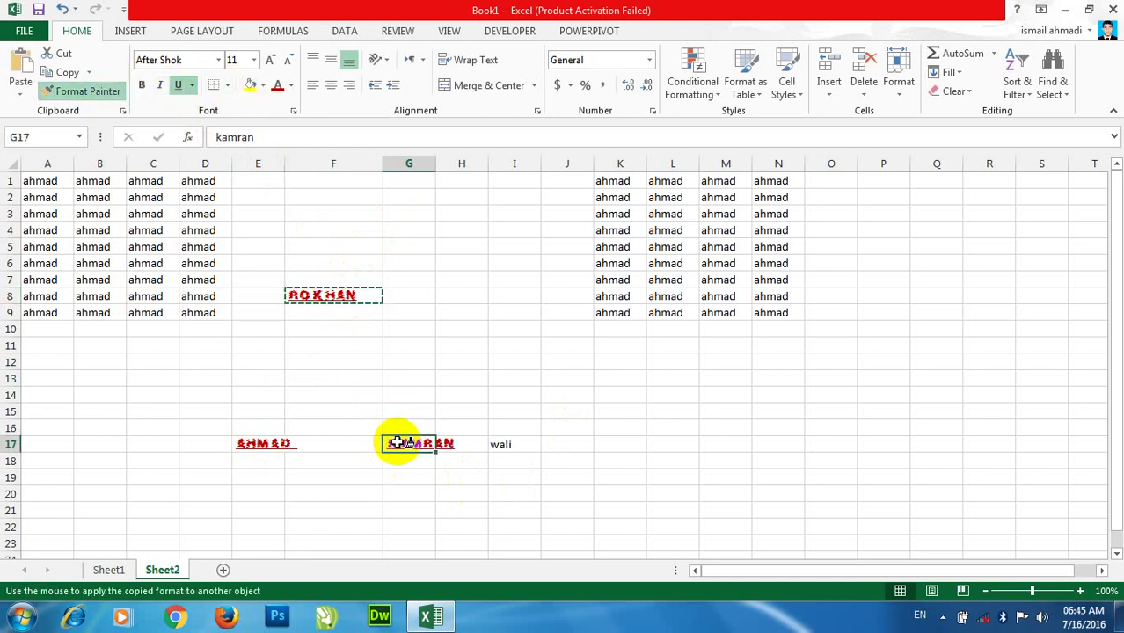
pyautogui.click(513, 445)
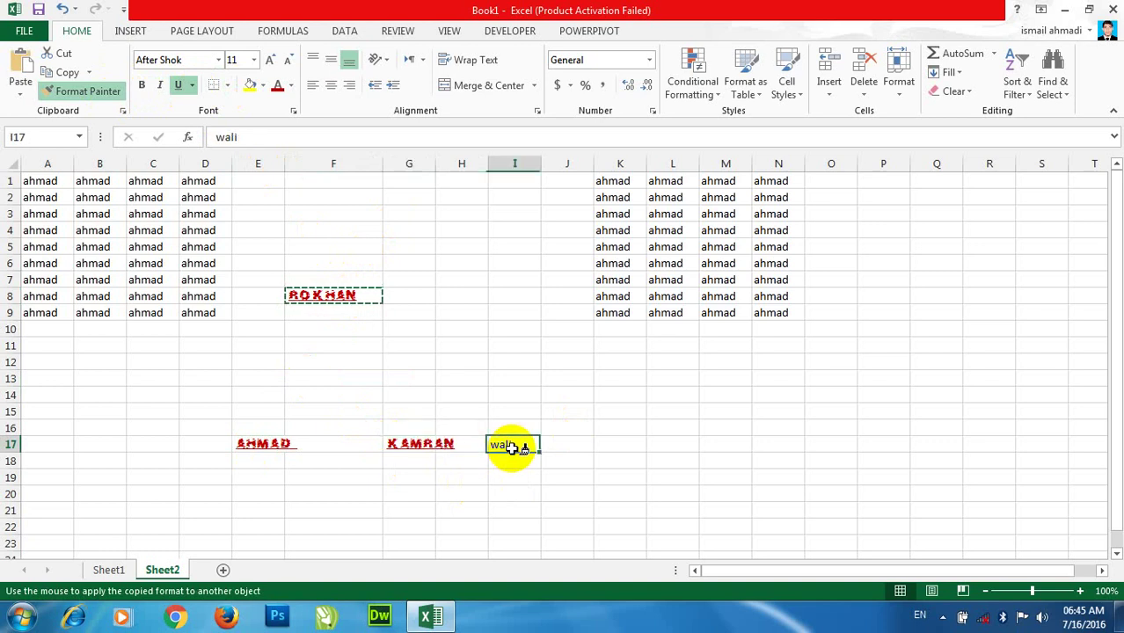
pyautogui.click(620, 263)
pyautogui.click(673, 313)
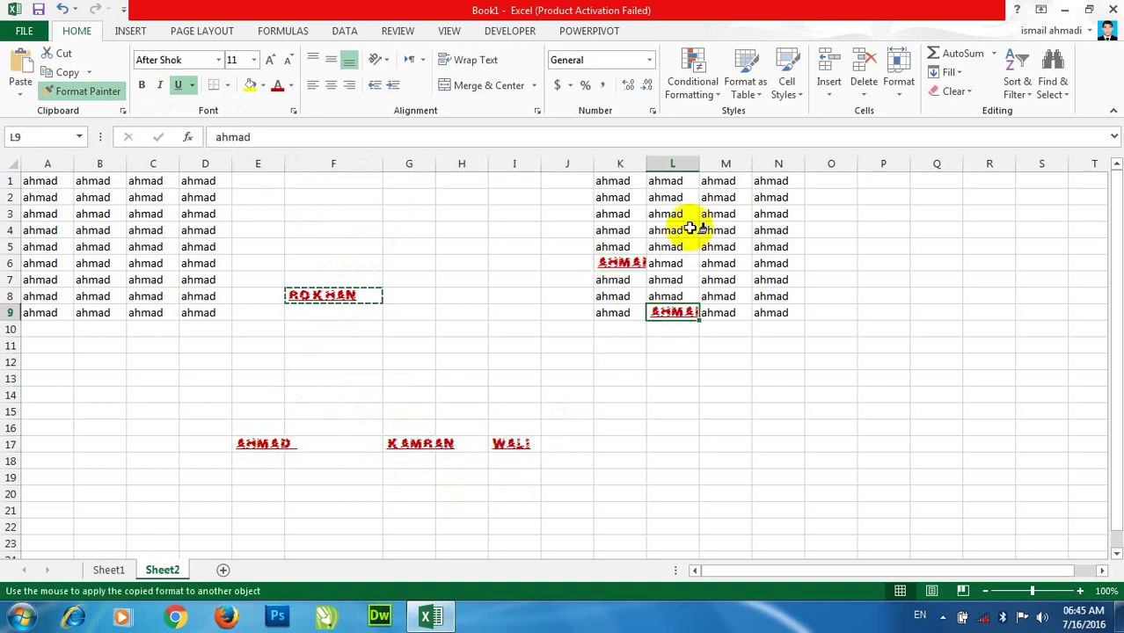
pyautogui.click(684, 203)
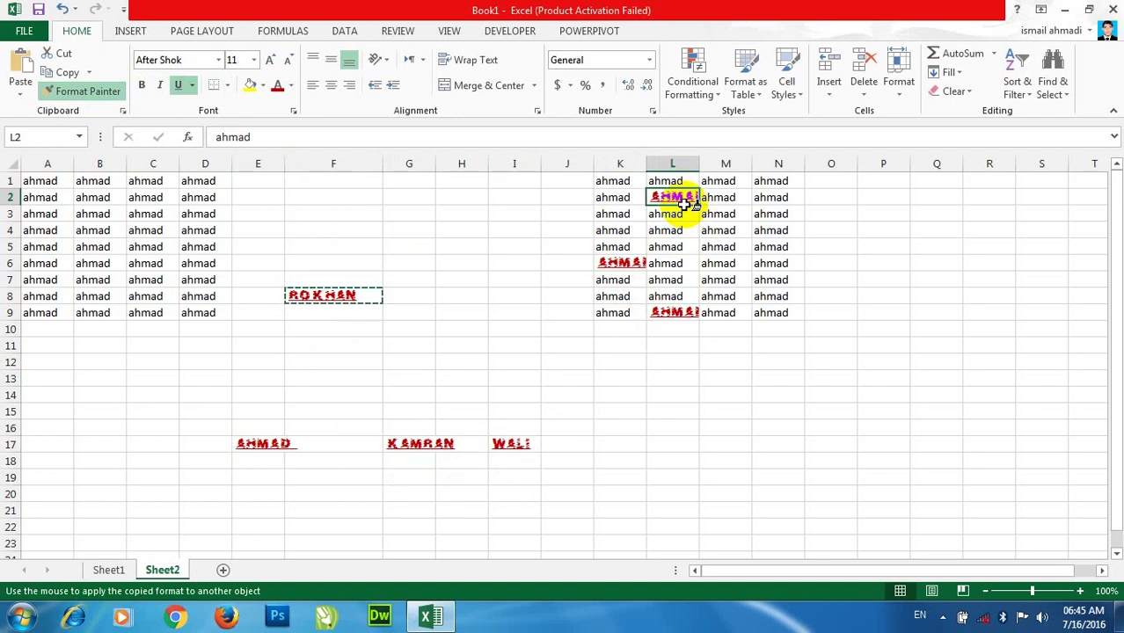
pyautogui.click(113, 93)
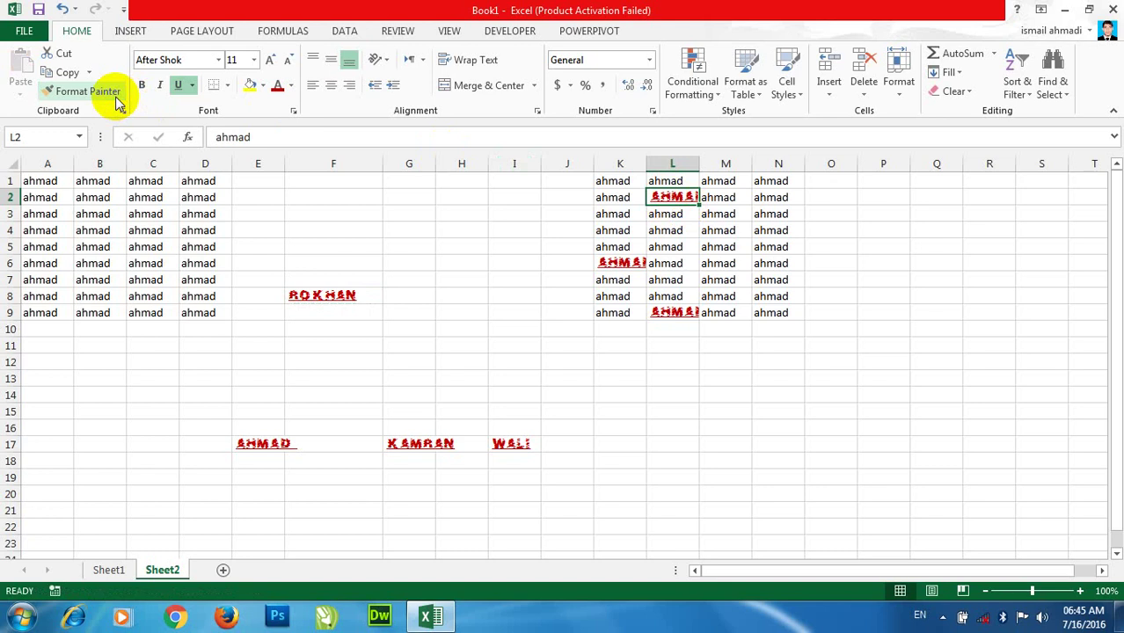
pyautogui.click(446, 361)
# Step: Close Book1 without saving and create a new blank workbook
pyautogui.hotkey('alt', 'F4')
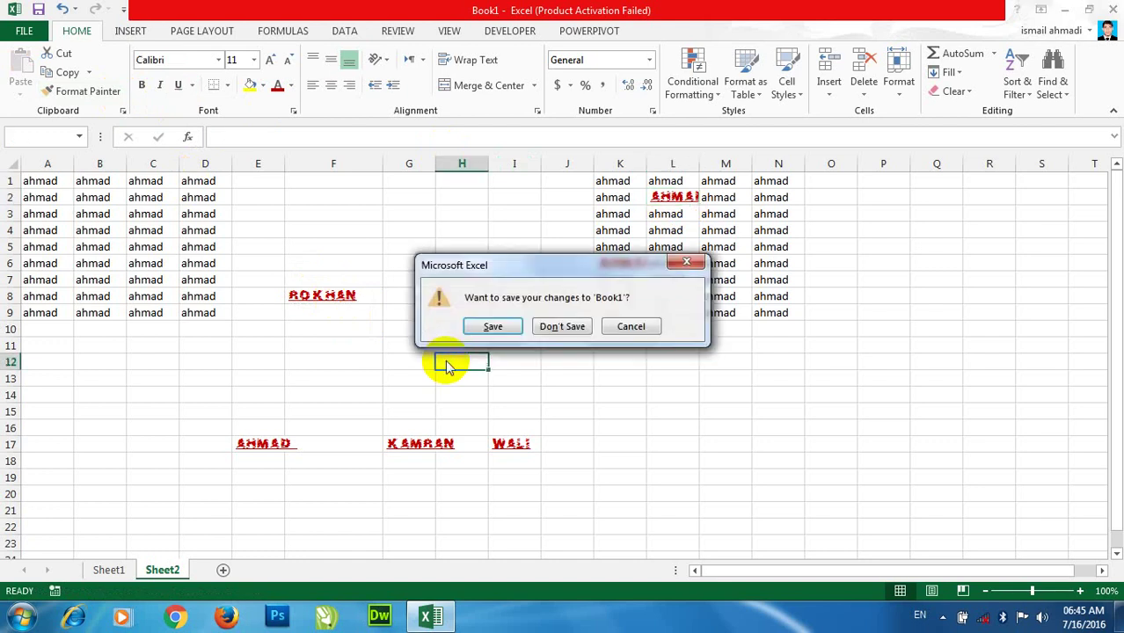
pyautogui.press('Escape')
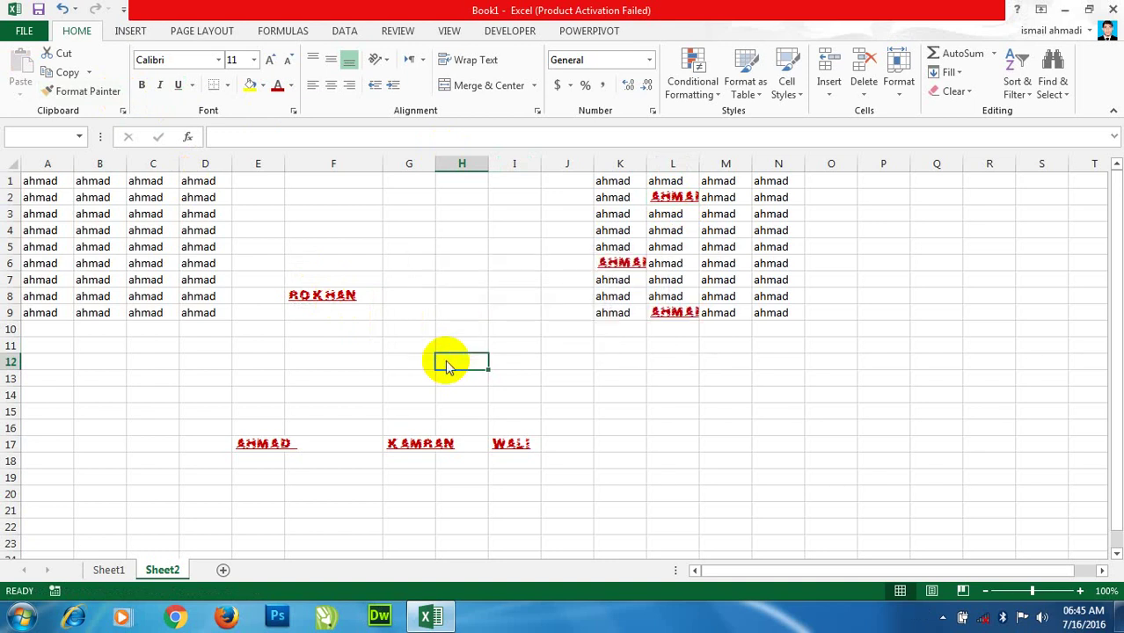
pyautogui.hotkey('alt', 'F4')
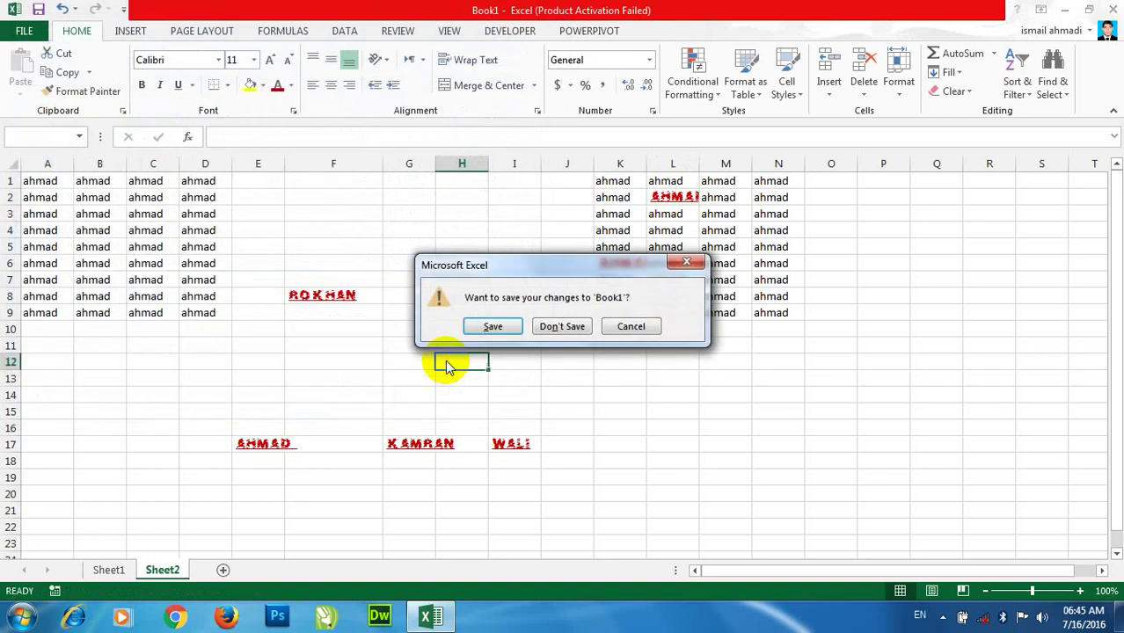
pyautogui.press('Tab')
pyautogui.press('Return')
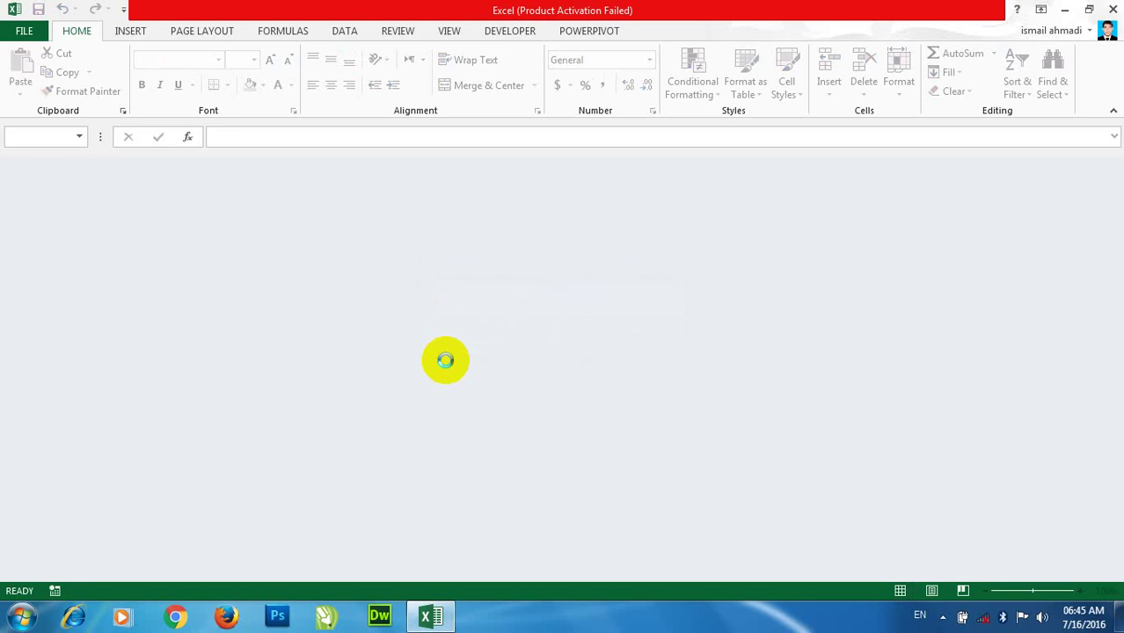
pyautogui.hotkey('ctrl', 'n')
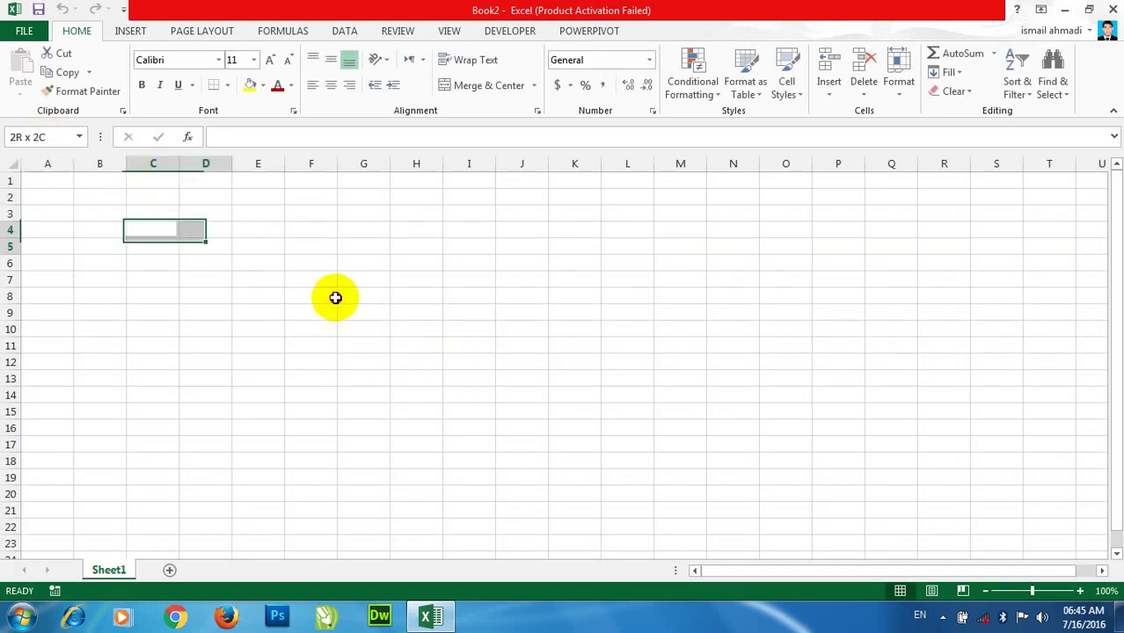
# Step: Fill C4:G9 with asas using Ctrl+Enter and copy the range
pyautogui.moveTo(152, 231); pyautogui.dragTo(381, 311)
pyautogui.write('a')
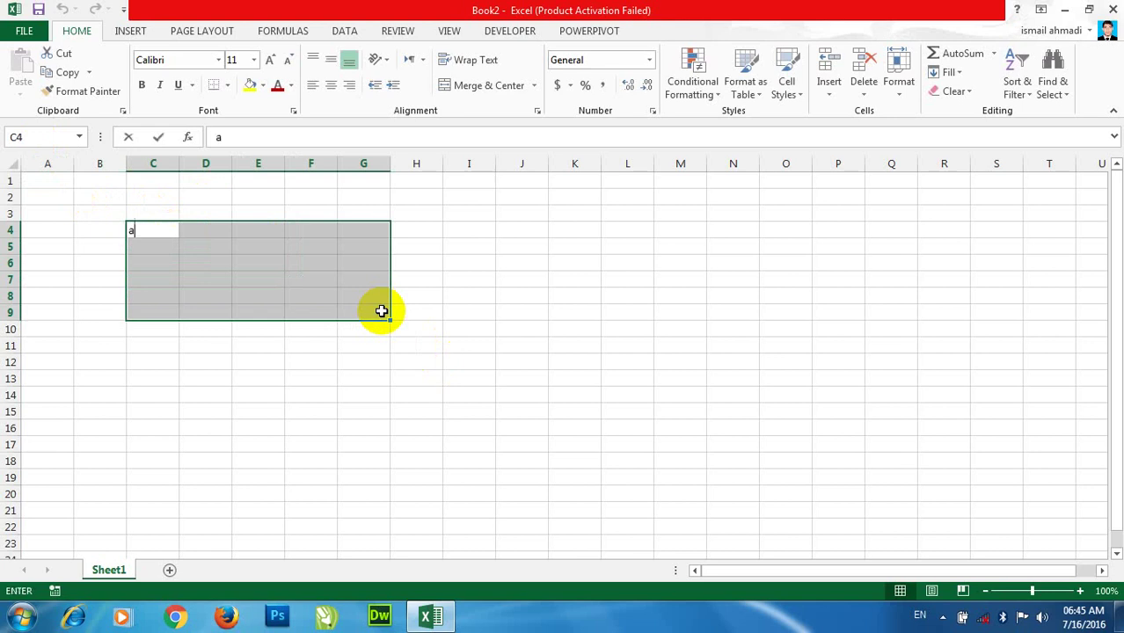
pyautogui.write('sas')
pyautogui.hotkey('ctrl', 'Return')
pyautogui.hotkey('ctrl', 'c')
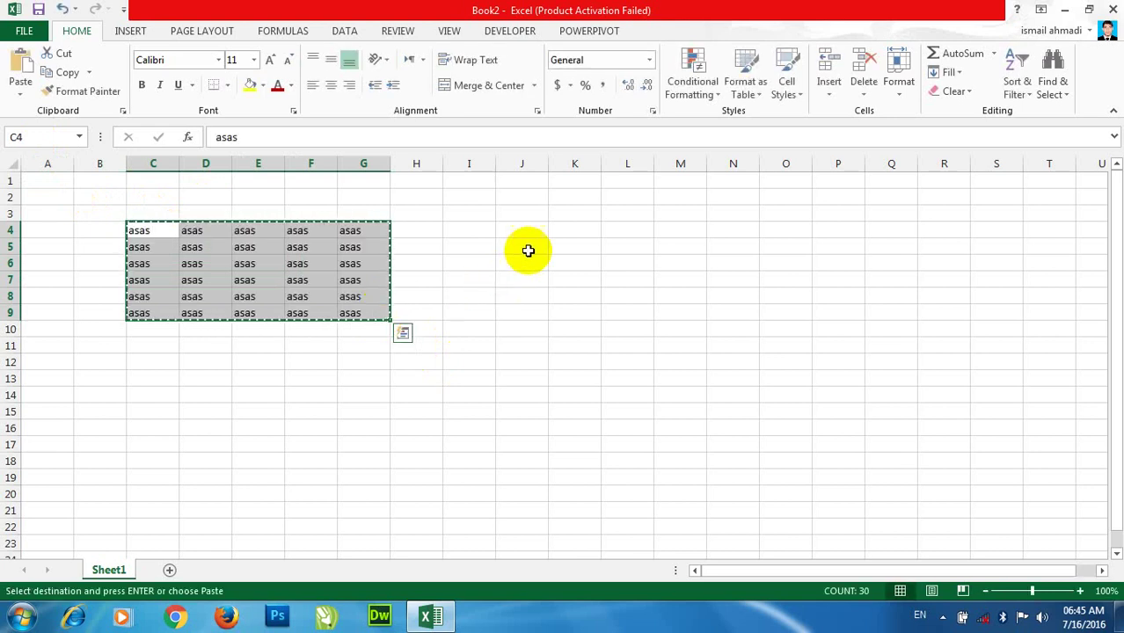
# Step: Paste the copy into J4:N9, open and cancel Paste Special, and close Book2
pyautogui.click(537, 232)
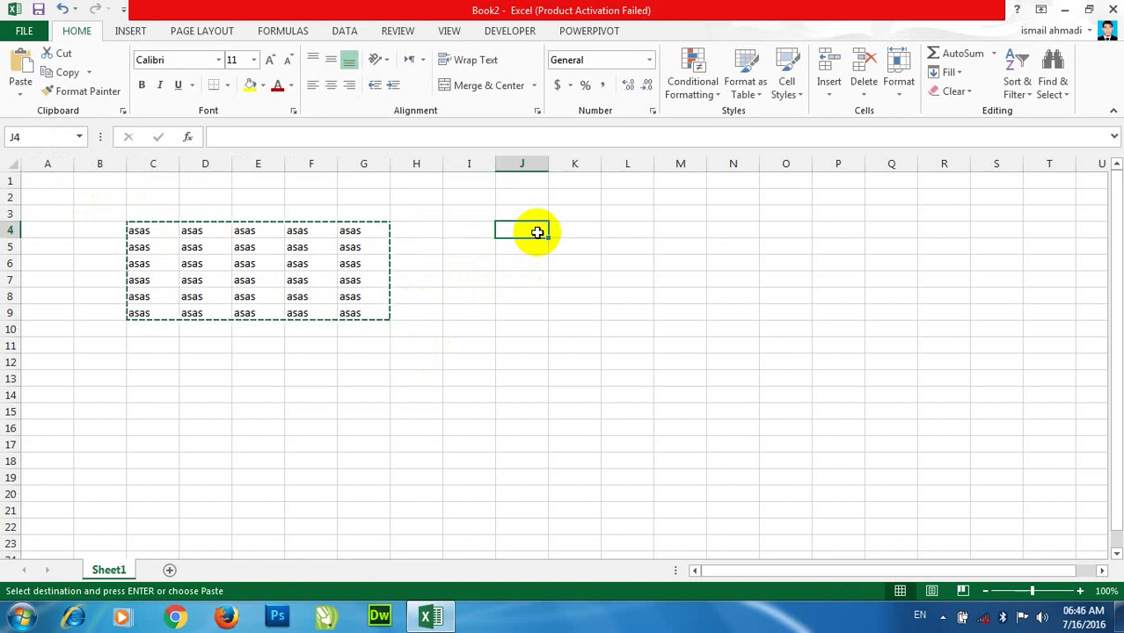
pyautogui.click(24, 64)
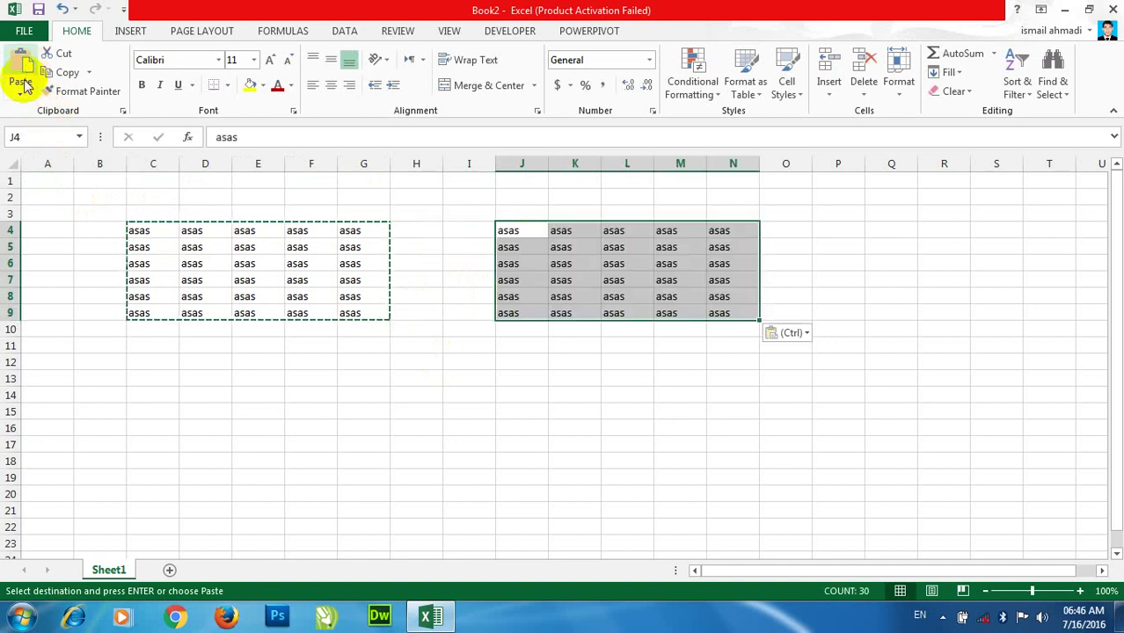
pyautogui.click(19, 94)
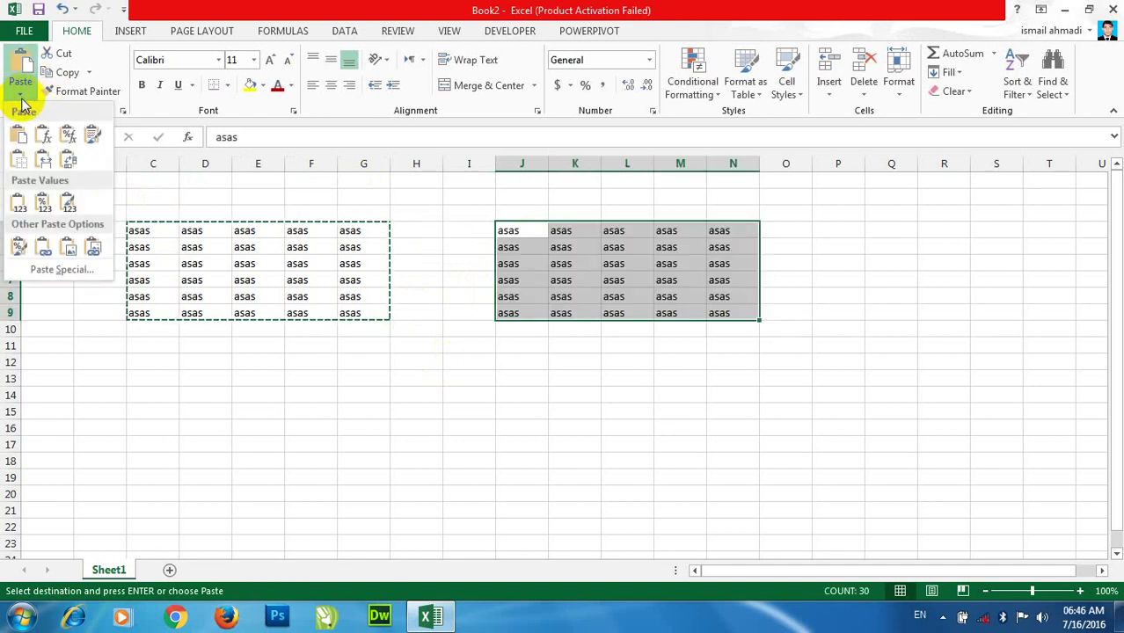
pyautogui.click(75, 271)
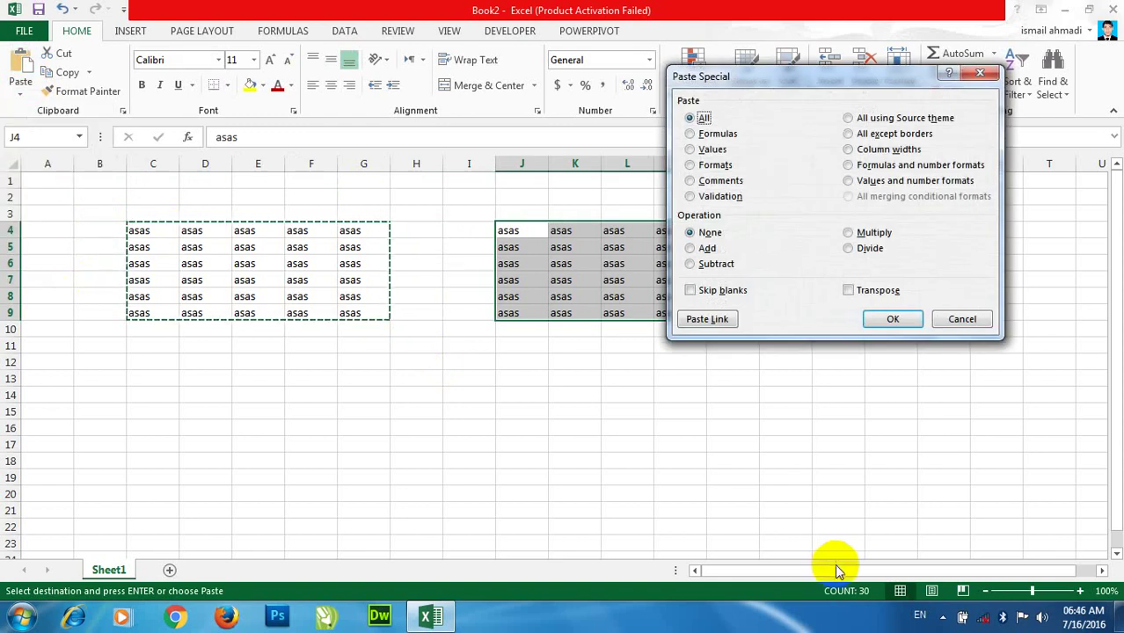
pyautogui.click(979, 319)
pyautogui.hotkey('alt', 'F4')
# Step: Discard Book2's changes with Don't Save and open blank Book3 with Ctrl+N
pyautogui.press('Tab')
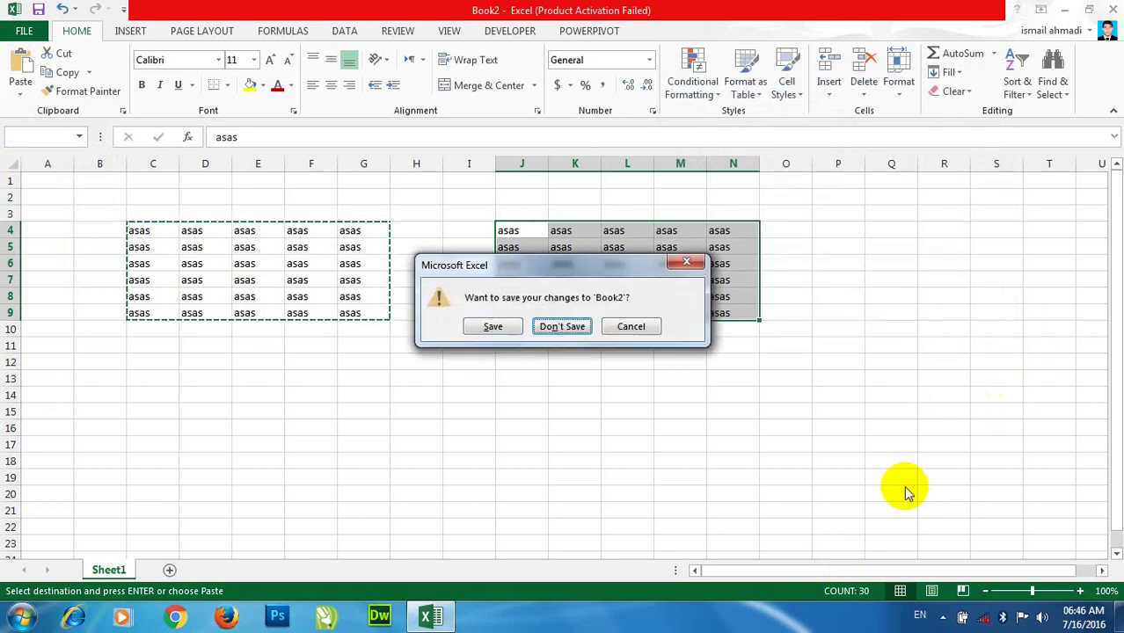
pyautogui.press('Return')
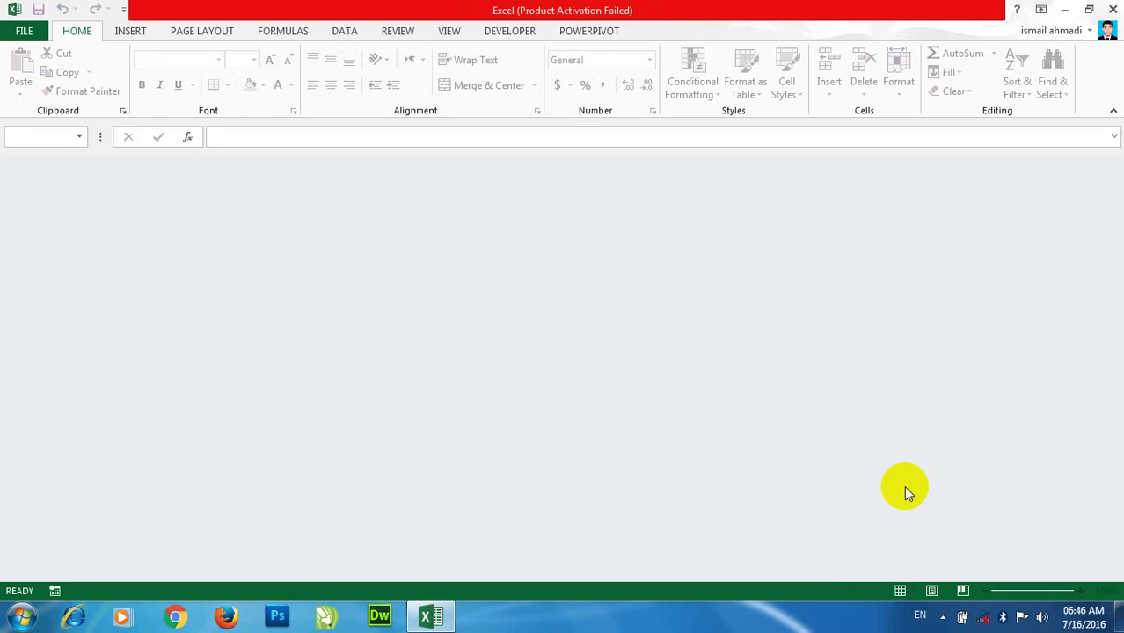
pyautogui.hotkey('ctrl', 'n')
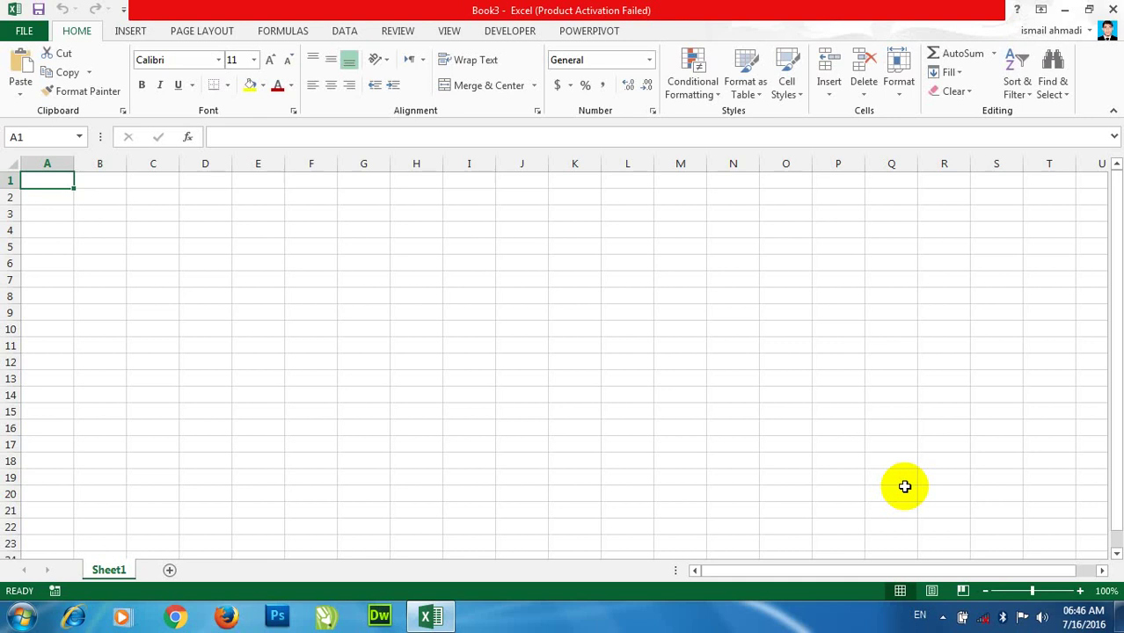
# Step: Zoom in and enter the headings Name in A1 and Salary in B1
pyautogui.click(1082, 591)
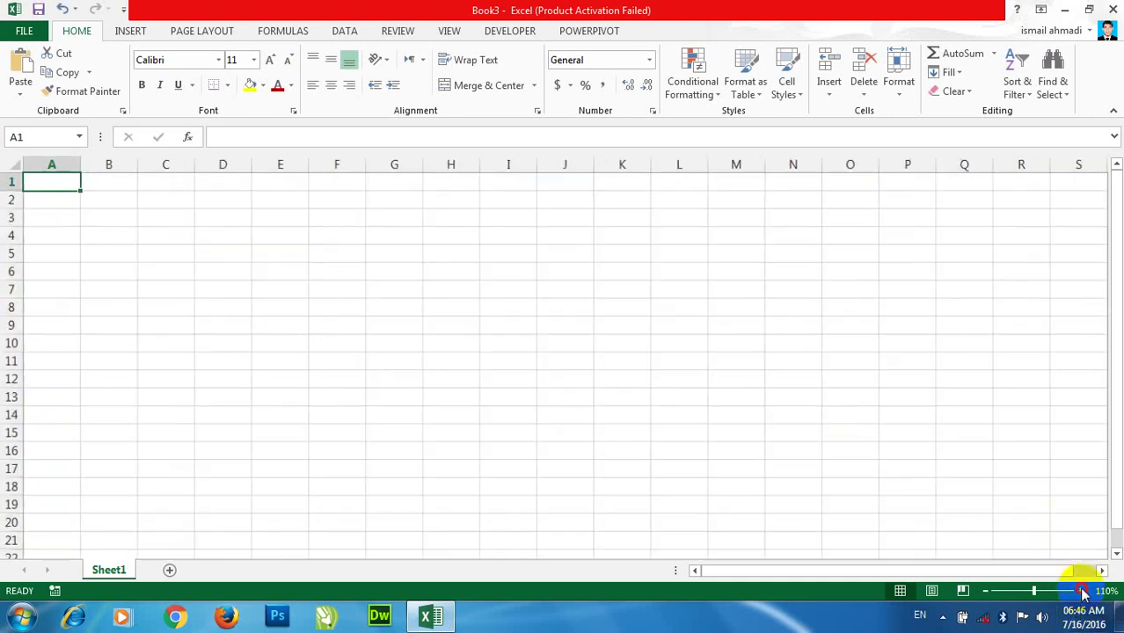
pyautogui.click(1081, 591)
pyautogui.click(1081, 592)
pyautogui.click(1081, 591)
pyautogui.click(1081, 592)
pyautogui.click(1081, 591)
pyautogui.click(1082, 592)
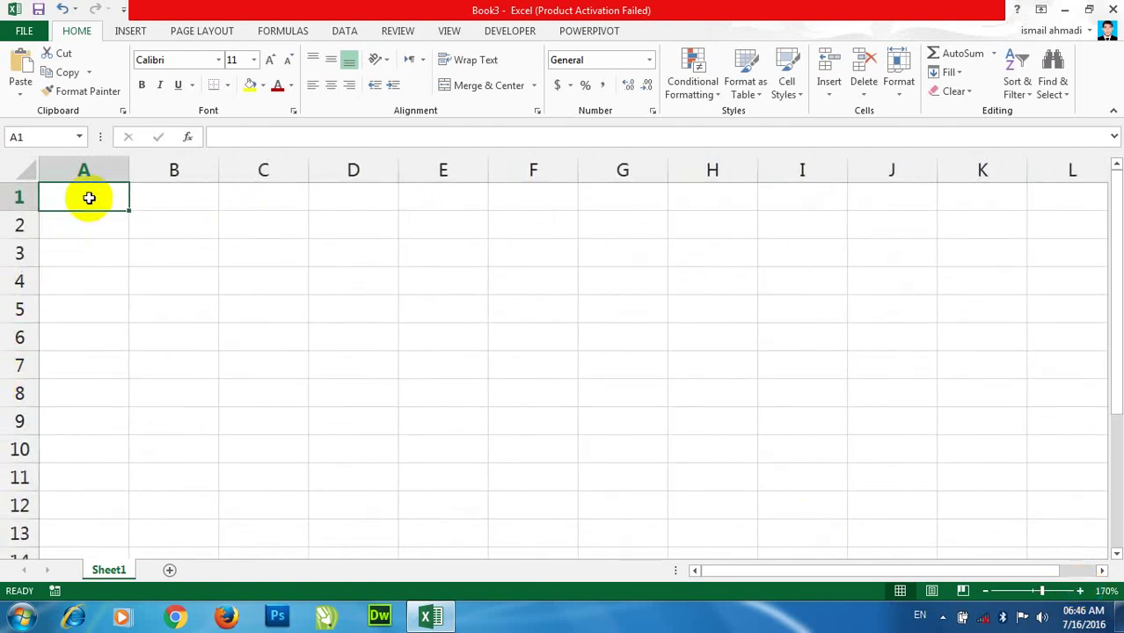
pyautogui.write('name')
pyautogui.press('Tab')
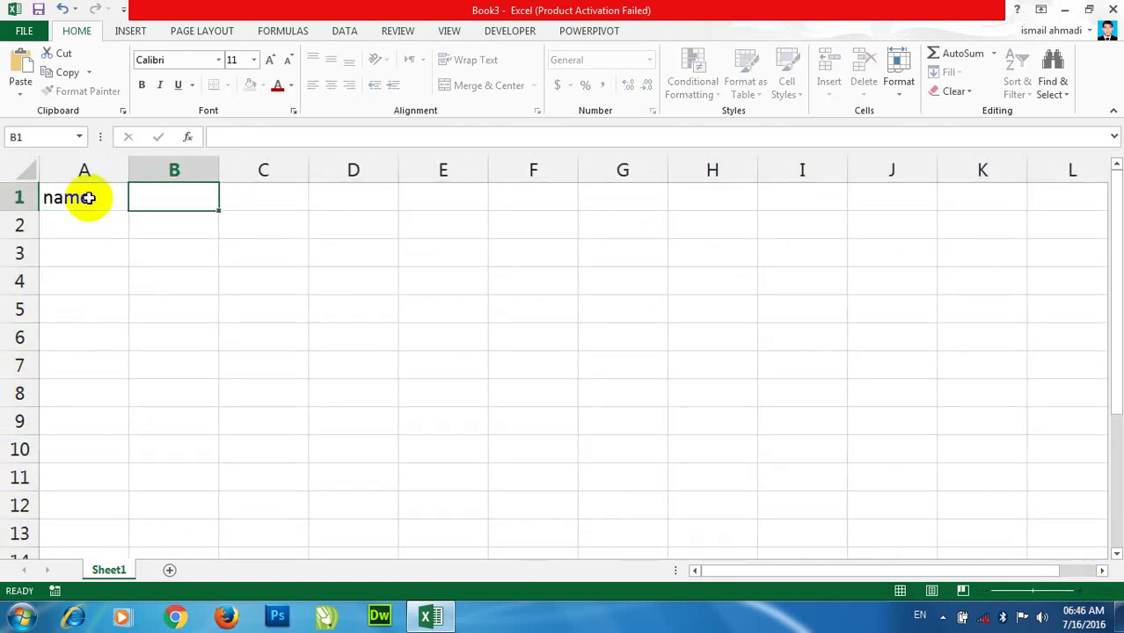
pyautogui.click(90, 198)
pyautogui.write('Nmae')
pyautogui.press('Tab')
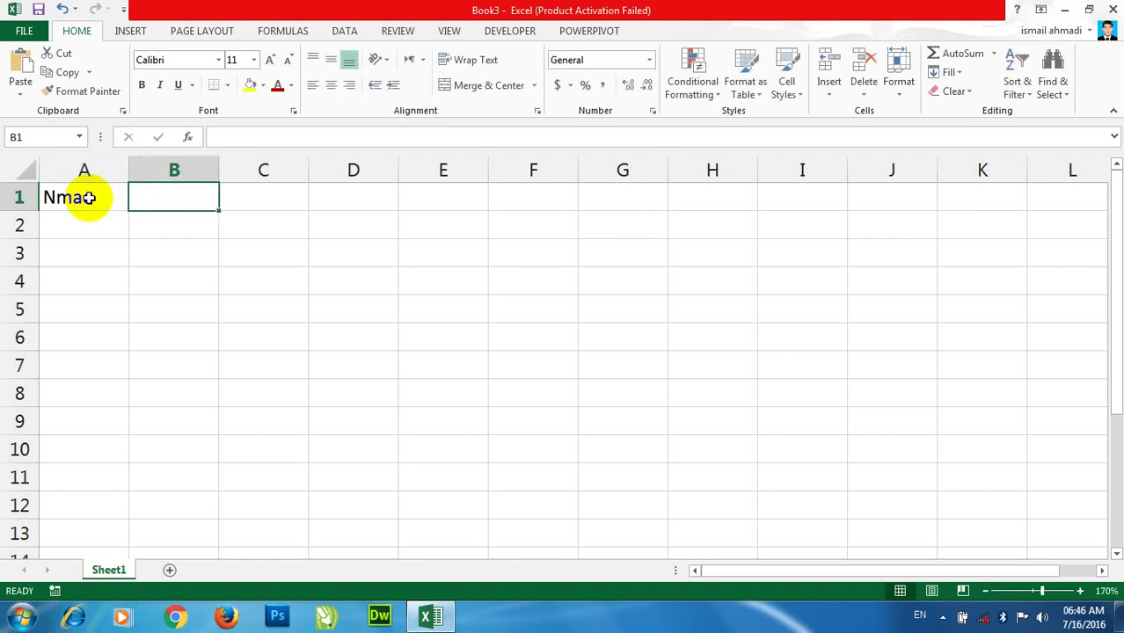
pyautogui.click(90, 198)
pyautogui.write('Nma')
pyautogui.press('BackSpace')
pyautogui.write('=')
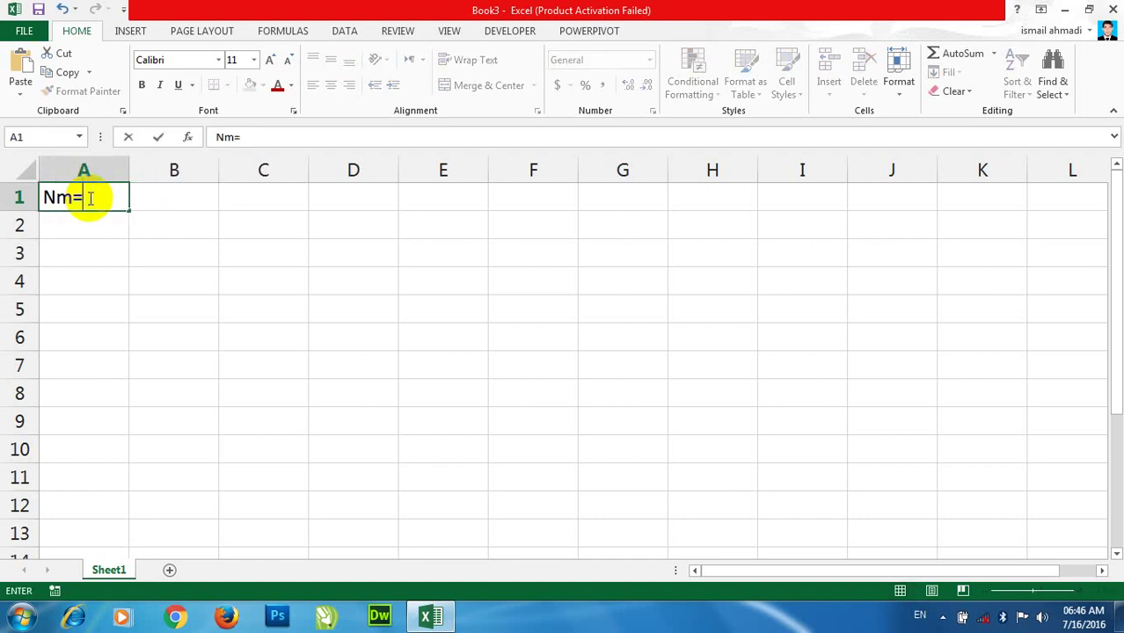
pyautogui.press('BackSpace')
pyautogui.press('BackSpace')
pyautogui.write('ame')
pyautogui.press('Tab')
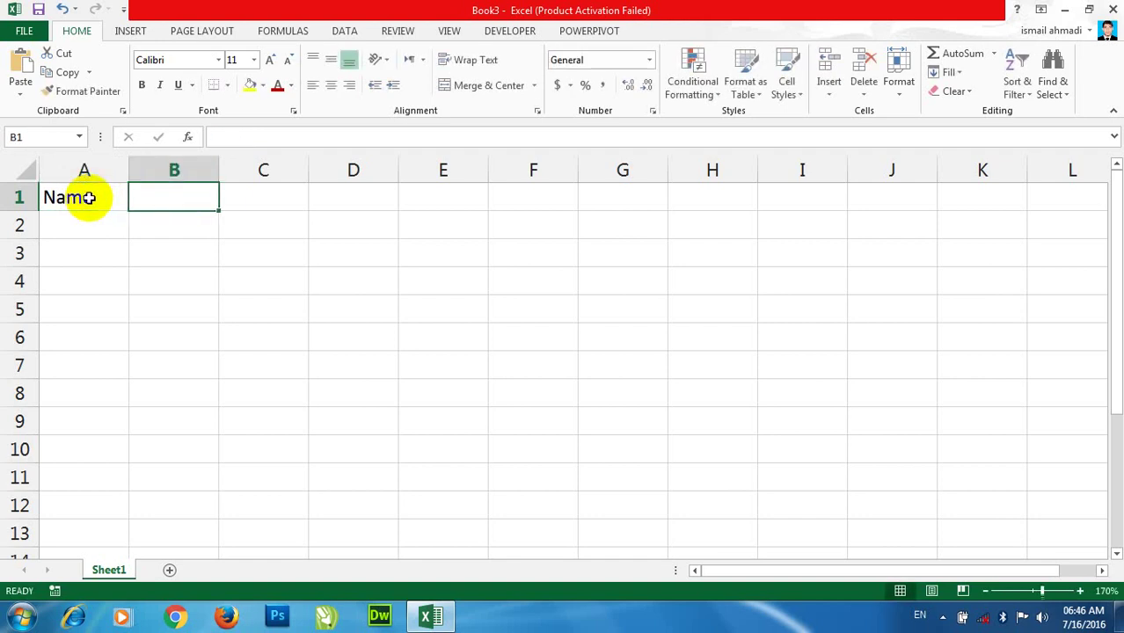
pyautogui.write('Salary')
pyautogui.press('Return')
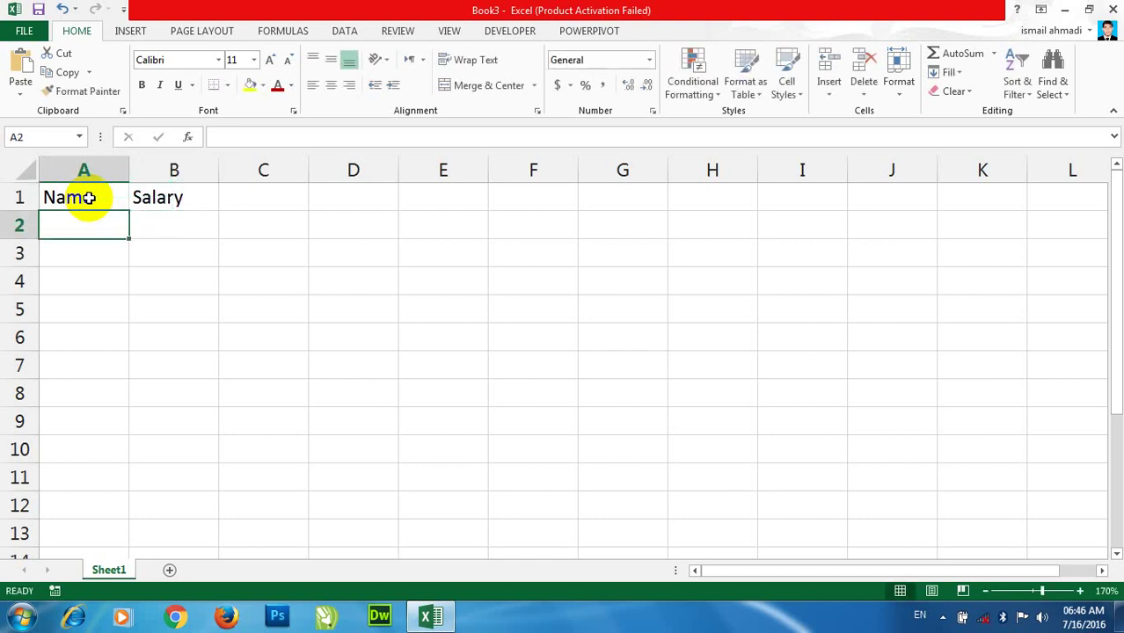
# Step: List five names in A2:A6 and the word total in A7
pyautogui.write('ahmad')
pyautogui.press('Return')
pyautogui.write('khan a,l')
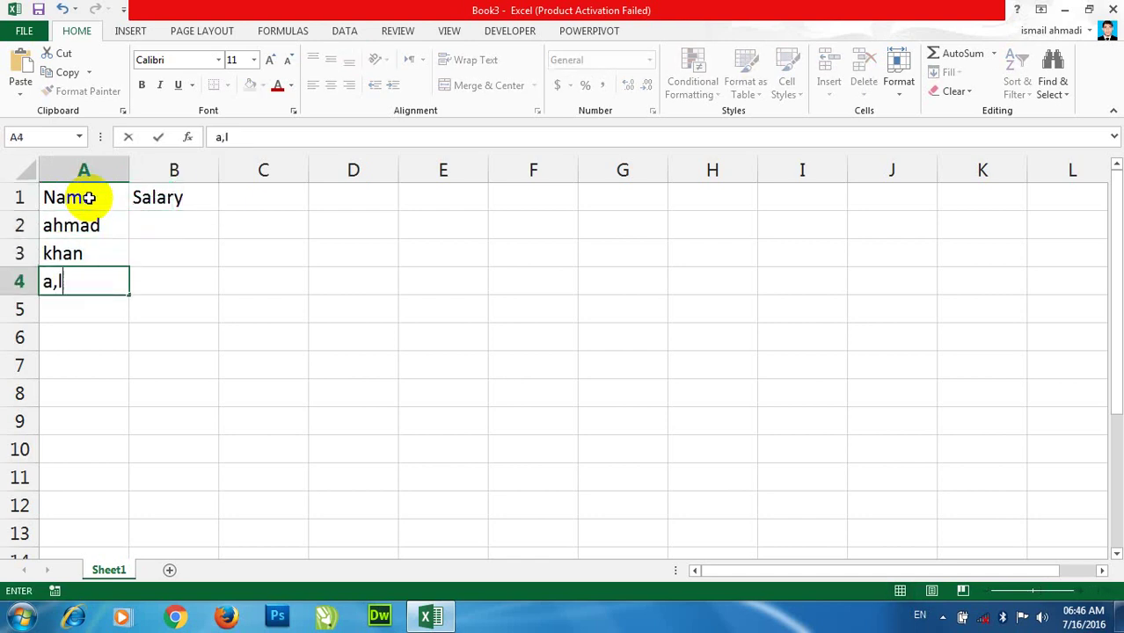
pyautogui.write('i')
pyautogui.press('Return')
pyautogui.press('Up')
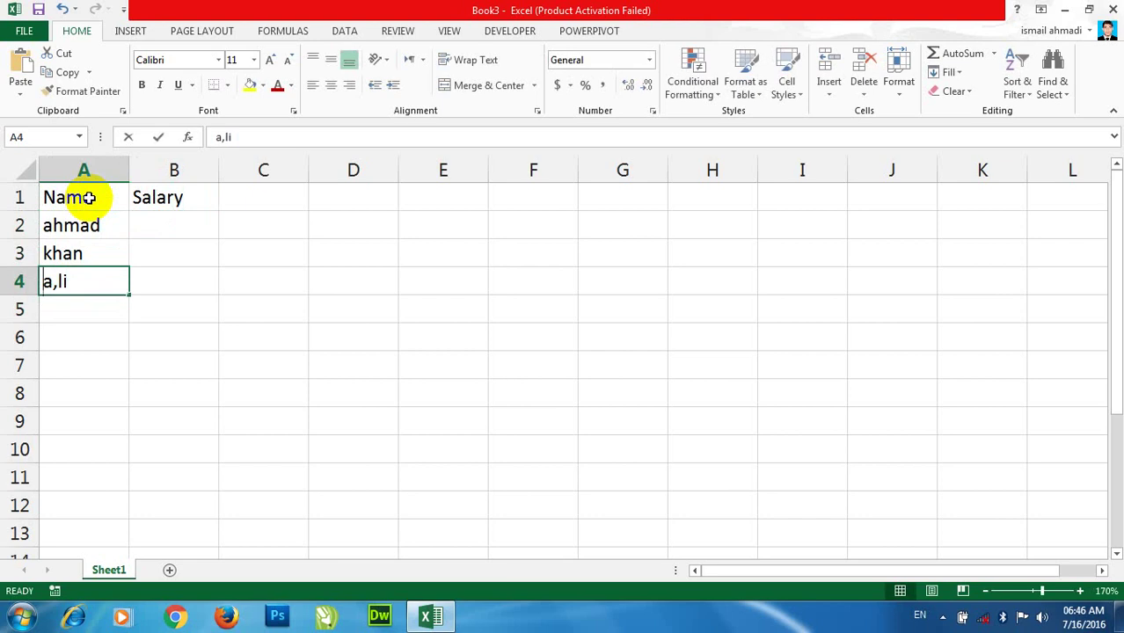
pyautogui.write('aku')
pyautogui.press('Return')
pyautogui.press('Up')
pyautogui.write('ali')
pyautogui.press('Return')
pyautogui.write('omer')
pyautogui.press('Return')
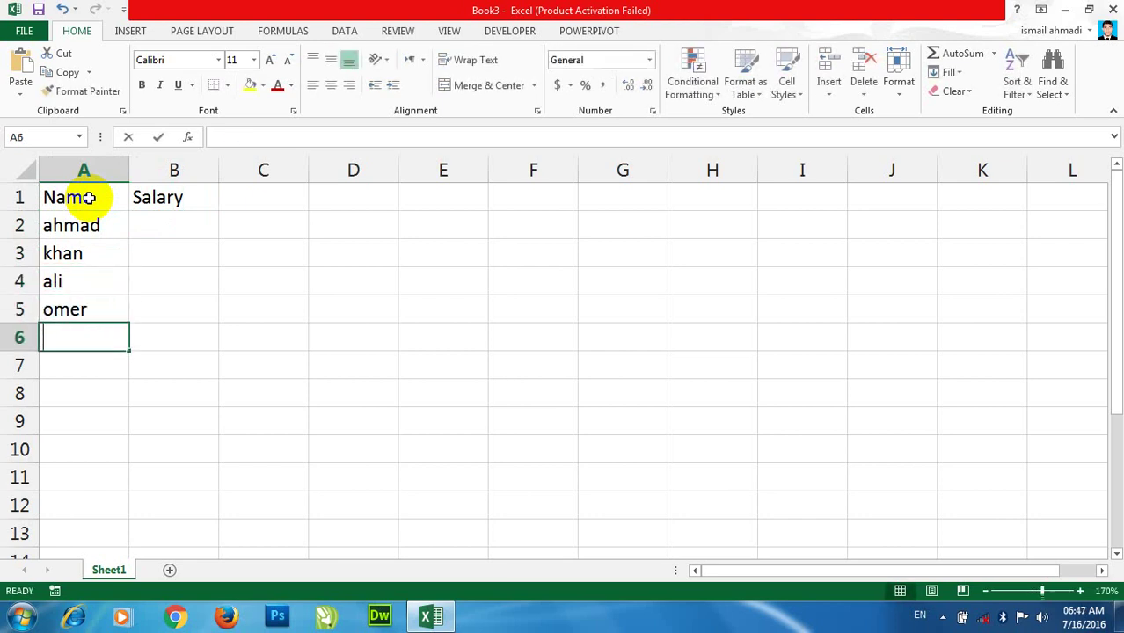
pyautogui.write('jan')
pyautogui.press('Down')
pyautogui.write('w')
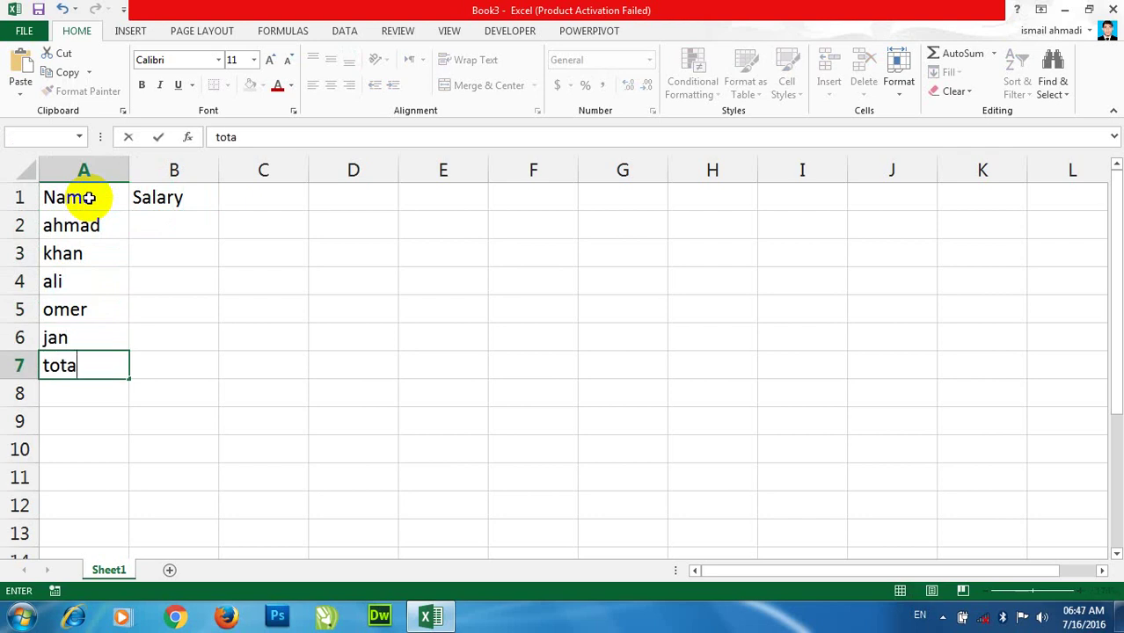
pyautogui.press('Right')
# Step: Enter salaries 100, 200, 300, 400 and 500 in B2:B6
pyautogui.press('Up')
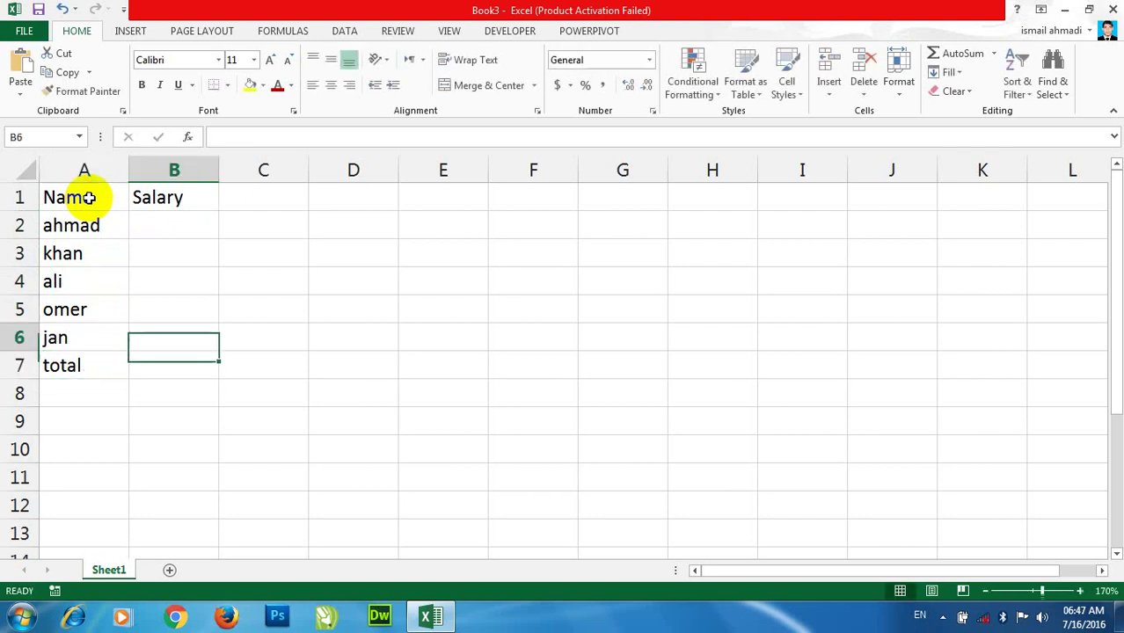
pyautogui.press('Up')
pyautogui.press('Up')
pyautogui.press('Up')
pyautogui.press('Up')
pyautogui.press('Up')
pyautogui.press('Return')
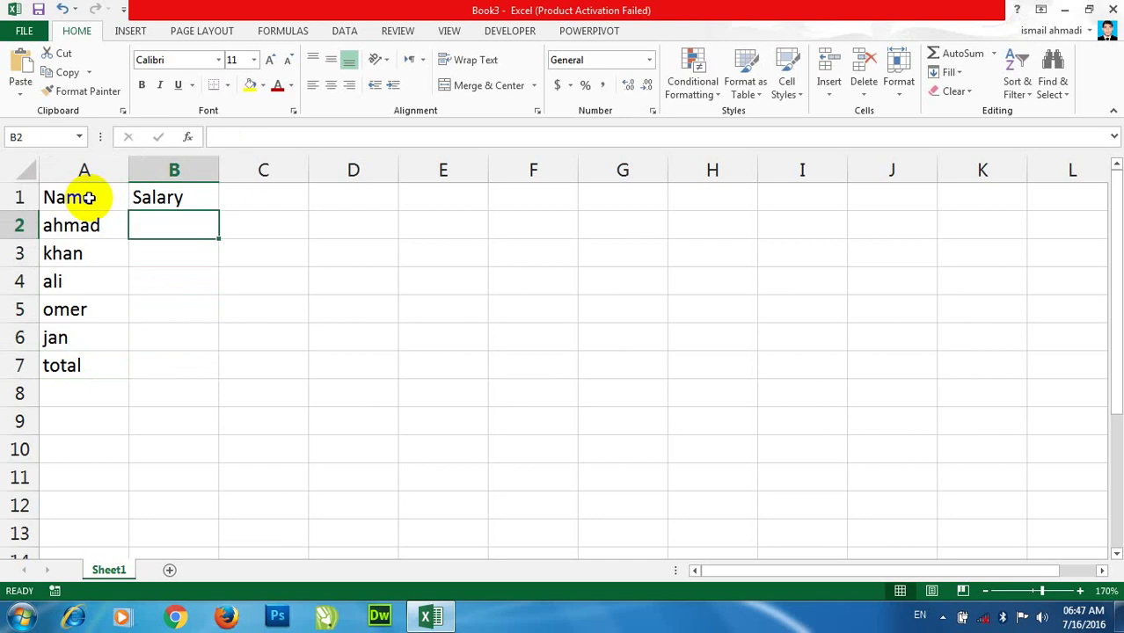
pyautogui.write('00 200 300')
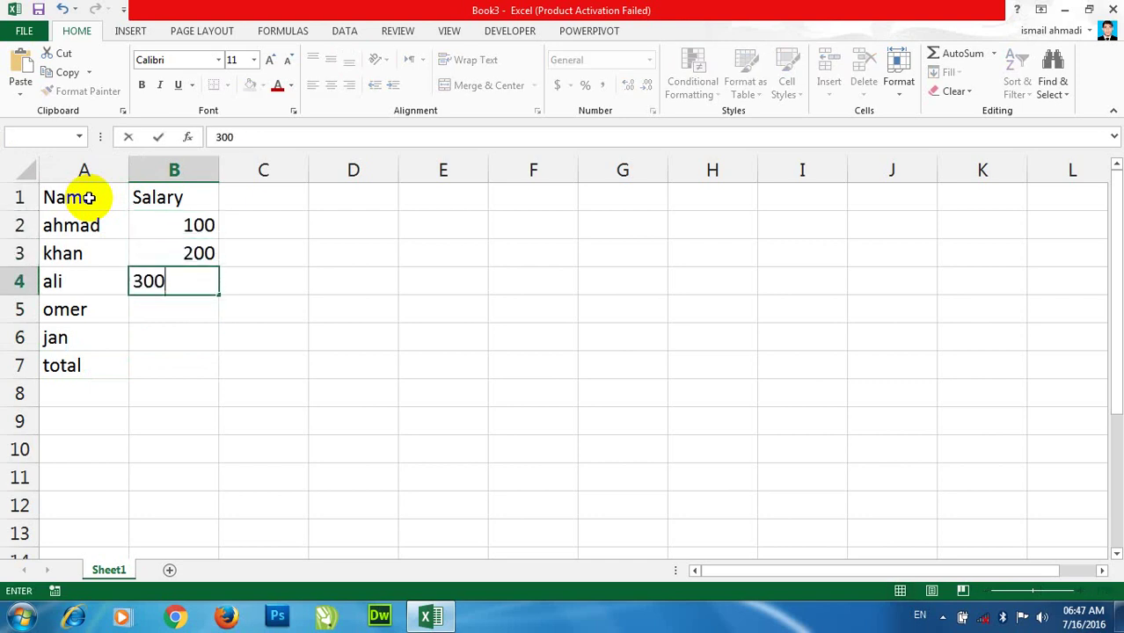
pyautogui.press('Return')
pyautogui.write('400')
pyautogui.press('Return')
pyautogui.write('500')
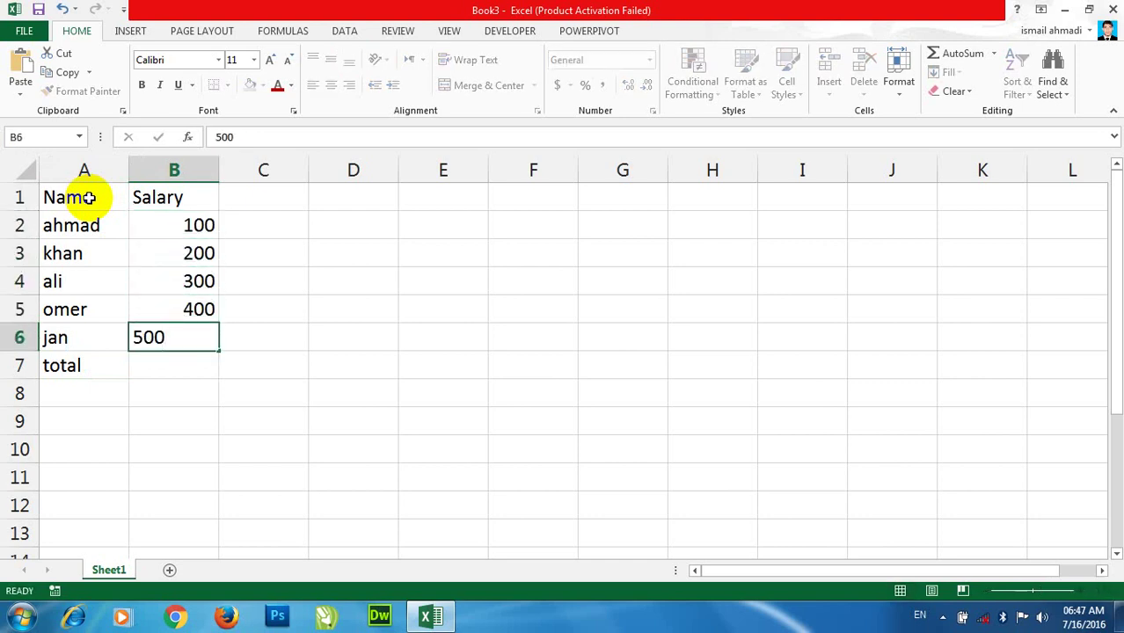
pyautogui.press('Return')
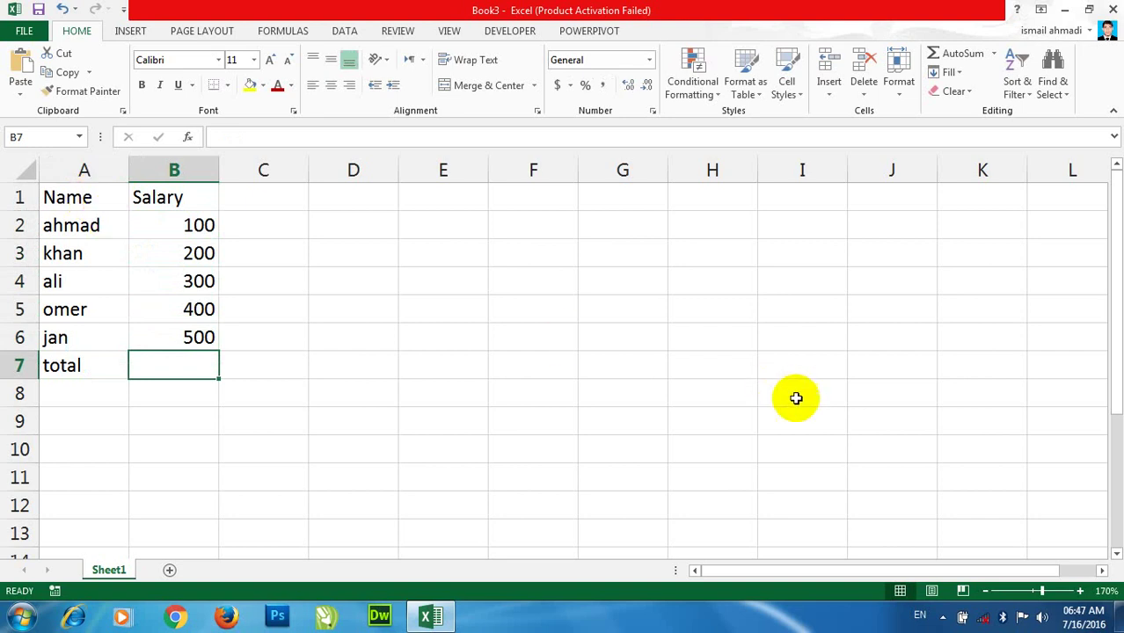
pyautogui.click(432, 251)
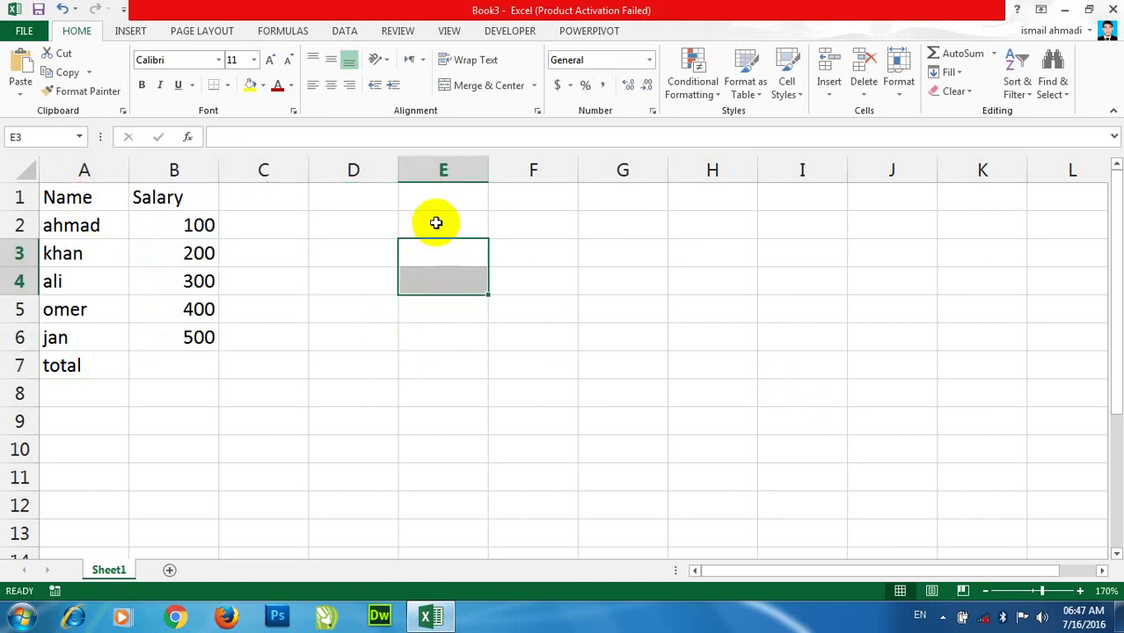
pyautogui.moveTo(437, 225); pyautogui.dragTo(443, 548)
pyautogui.write('3243')
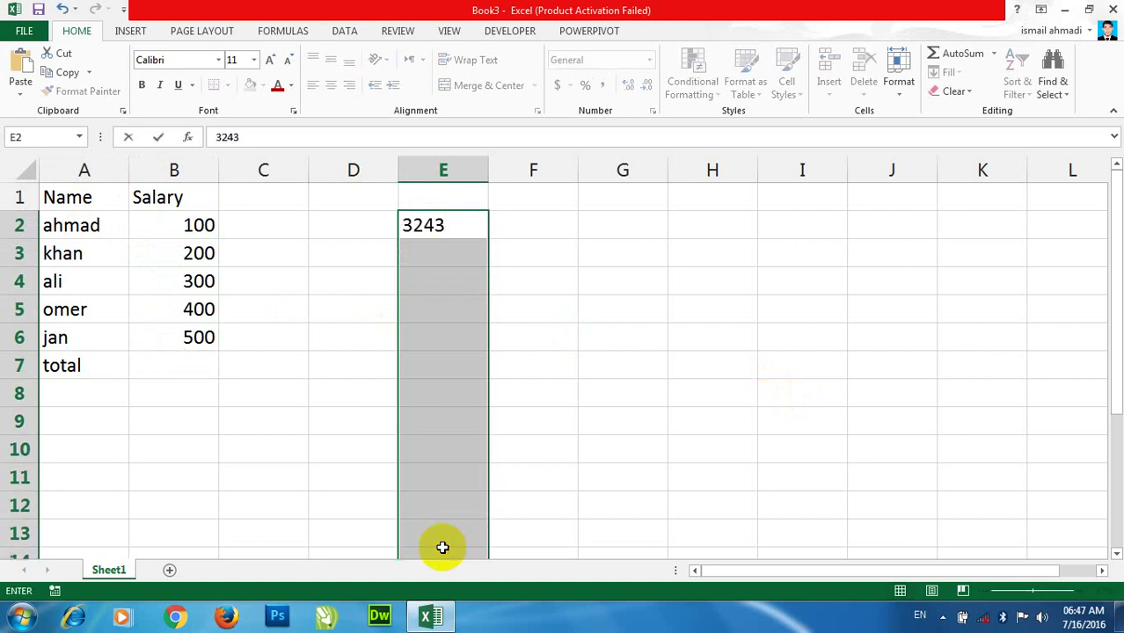
pyautogui.hotkey('ctrl', 'Return')
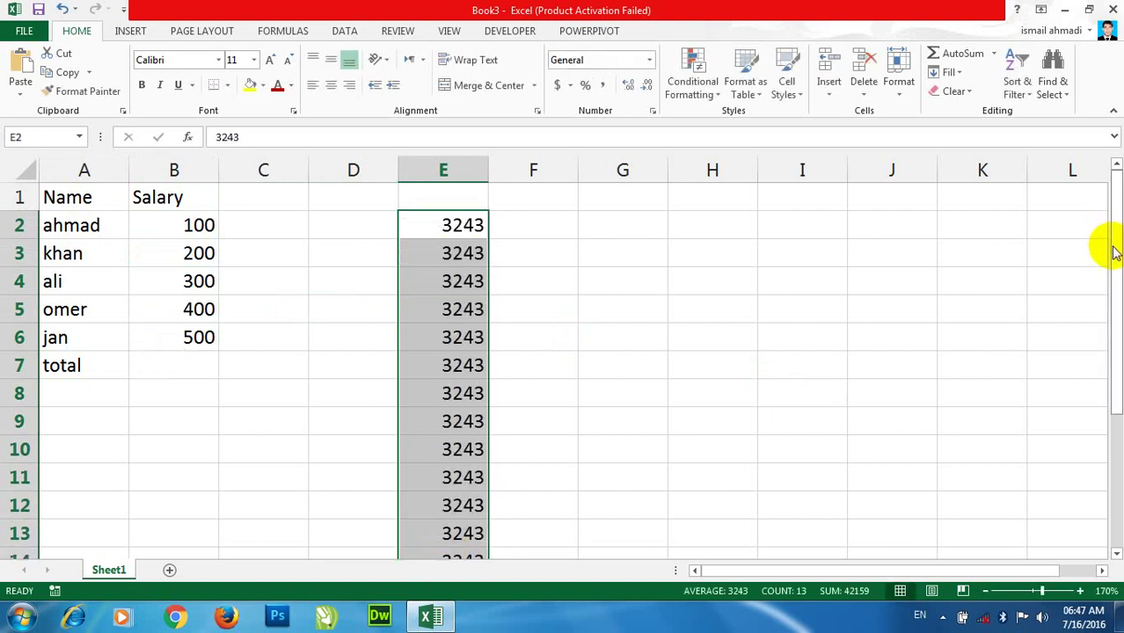
pyautogui.moveTo(1107, 242); pyautogui.dragTo(1115, 289)
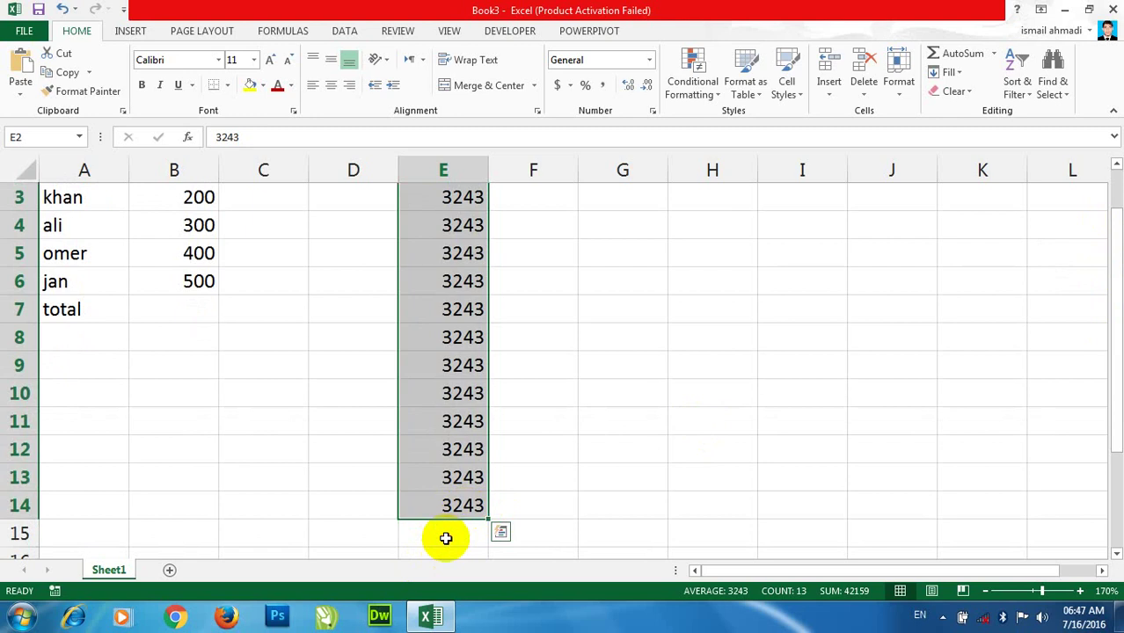
pyautogui.click(446, 537)
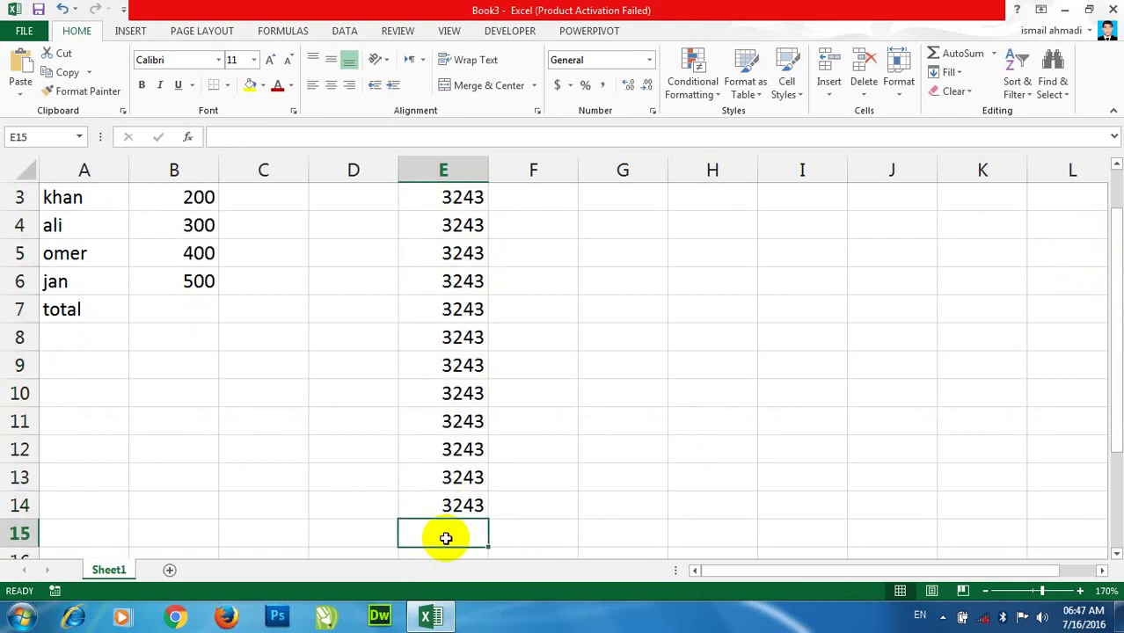
pyautogui.press('alt')
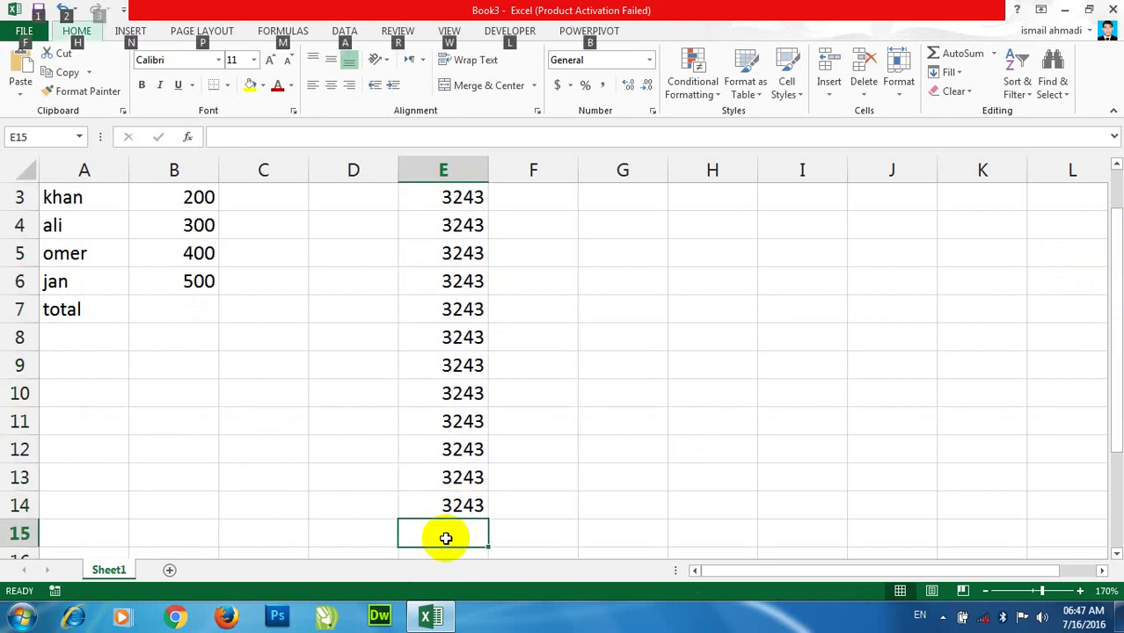
pyautogui.press('alt')
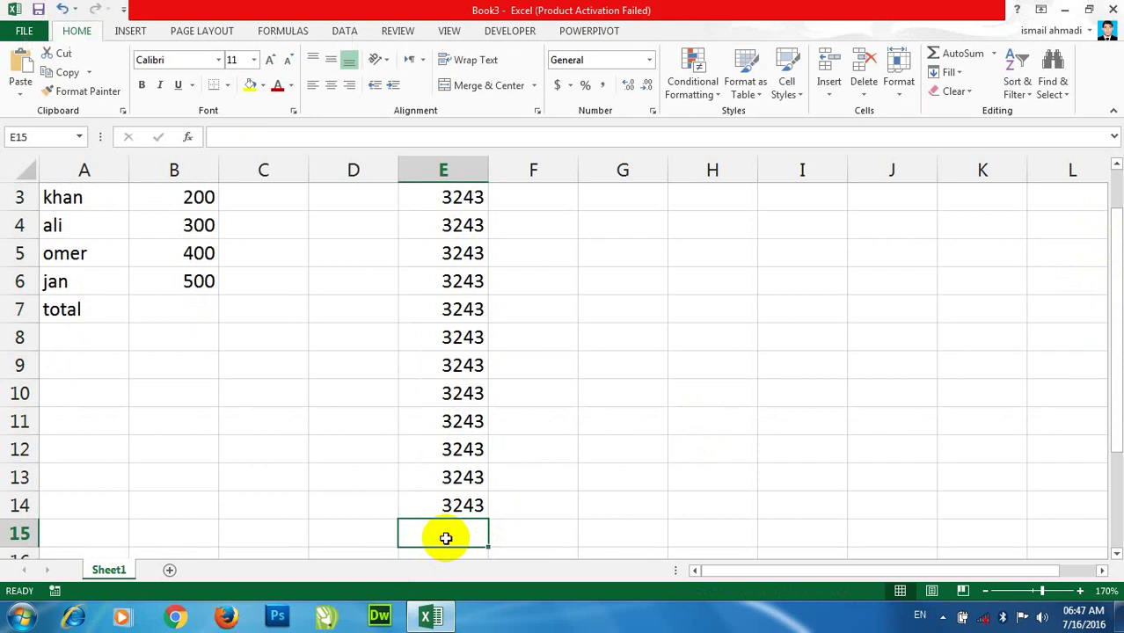
pyautogui.hotkey('alt', '=')
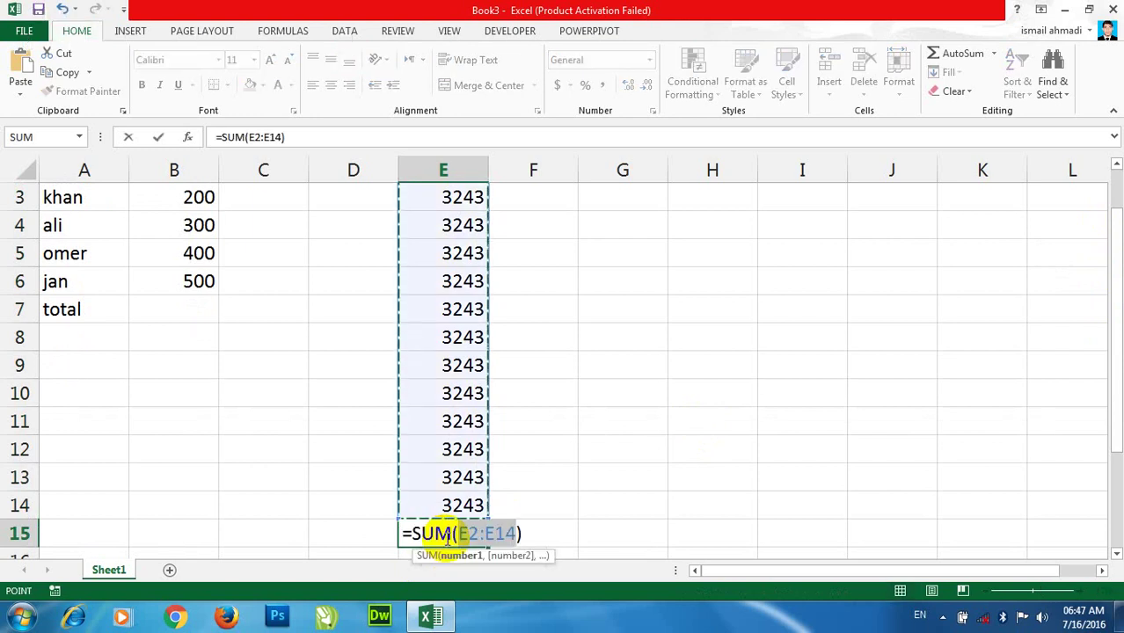
pyautogui.press('Return')
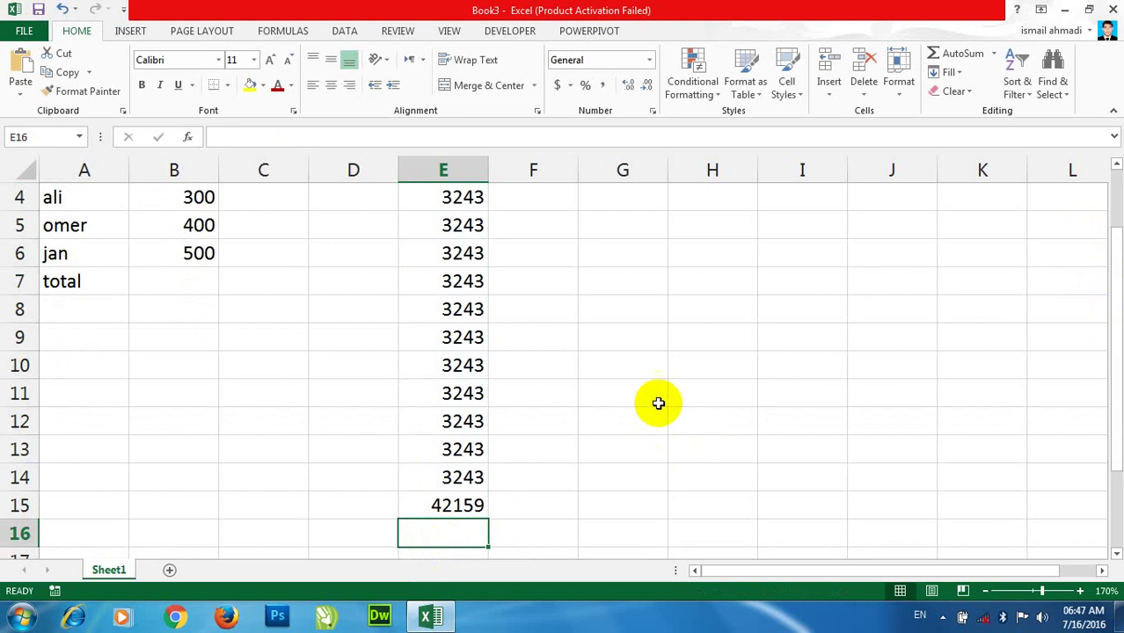
pyautogui.moveTo(622, 337); pyautogui.dragTo(820, 342)
pyautogui.write('3224')
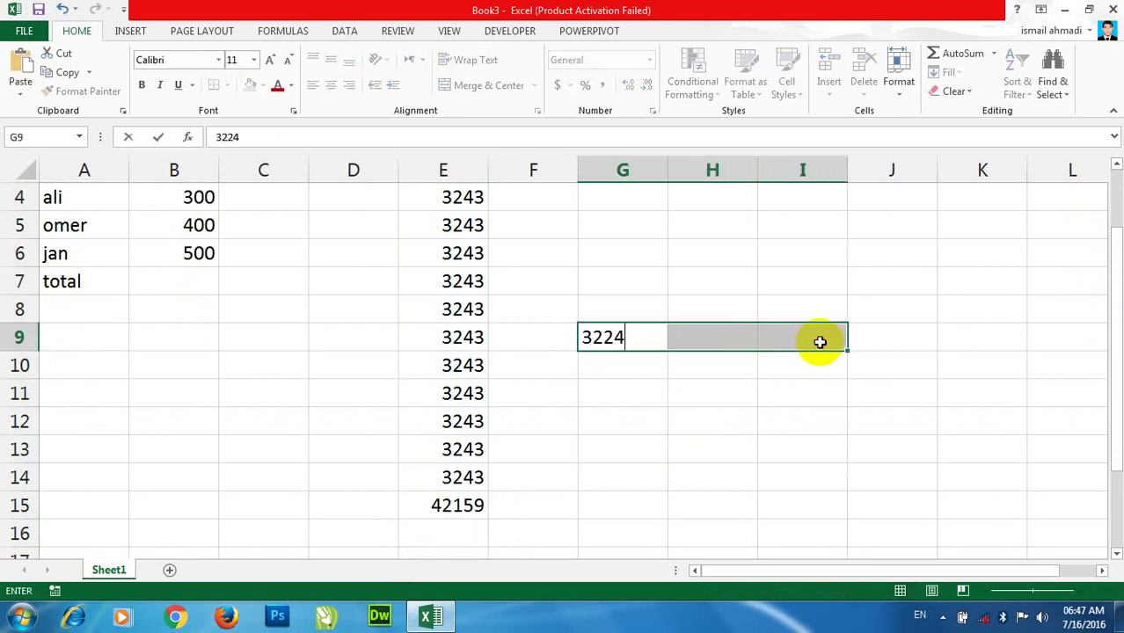
pyautogui.write('324')
pyautogui.hotkey('ctrl', 'Return')
pyautogui.click(883, 341)
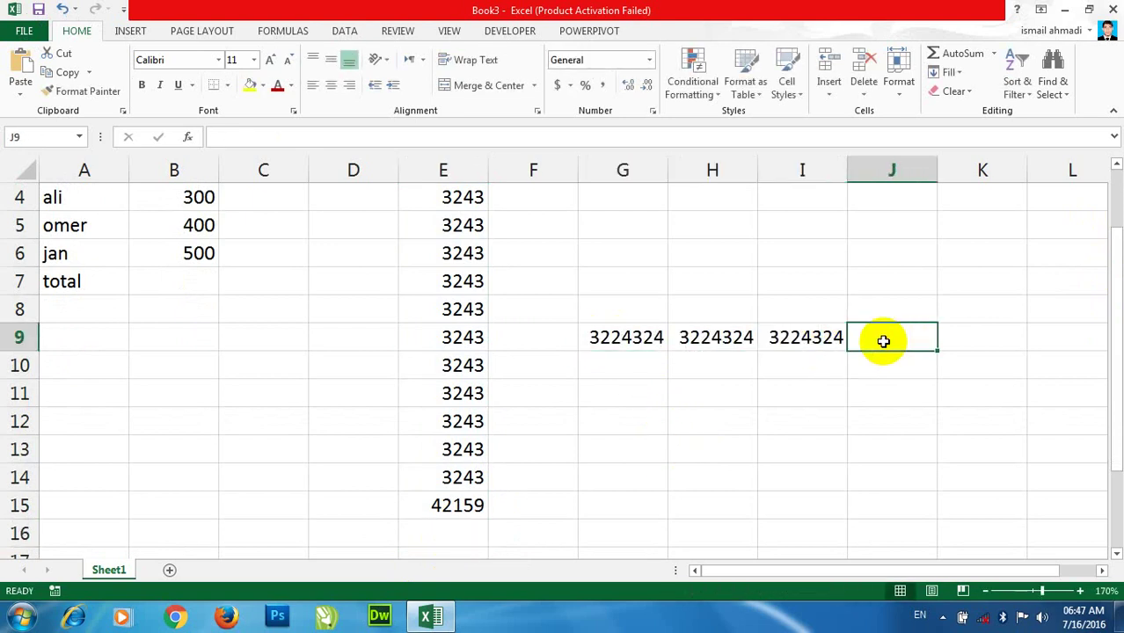
pyautogui.hotkey('alt', '=')
pyautogui.press('Return')
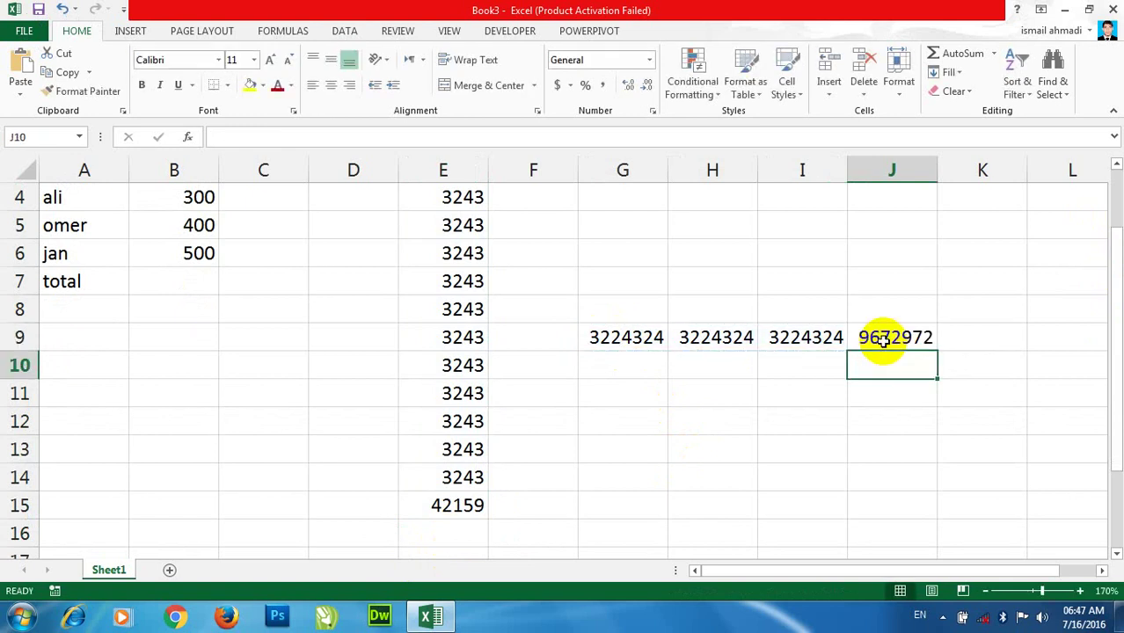
pyautogui.moveTo(963, 421); pyautogui.dragTo(598, 300)
pyautogui.press('Delete')
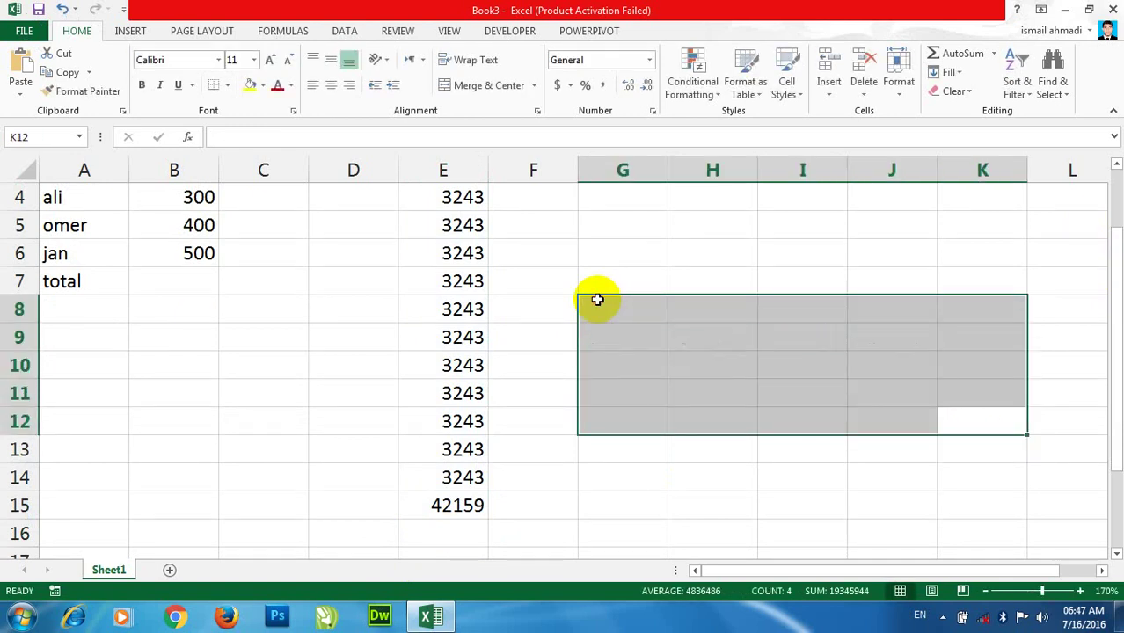
pyautogui.moveTo(554, 534)
pyautogui.mouseDown()
pyautogui.moveTo(413, 7)
pyautogui.moveTo(564, 7)
pyautogui.mouseUp()
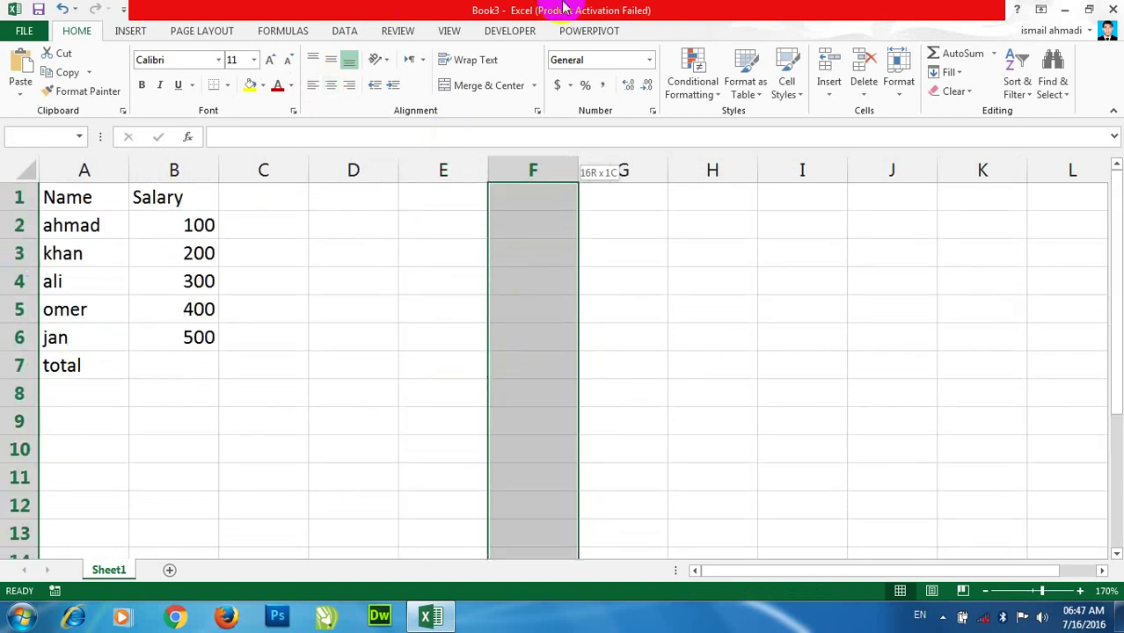
# Step: AutoSum the salaries into B7 to get a total of 1500
pyautogui.click(163, 364)
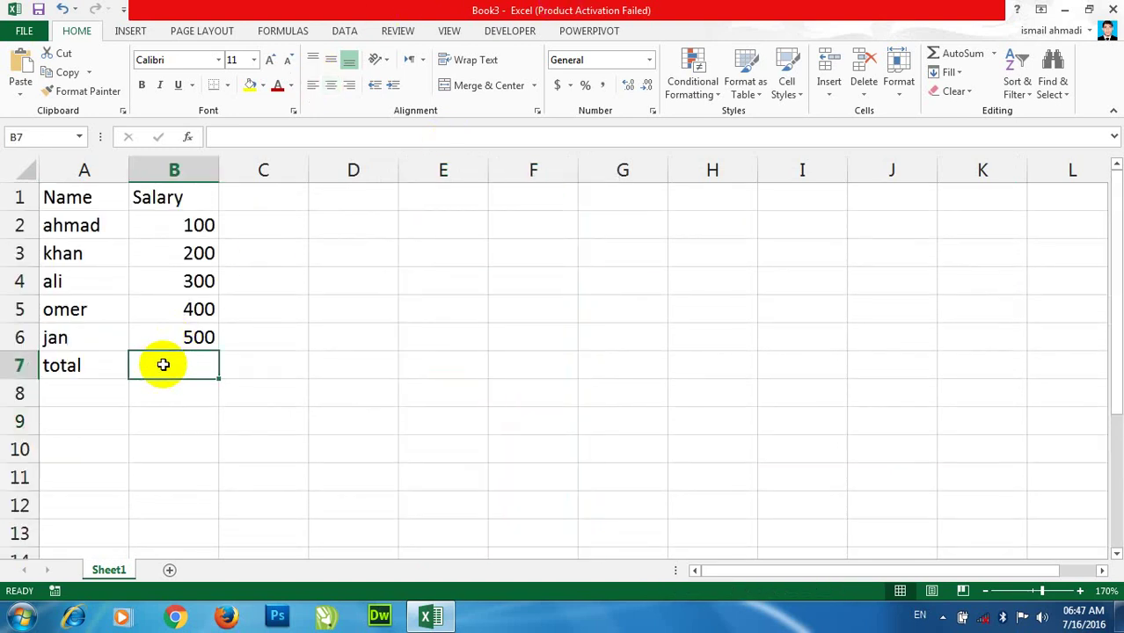
pyautogui.hotkey('alt', '=')
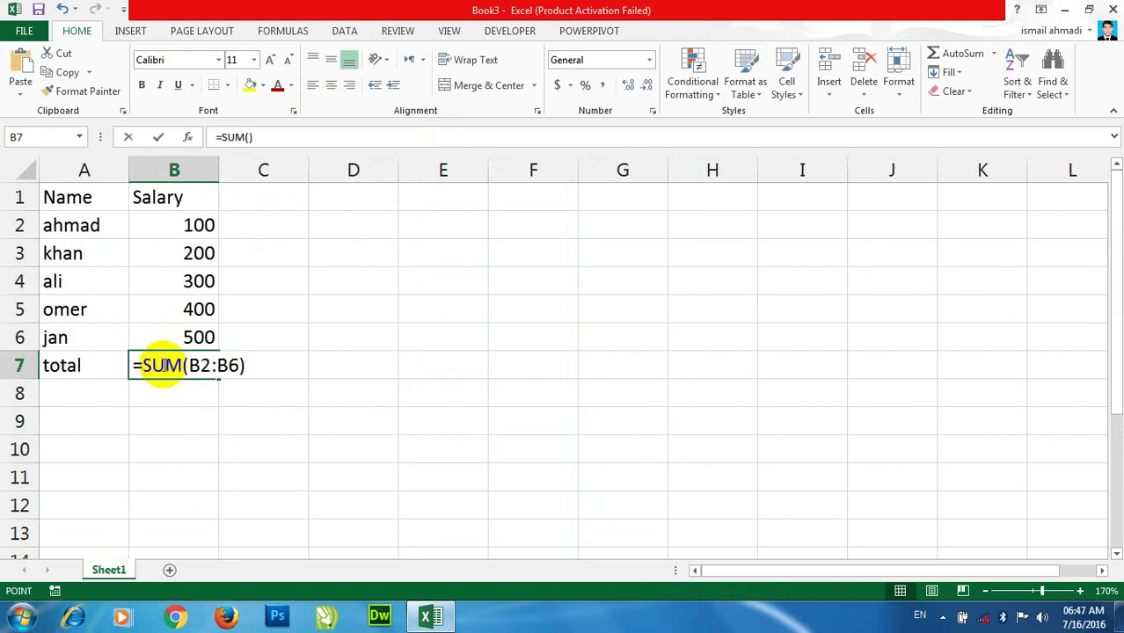
pyautogui.press('Return')
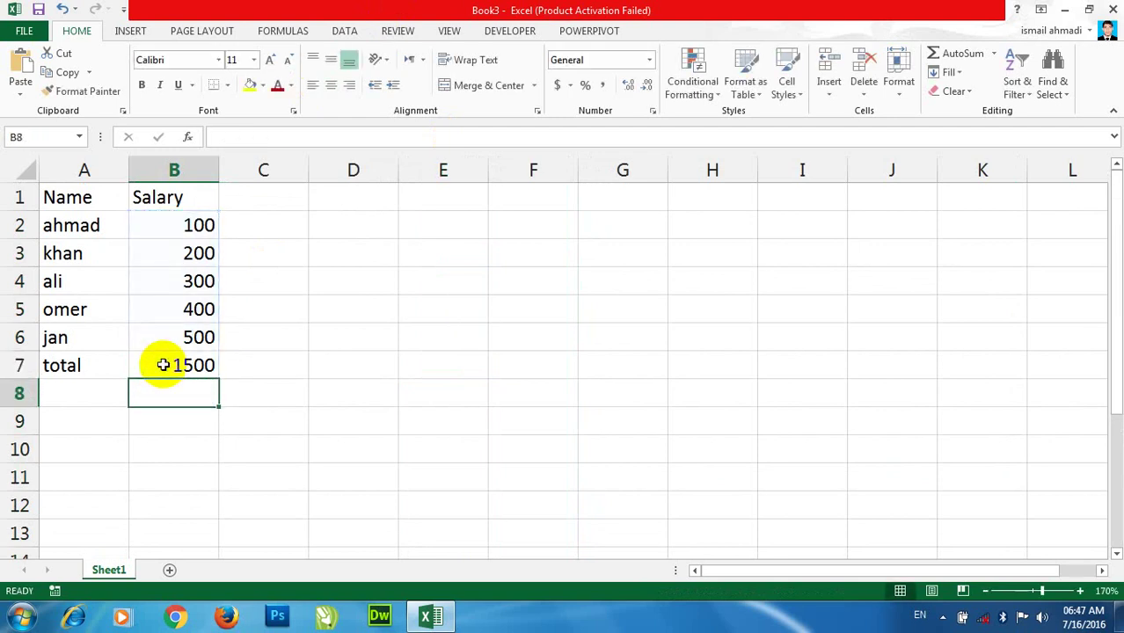
pyautogui.click(163, 364)
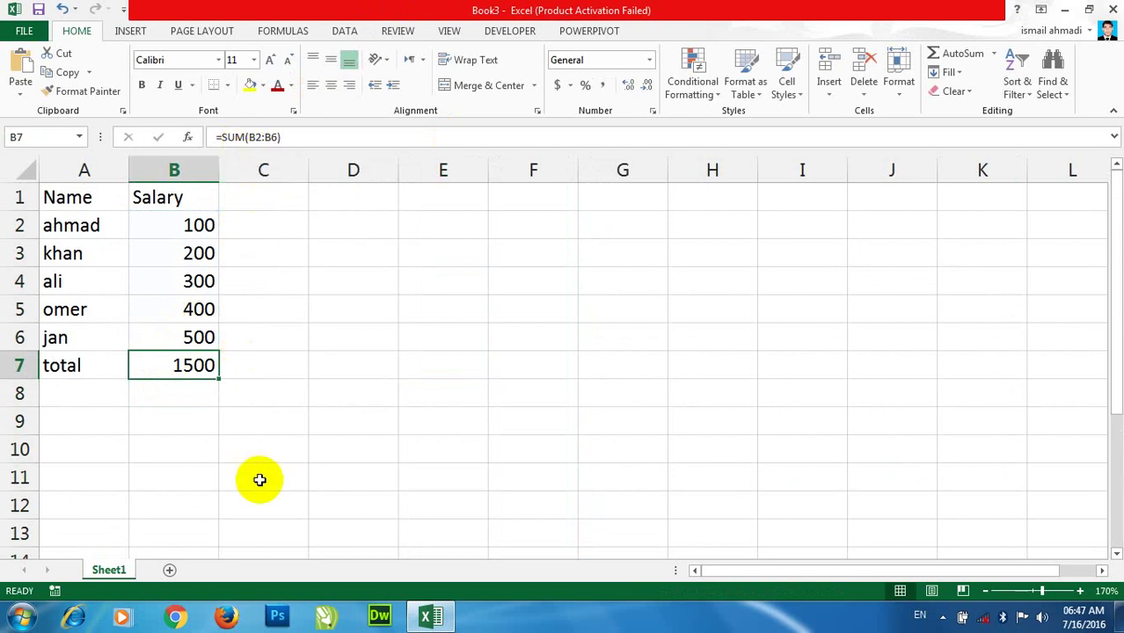
# Step: Select the total row A7:B7 together with the header row A1:B1
pyautogui.moveTo(95, 200); pyautogui.dragTo(152, 204)
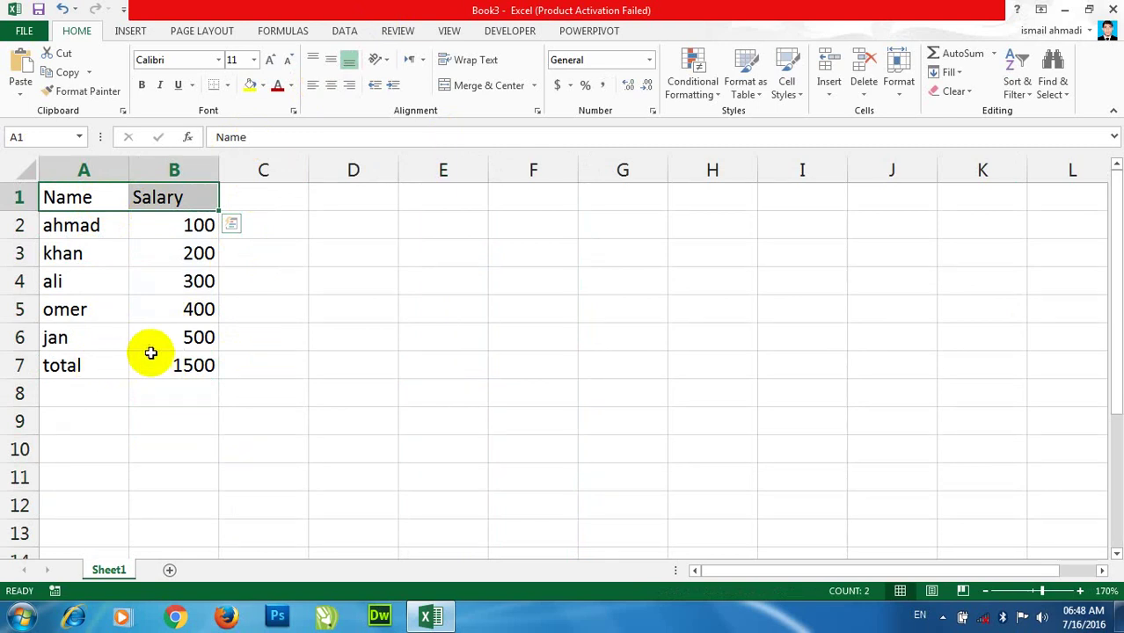
pyautogui.moveTo(75, 364); pyautogui.dragTo(190, 362)
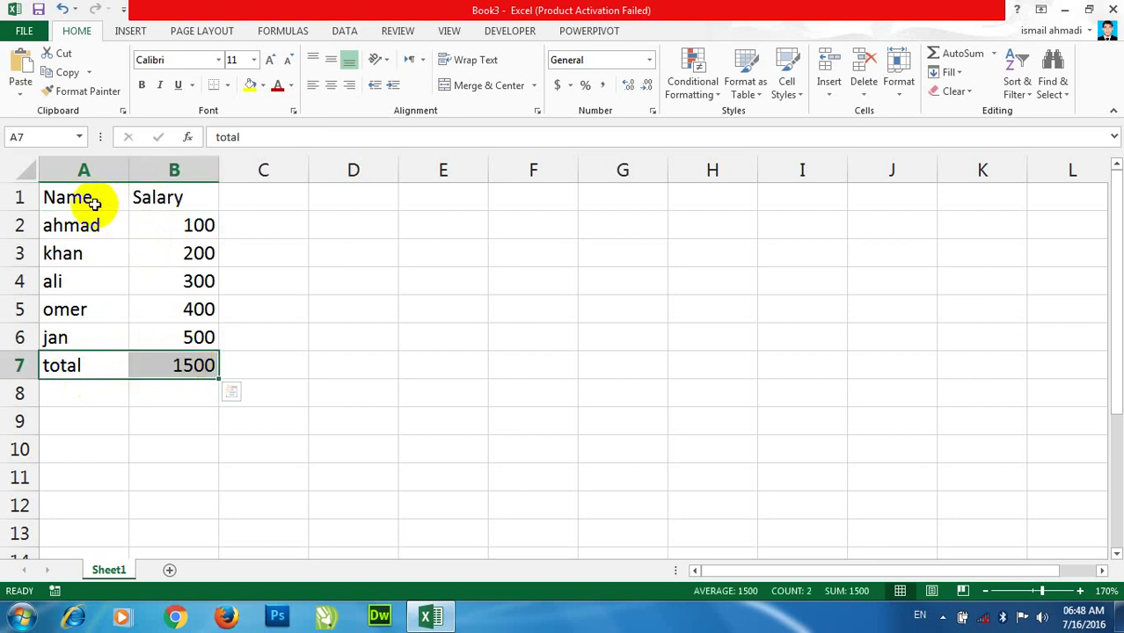
pyautogui.keyDown('ctrl'); pyautogui.moveTo(80, 197); pyautogui.dragTo(182, 206); pyautogui.keyUp('ctrl')
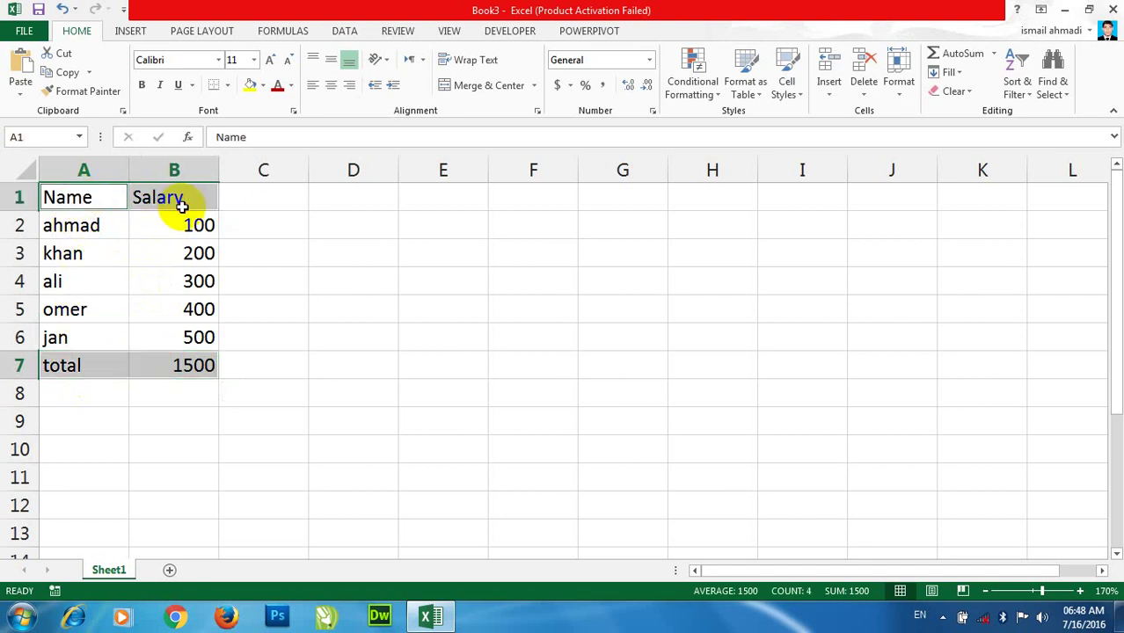
# Step: Fill the header and total rows blue and the data rows A2:B6 light blue
pyautogui.click(263, 86)
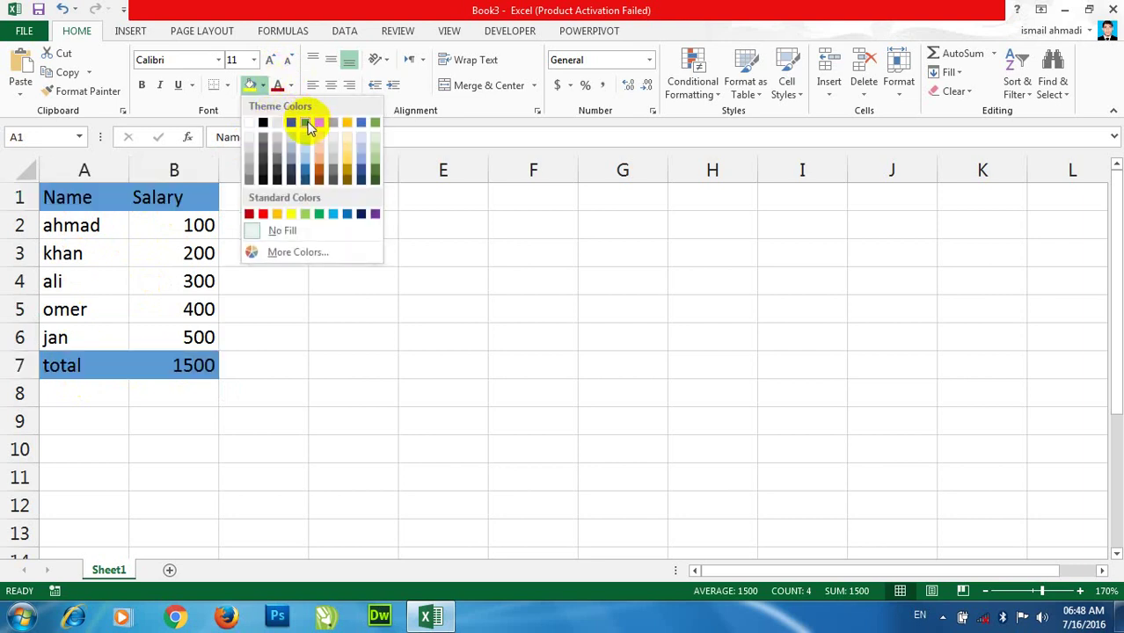
pyautogui.click(305, 122)
pyautogui.moveTo(117, 227); pyautogui.dragTo(173, 335)
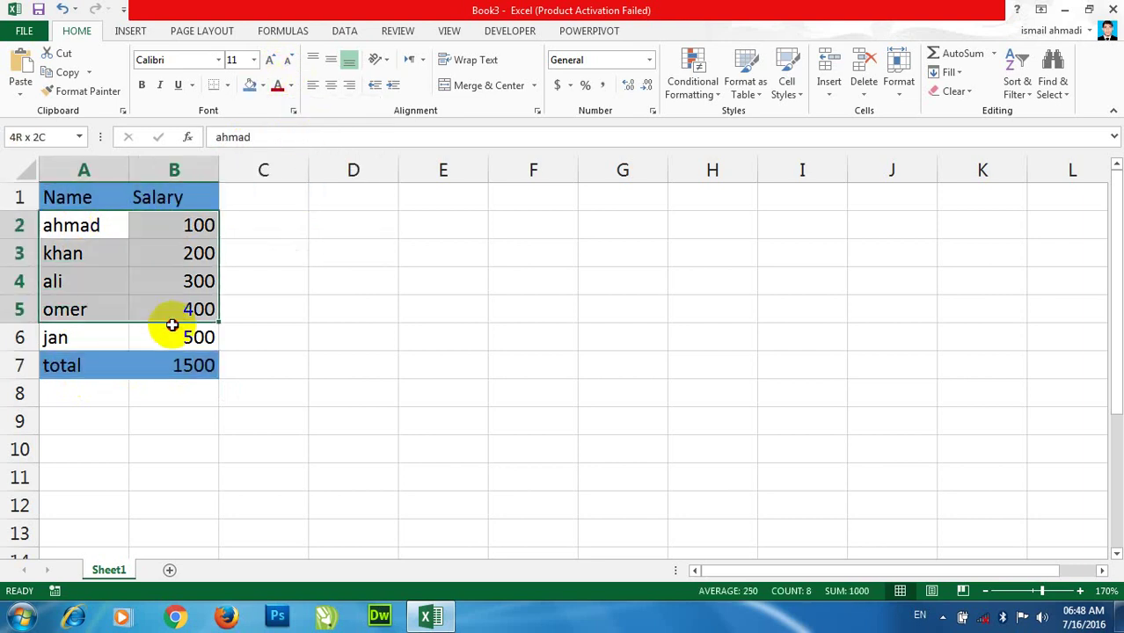
pyautogui.click(262, 85)
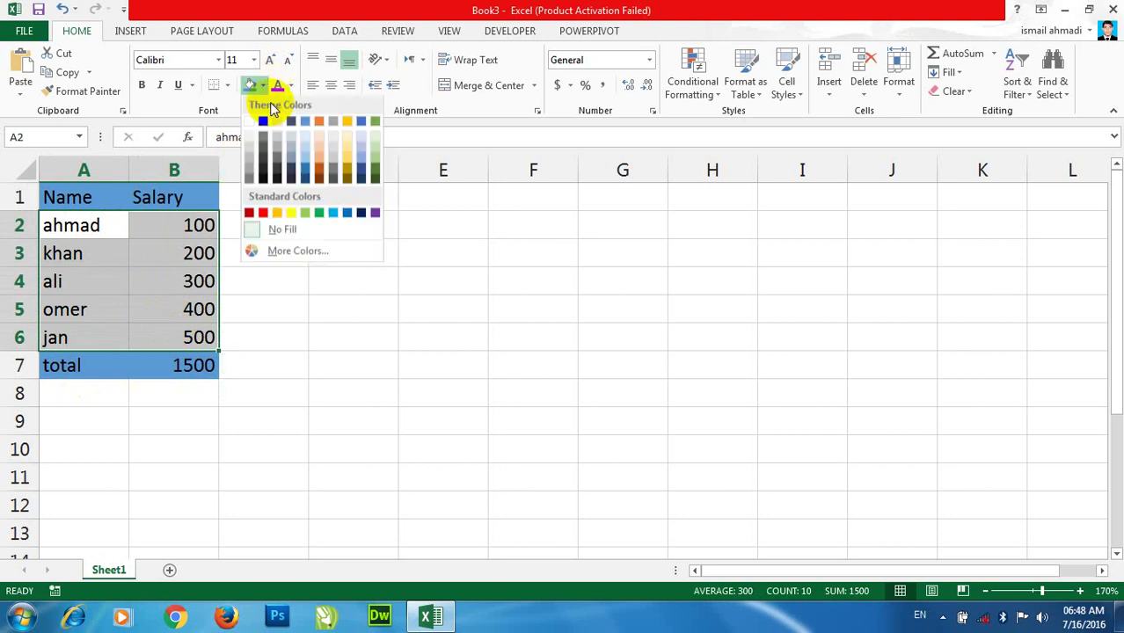
pyautogui.click(305, 140)
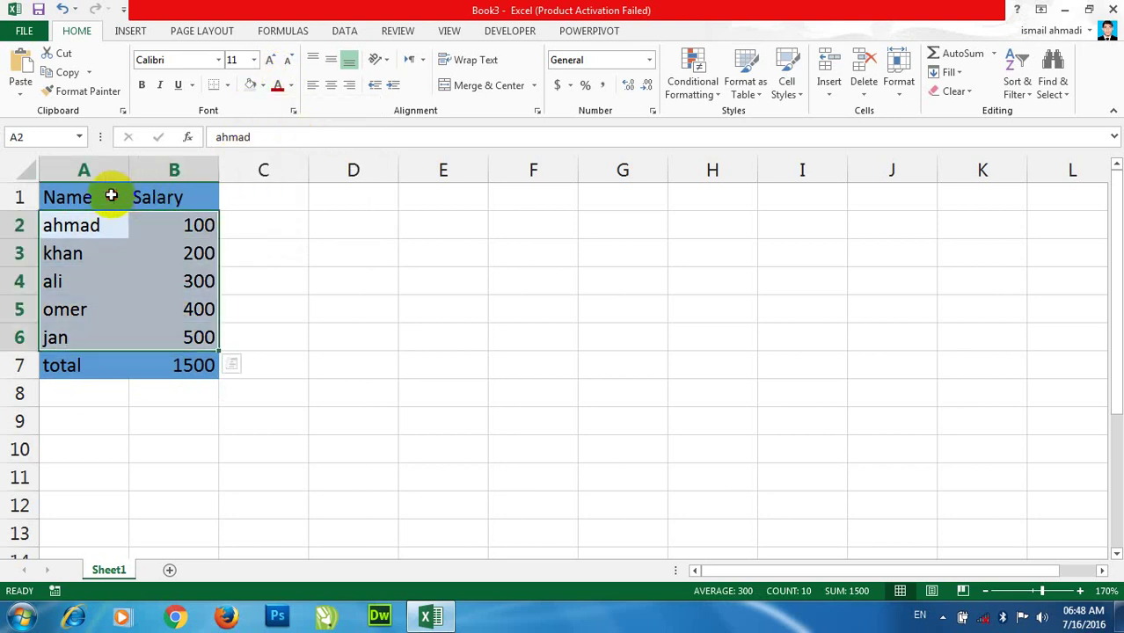
# Step: Apply All Borders to the whole table A1:B7
pyautogui.moveTo(111, 193); pyautogui.dragTo(174, 372)
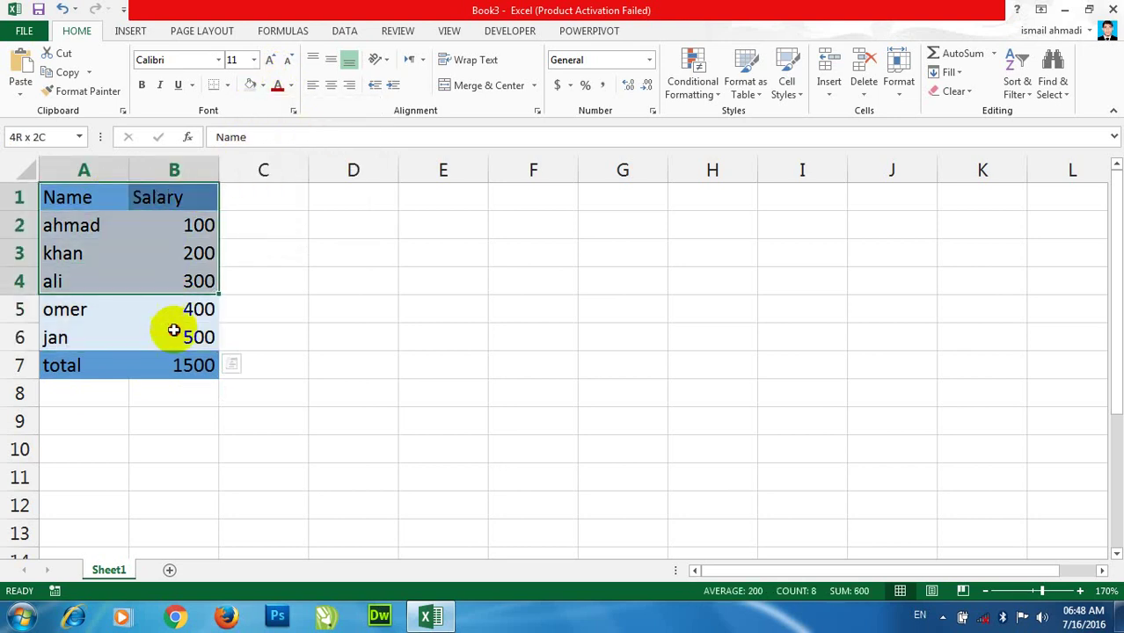
pyautogui.click(227, 85)
pyautogui.click(242, 222)
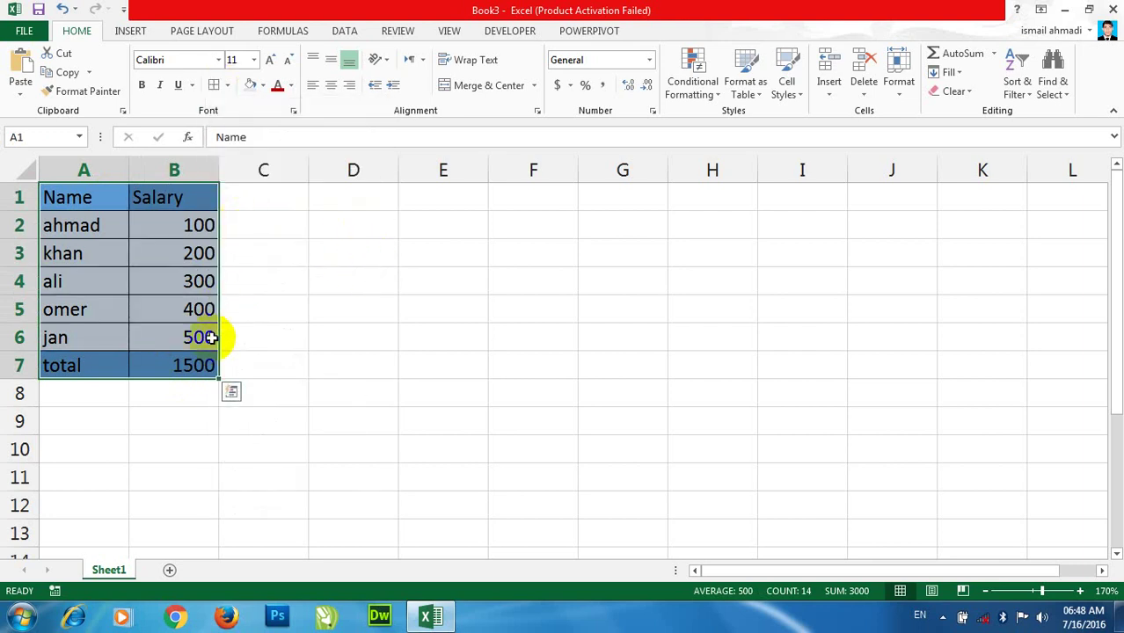
pyautogui.moveTo(195, 231); pyautogui.dragTo(185, 360)
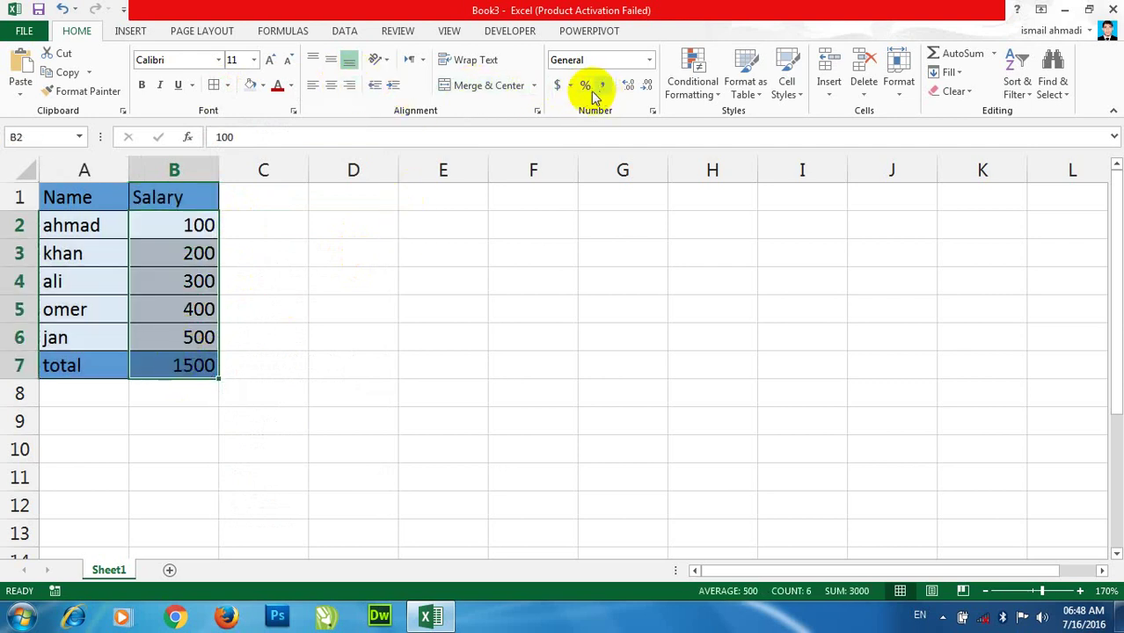
# Step: Format the salaries in Accounting dollar format and insert a comment on khan's cell A3
pyautogui.click(561, 88)
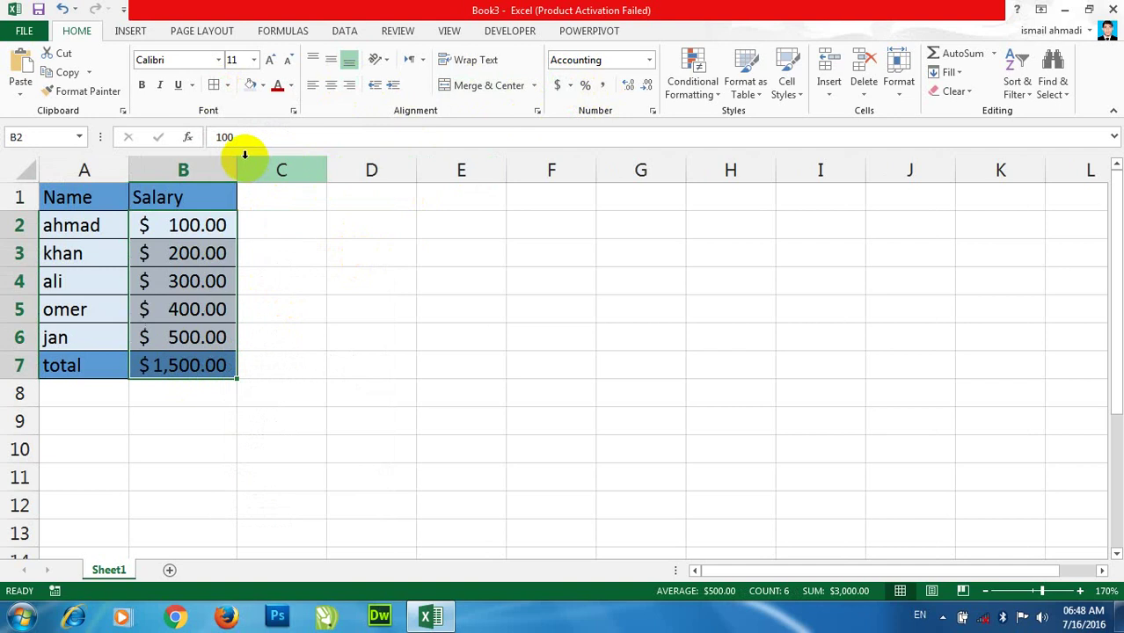
pyautogui.click(177, 310)
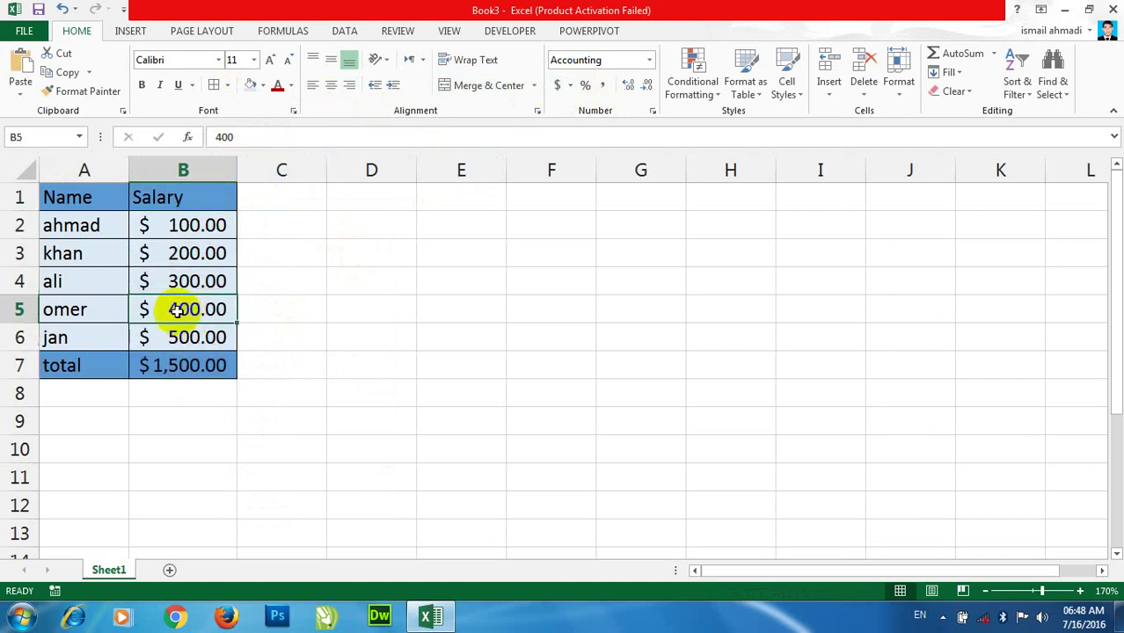
pyautogui.rightClick(90, 251)
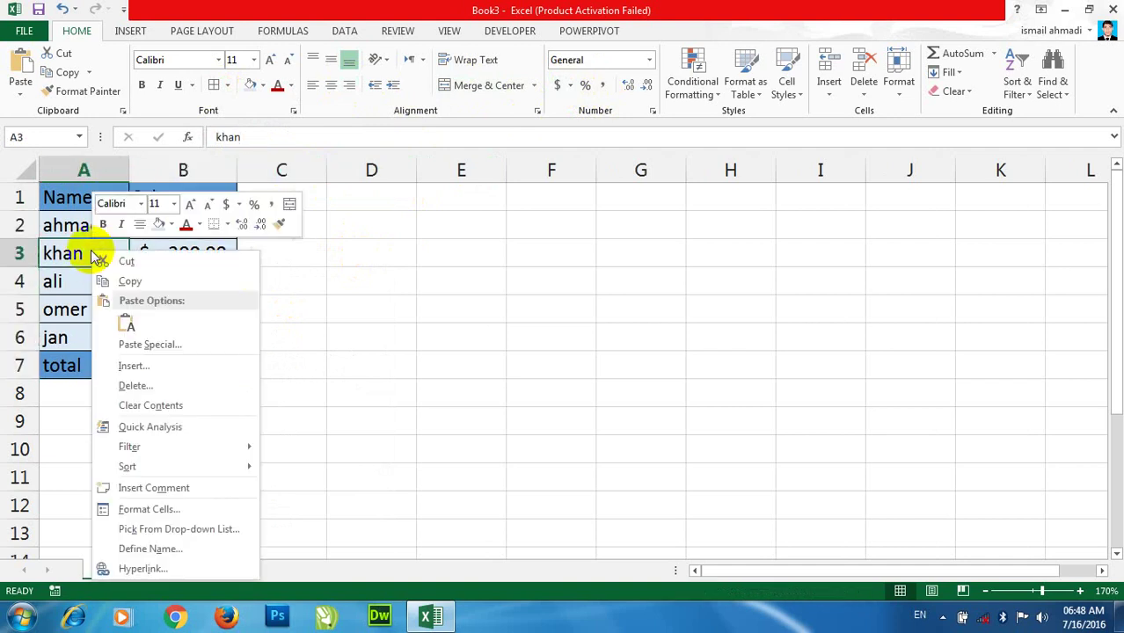
pyautogui.click(145, 488)
pyautogui.write("this is ali's brother")
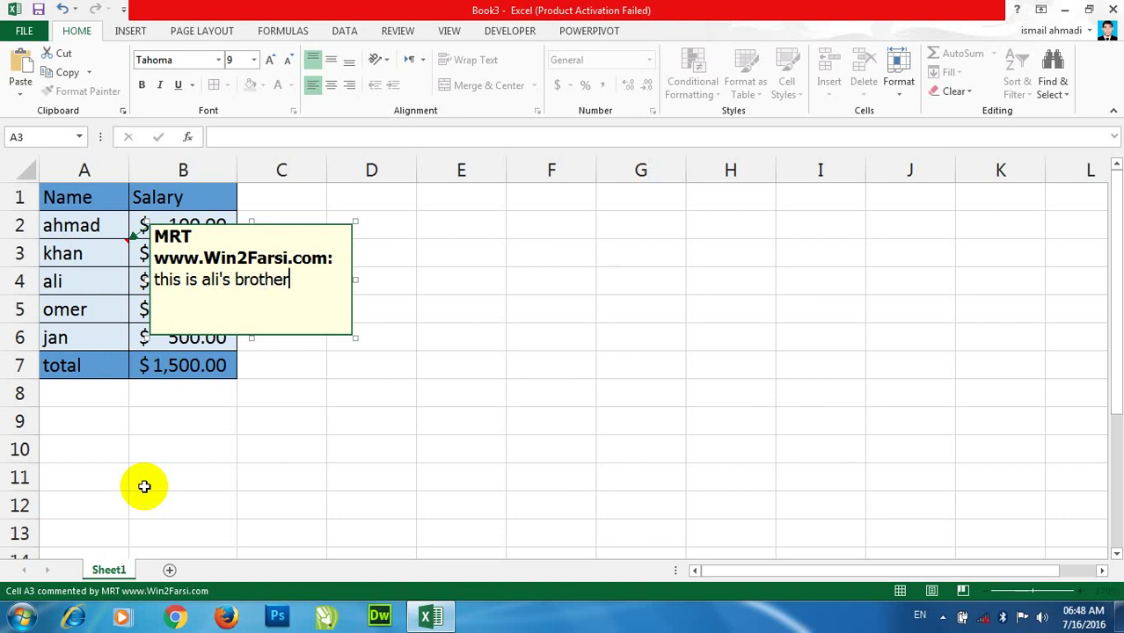
# Step: Add the comment "he is the son of the princple" to omer's cell A5
pyautogui.click(83, 308)
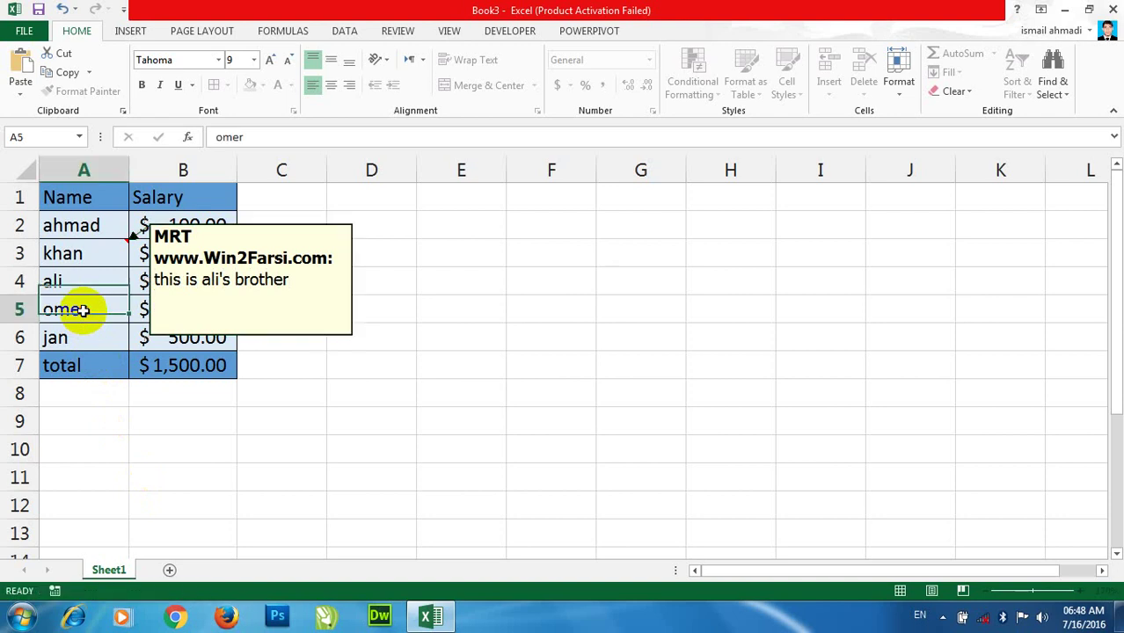
pyautogui.rightClick(83, 308)
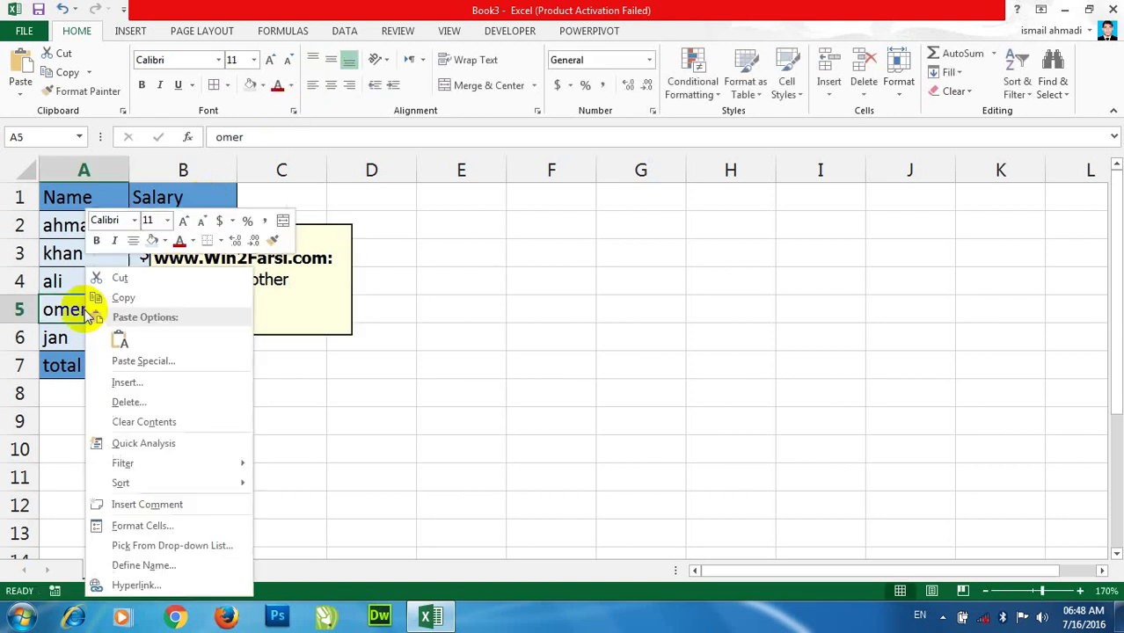
pyautogui.click(138, 504)
pyautogui.write('he is the son of the princ')
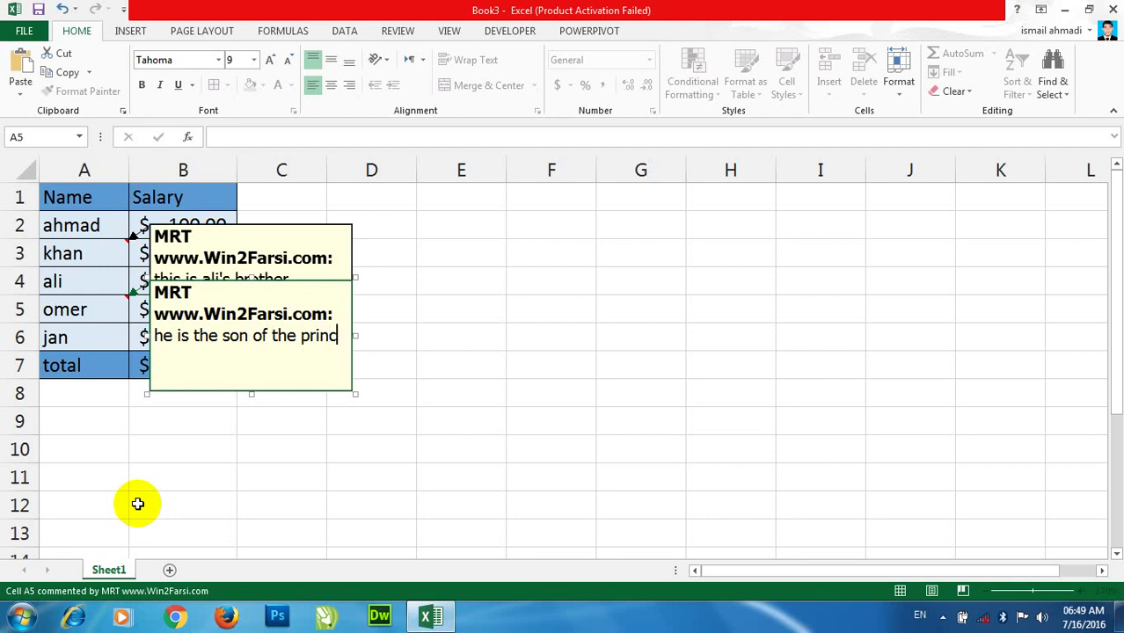
pyautogui.write('ple')
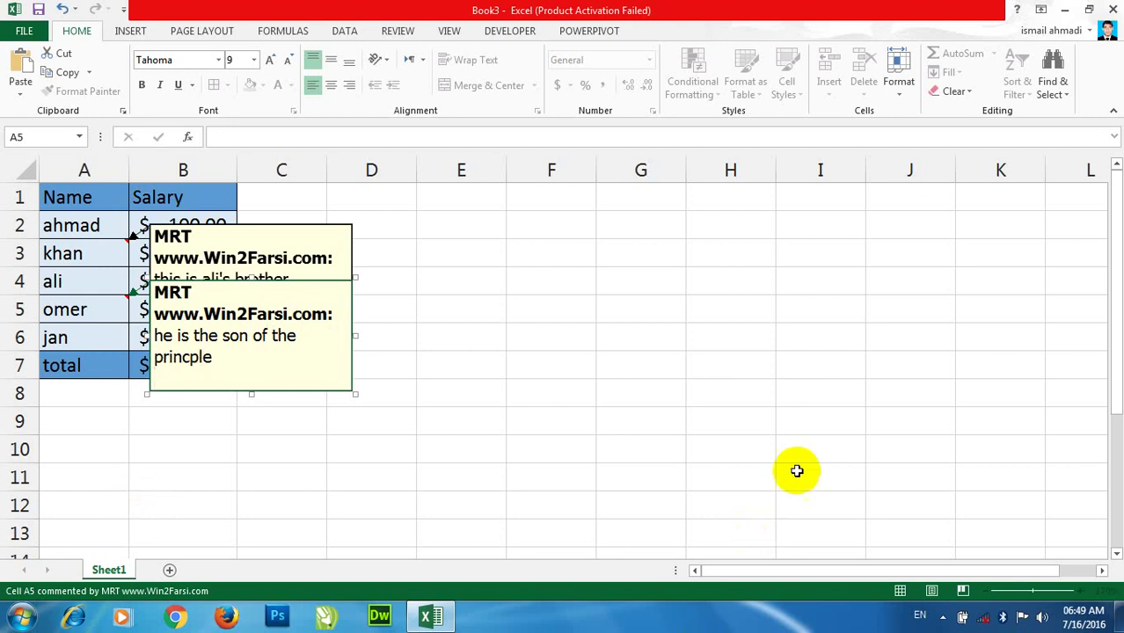
pyautogui.click(803, 444)
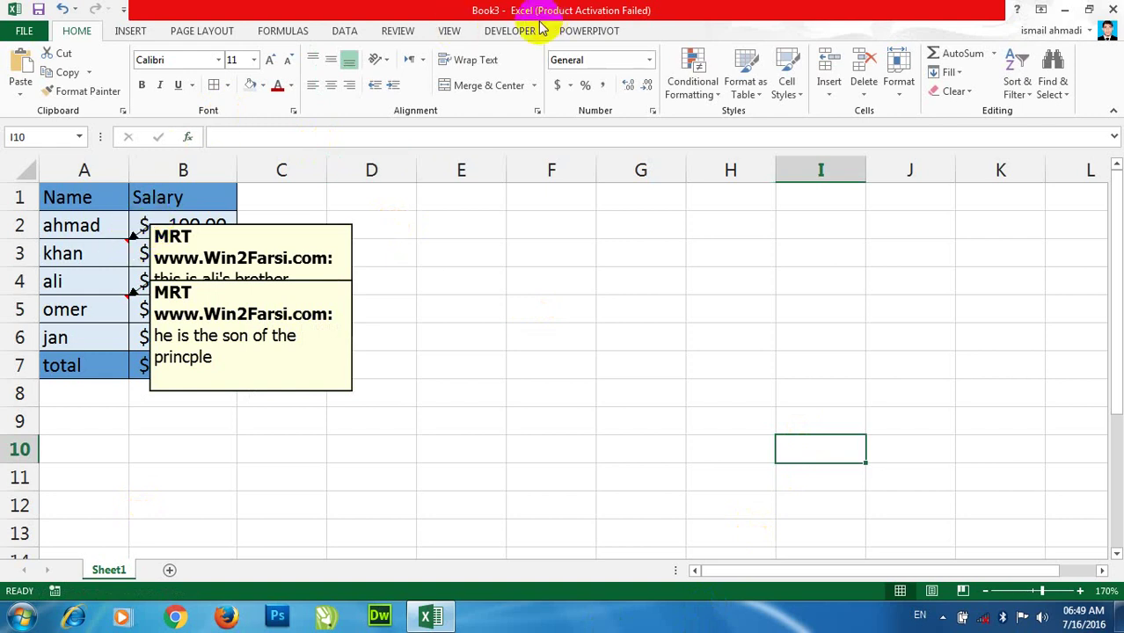
# Step: Turn off Show All Comments on the Review tab, then select the table A1:B7
pyautogui.click(446, 32)
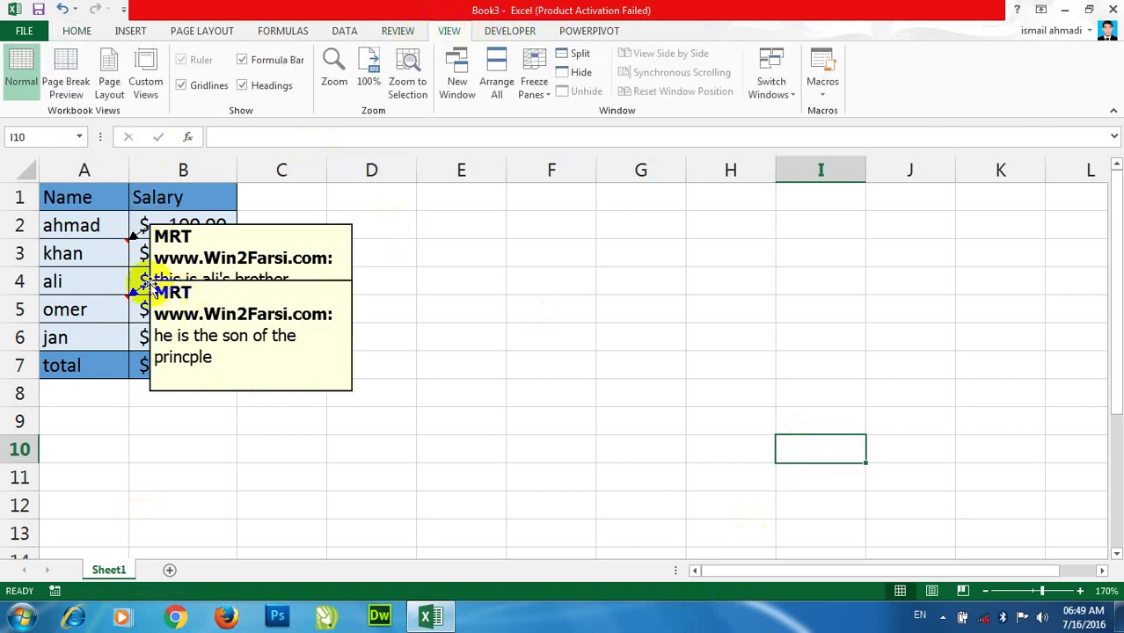
pyautogui.click(92, 253)
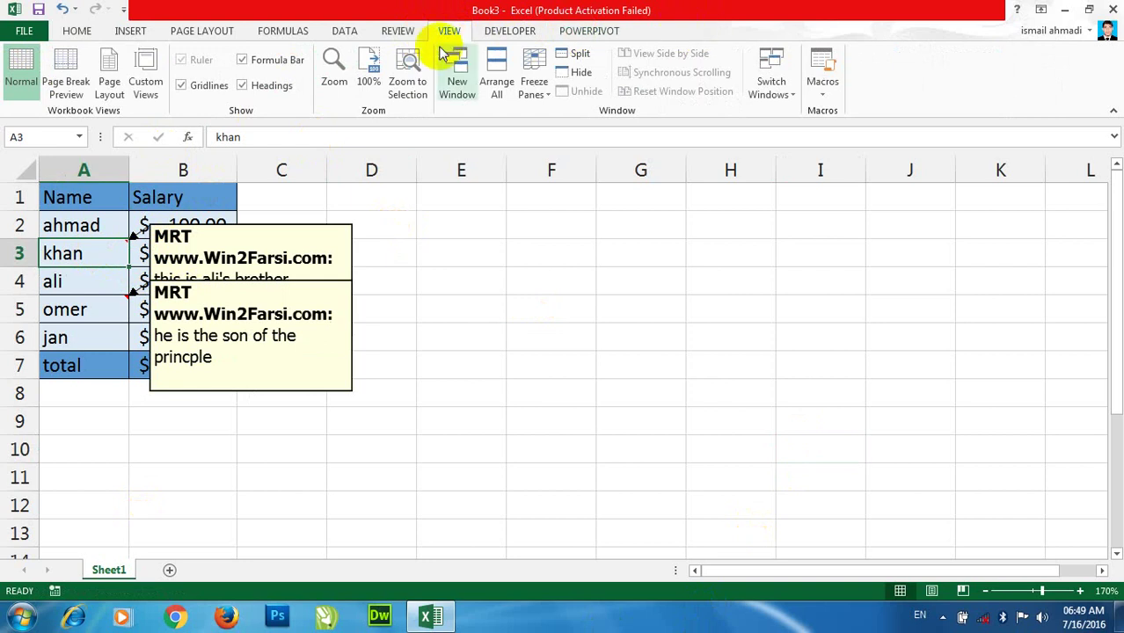
pyautogui.click(395, 30)
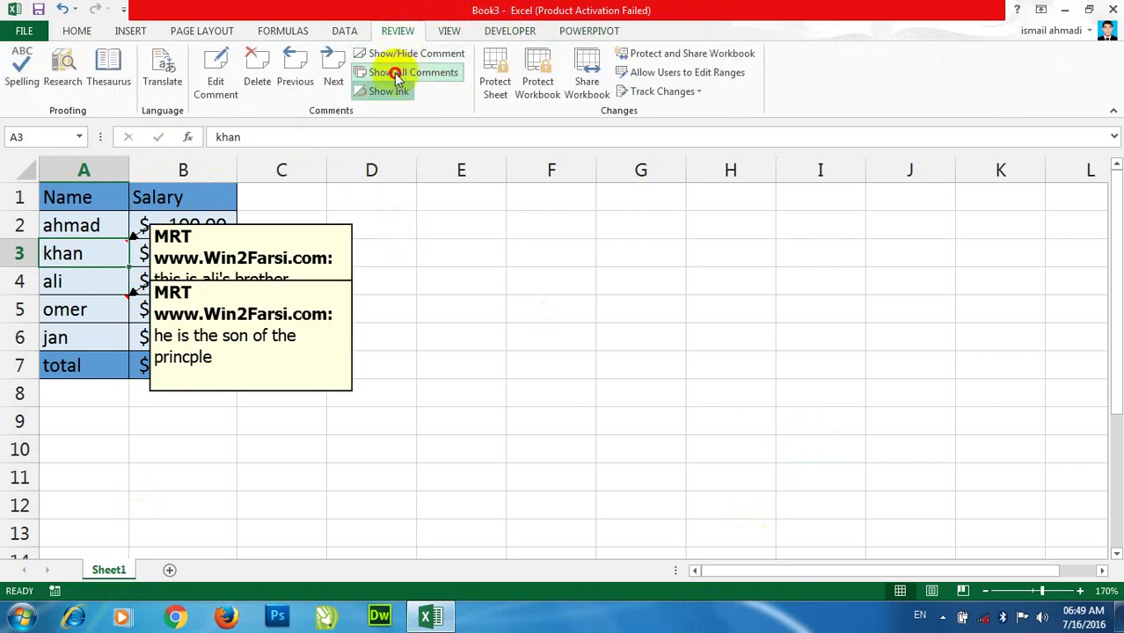
pyautogui.click(393, 74)
pyautogui.click(393, 91)
pyautogui.click(374, 374)
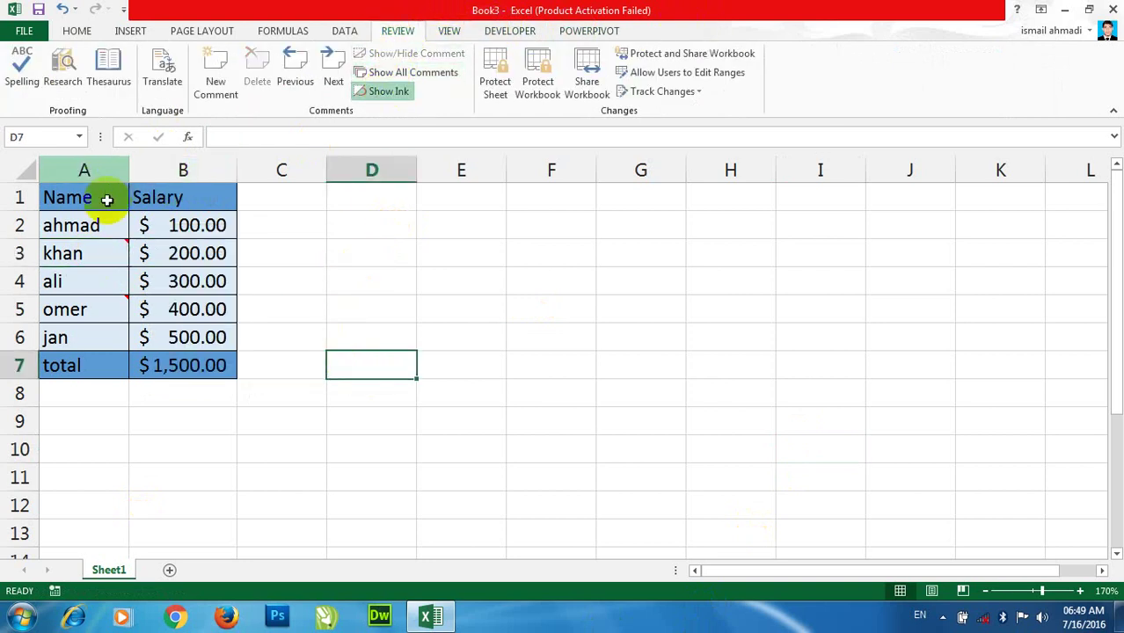
pyautogui.moveTo(101, 200); pyautogui.dragTo(179, 367)
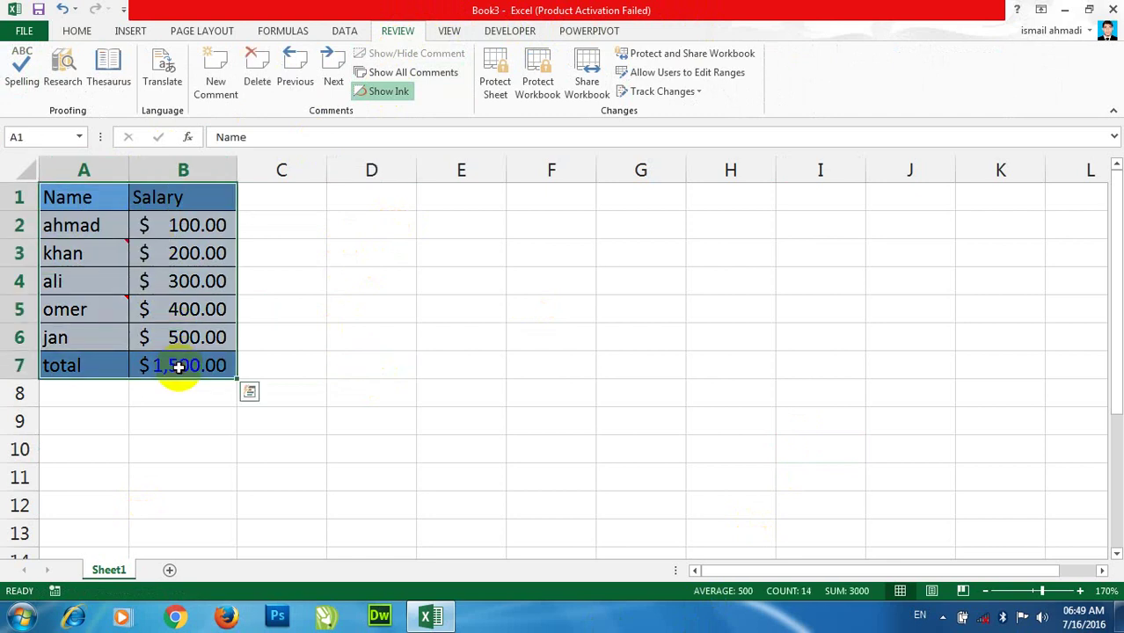
pyautogui.hotkey('ctrl', 'c')
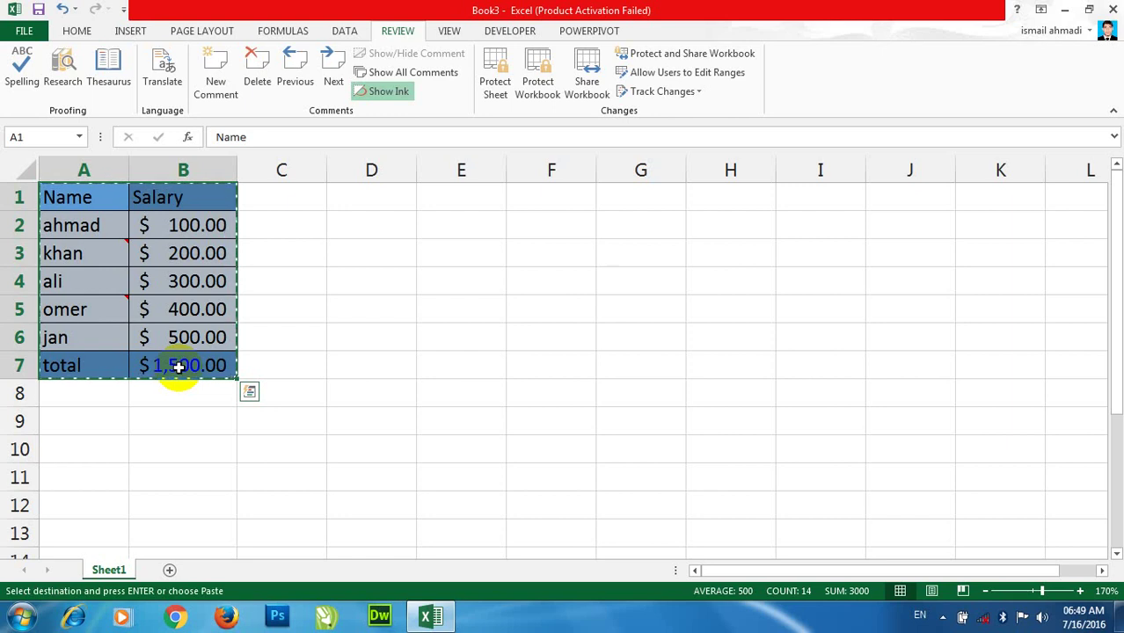
pyautogui.click(389, 204)
pyautogui.click(77, 31)
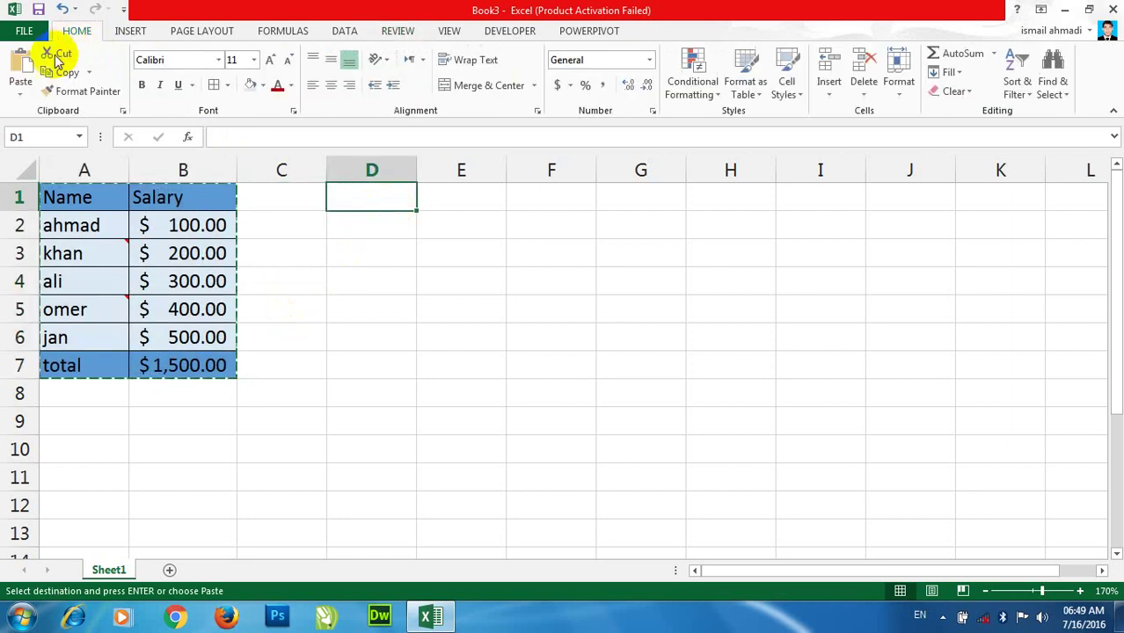
pyautogui.click(21, 60)
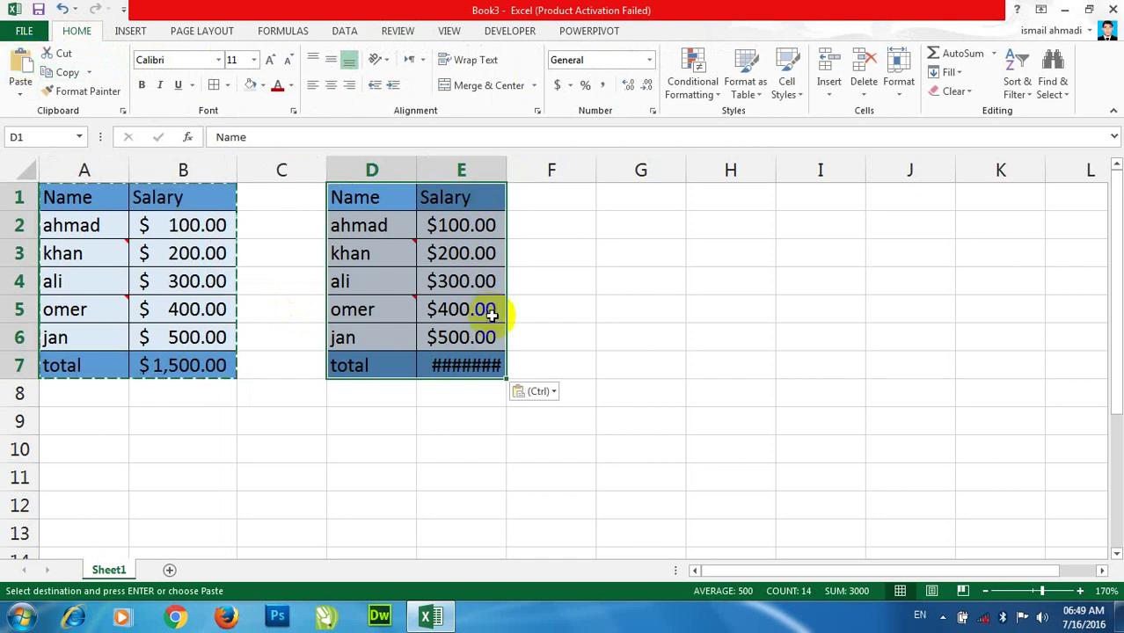
pyautogui.moveTo(508, 176); pyautogui.dragTo(530, 178)
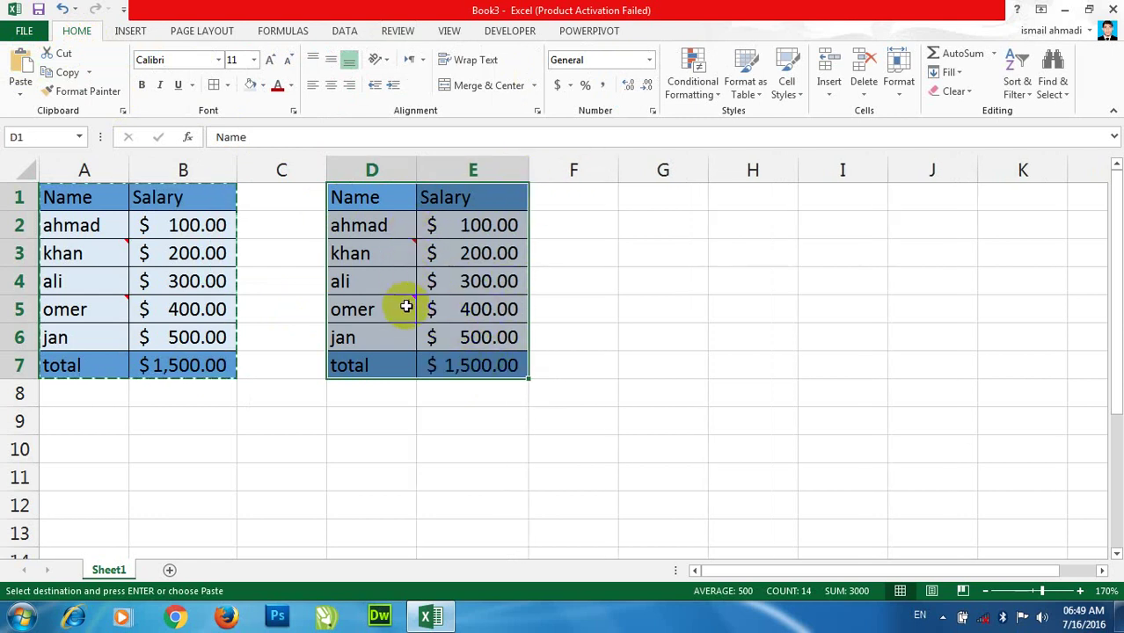
pyautogui.click(462, 335)
pyautogui.hotkey('shift', 'Down')
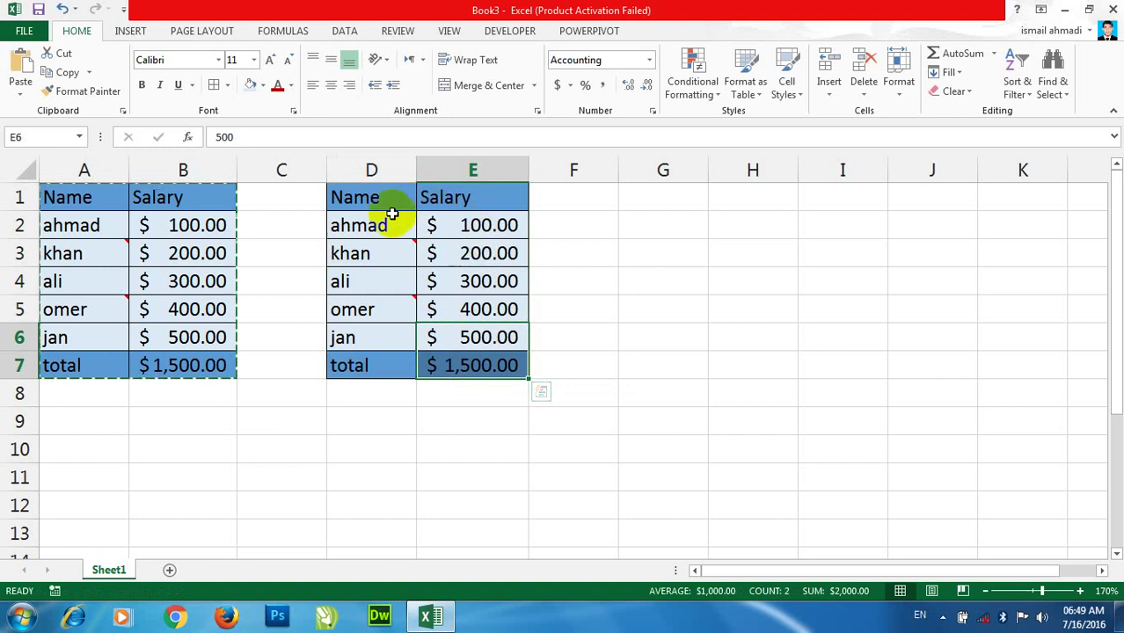
pyautogui.click(472, 365)
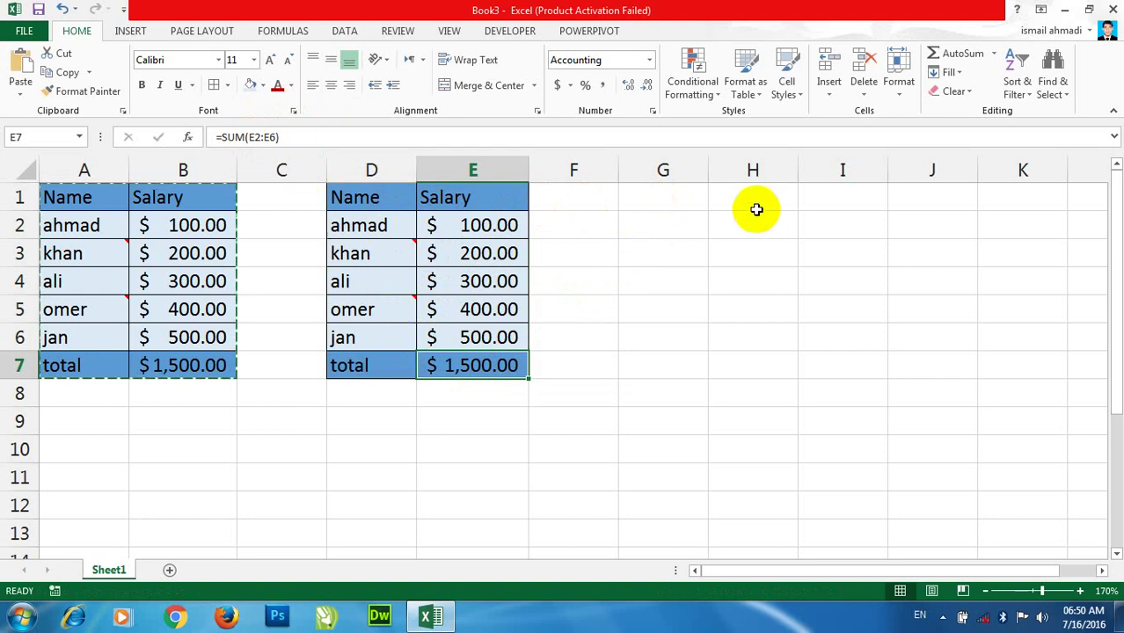
pyautogui.click(670, 201)
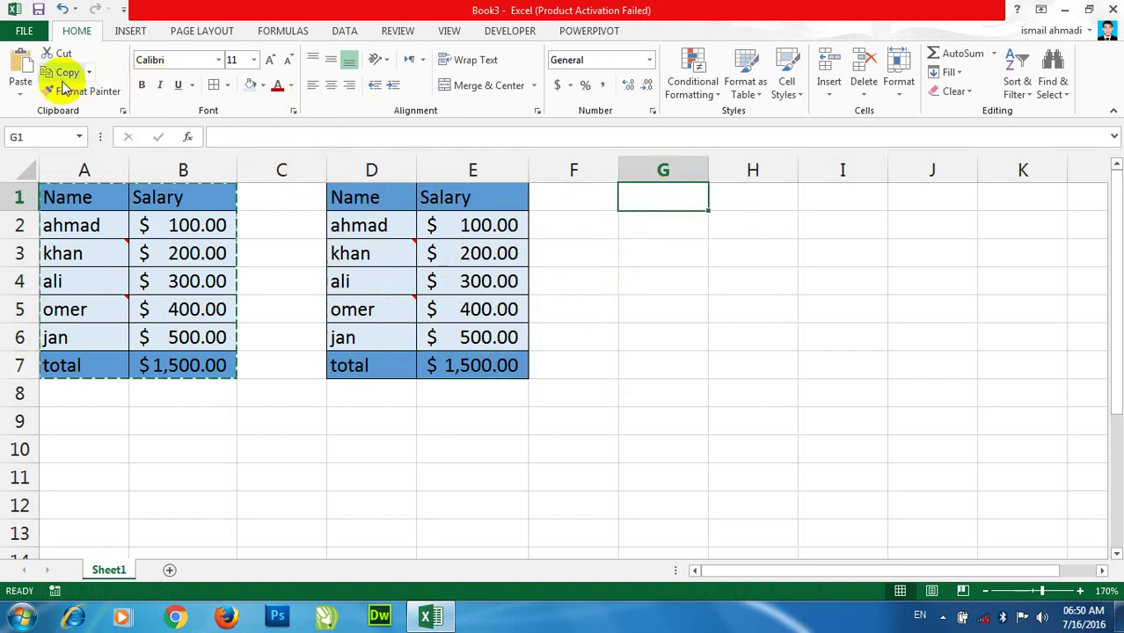
# Step: Paste Special the copied table into G1 using Formulas only
pyautogui.click(22, 93)
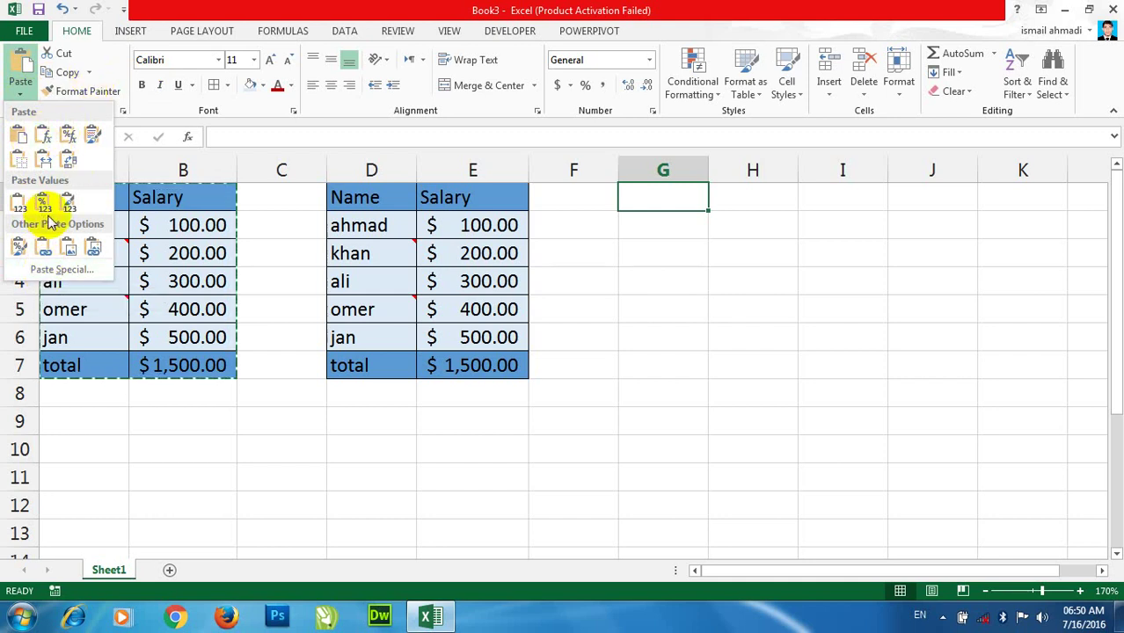
pyautogui.click(55, 268)
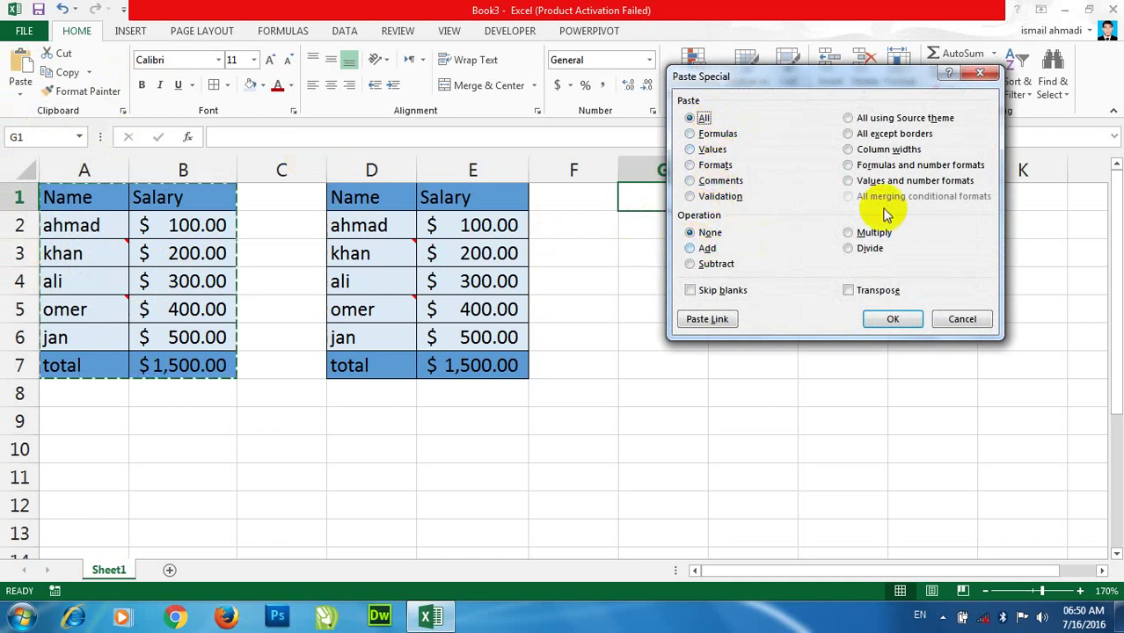
pyautogui.click(708, 134)
pyautogui.click(894, 319)
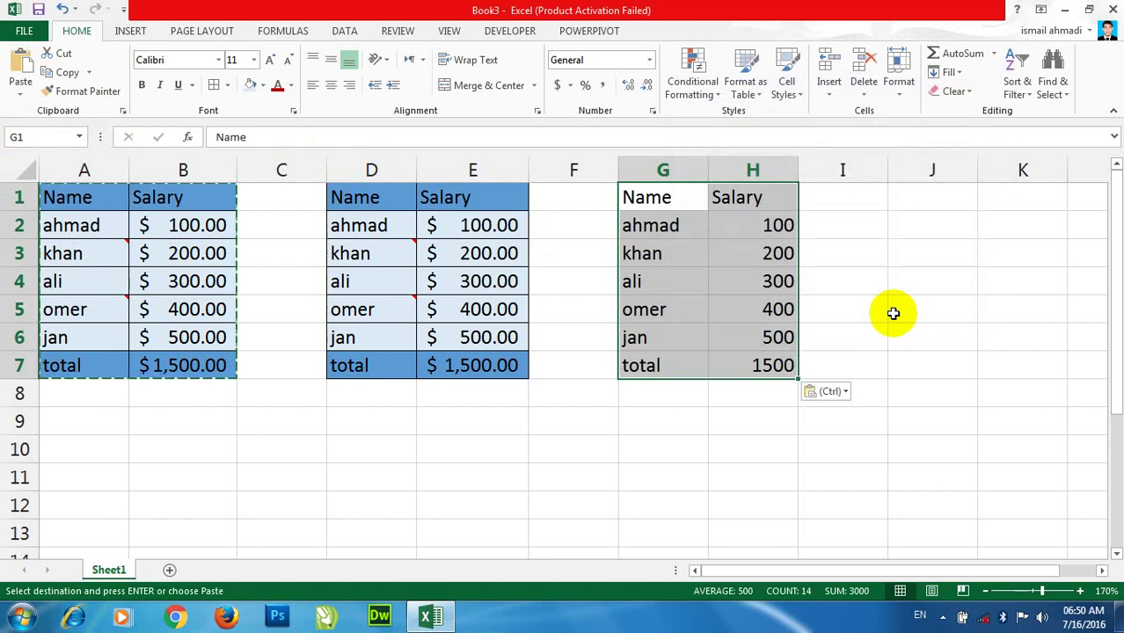
# Step: Paste Special the table into J1 as Values, leaving K7 a fixed 1500
pyautogui.click(780, 363)
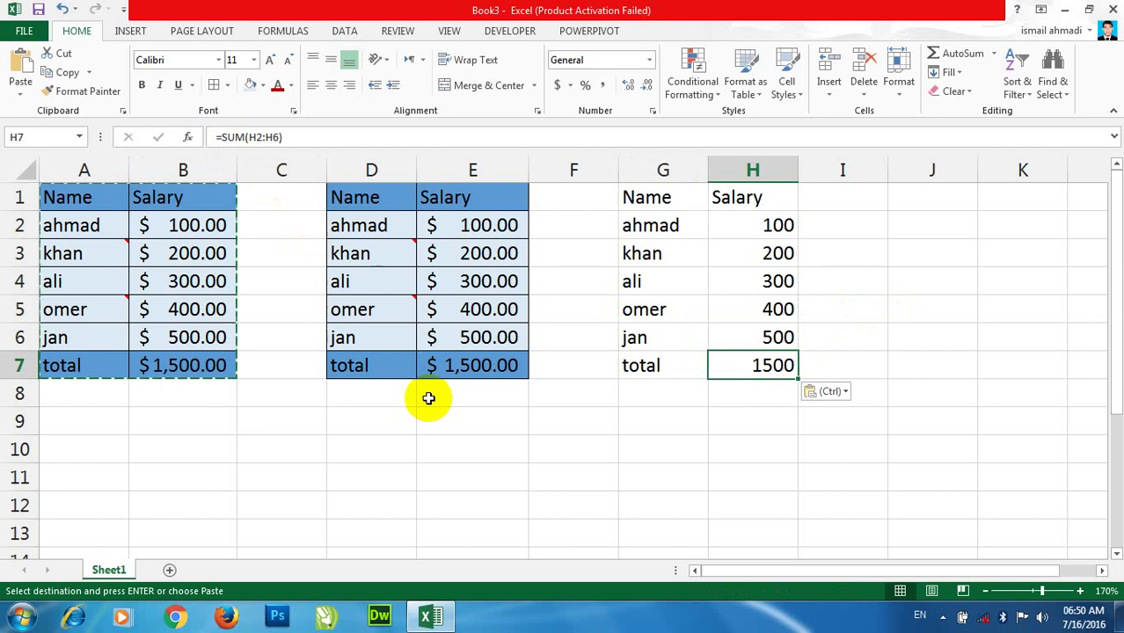
pyautogui.click(941, 200)
pyautogui.rightClick(941, 201)
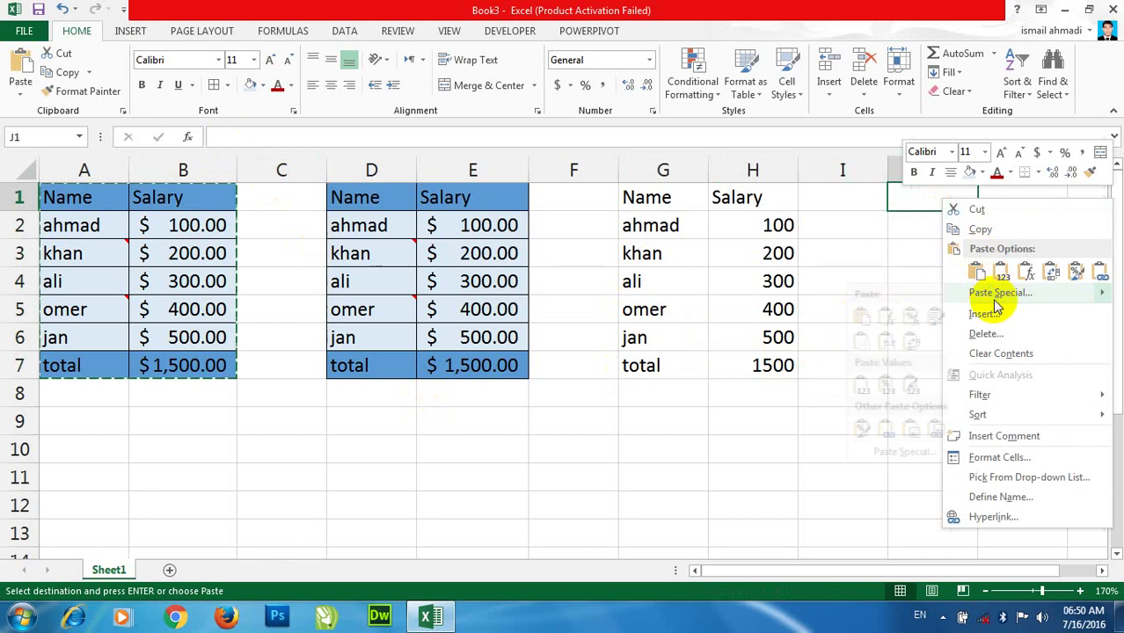
pyautogui.click(995, 298)
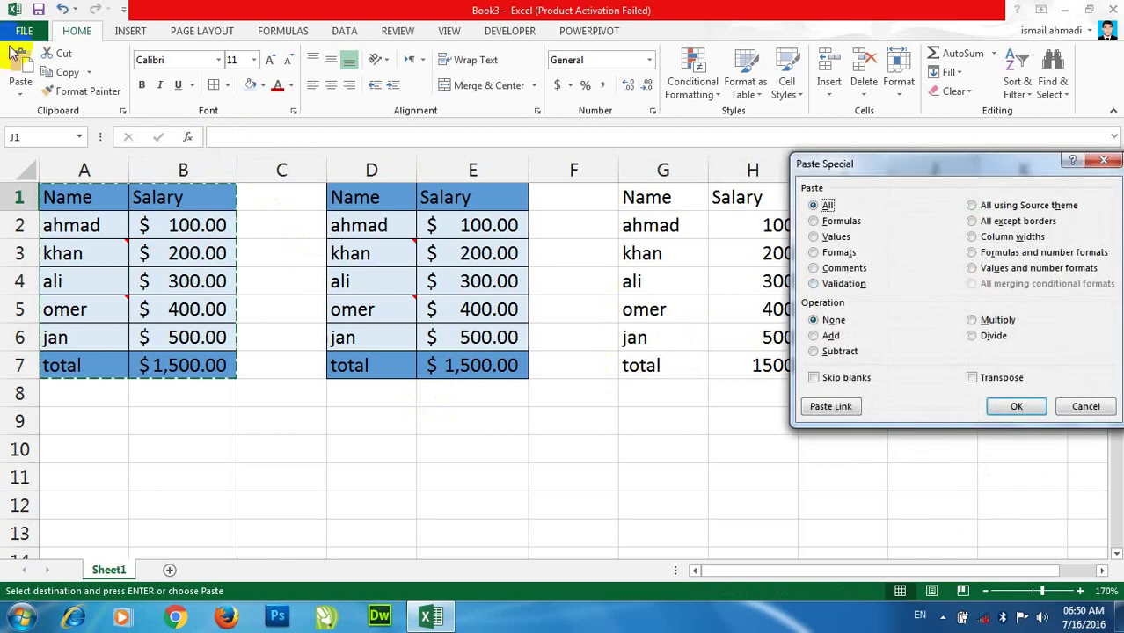
pyautogui.click(817, 238)
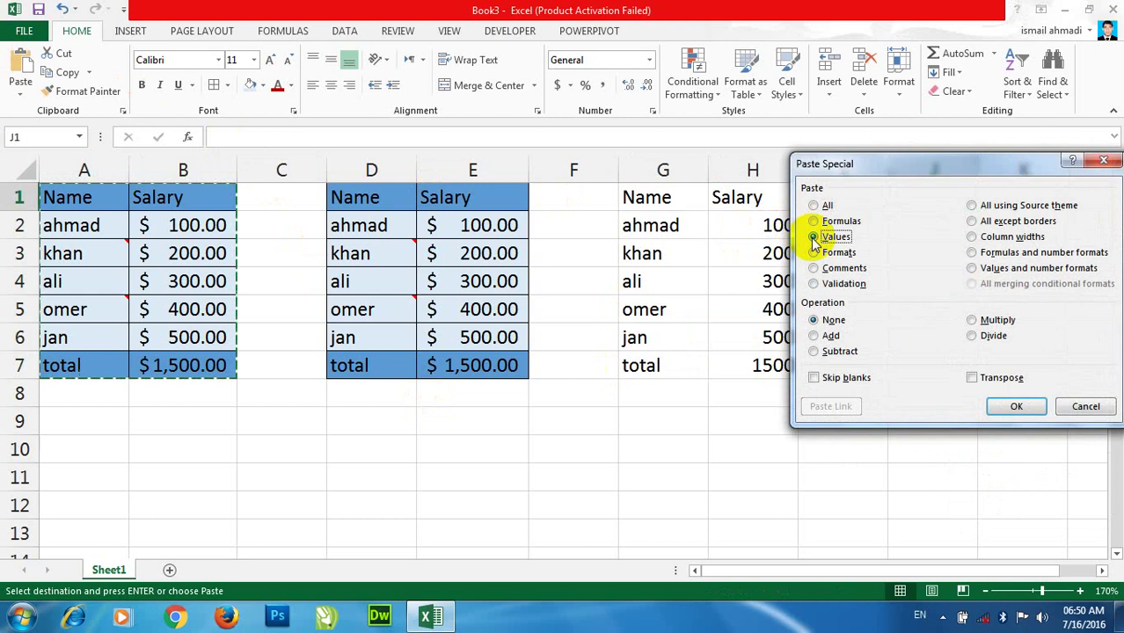
pyautogui.click(1016, 406)
pyautogui.click(1029, 376)
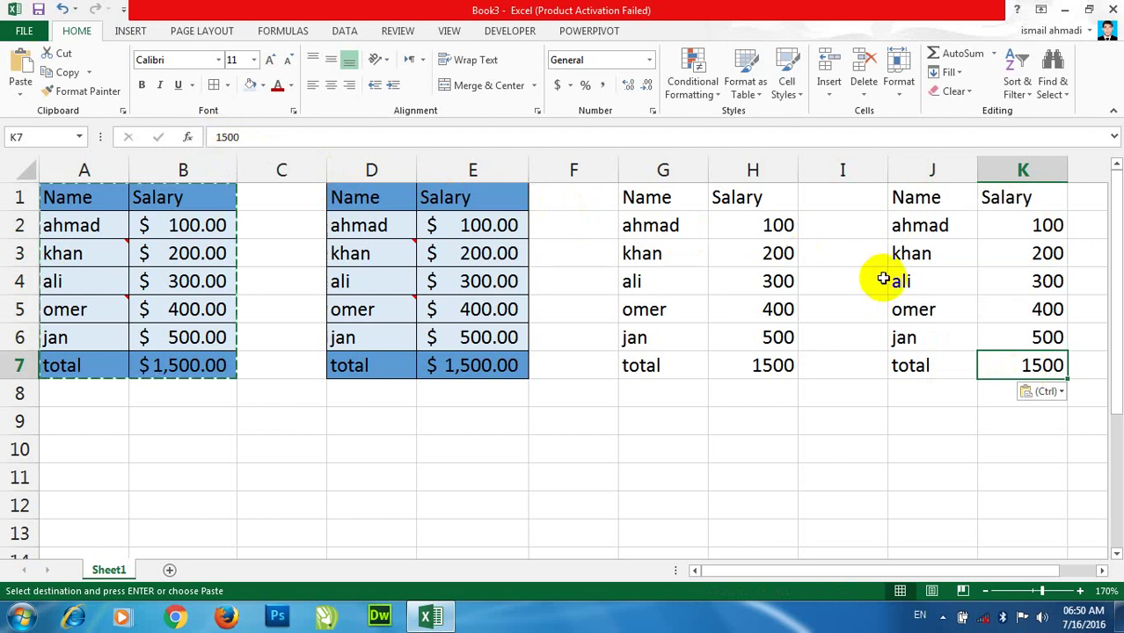
# Step: Enter 5 into all of K2:K6; the total K7 stays 1500
pyautogui.moveTo(1042, 227); pyautogui.dragTo(1041, 337)
pyautogui.write('5')
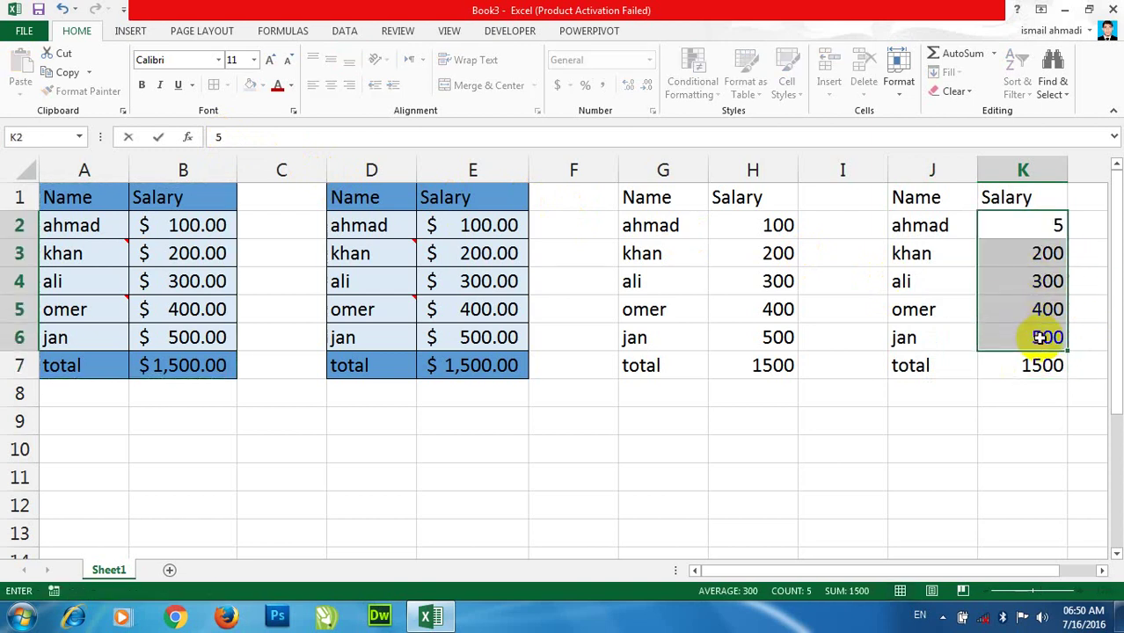
pyautogui.hotkey('ctrl', 'Return')
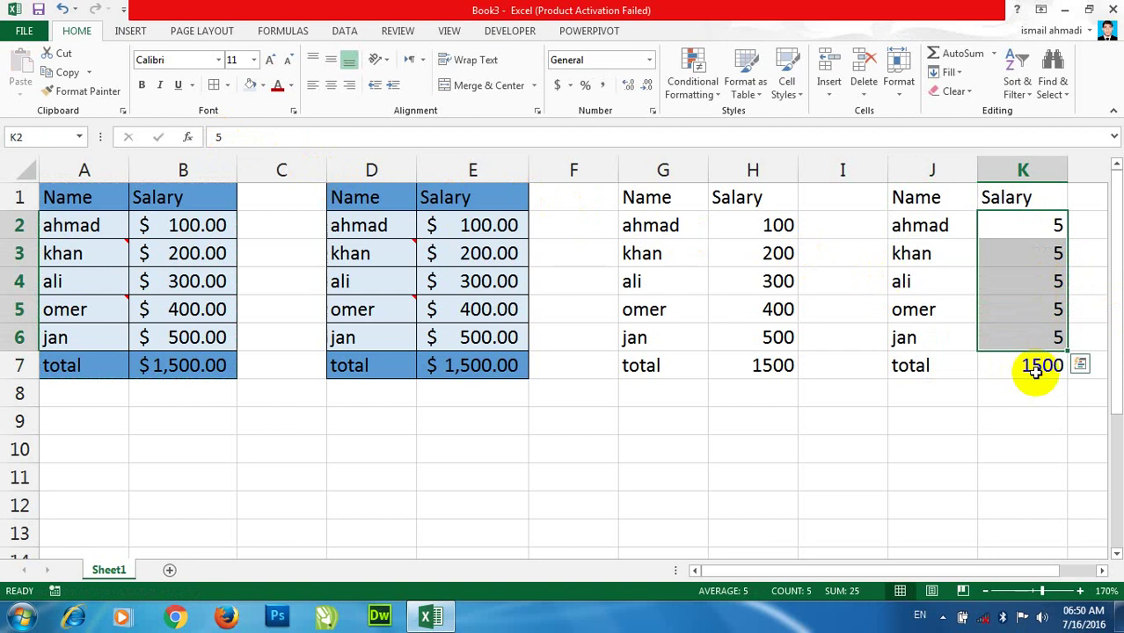
pyautogui.click(1036, 369)
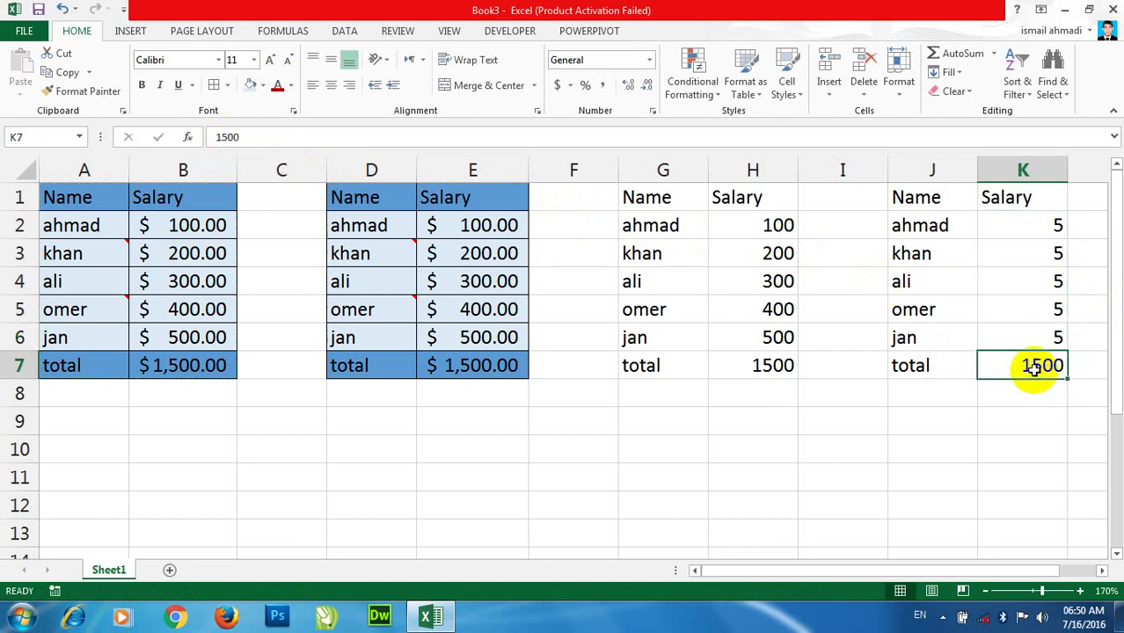
# Step: Enter 5 into all of H2:H6 so total H7 recalculates to 25
pyautogui.moveTo(777, 226); pyautogui.dragTo(778, 333)
pyautogui.write('5')
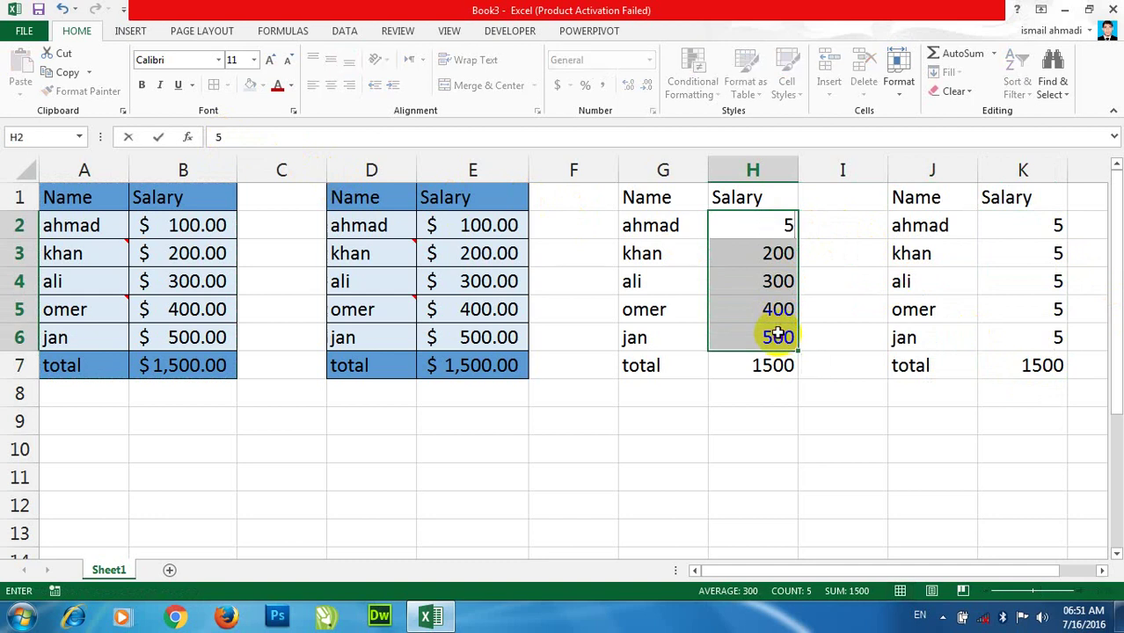
pyautogui.hotkey('ctrl', 'Return')
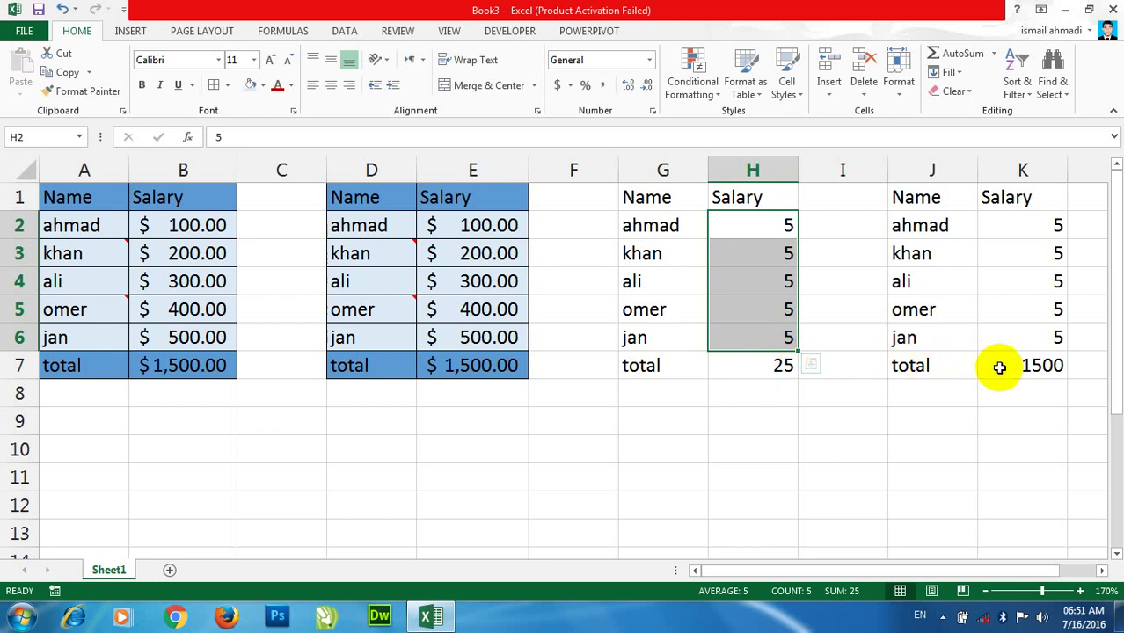
# Step: Copy the original Name/Salary table A1:B7
pyautogui.click(183, 366)
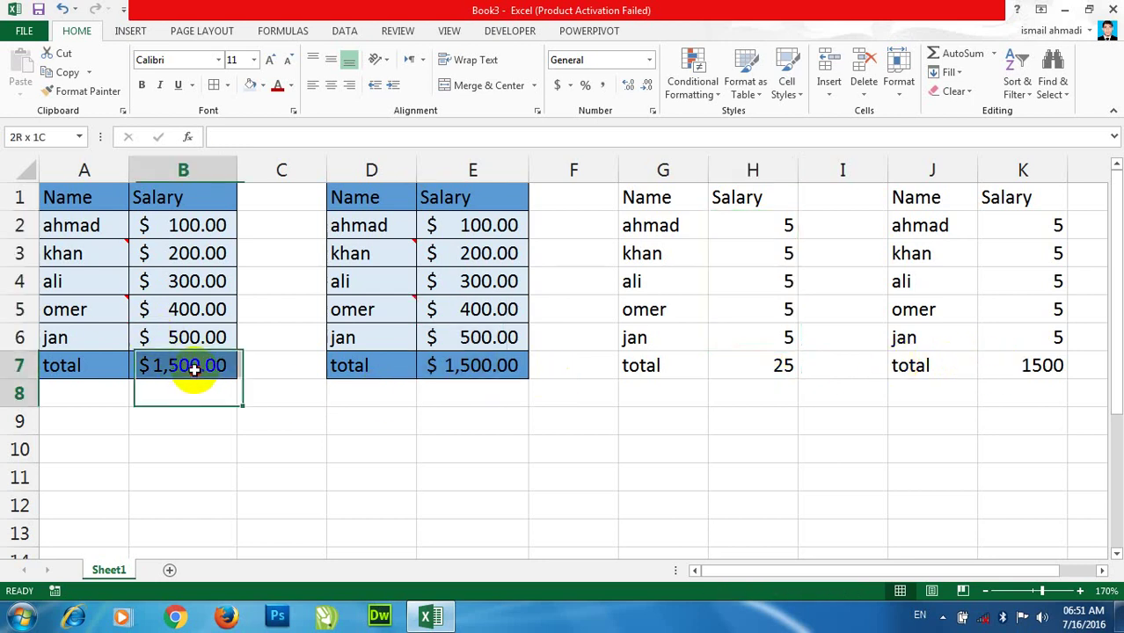
pyautogui.press('Return')
pyautogui.moveTo(188, 368); pyautogui.dragTo(13, 132)
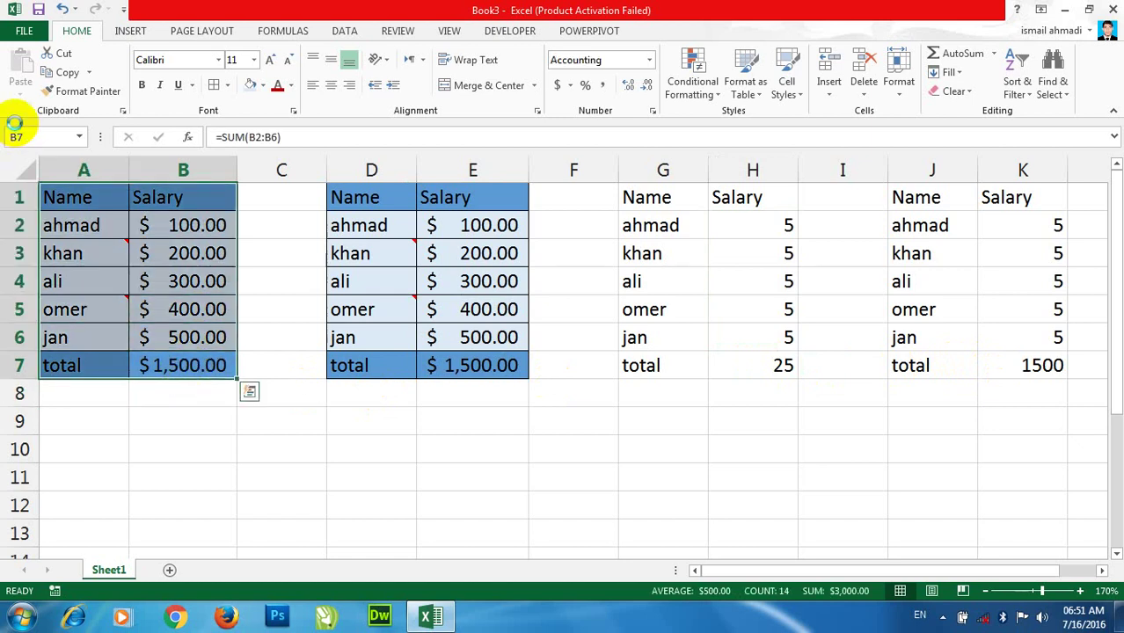
pyautogui.hotkey('ctrl', 'c')
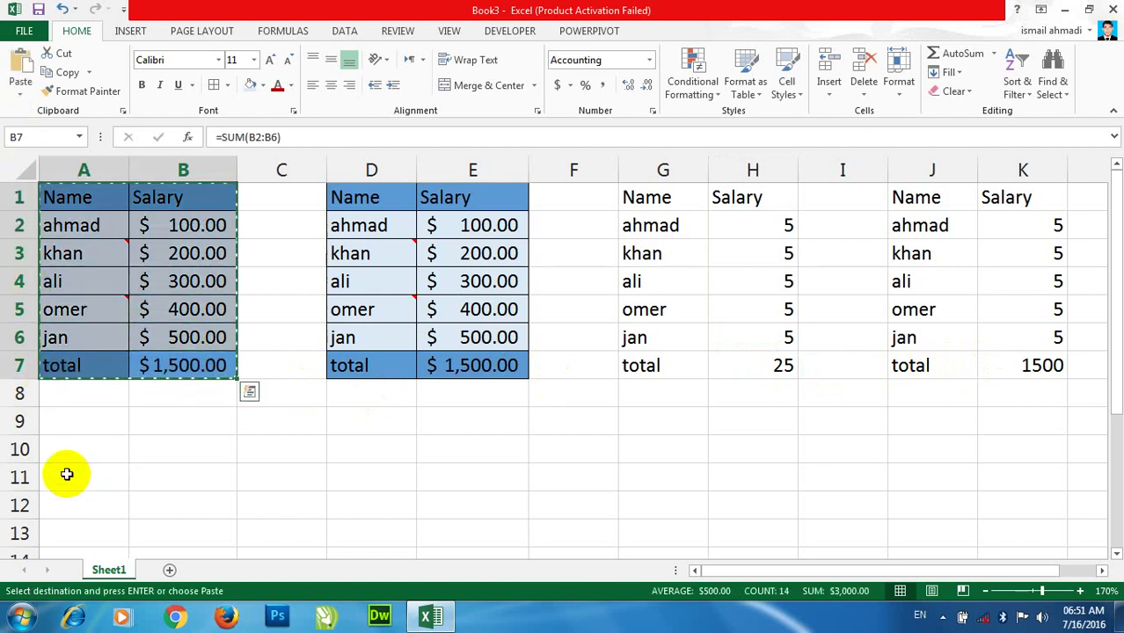
# Step: Open and close the shortcut menu at A11 several times without pasting
pyautogui.click(67, 474)
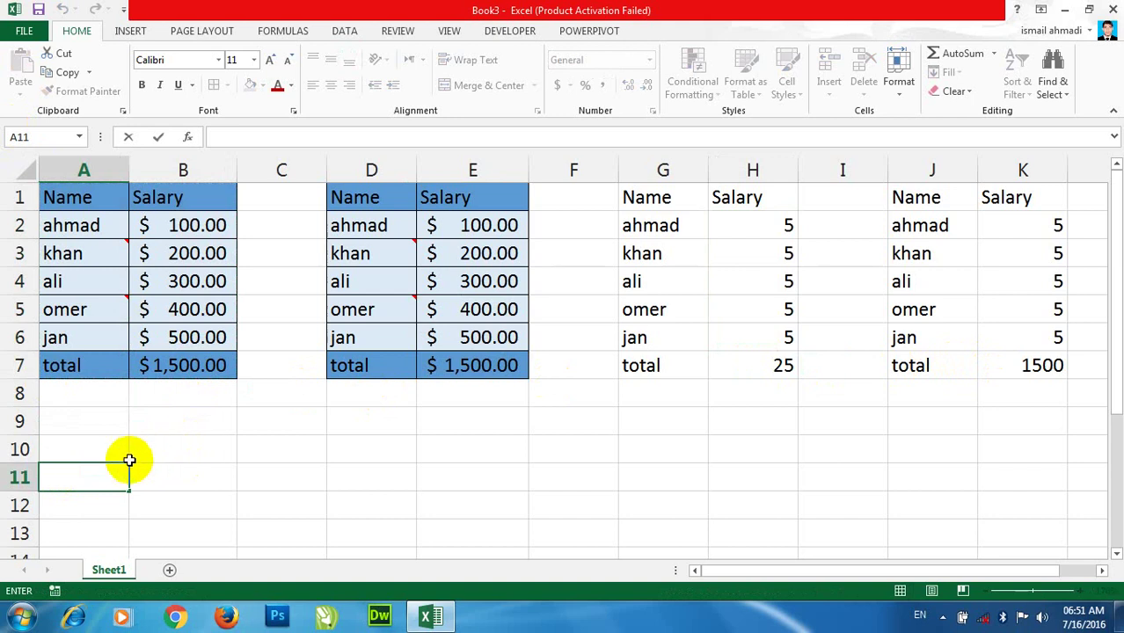
pyautogui.rightClick(86, 475)
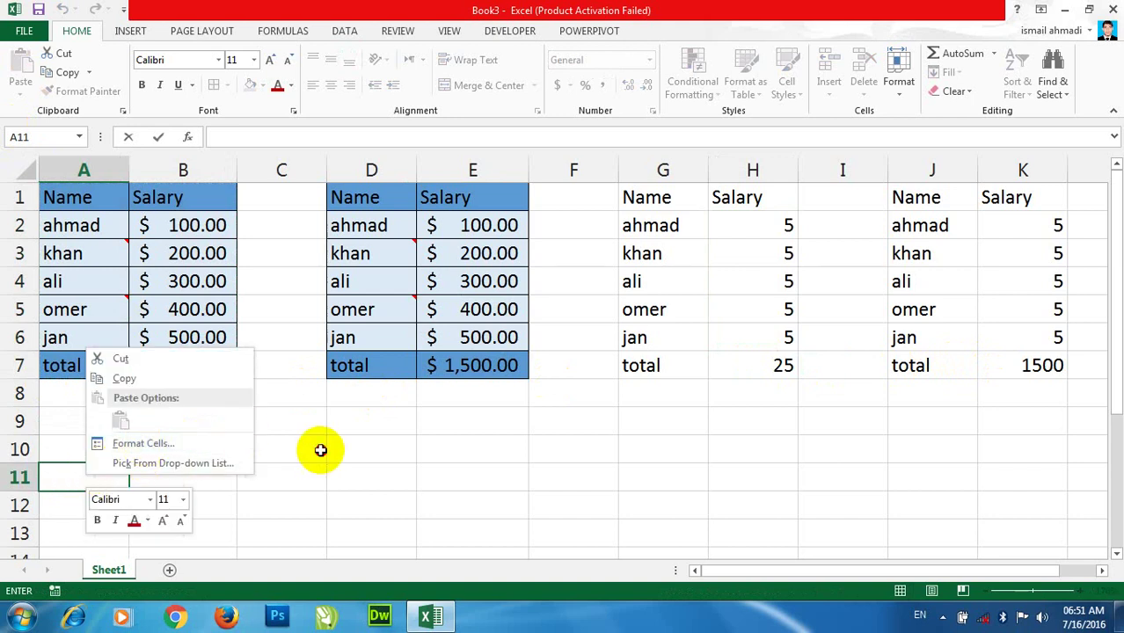
pyautogui.click(83, 472)
pyautogui.rightClick(82, 472)
pyautogui.click(358, 490)
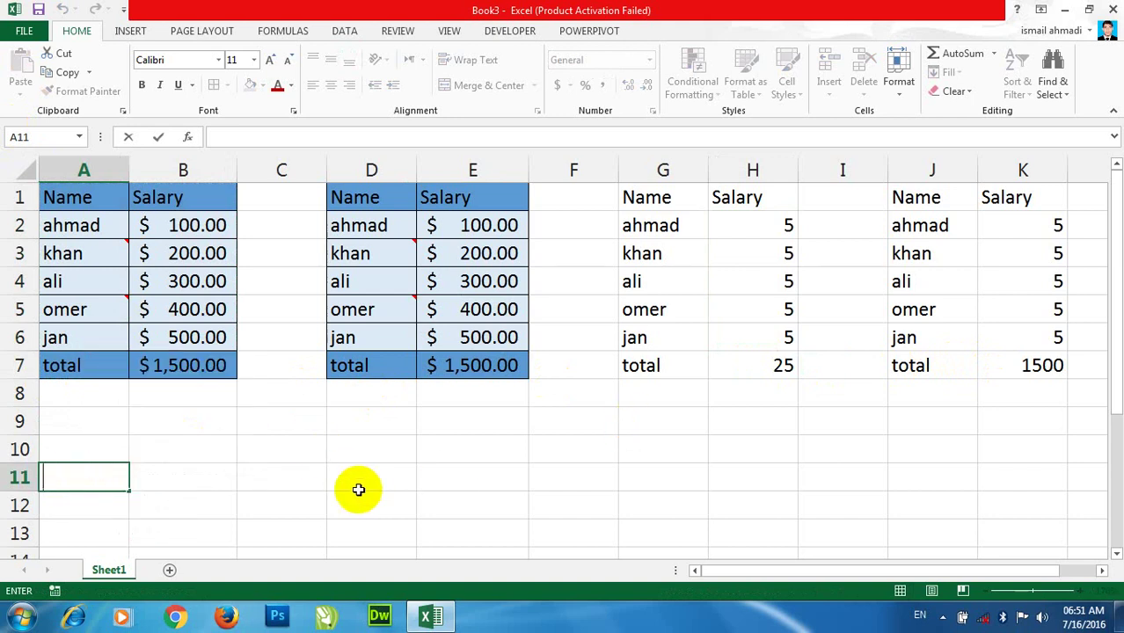
pyautogui.click(273, 475)
pyautogui.click(70, 479)
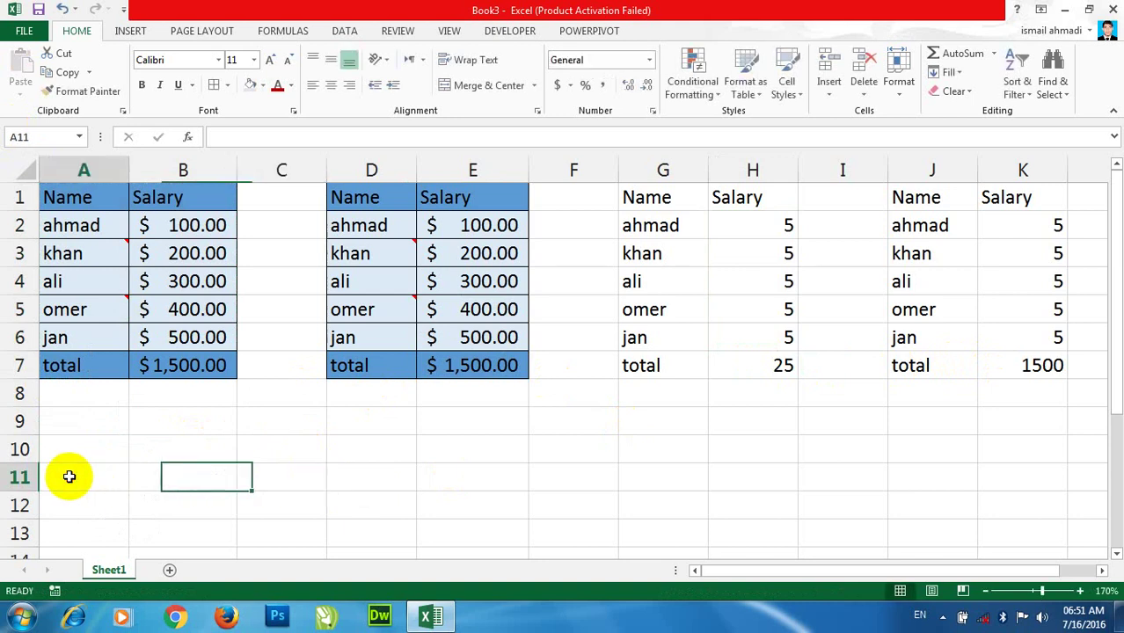
pyautogui.rightClick(71, 482)
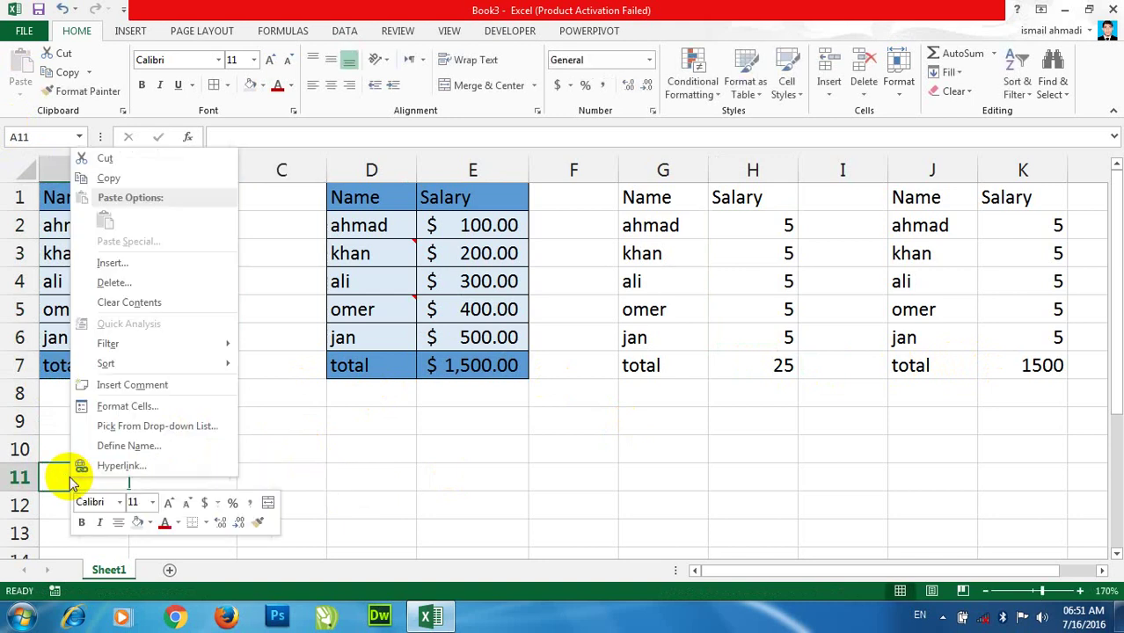
pyautogui.click(361, 435)
# Step: Recopy A1:B7 and Paste Special only its Formats at A10
pyautogui.moveTo(212, 370); pyautogui.dragTo(83, 195)
pyautogui.hotkey('ctrl', 'c')
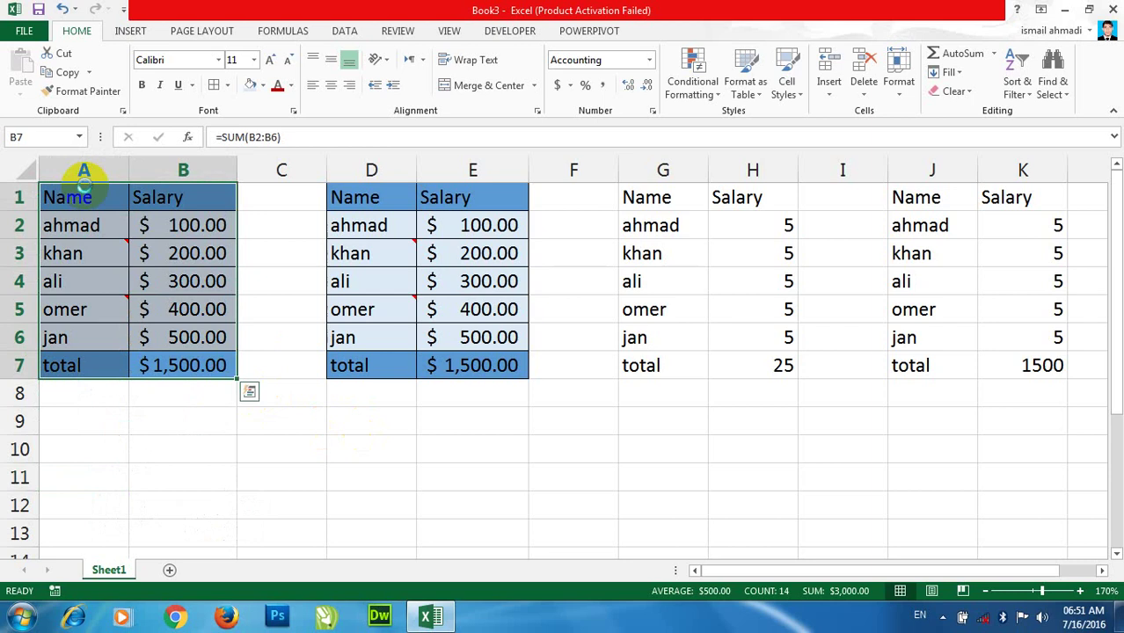
pyautogui.rightClick(66, 457)
pyautogui.click(160, 220)
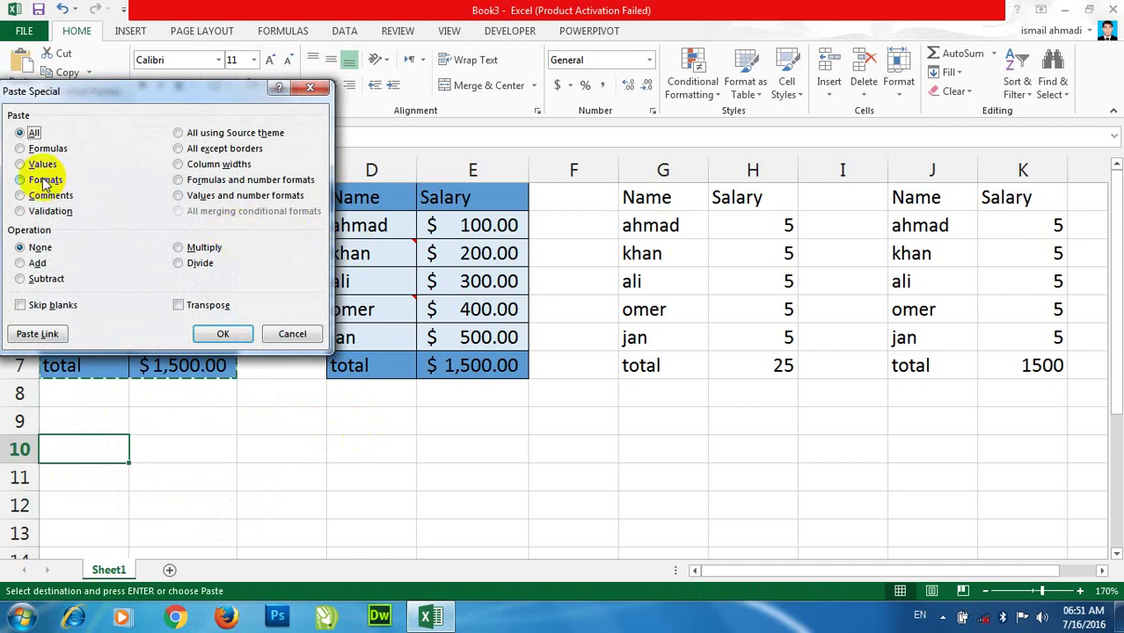
pyautogui.click(44, 180)
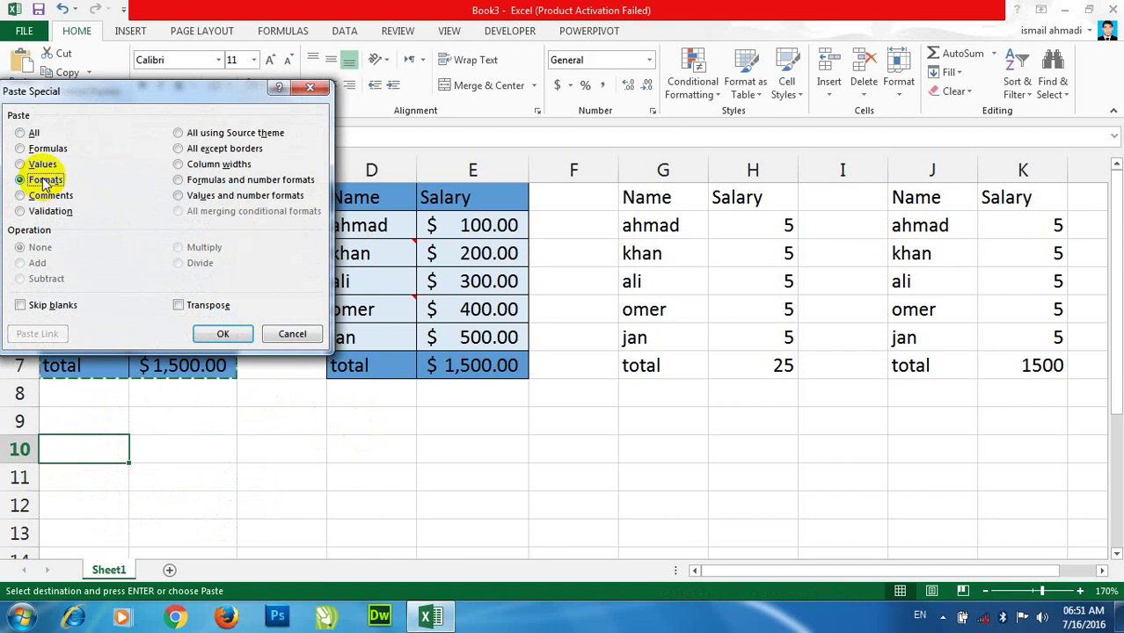
pyautogui.click(224, 331)
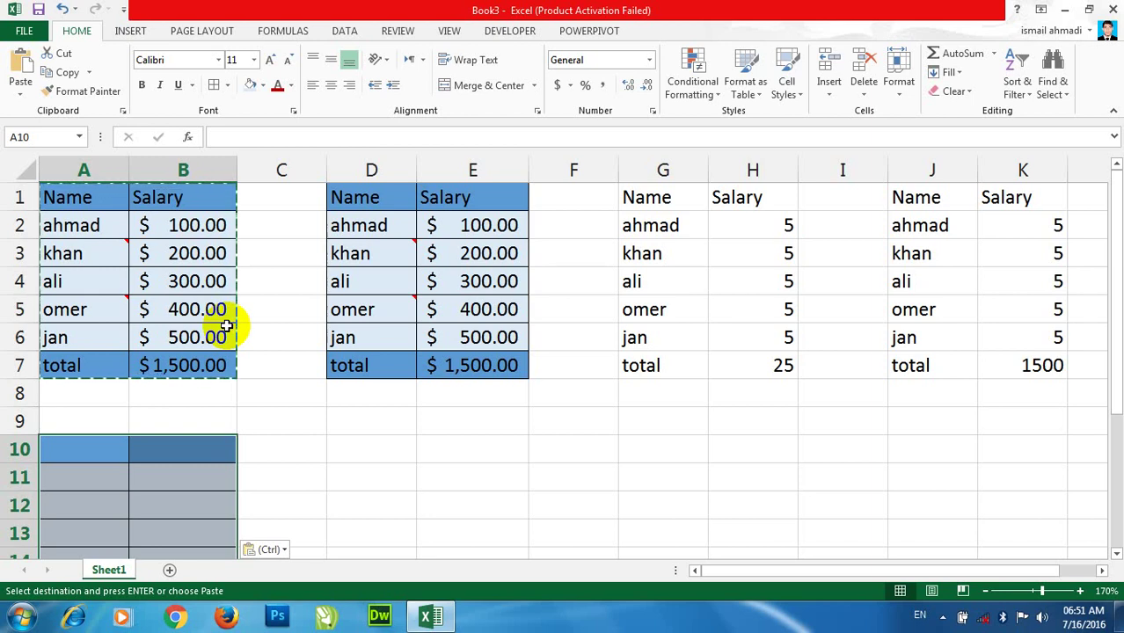
# Step: Paste Special Formats onto G1:H7, showing $5.00 salaries totalling $25.00
pyautogui.rightClick(671, 198)
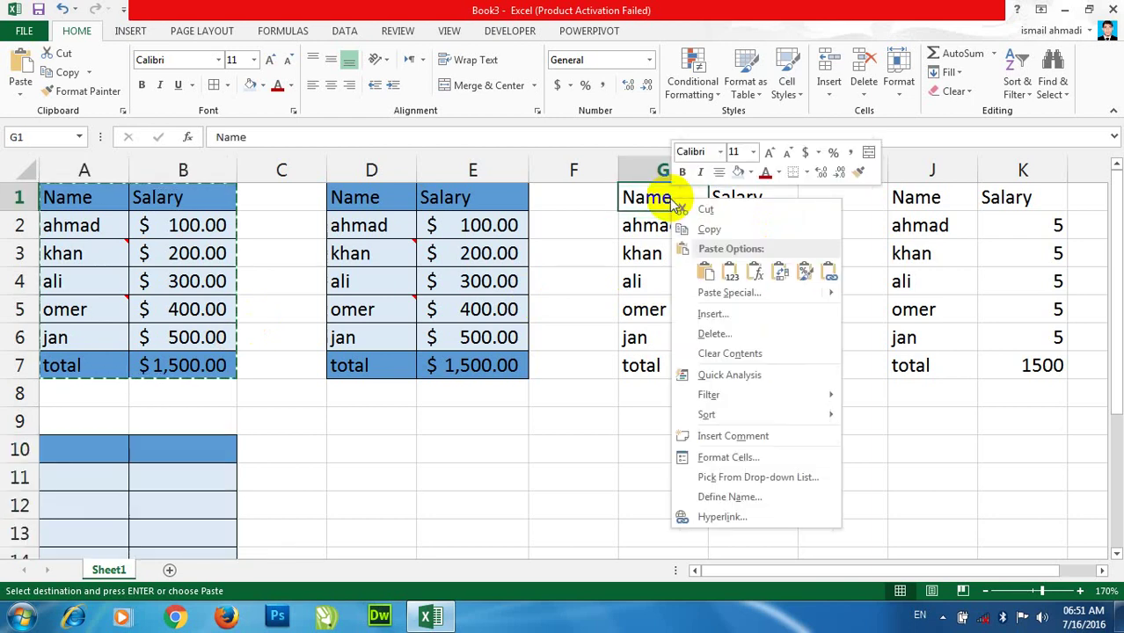
pyautogui.click(728, 291)
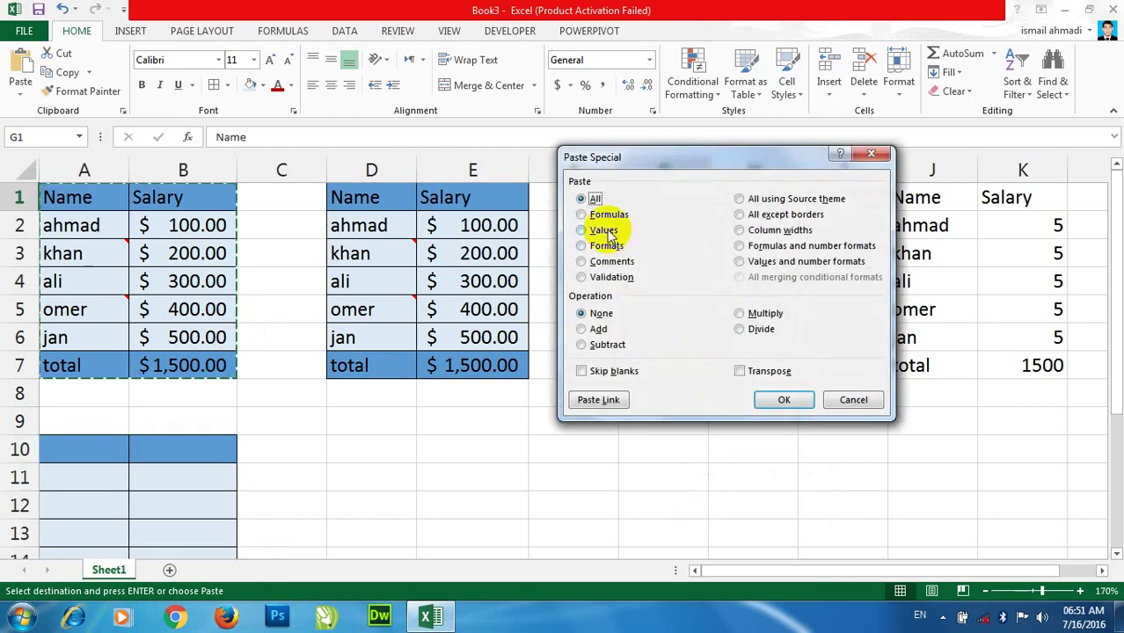
pyautogui.click(582, 246)
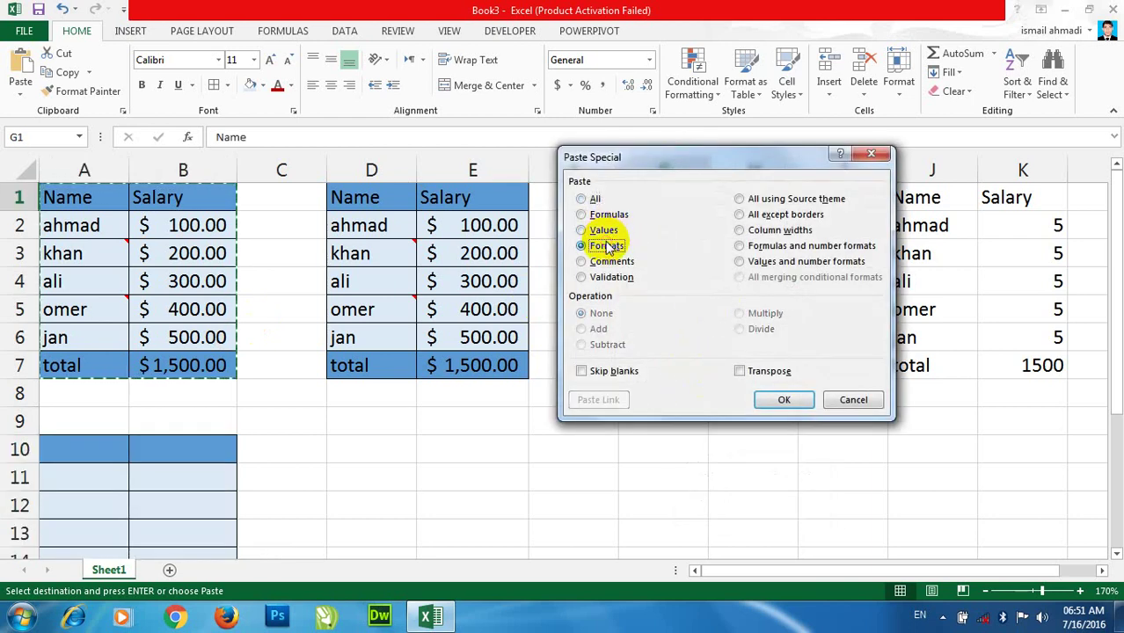
pyautogui.click(768, 401)
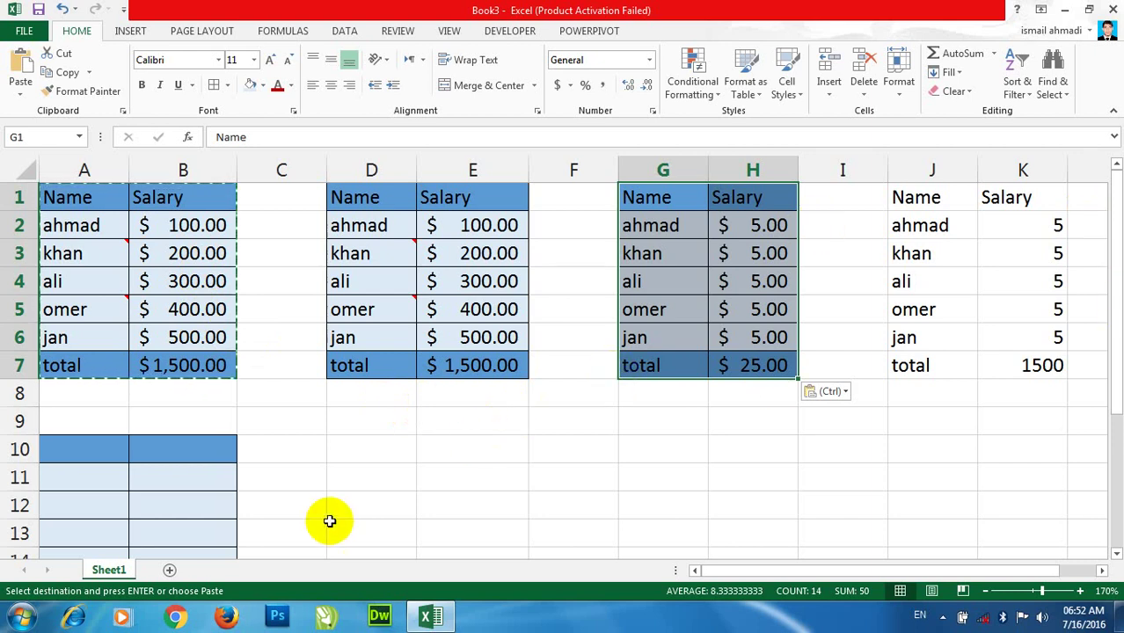
pyautogui.click(355, 447)
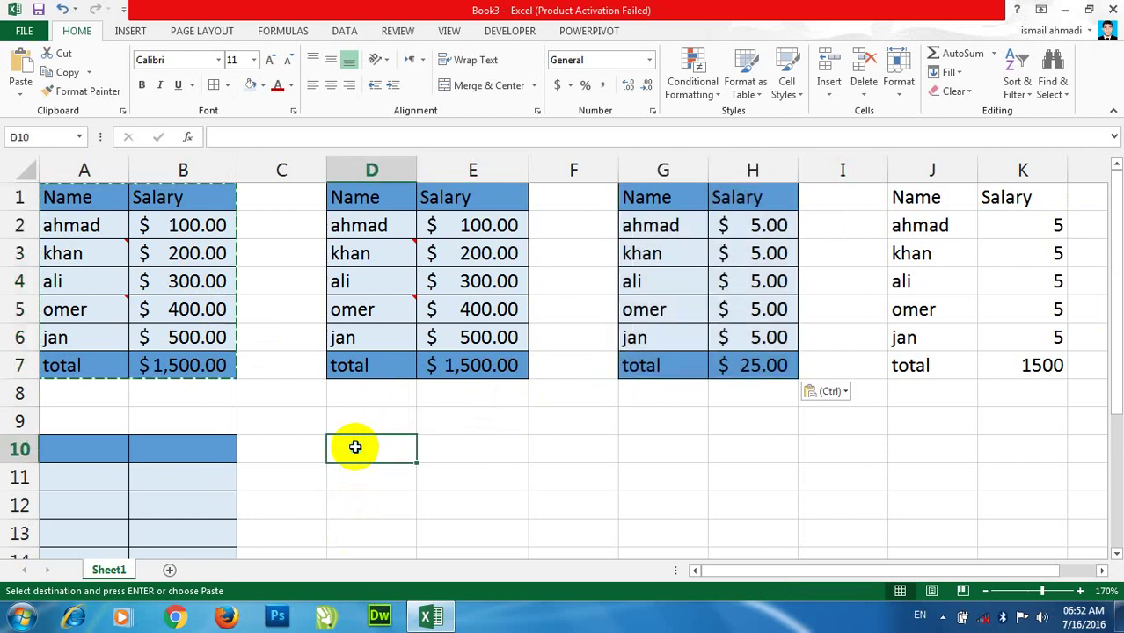
# Step: Start a Comments-only Paste Special at D10, then cancel it
pyautogui.rightClick(355, 447)
pyautogui.click(406, 216)
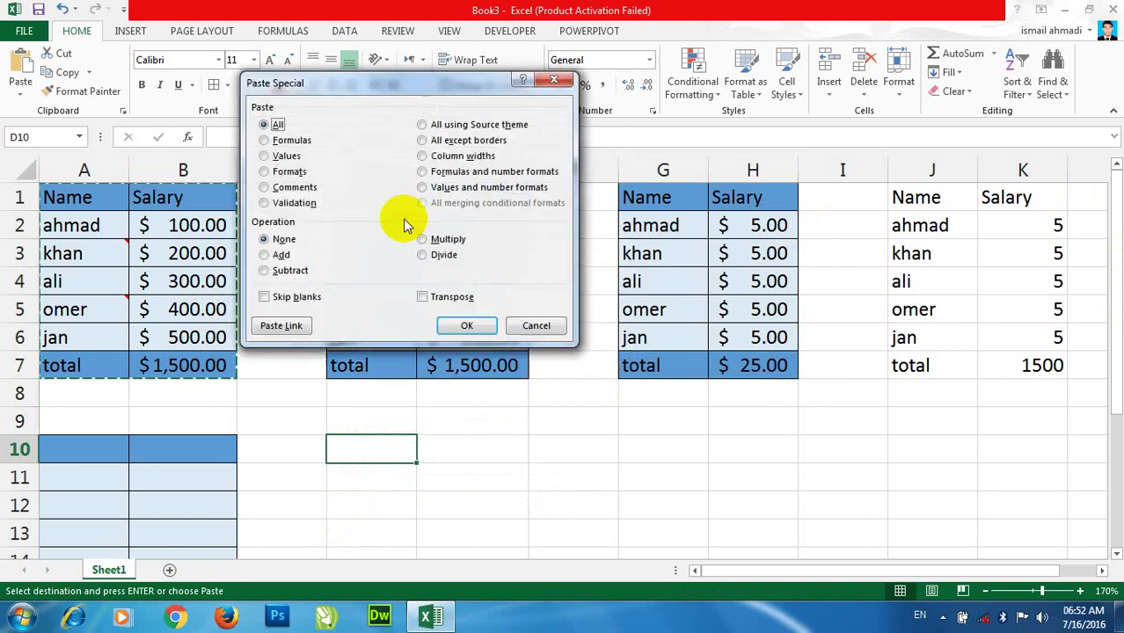
pyautogui.click(286, 188)
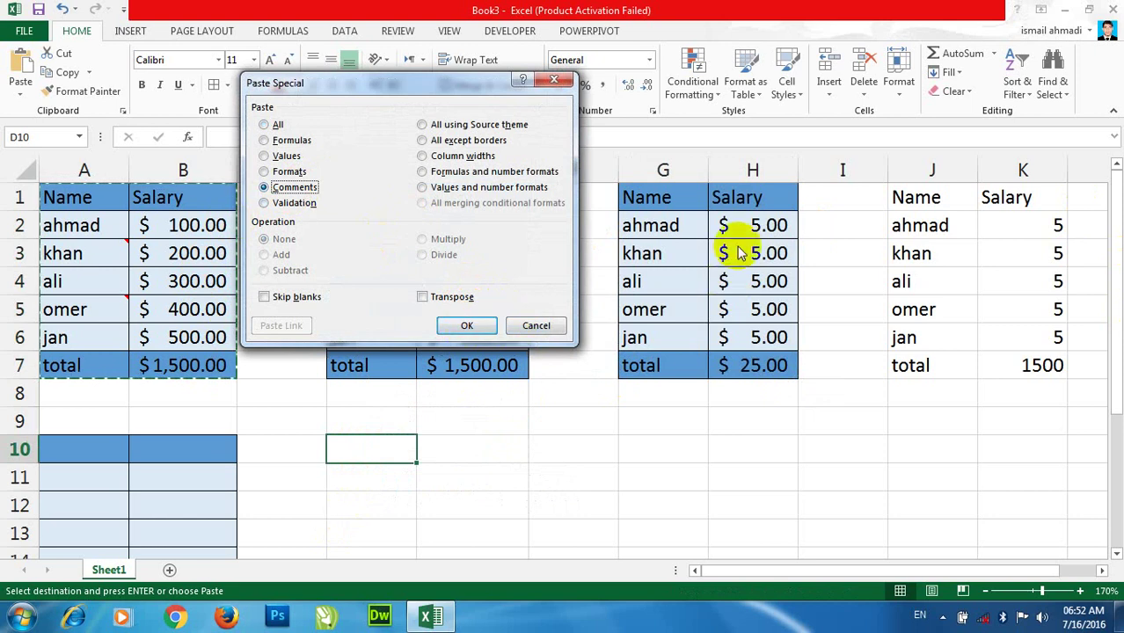
pyautogui.click(540, 325)
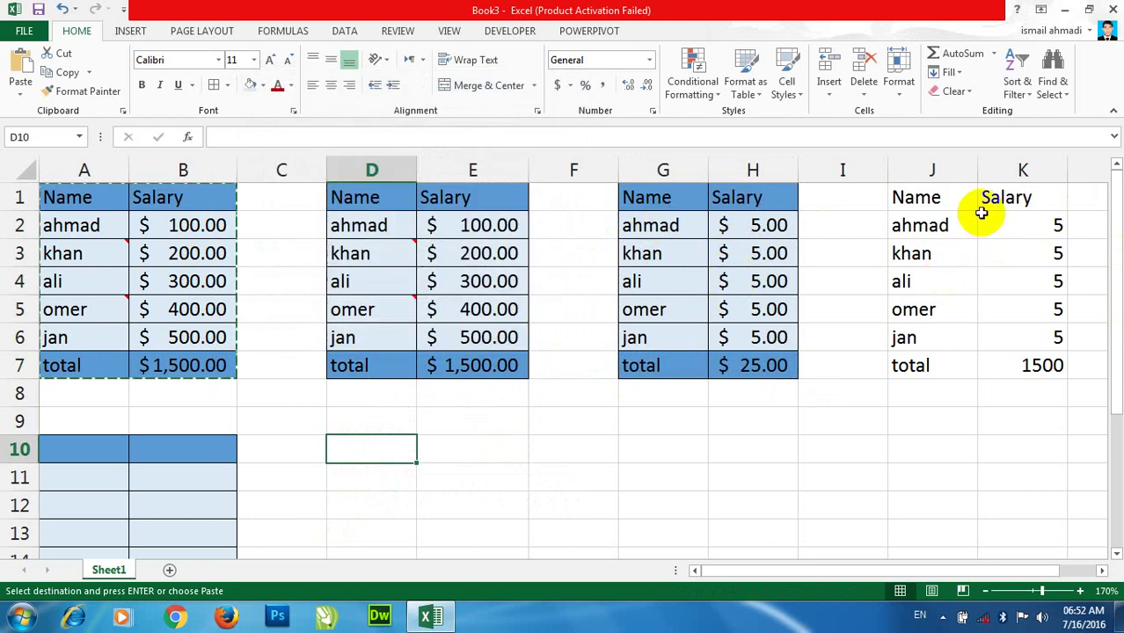
# Step: Paste Special only Comments into J1:K7, adding markers on khan and omer
pyautogui.rightClick(935, 197)
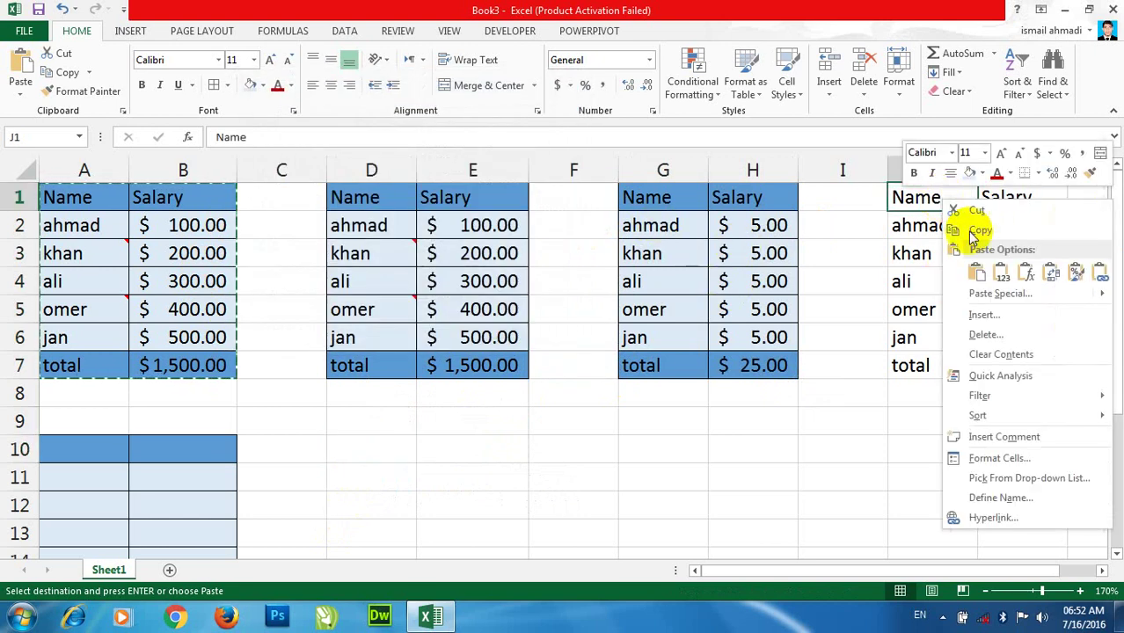
pyautogui.click(1001, 293)
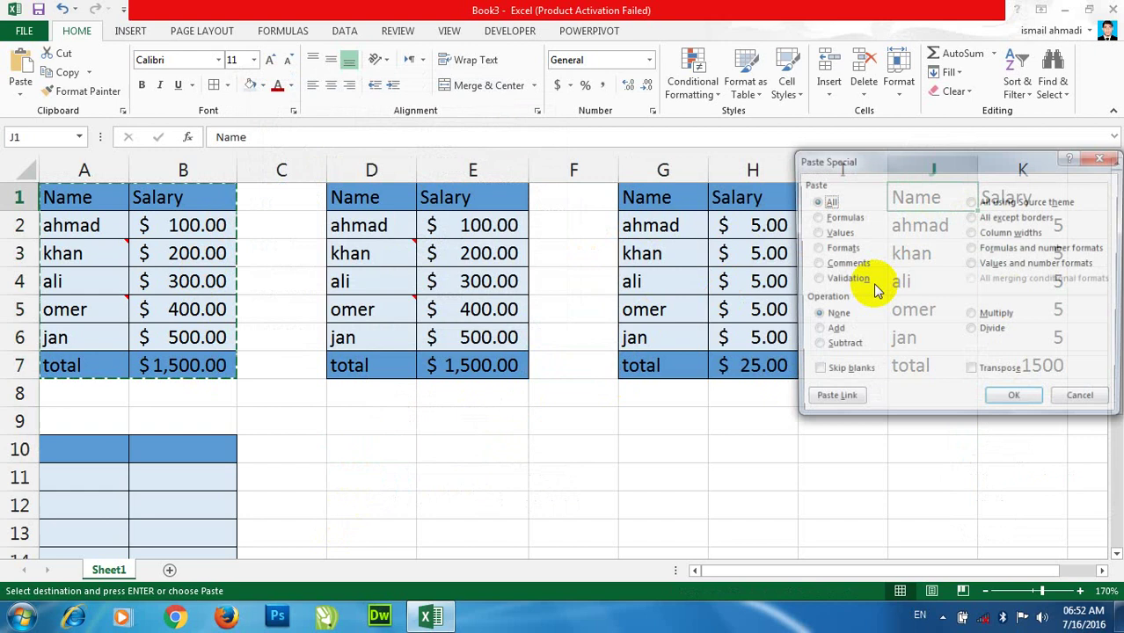
pyautogui.click(833, 265)
pyautogui.click(1003, 400)
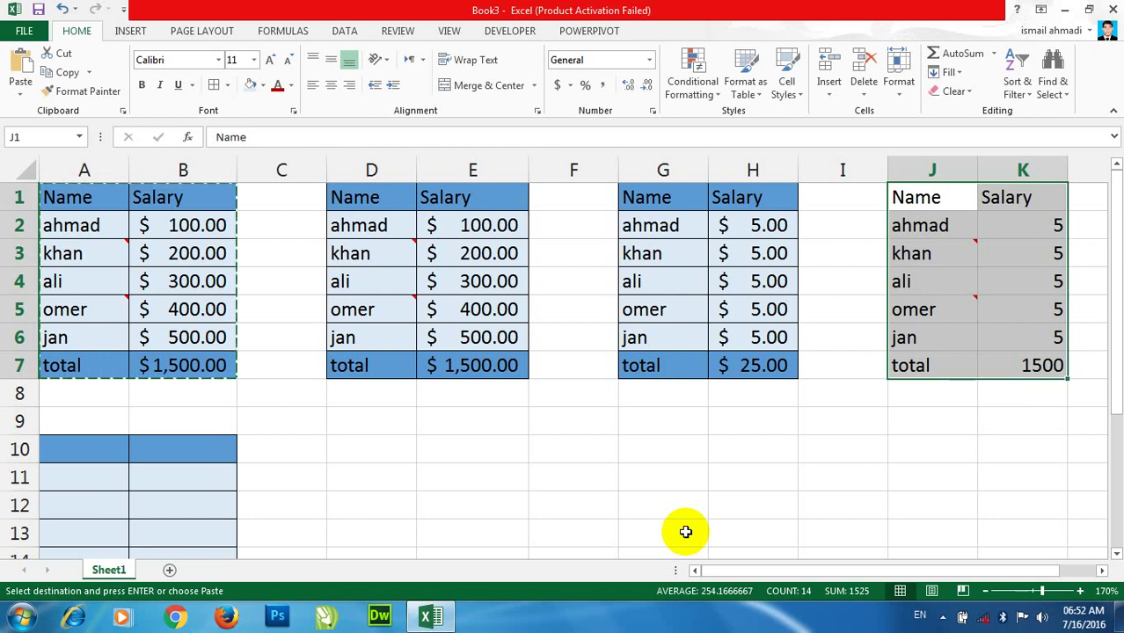
# Step: Try a Validation-only Paste Special at C7, then cancel it
pyautogui.scroll(-4, 686, 532)
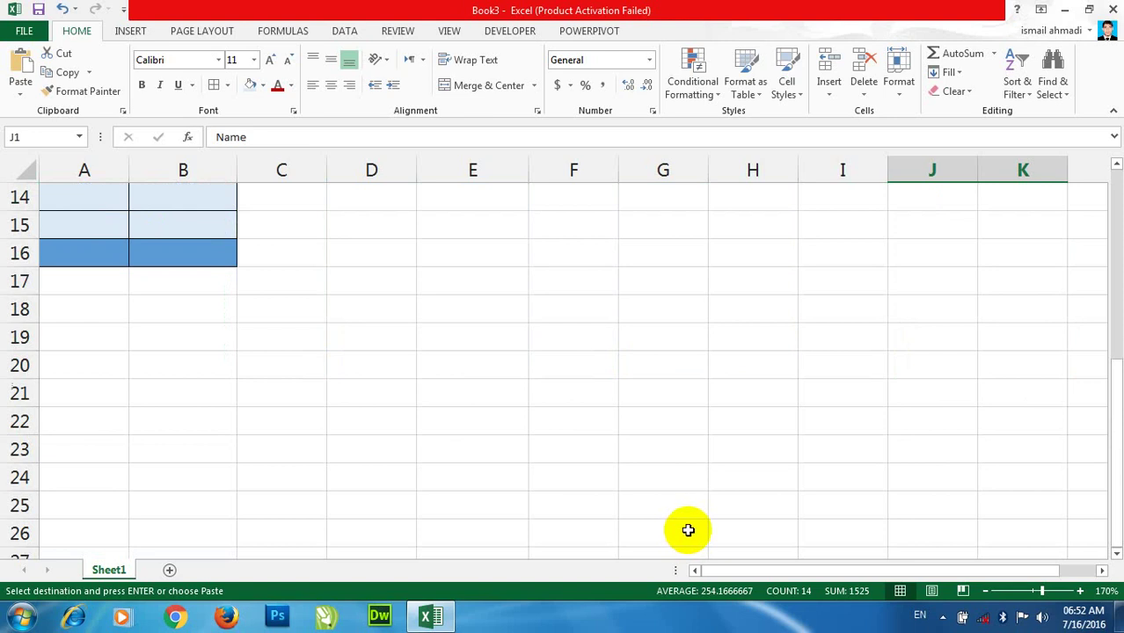
pyautogui.scroll(5, 549, 289)
pyautogui.click(281, 365)
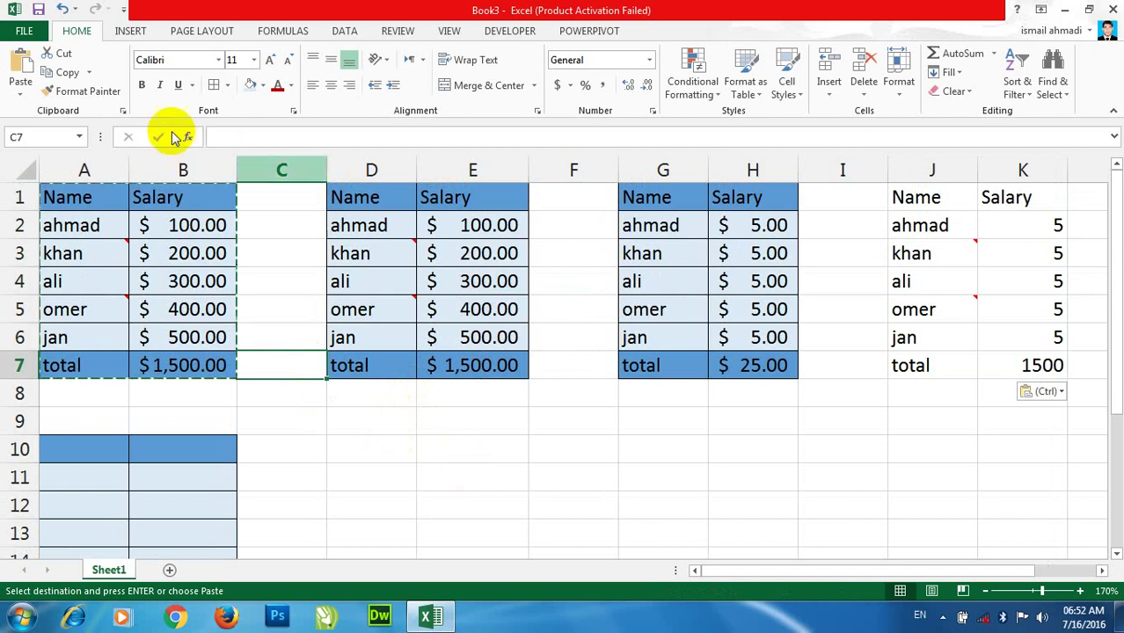
pyautogui.click(20, 92)
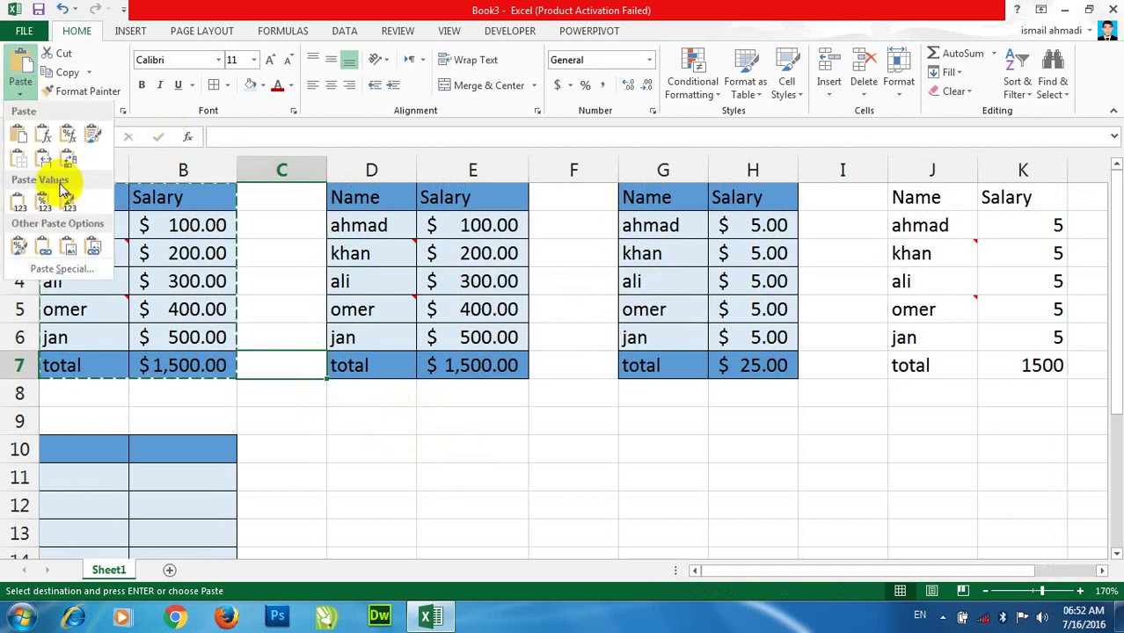
pyautogui.click(61, 270)
pyautogui.click(725, 198)
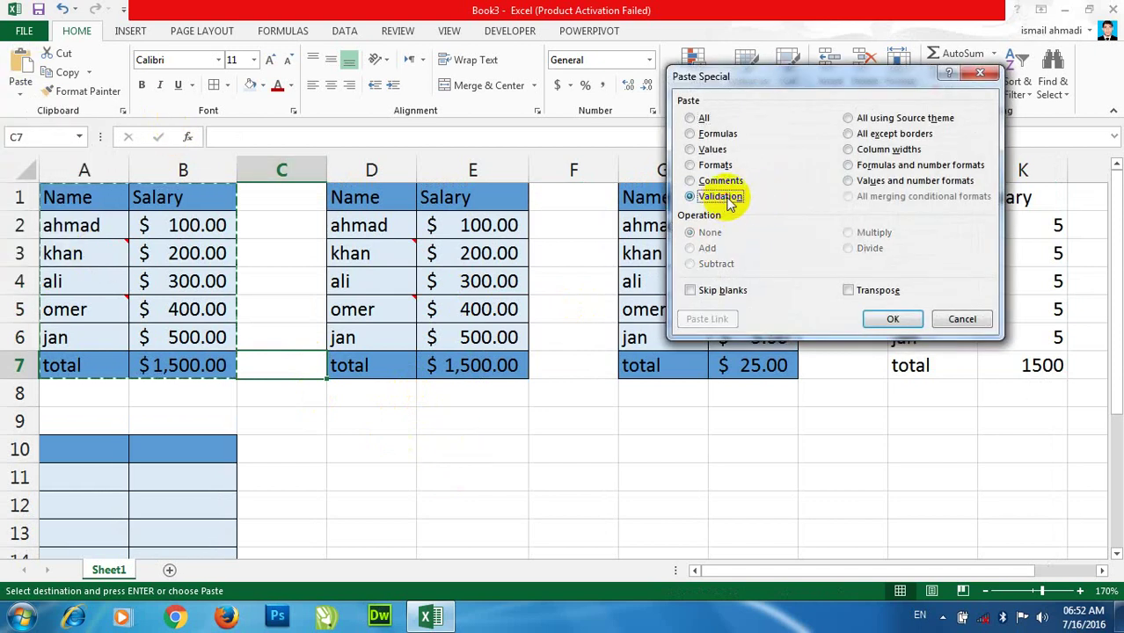
pyautogui.click(963, 318)
# Step: Enter test salaries in B2:B4 of the first table, including 1000 and 5000
pyautogui.click(647, 475)
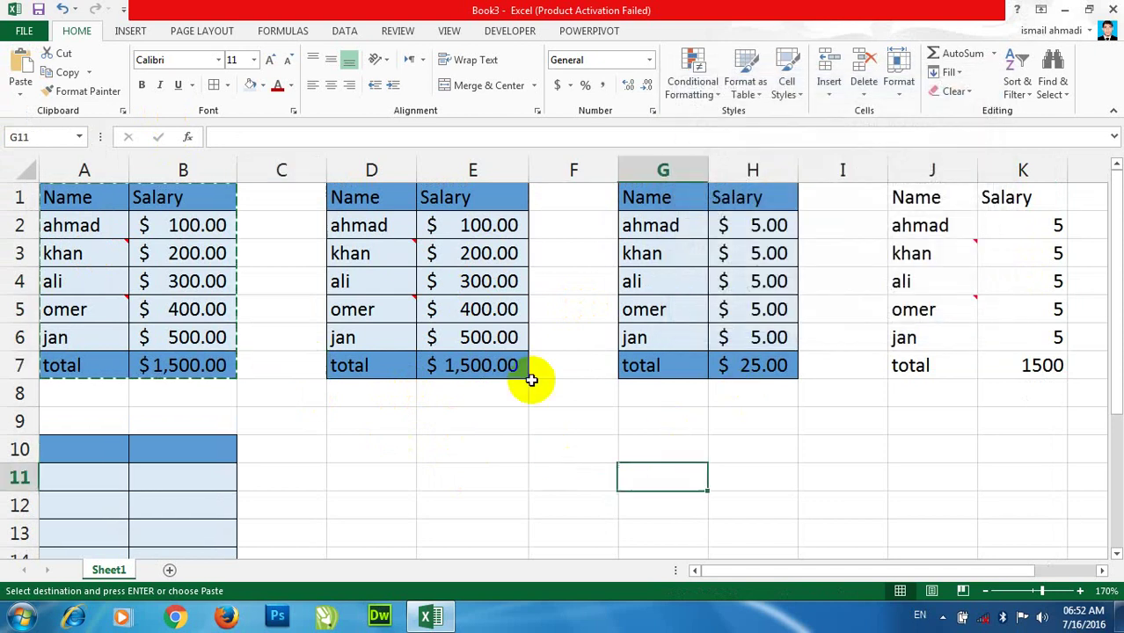
pyautogui.click(197, 225)
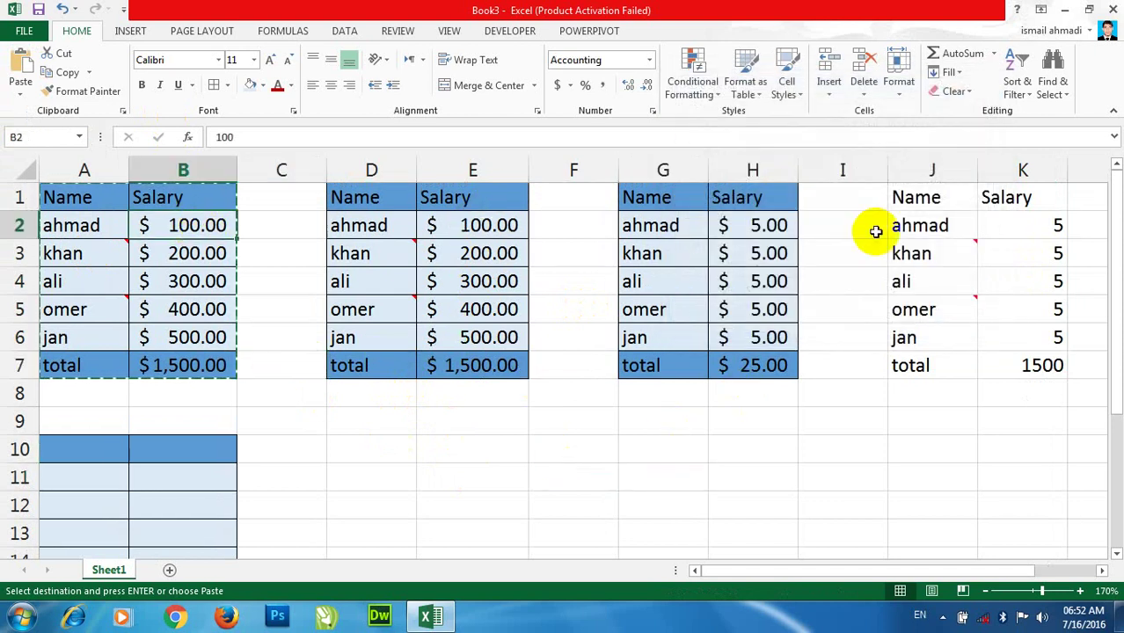
pyautogui.write('100')
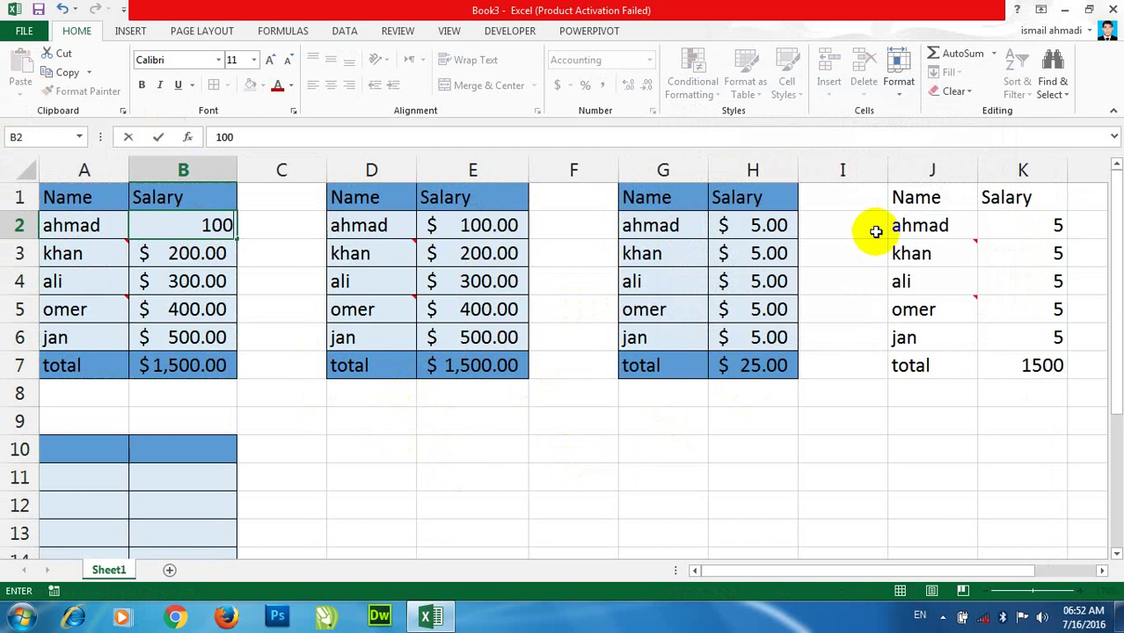
pyautogui.press('Return')
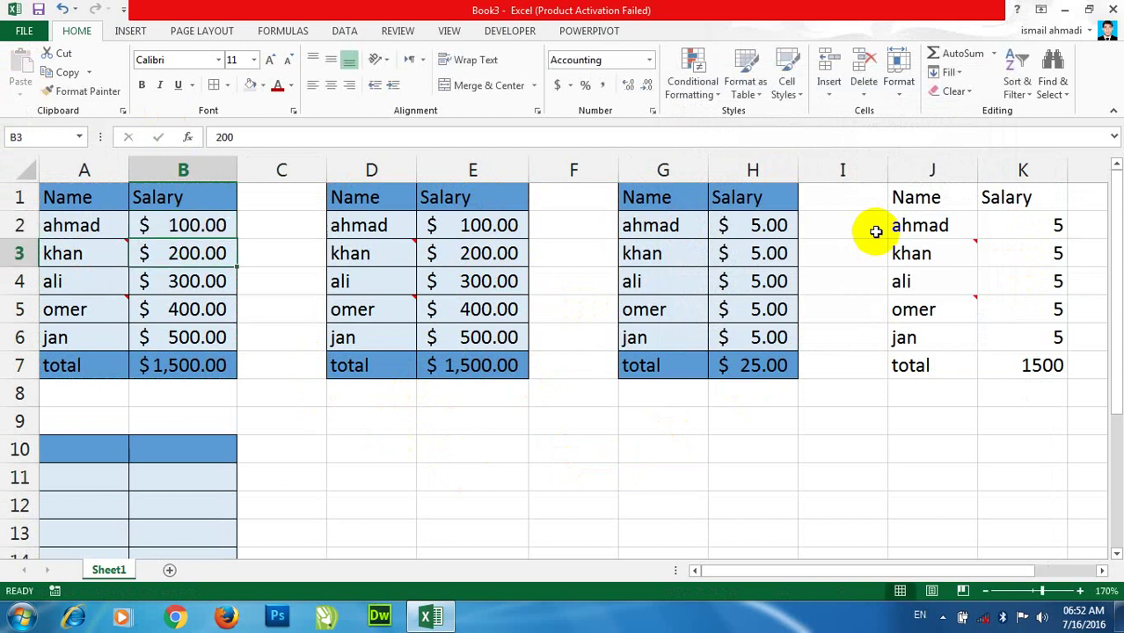
pyautogui.write('10')
pyautogui.press('Return')
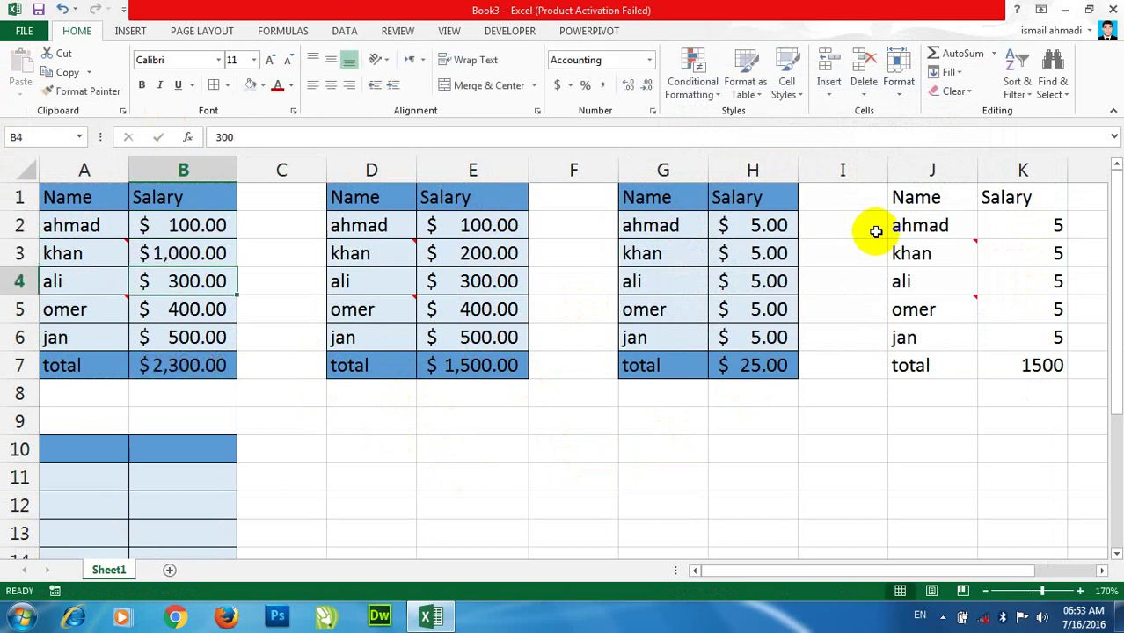
pyautogui.write('5000')
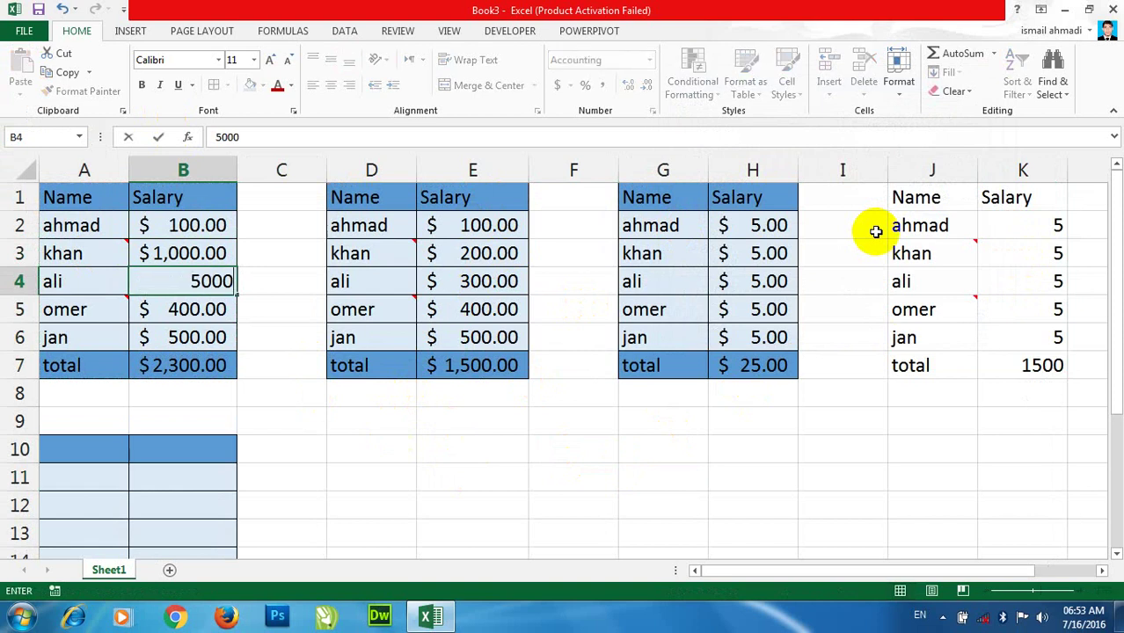
pyautogui.press('Return')
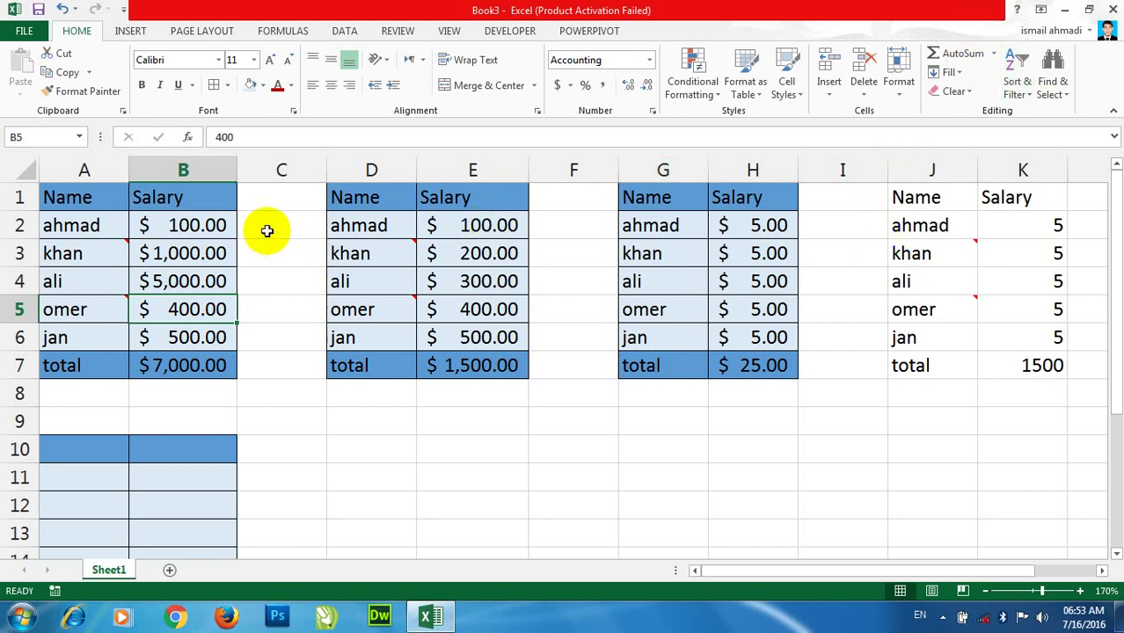
# Step: Delete the Salary values in B2:B6 so the B7 total shows a dash
pyautogui.moveTo(215, 228); pyautogui.dragTo(212, 330)
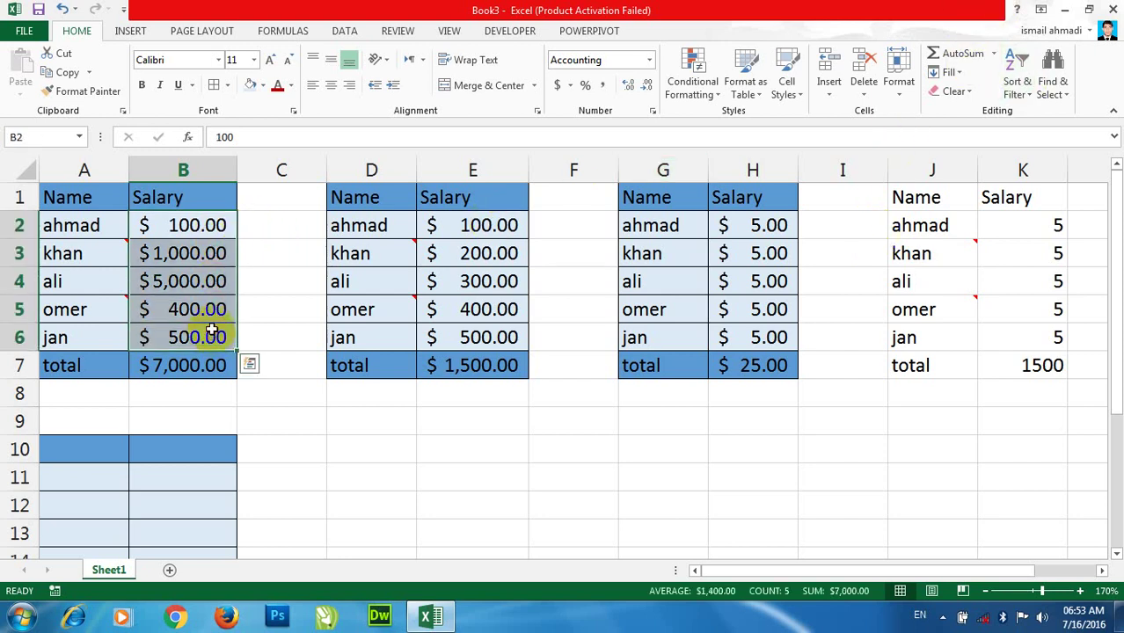
pyautogui.press('Delete')
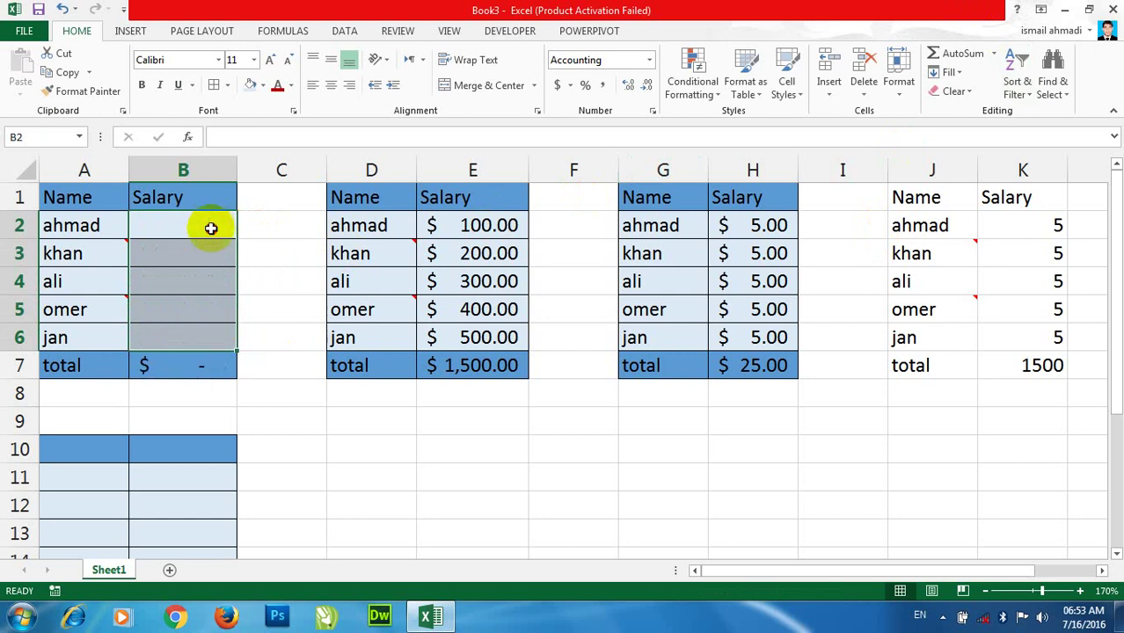
pyautogui.moveTo(214, 226)
pyautogui.mouseDown()
pyautogui.moveTo(205, 332)
pyautogui.moveTo(231, 318)
pyautogui.mouseUp()
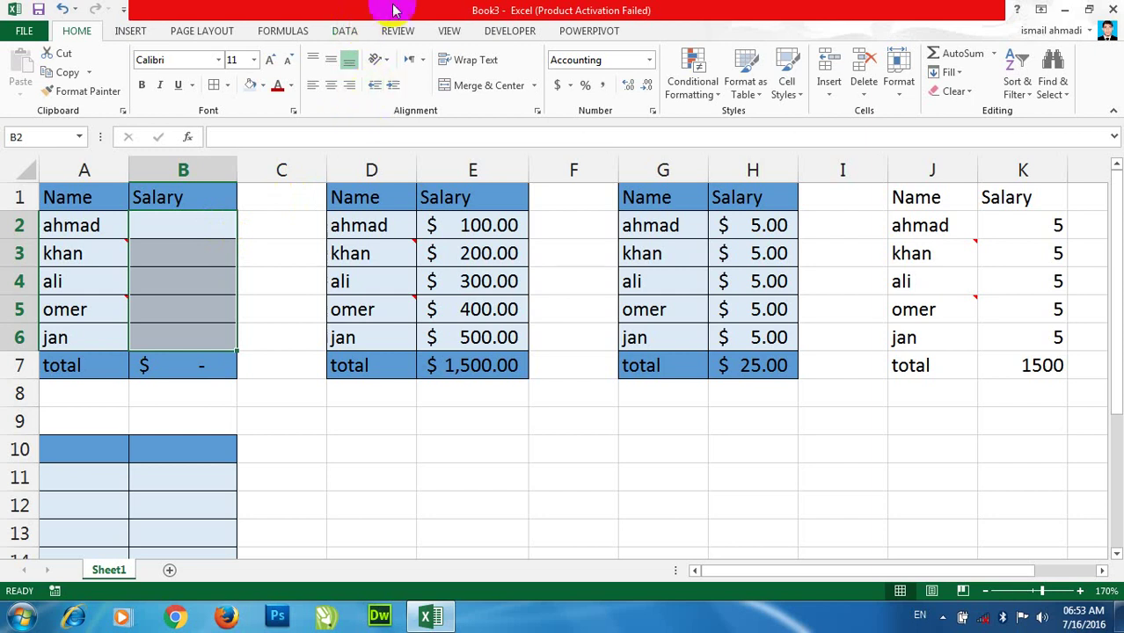
# Step: Add a Data Validation rule to B2:B6 allowing only whole numbers between 0 and 500
pyautogui.click(343, 32)
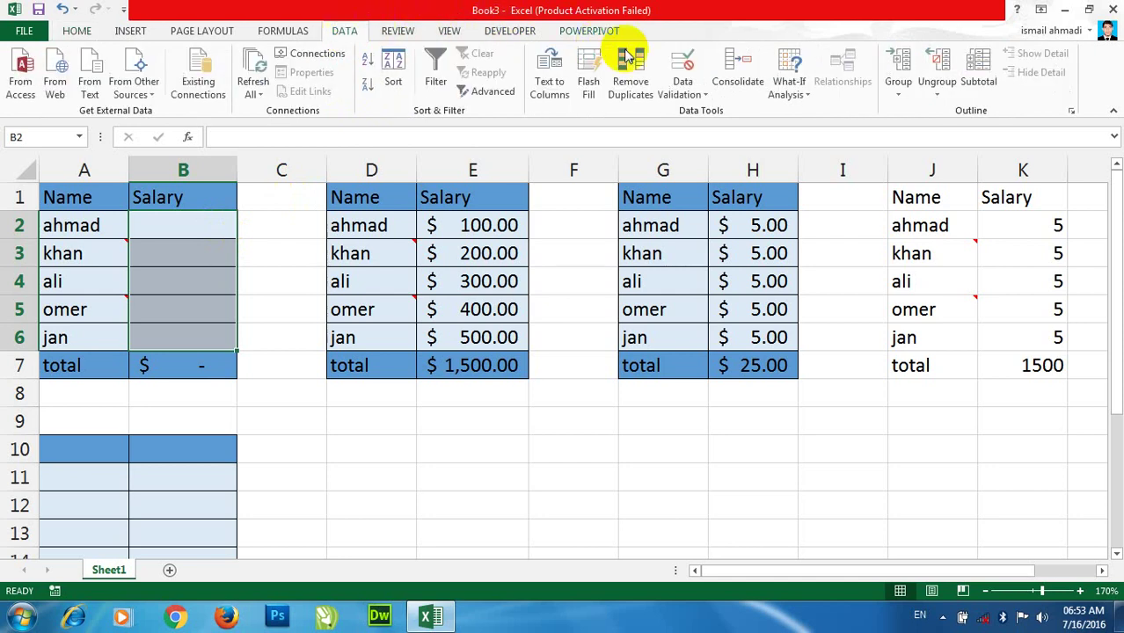
pyautogui.click(691, 94)
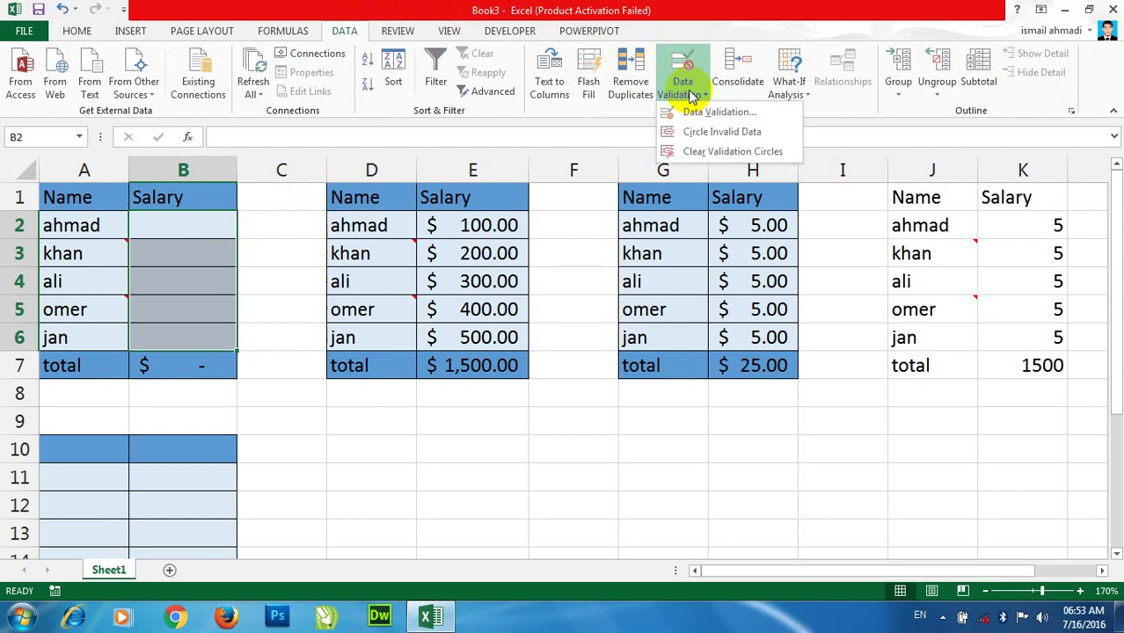
pyautogui.click(716, 112)
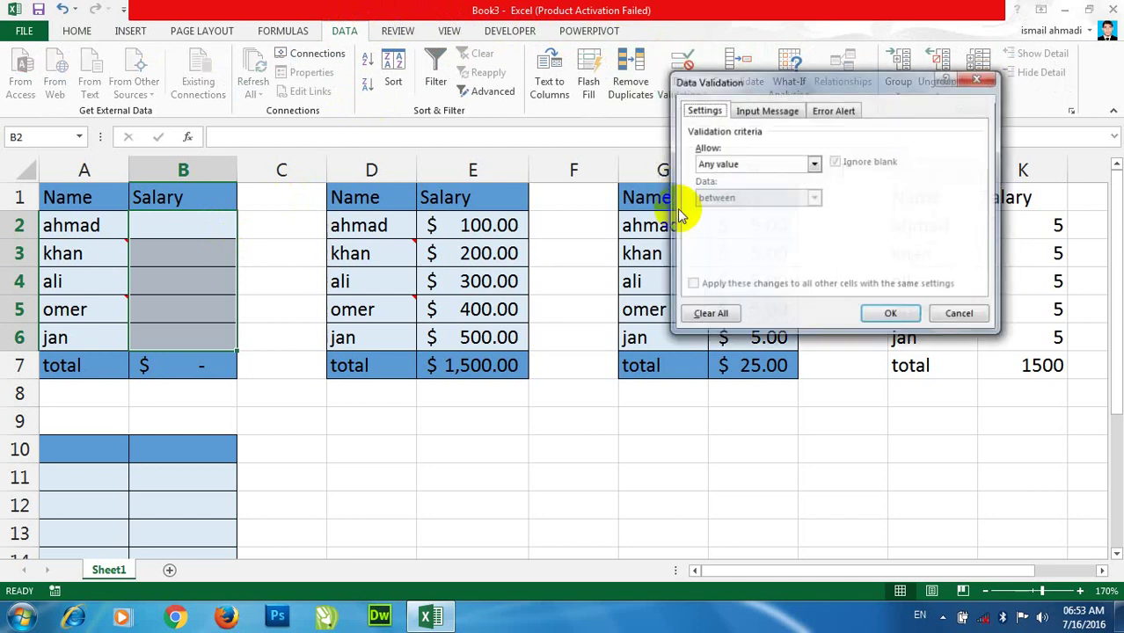
pyautogui.click(746, 164)
pyautogui.click(731, 190)
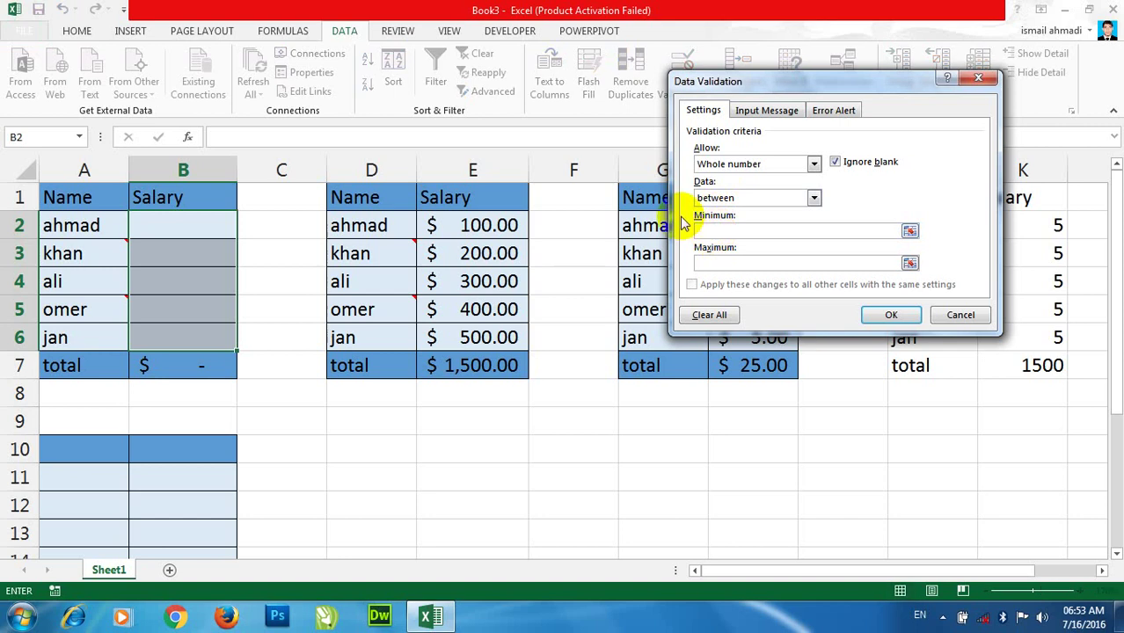
pyautogui.write('0')
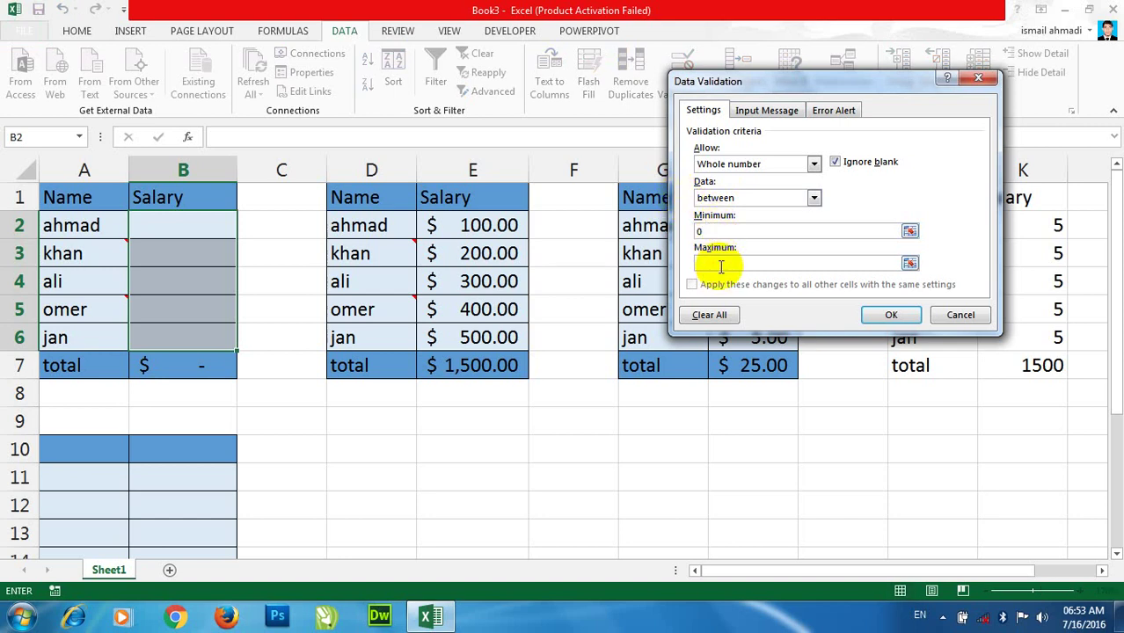
pyautogui.write('0')
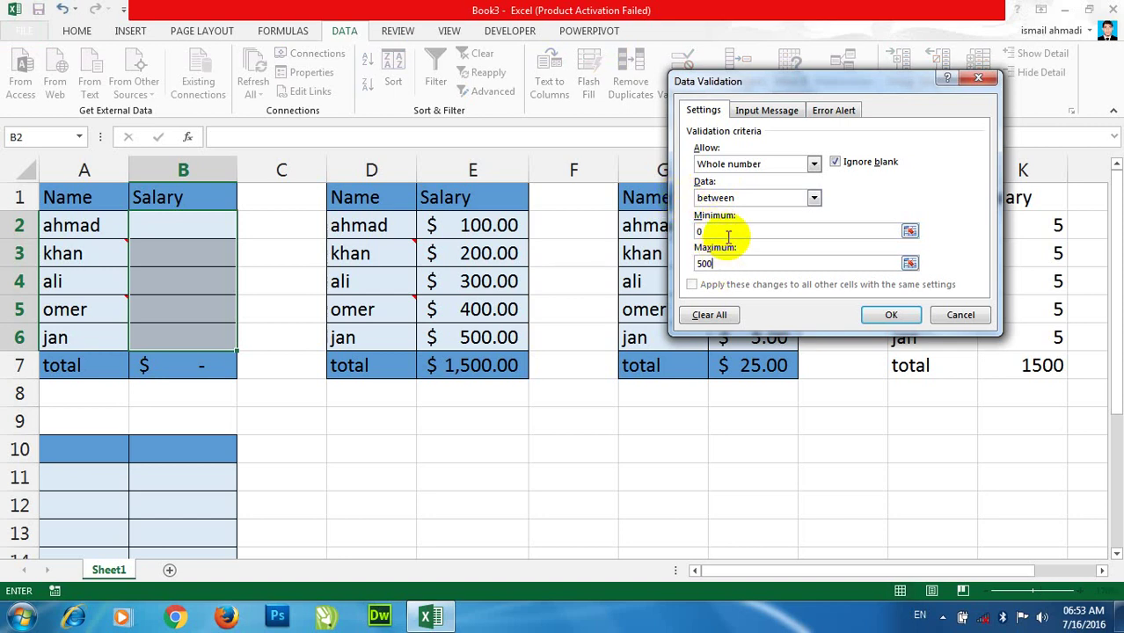
pyautogui.click(884, 315)
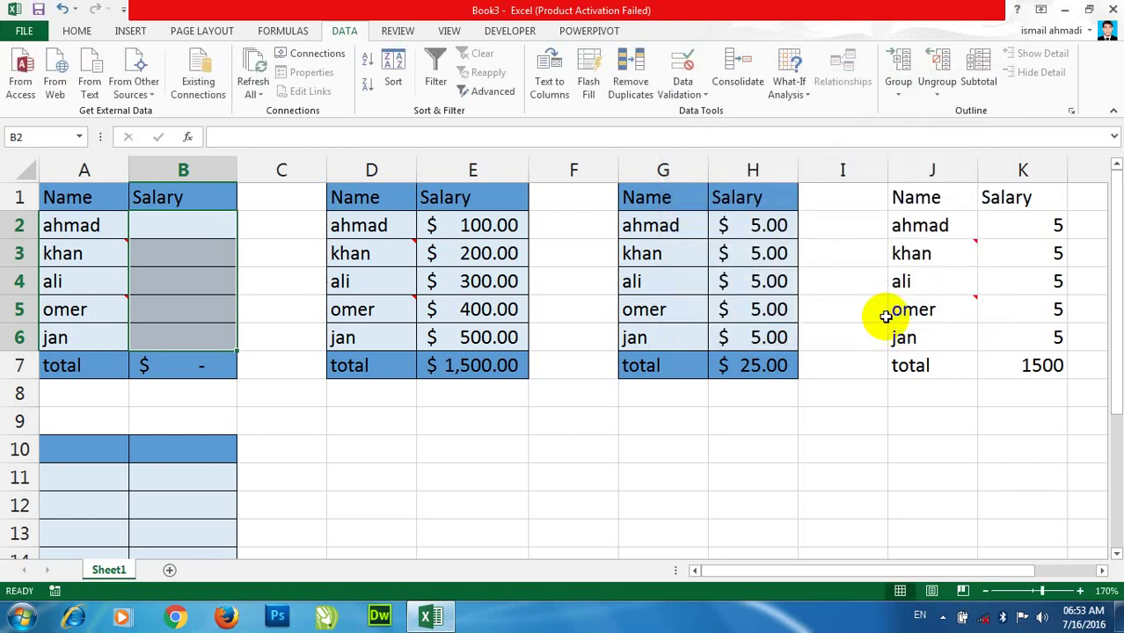
# Step: Enter salaries 10, 100, 400 and 500 in B2:B5
pyautogui.click(217, 219)
pyautogui.write('10')
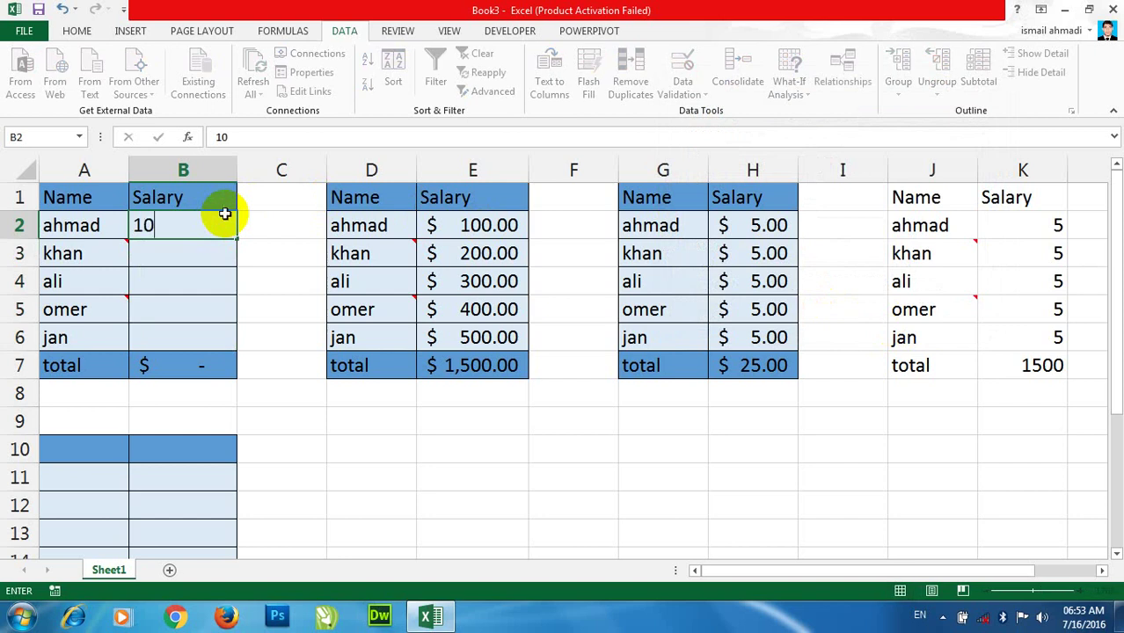
pyautogui.press('Return')
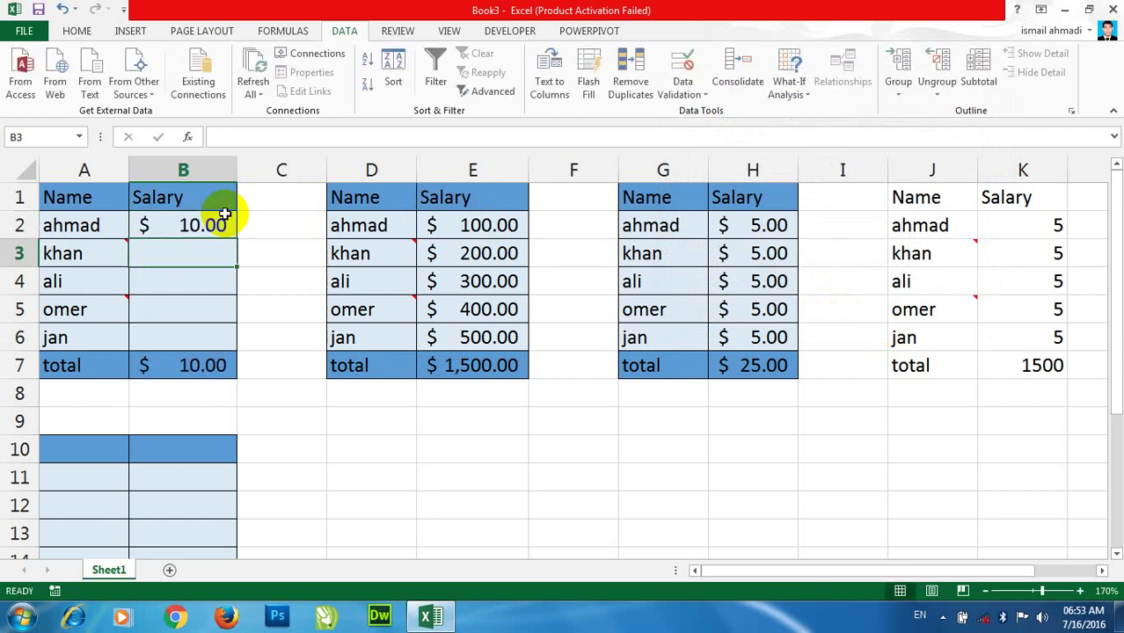
pyautogui.write('100')
pyautogui.press('Return')
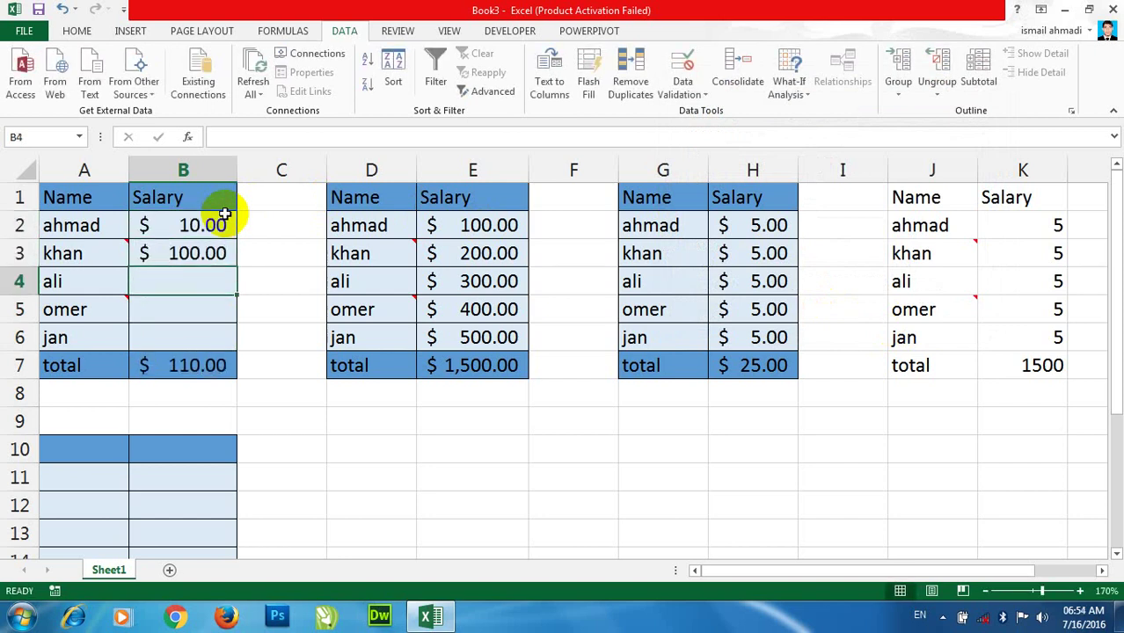
pyautogui.write('400')
pyautogui.press('Return')
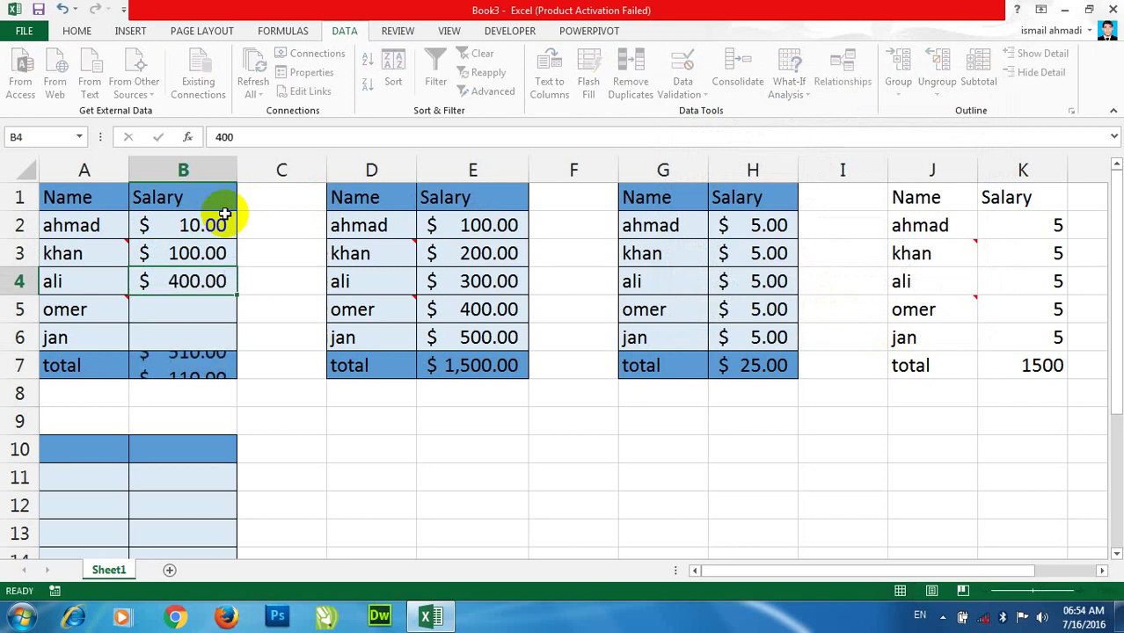
pyautogui.write('500')
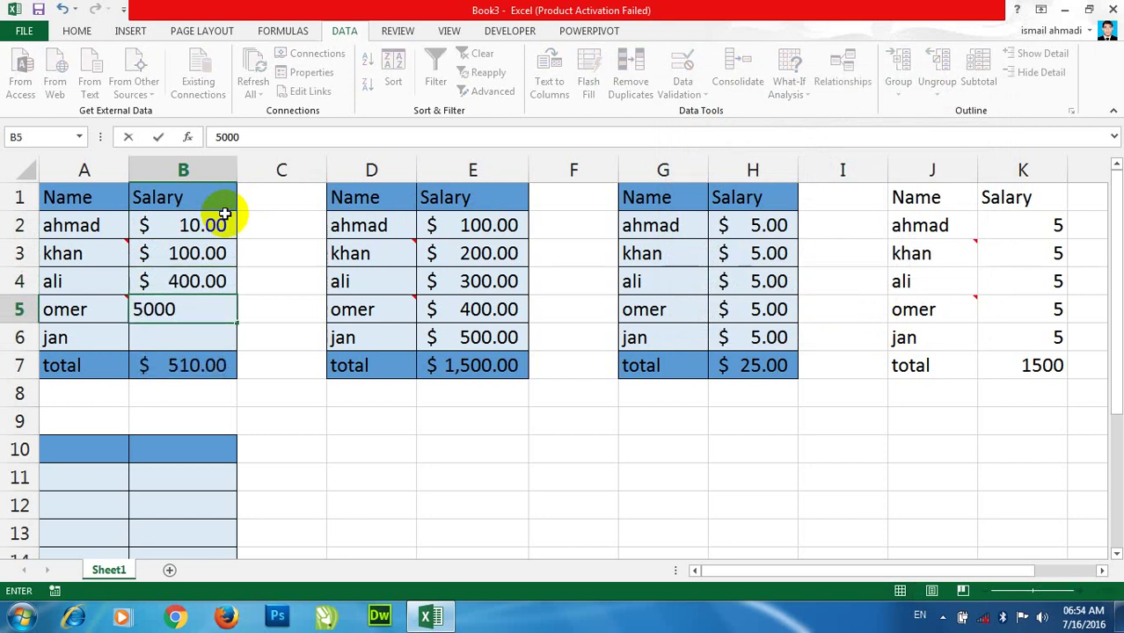
pyautogui.press('Return')
pyautogui.write('5')
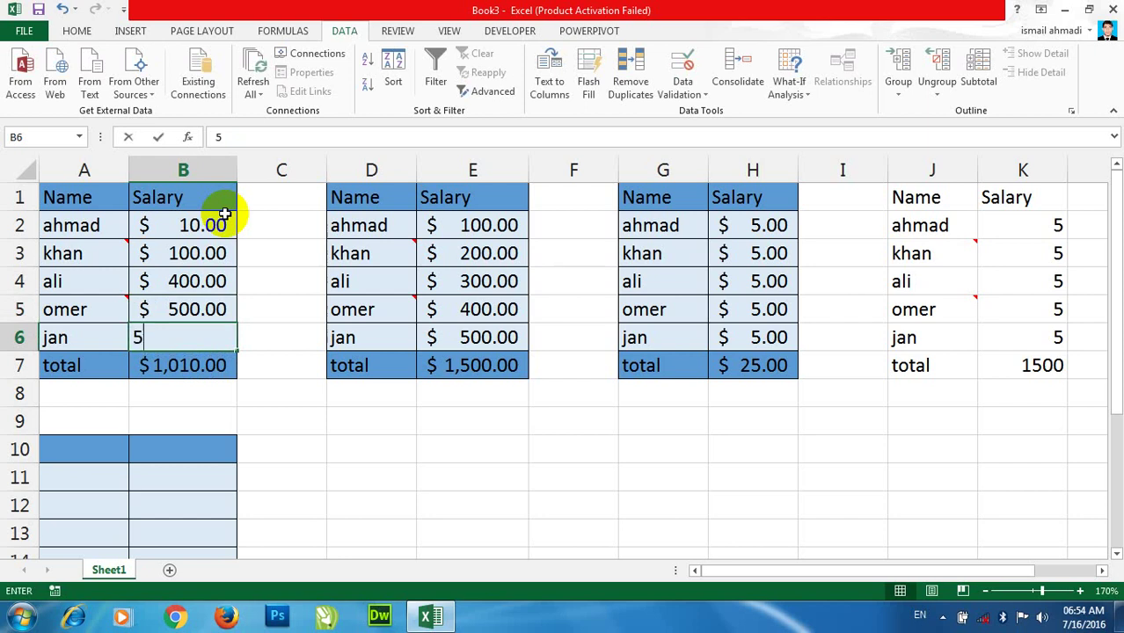
# Step: Try entering 501 for jan in B6 and cancel the resulting validation error
pyautogui.write('01')
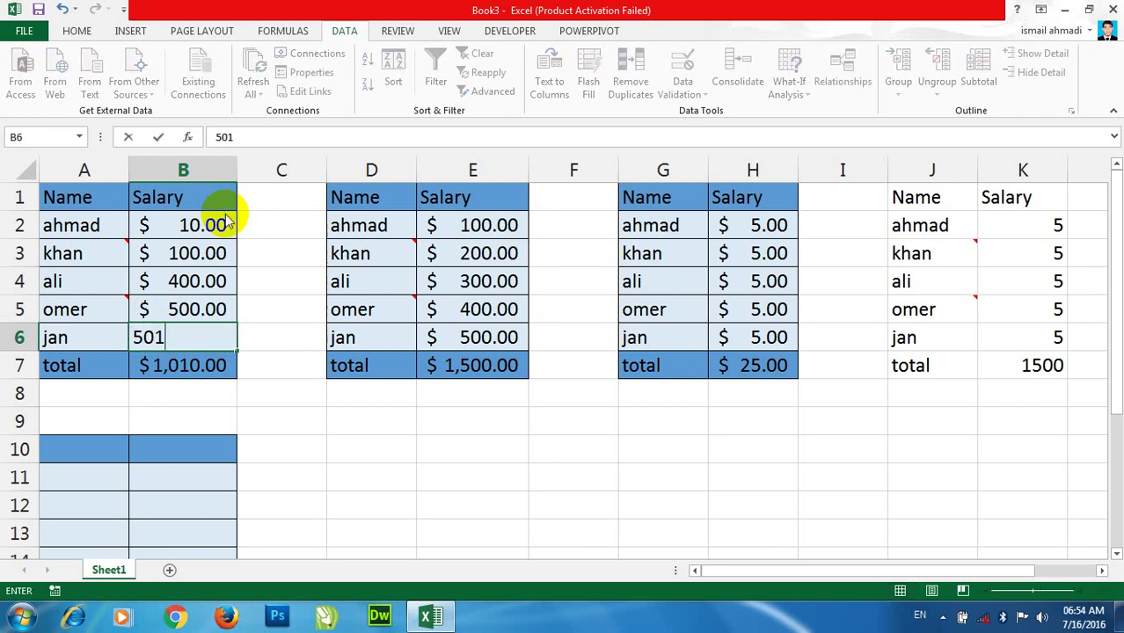
pyautogui.press('Return')
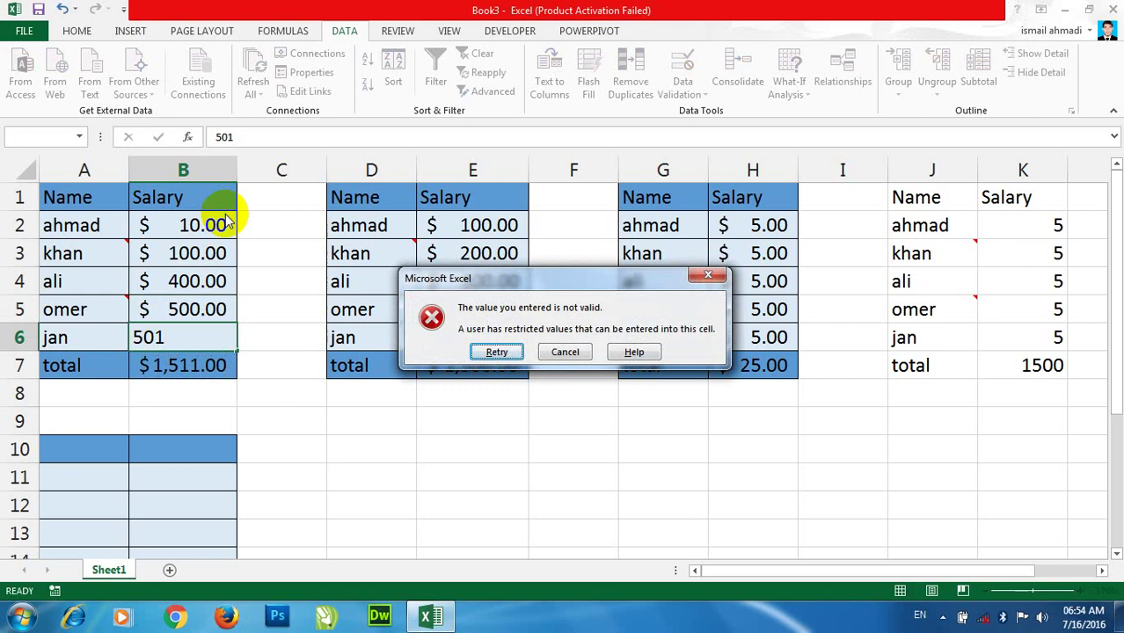
pyautogui.click(568, 351)
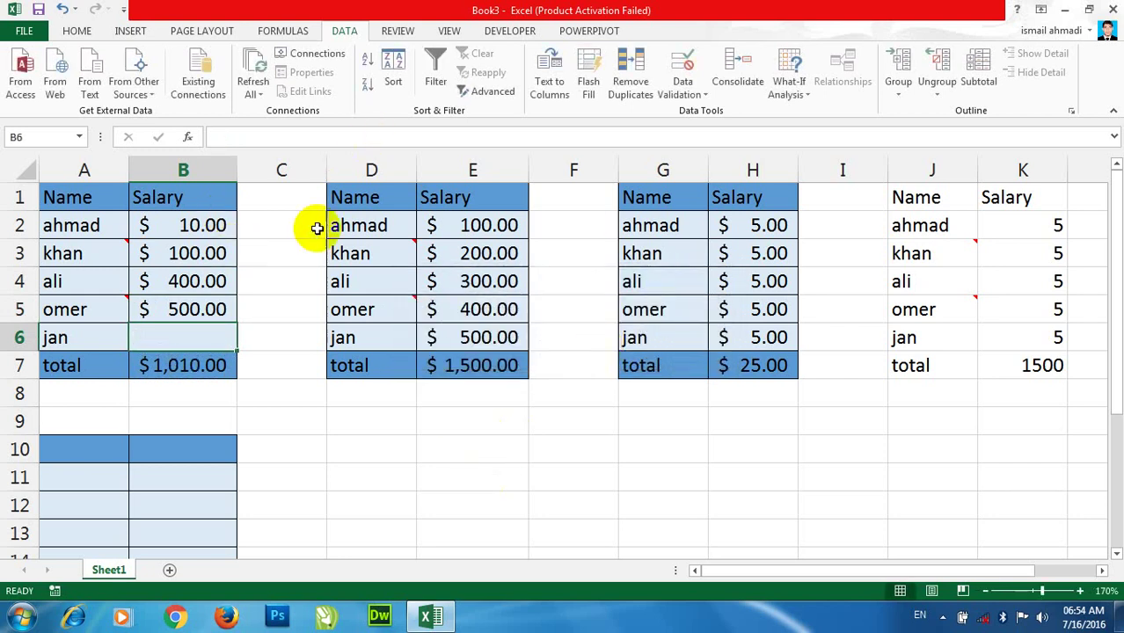
# Step: Change the second table's salaries to 550 for ali and 1000 for omer
pyautogui.click(484, 225)
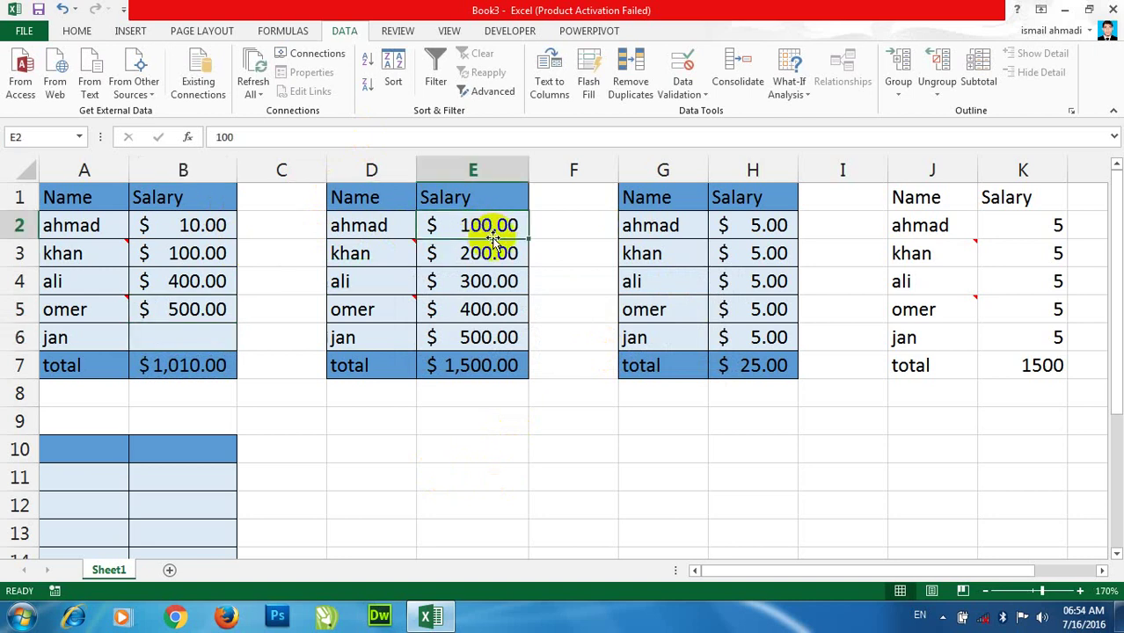
pyautogui.click(500, 283)
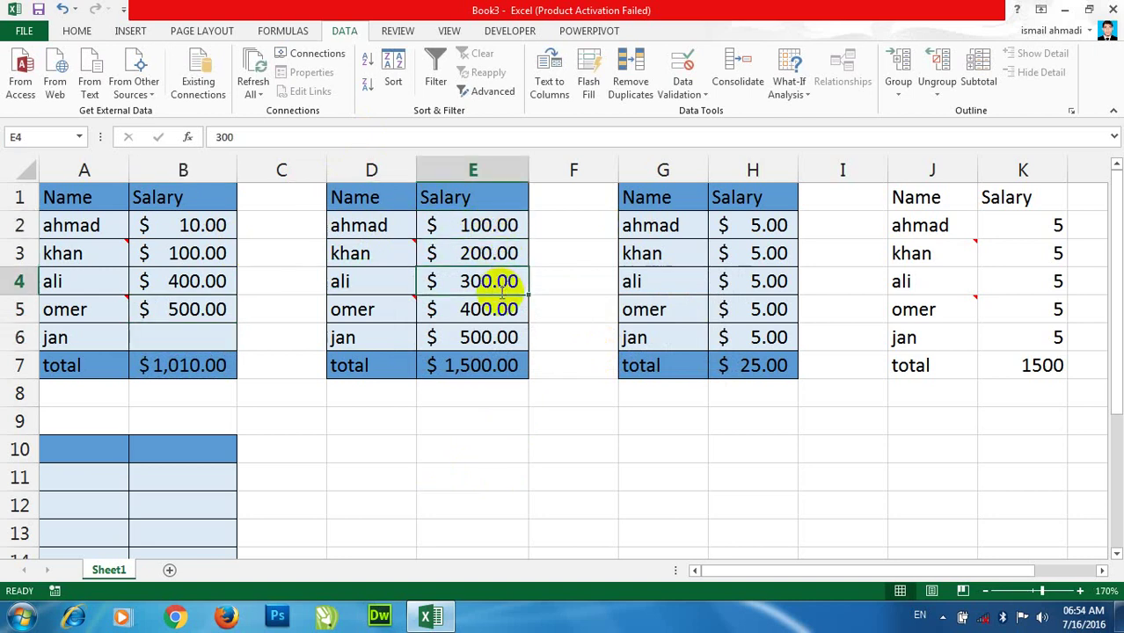
pyautogui.write('550')
pyautogui.press('Return')
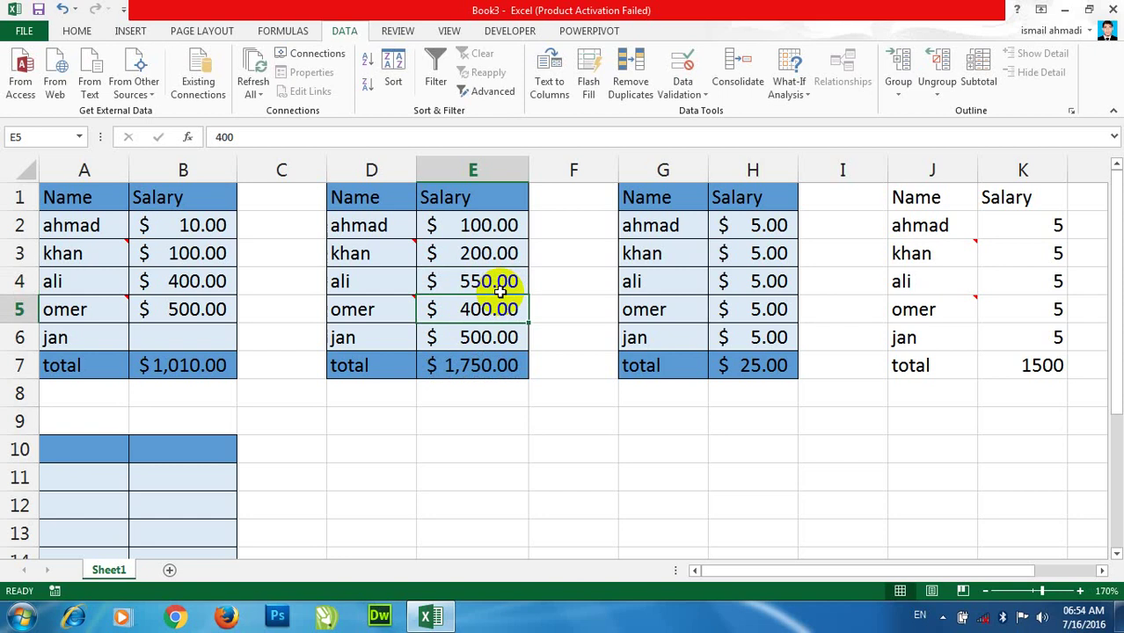
pyautogui.write('1000')
pyautogui.press('Return')
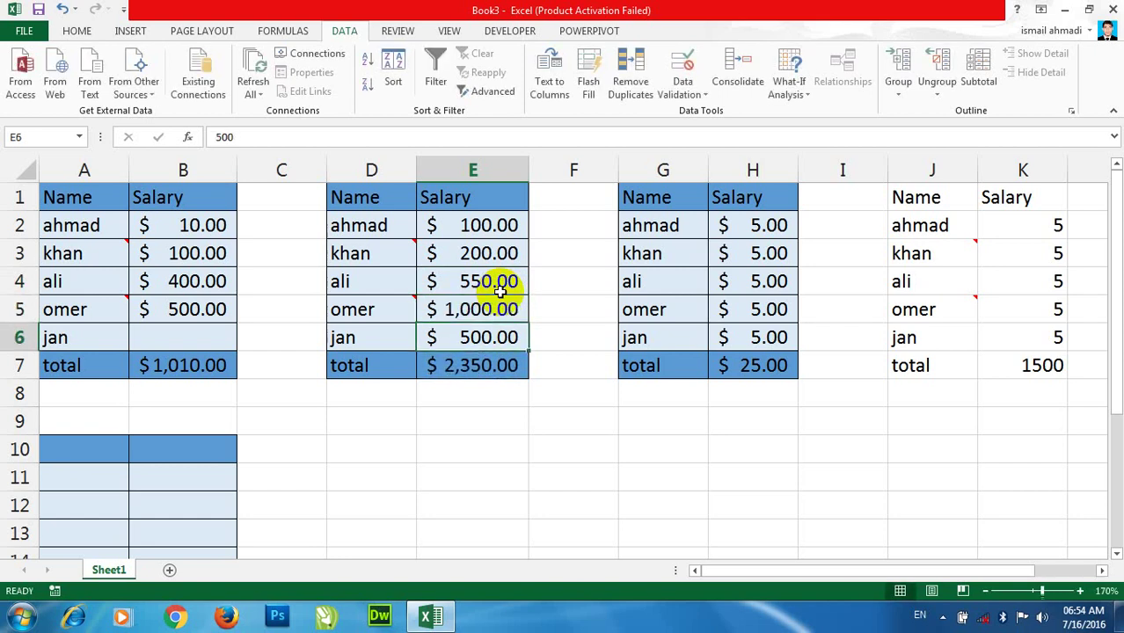
# Step: Delete the second table's Salary values in E2:E6, leaving its total as a dash
pyautogui.moveTo(509, 226); pyautogui.dragTo(519, 338)
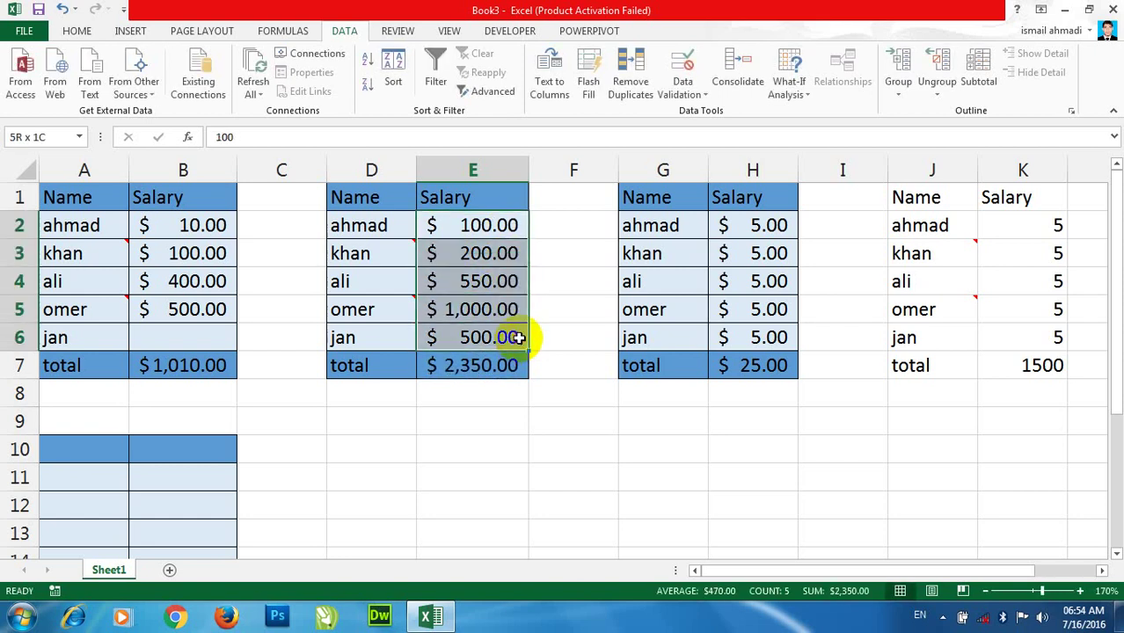
pyautogui.press('Delete')
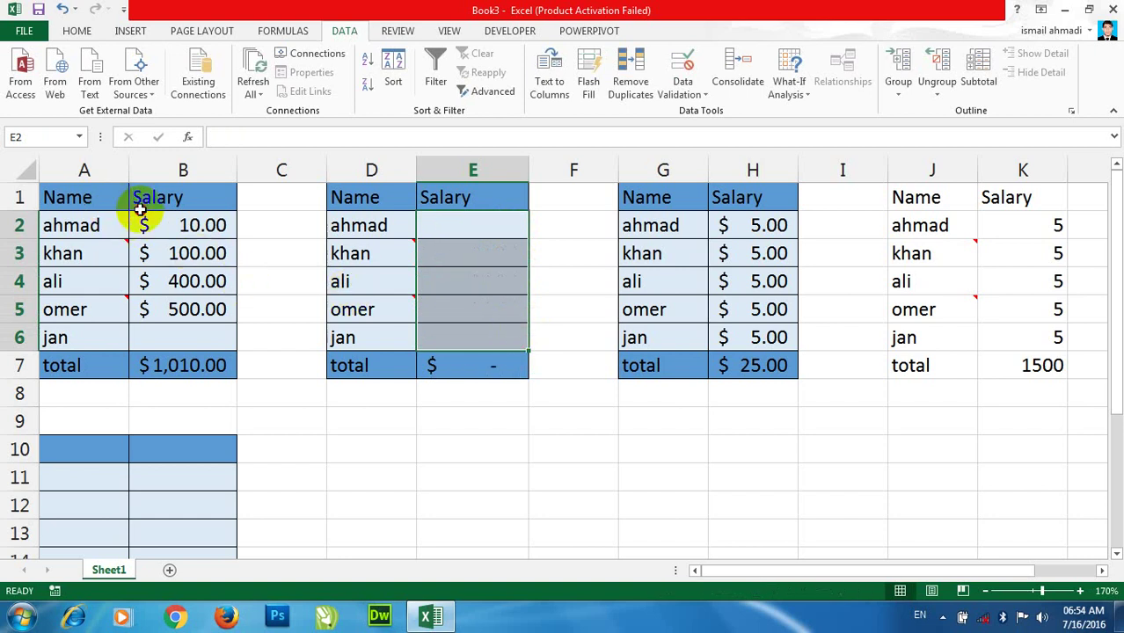
pyautogui.moveTo(117, 199)
pyautogui.mouseDown()
pyautogui.moveTo(186, 278)
pyautogui.moveTo(192, 366)
pyautogui.mouseUp()
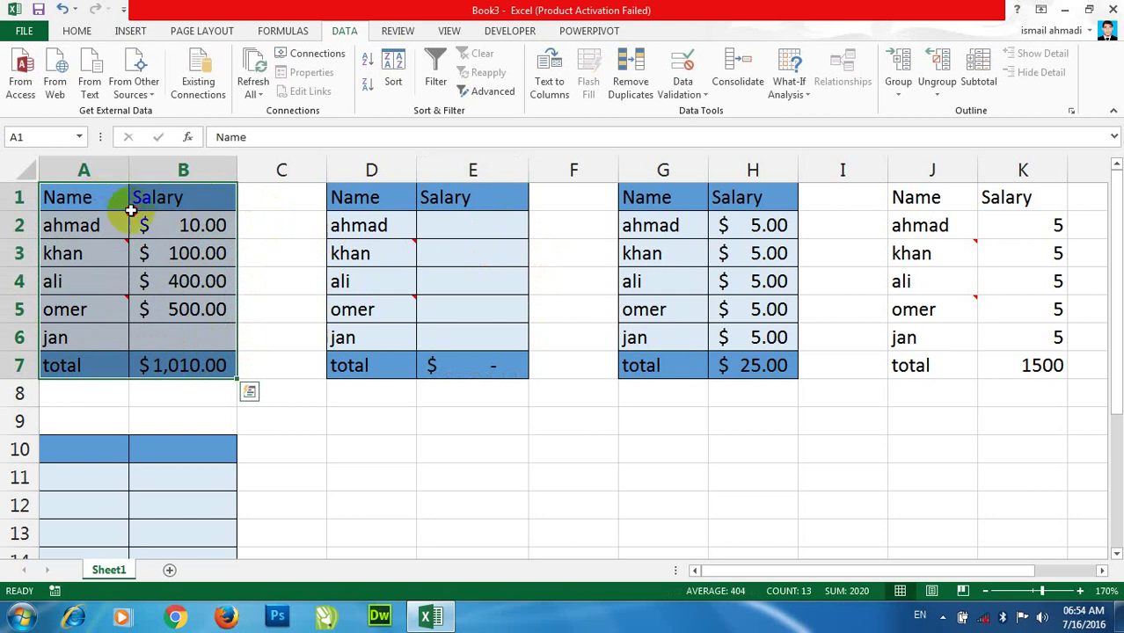
# Step: Copy A1:B7 and Paste Special only its Validation rules onto D1
pyautogui.moveTo(45, 195); pyautogui.dragTo(191, 364)
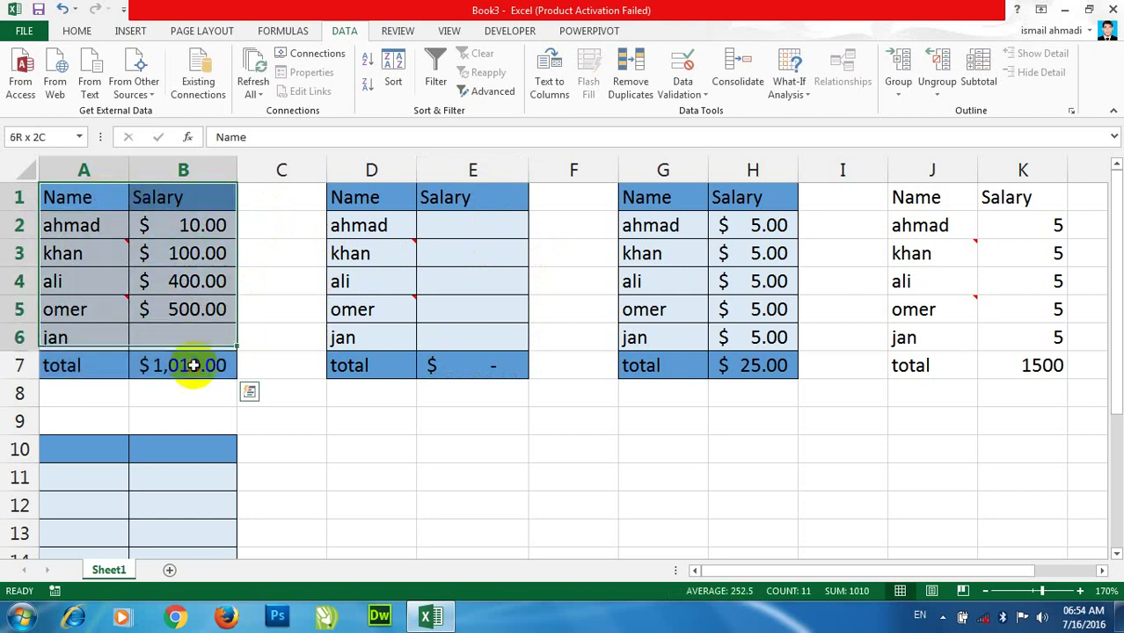
pyautogui.click(77, 31)
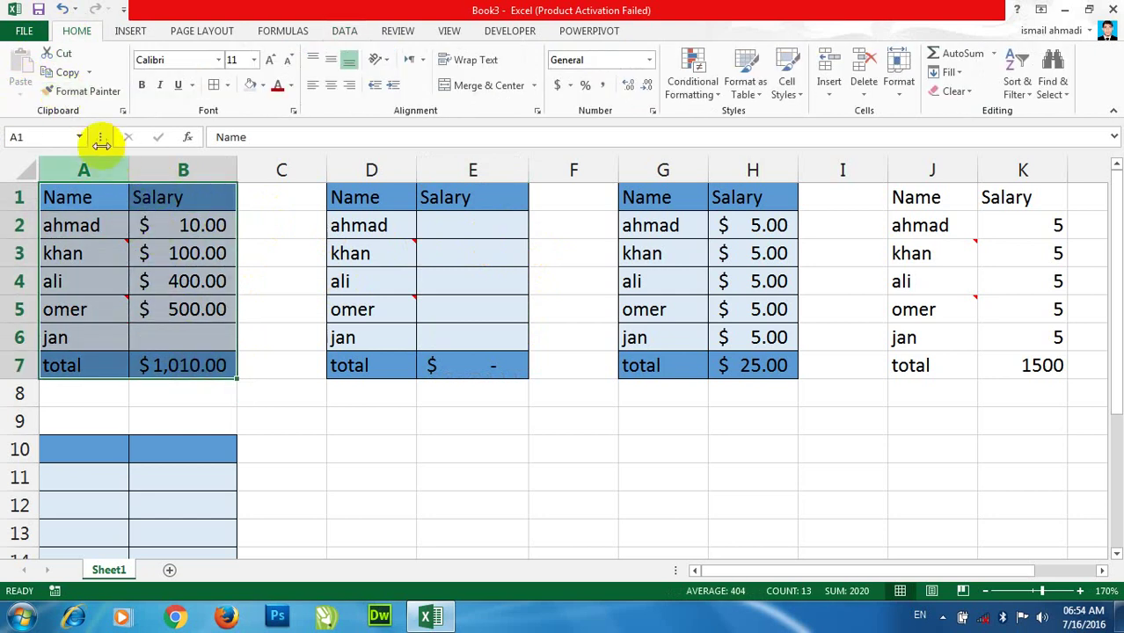
pyautogui.click(75, 75)
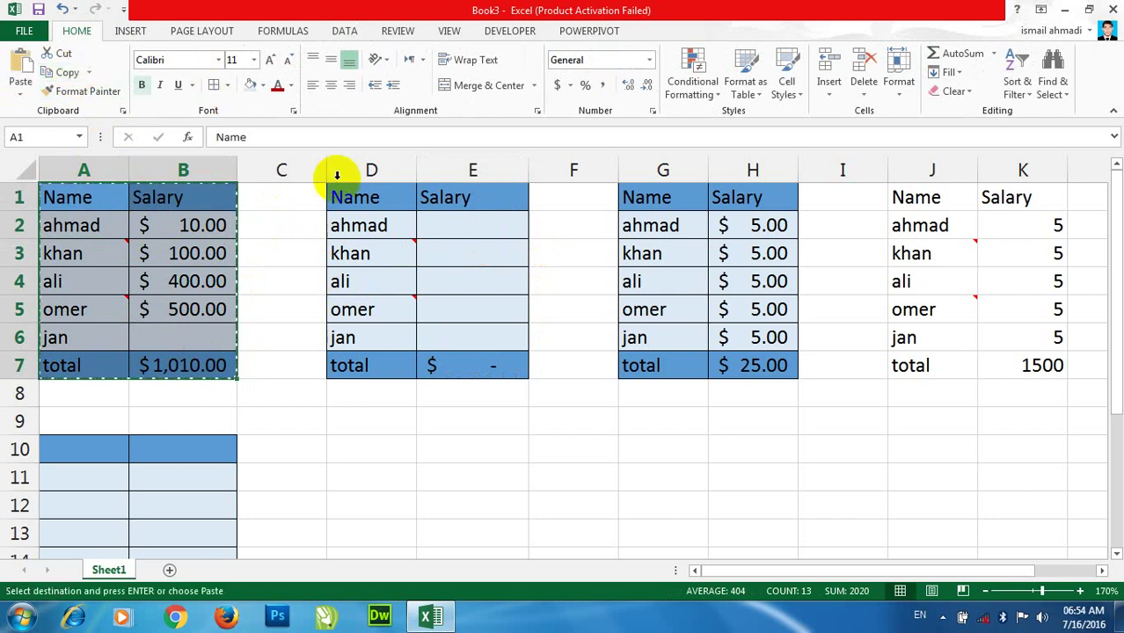
pyautogui.click(368, 199)
pyautogui.rightClick(368, 199)
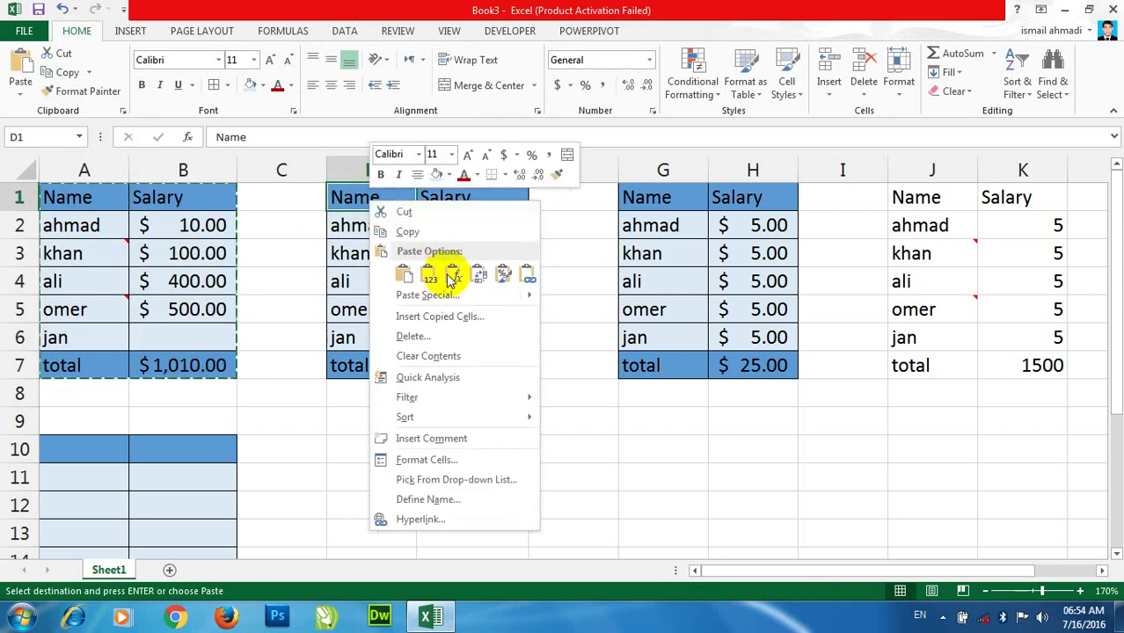
pyautogui.click(439, 291)
pyautogui.click(342, 281)
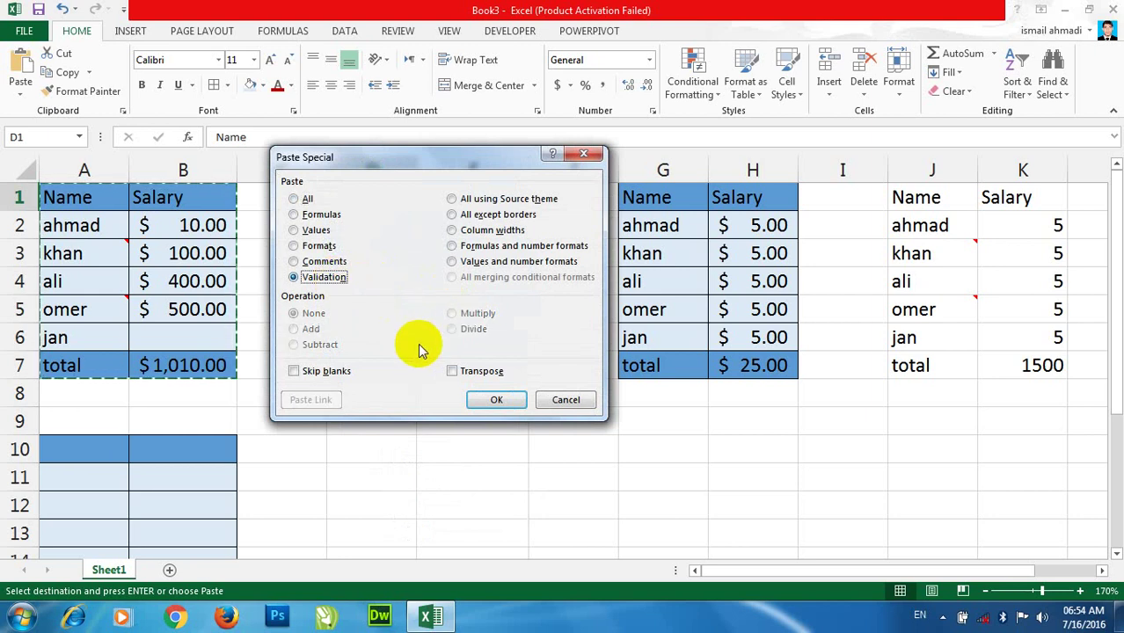
pyautogui.click(496, 399)
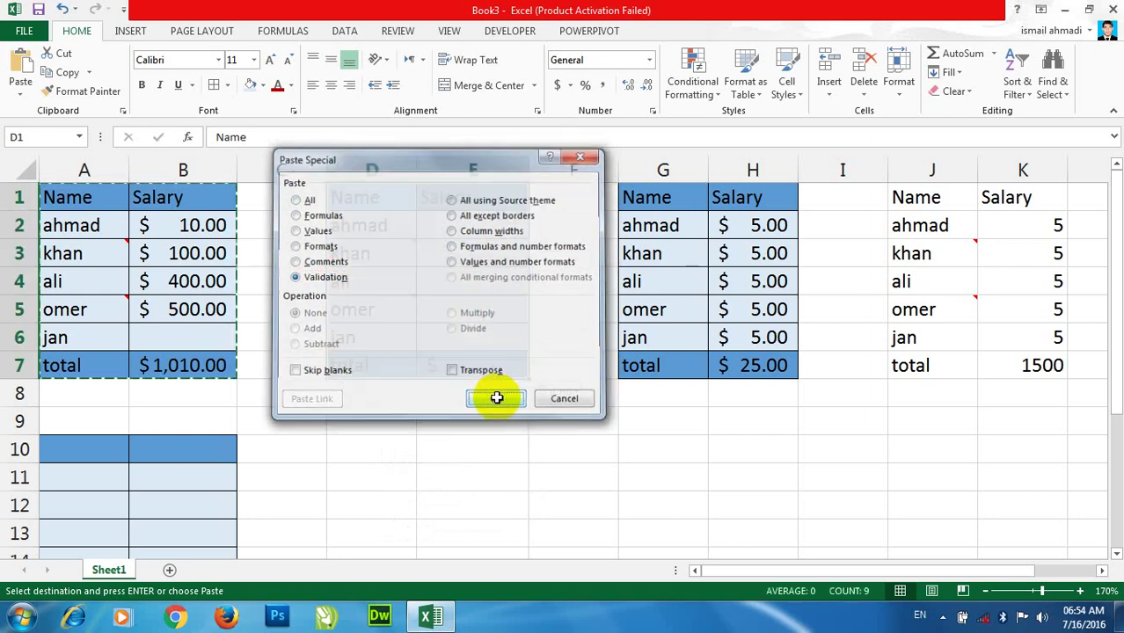
pyautogui.click(495, 226)
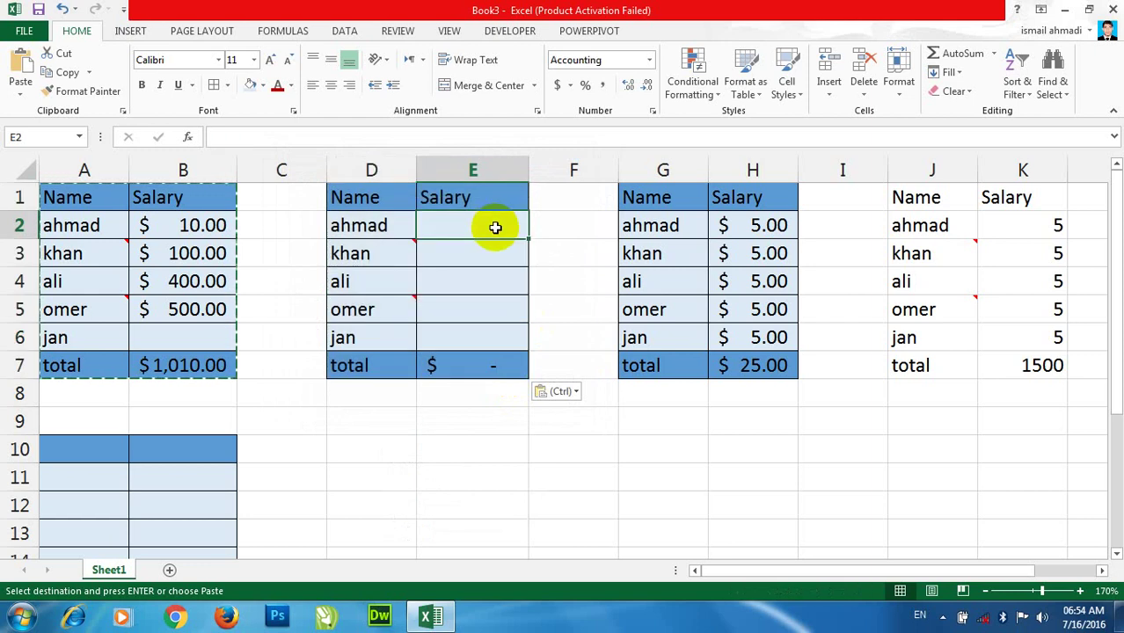
# Step: Enter salaries 50, 100 and 500 in E2:E4, then submit 510 for omer to trigger the validation error
pyautogui.write('5')
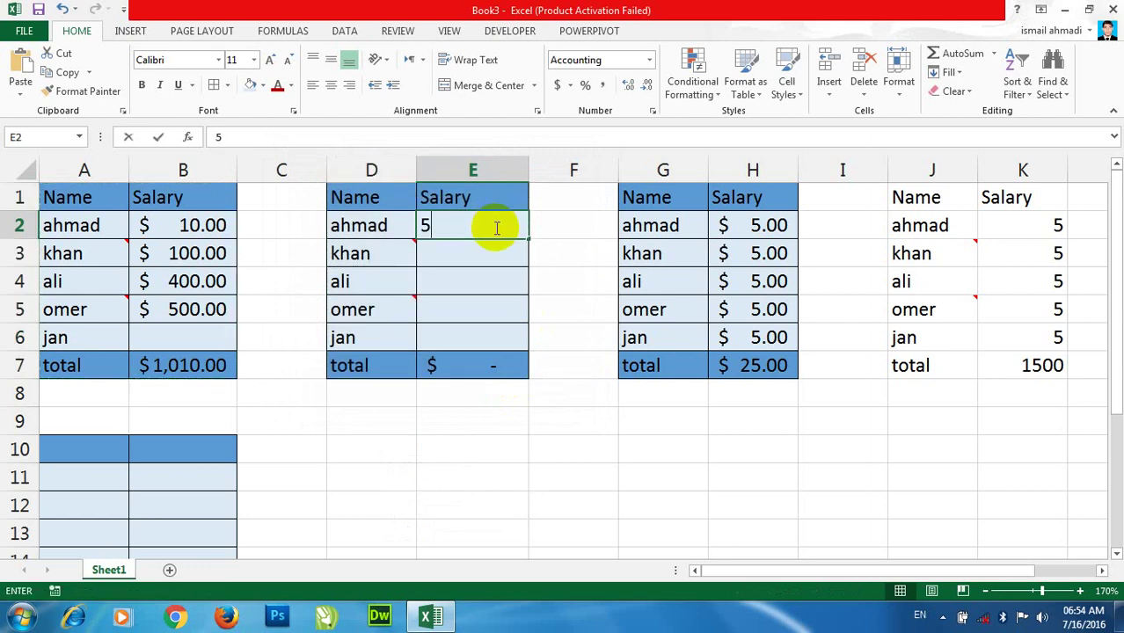
pyautogui.write('0')
pyautogui.press('Return')
pyautogui.write('1')
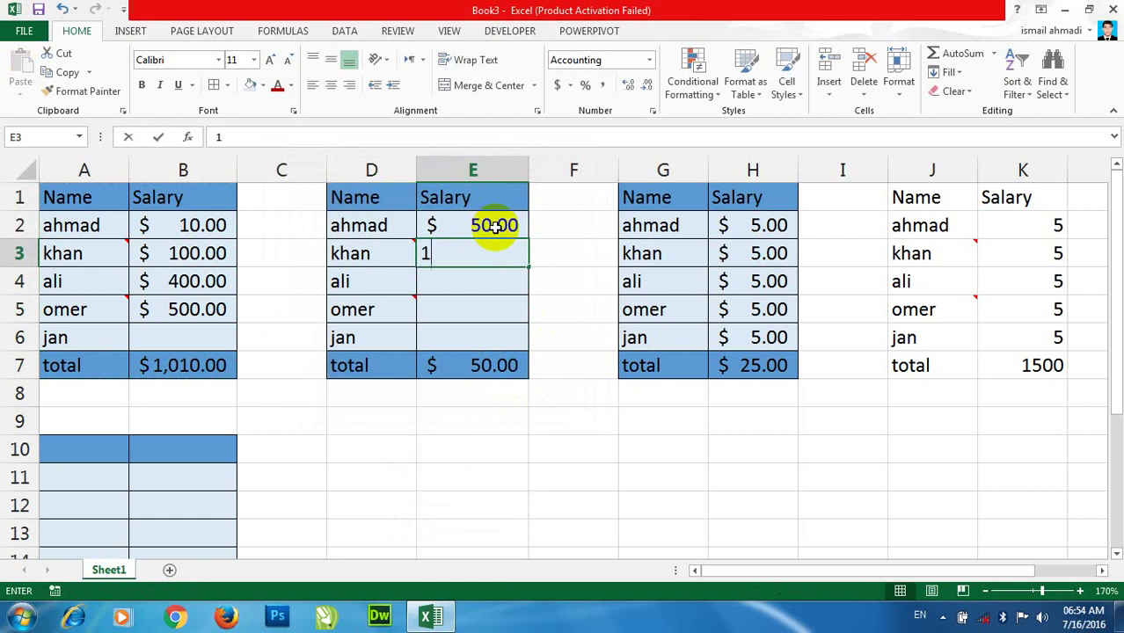
pyautogui.write('00')
pyautogui.press('Return')
pyautogui.write('5')
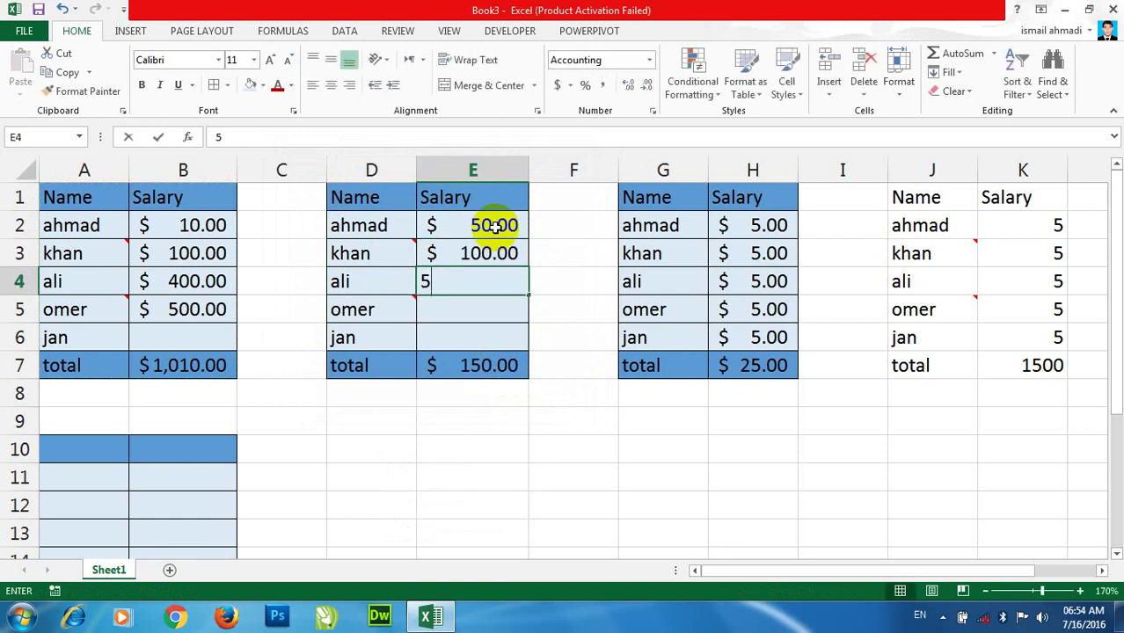
pyautogui.write('00')
pyautogui.press('Return')
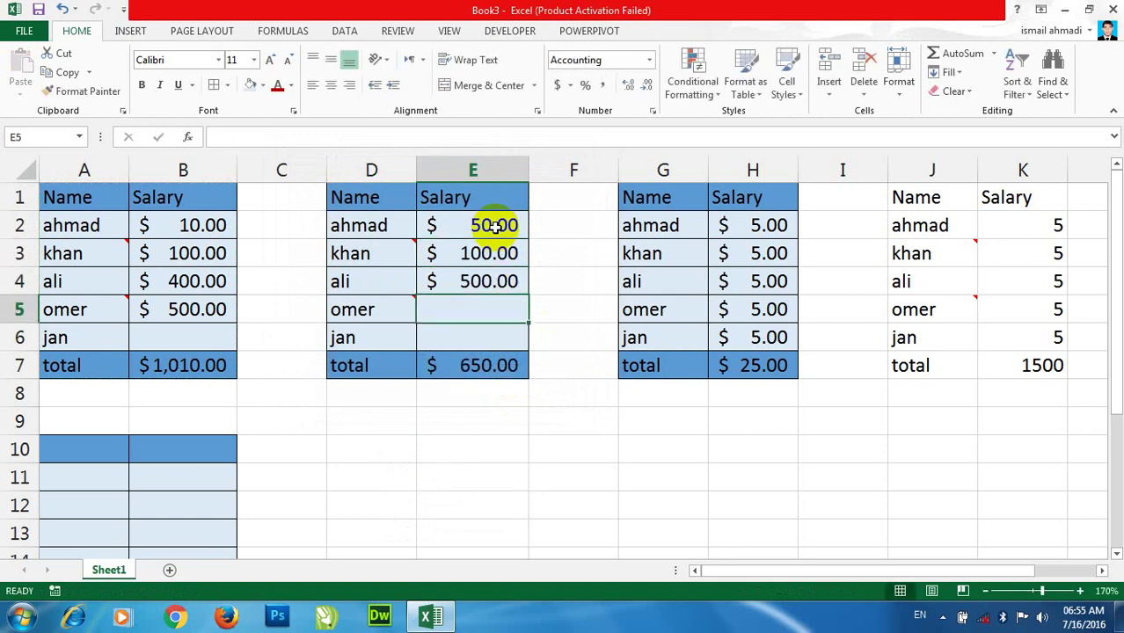
pyautogui.write('510')
pyautogui.press('Return')
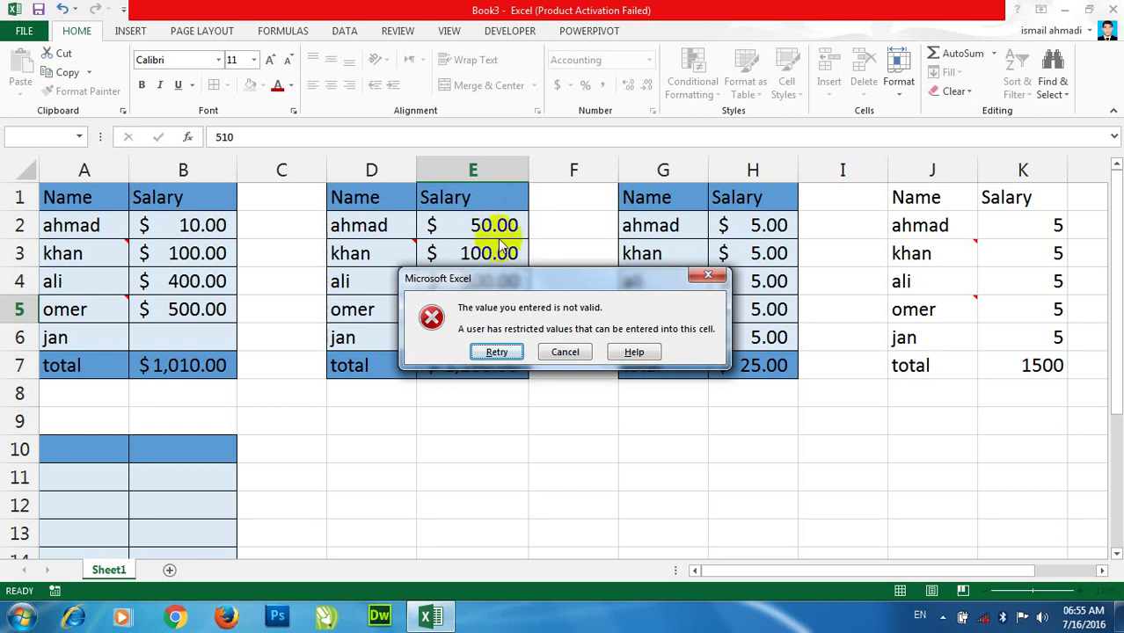
# Step: Reject the invalid salary entry so E5 stays empty, then copy the salary table A1:B7
pyautogui.click(566, 352)
pyautogui.click(466, 422)
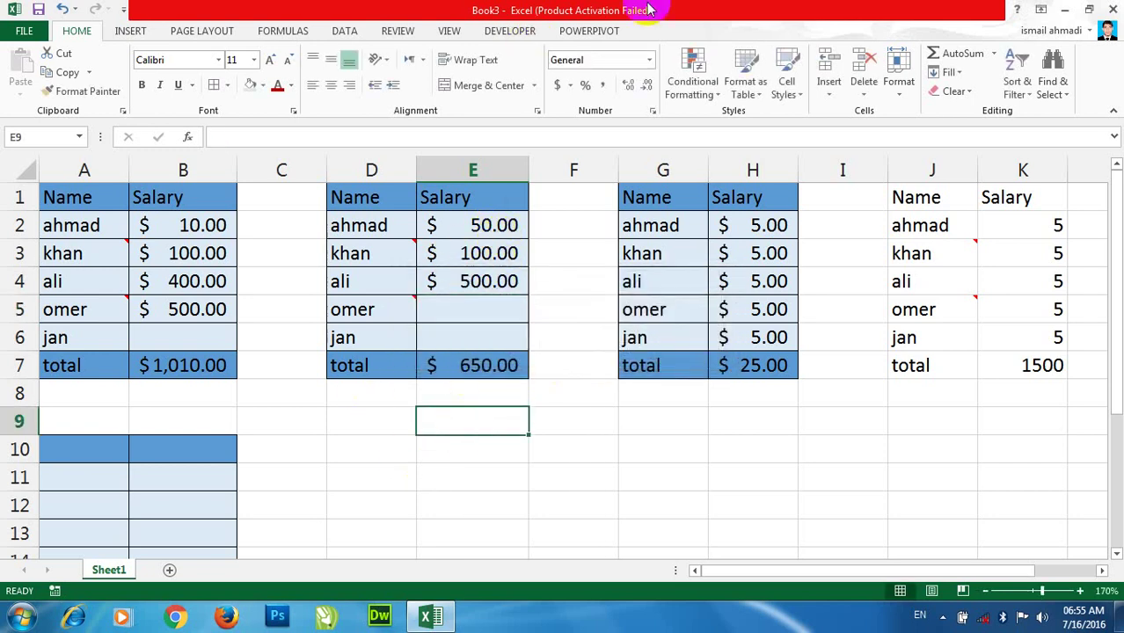
pyautogui.moveTo(208, 363); pyautogui.dragTo(48, 160)
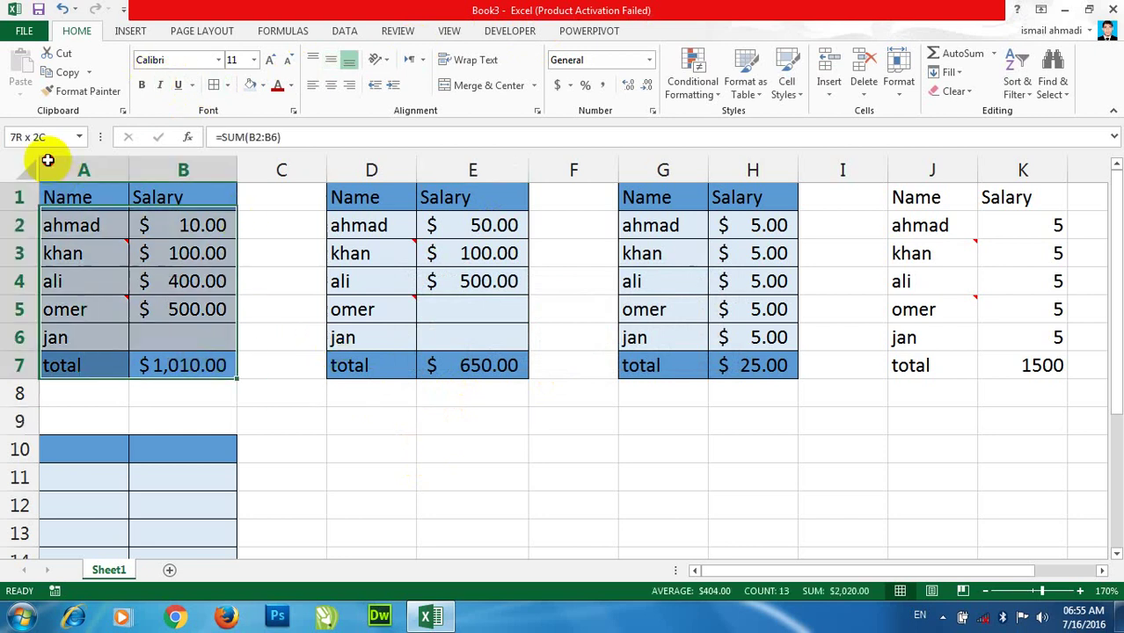
pyautogui.click(55, 72)
# Step: Open Paste Special on D10, cancel it without pasting, and minimize Excel
pyautogui.click(369, 449)
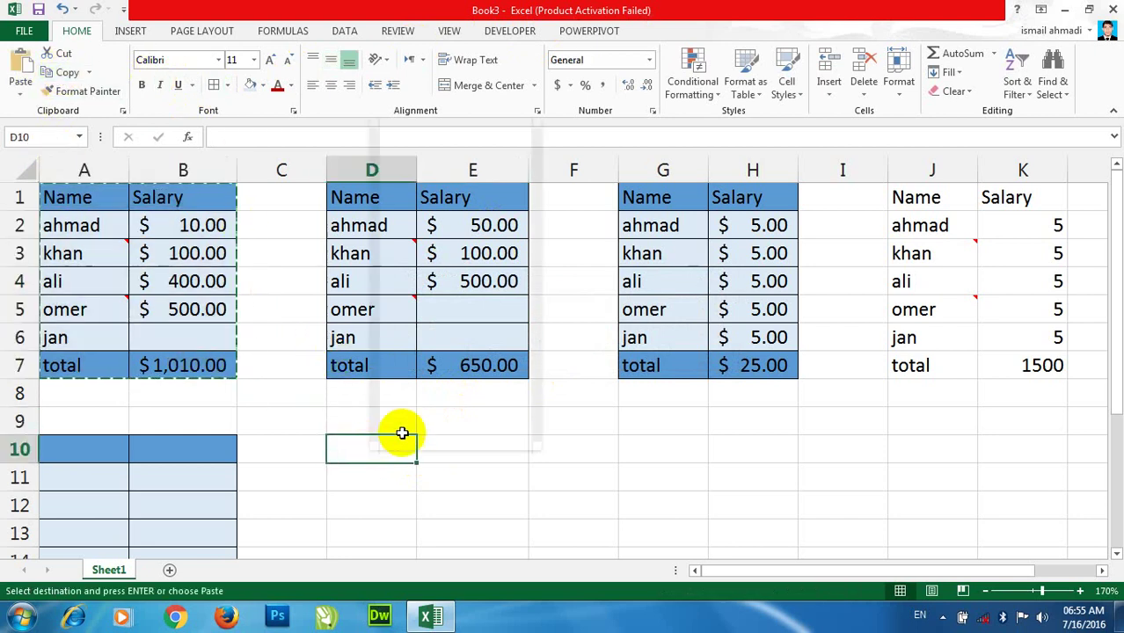
pyautogui.rightClick(402, 433)
pyautogui.click(442, 221)
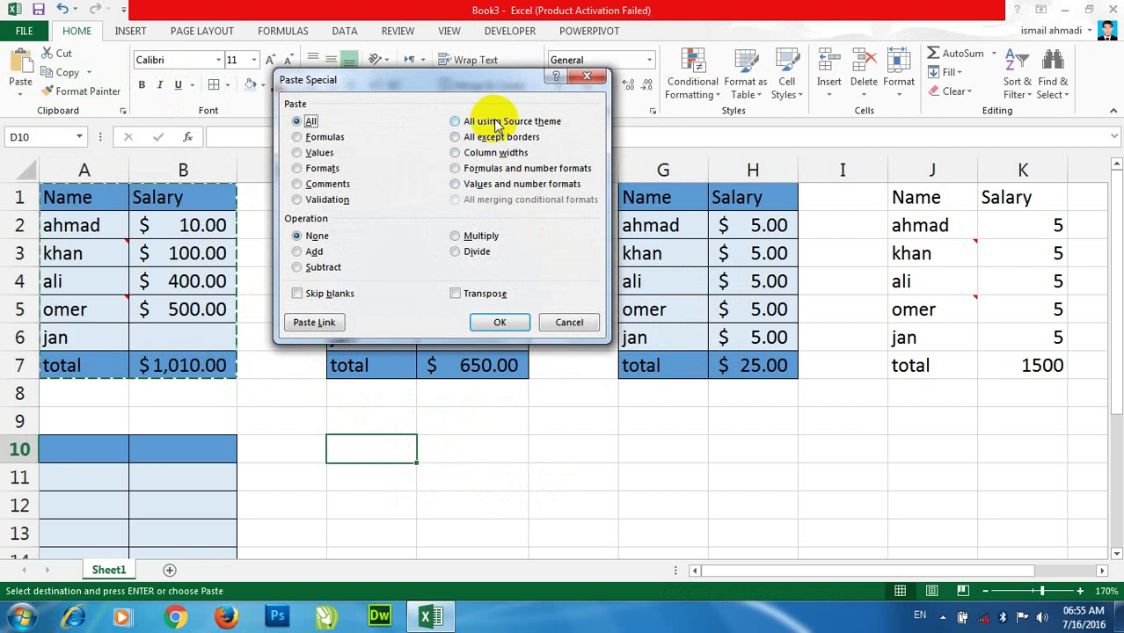
pyautogui.click(571, 320)
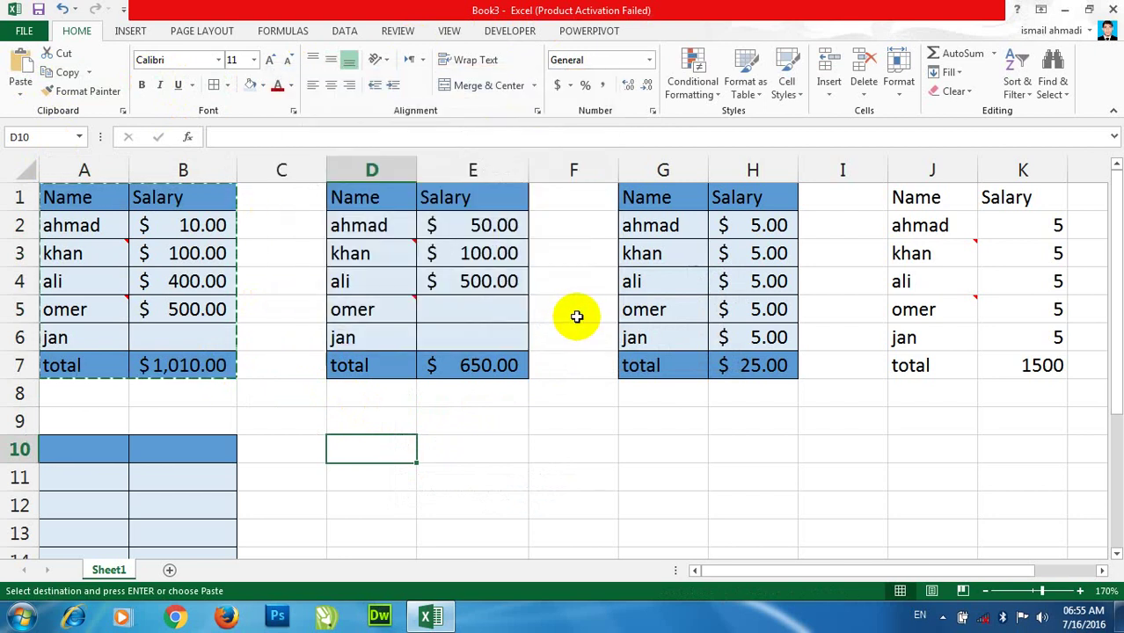
pyautogui.click(1063, 10)
# Step: Open the desktop Personalization settings, close them, and bring the Excel workbook back
pyautogui.rightClick(637, 414)
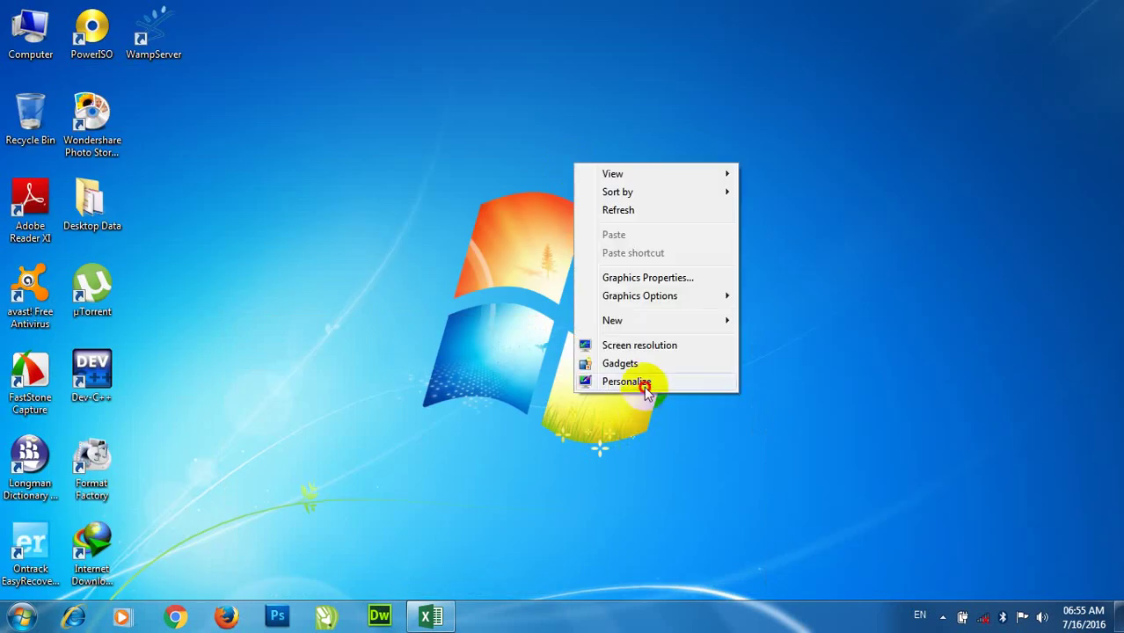
pyautogui.click(444, 197)
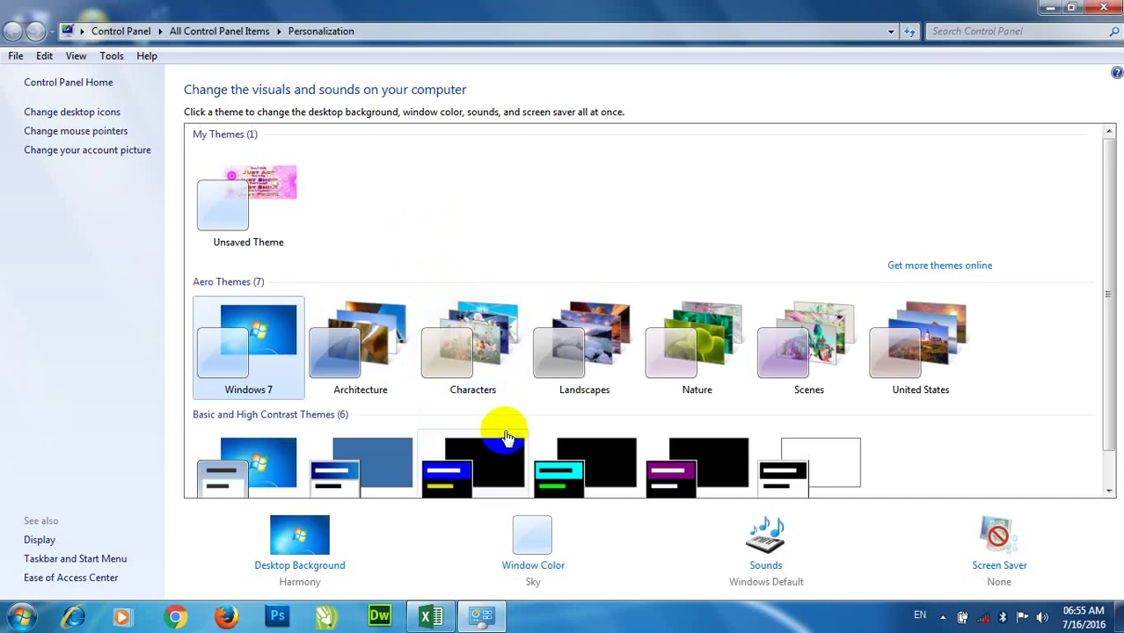
pyautogui.click(1100, 8)
pyautogui.click(435, 615)
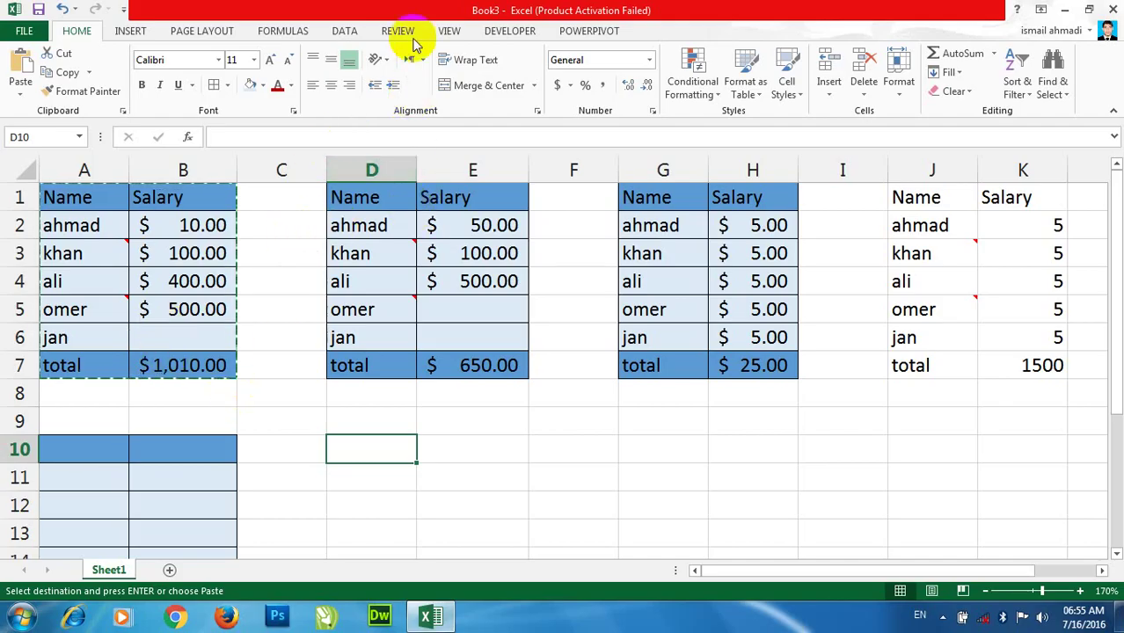
# Step: Apply the Facet theme from Page Layout, then add a blank Sheet2
pyautogui.click(211, 30)
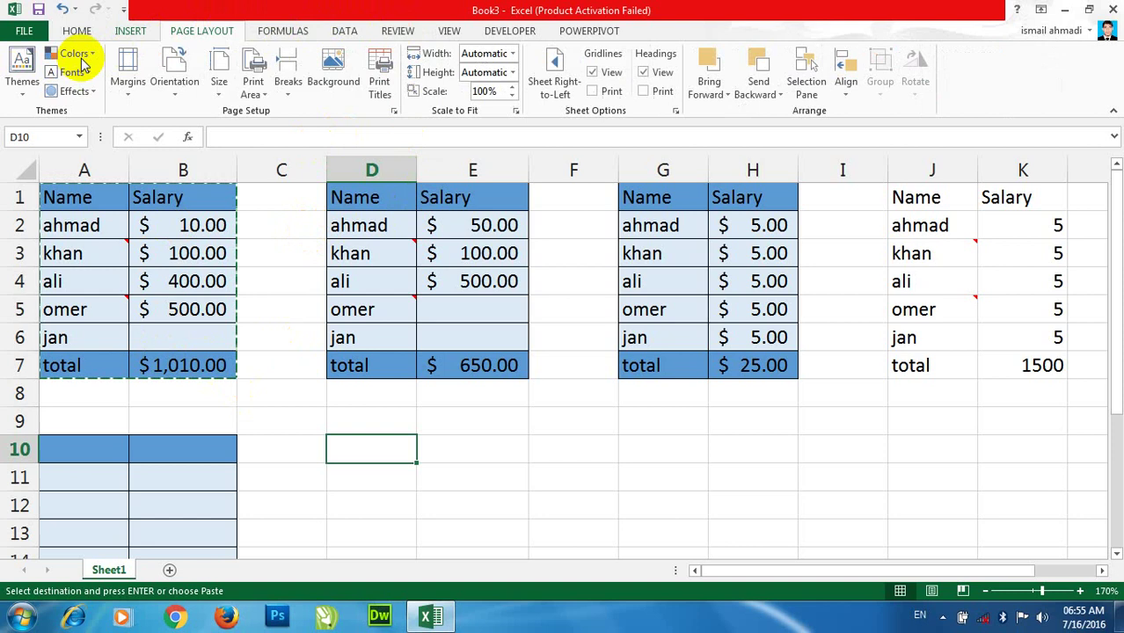
pyautogui.click(34, 95)
pyautogui.click(93, 226)
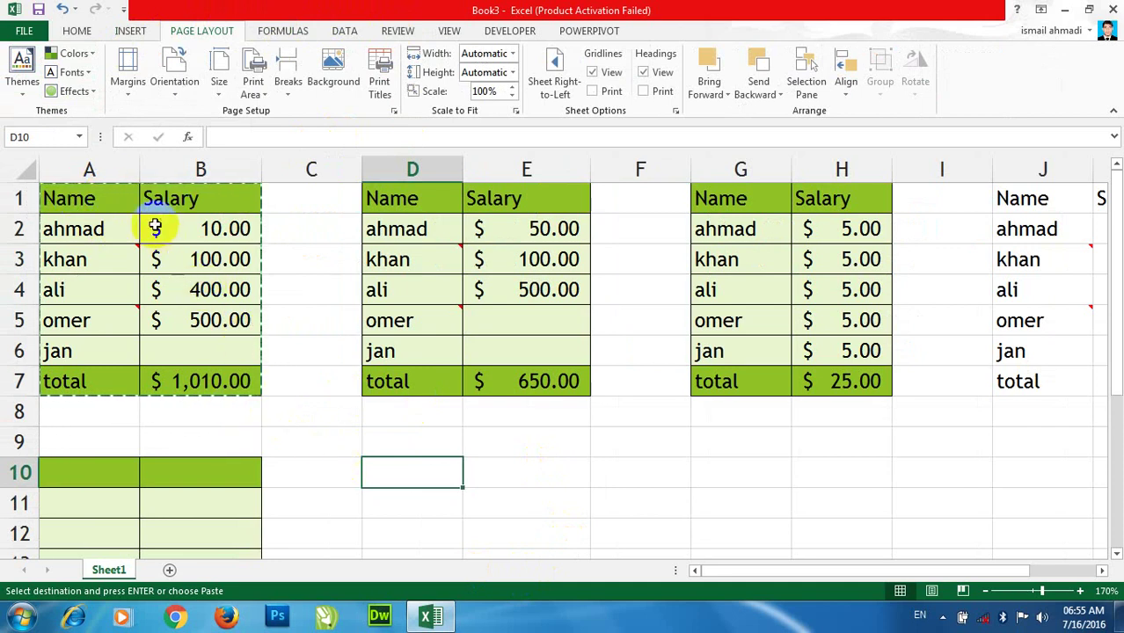
pyautogui.click(169, 570)
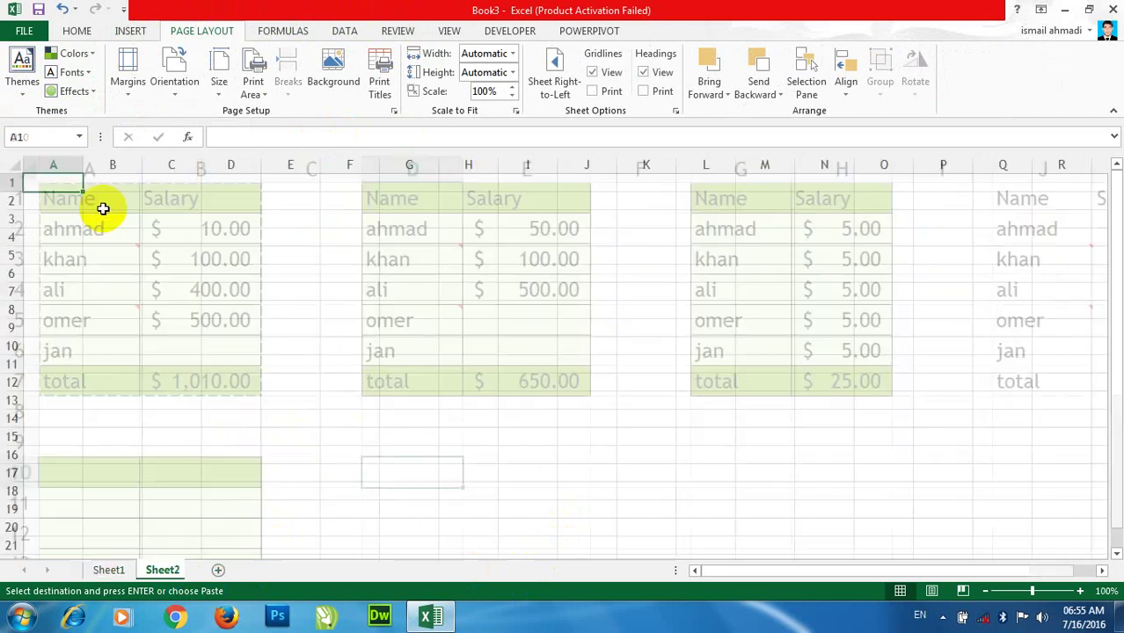
# Step: Paste the salary table into Sheet2's A1 using the source theme, and autofit column B
pyautogui.click(72, 33)
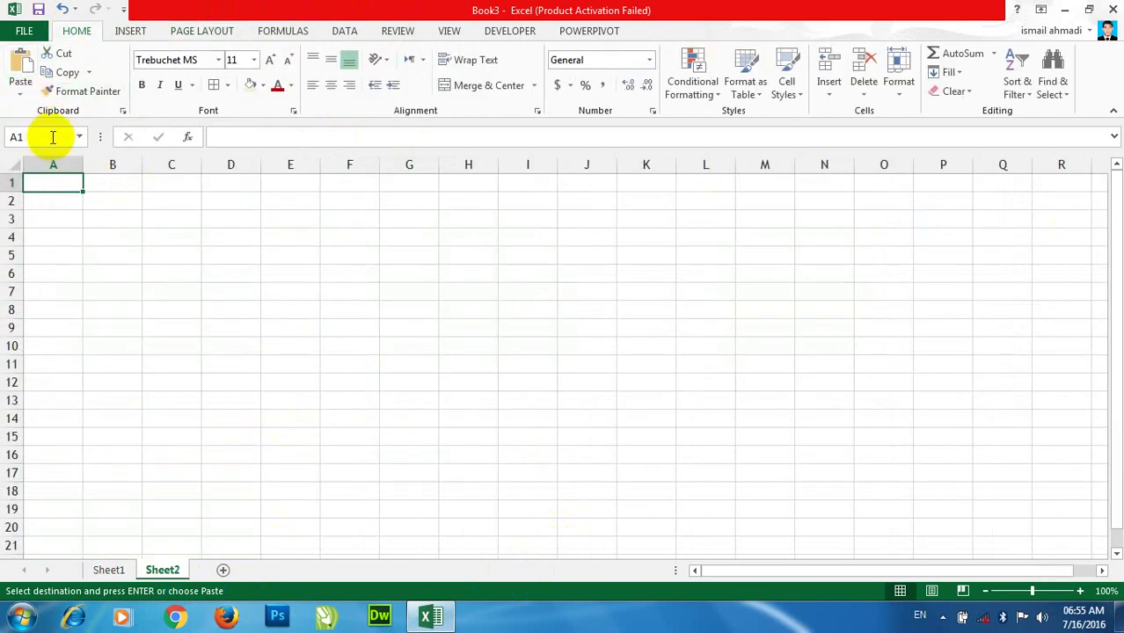
pyautogui.click(20, 87)
pyautogui.click(126, 274)
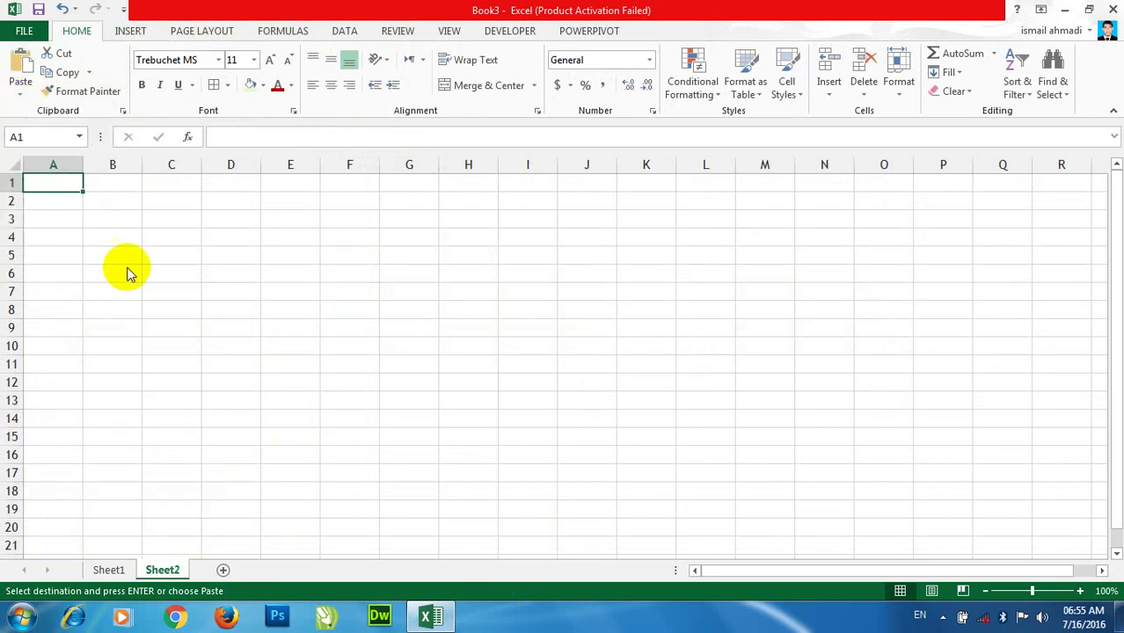
pyautogui.click(906, 118)
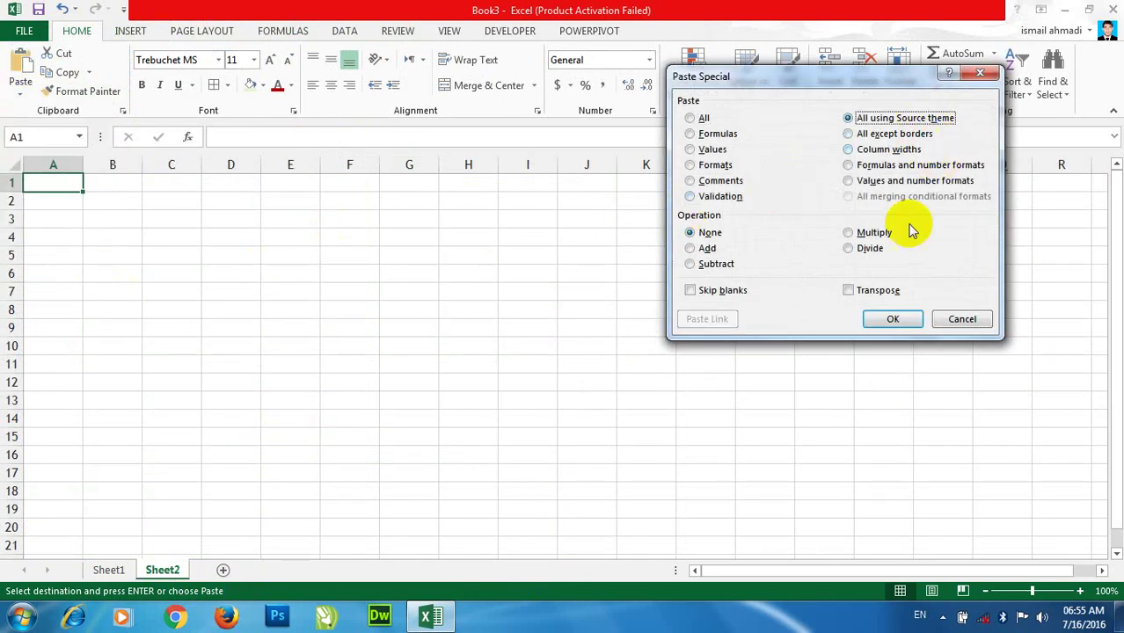
pyautogui.click(893, 326)
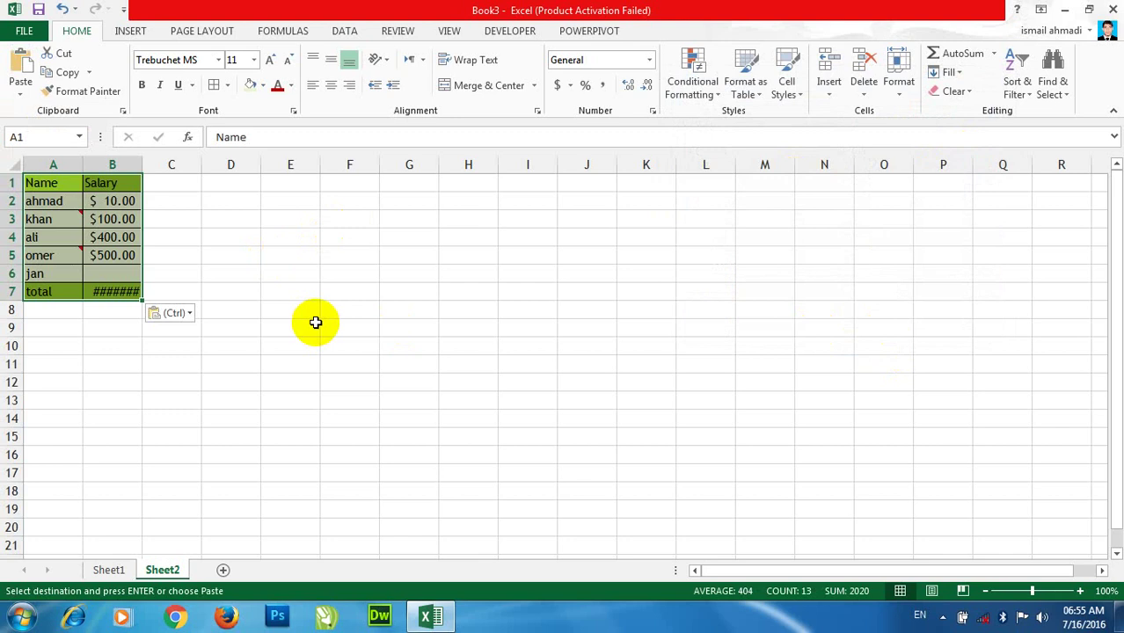
pyautogui.doubleClick(155, 164)
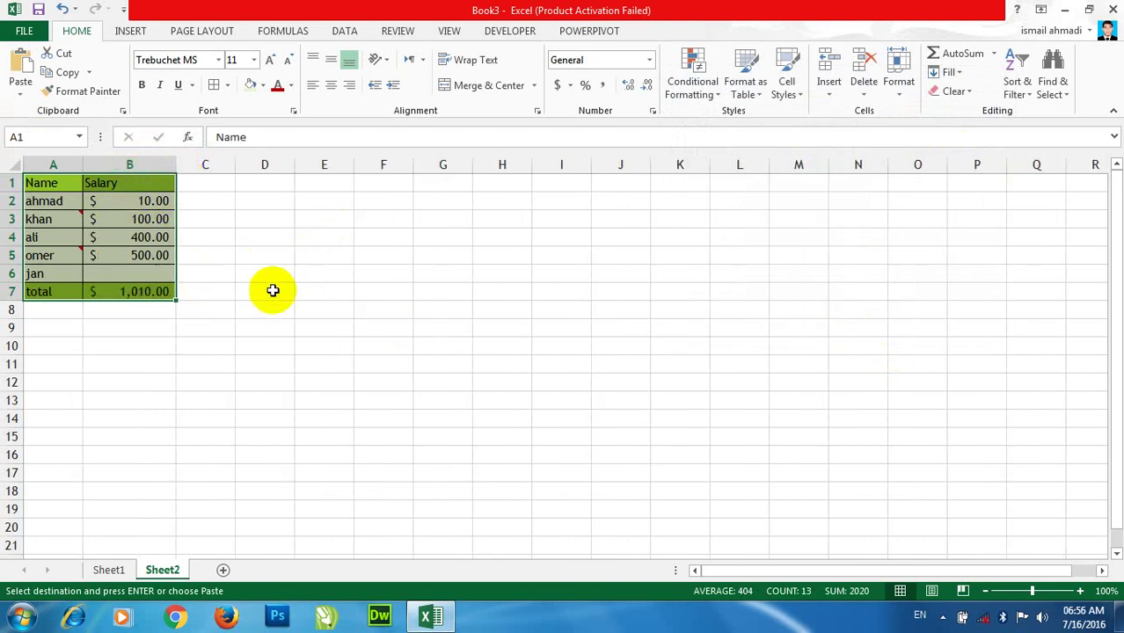
# Step: Open Paste Special on D1 and cancel it without pasting
pyautogui.rightClick(271, 185)
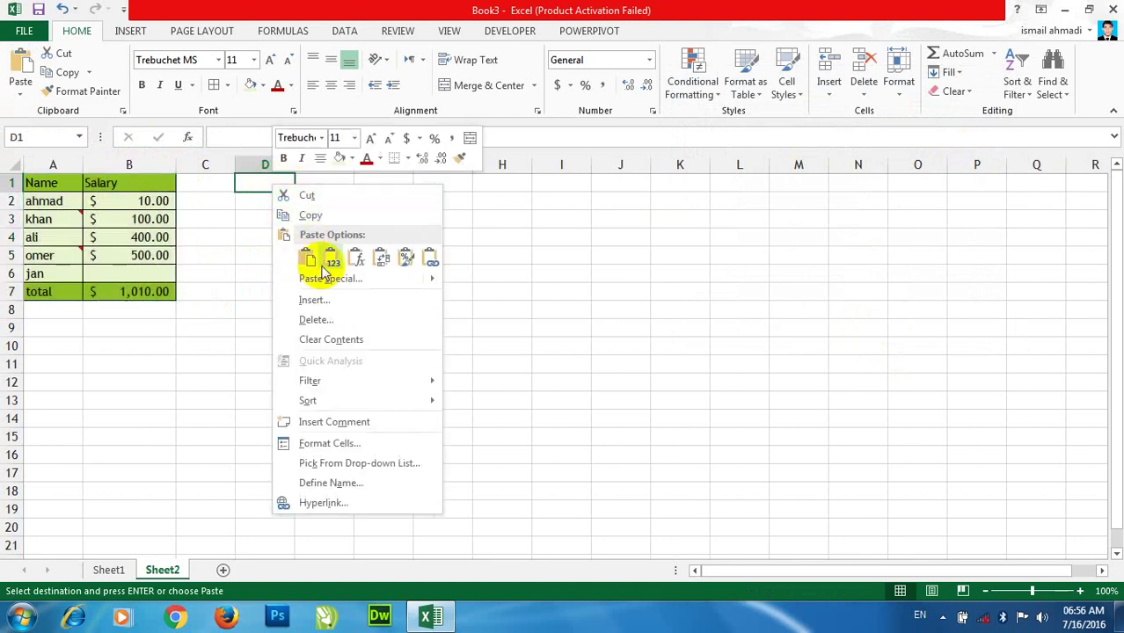
pyautogui.click(322, 278)
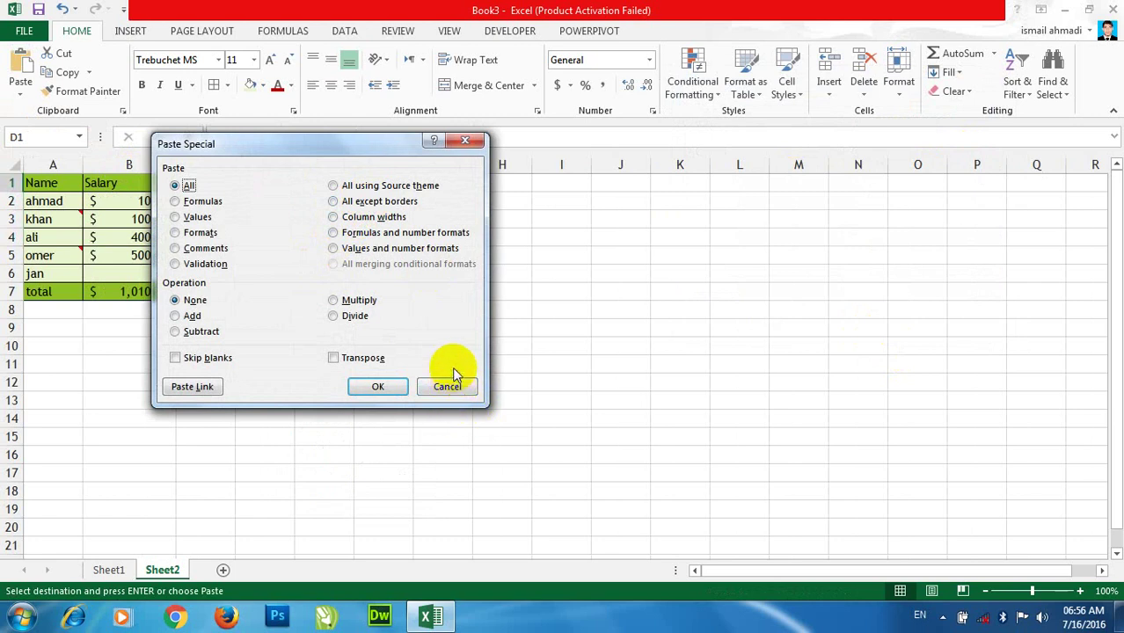
pyautogui.click(379, 387)
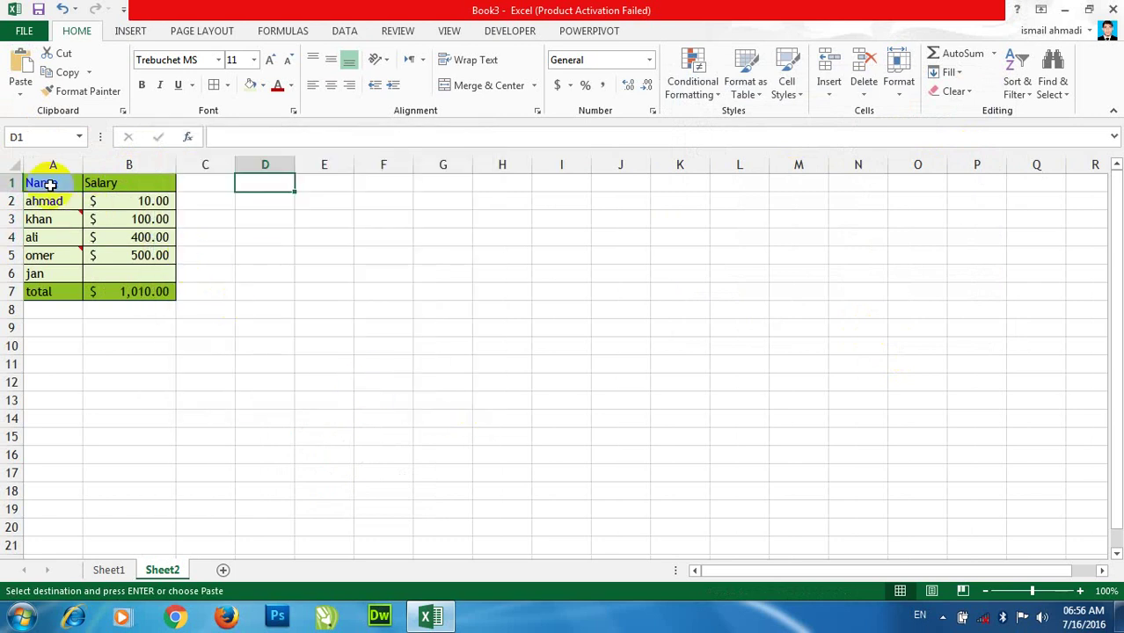
# Step: Copy A1:B7 and paste it into E1 with All except borders
pyautogui.moveTo(51, 184); pyautogui.dragTo(132, 291)
pyautogui.click(59, 73)
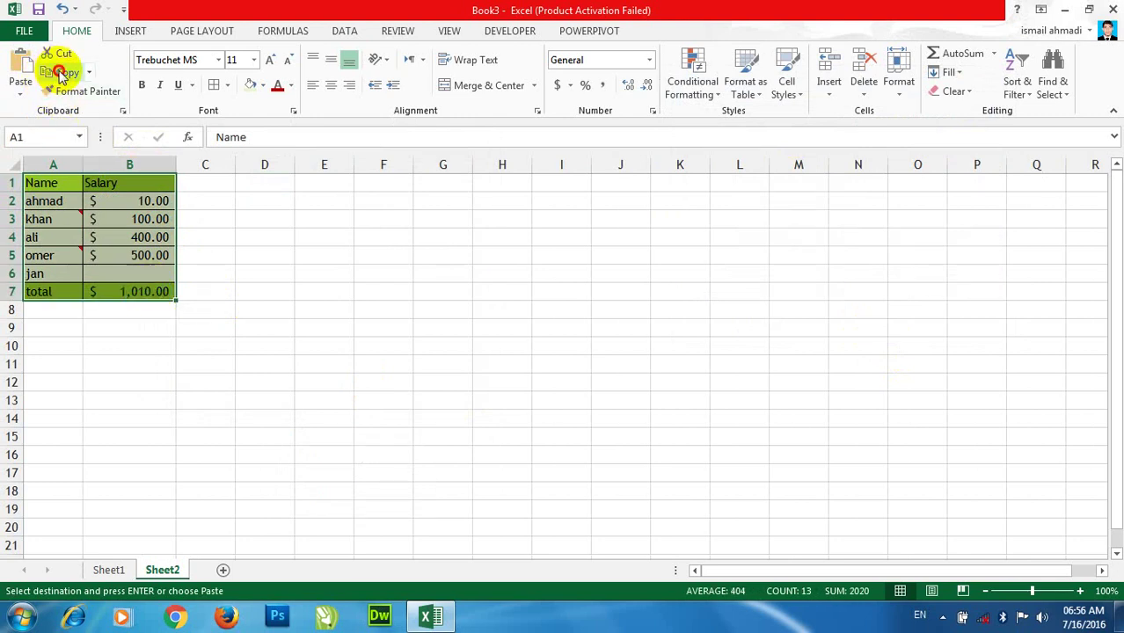
pyautogui.click(323, 180)
pyautogui.click(20, 97)
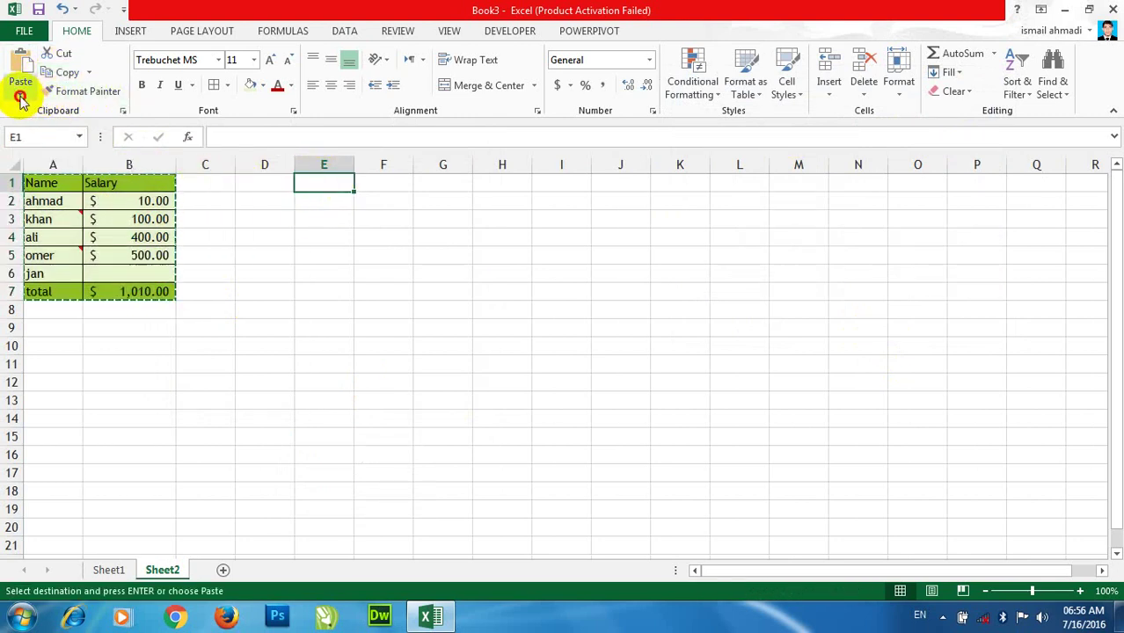
pyautogui.click(84, 265)
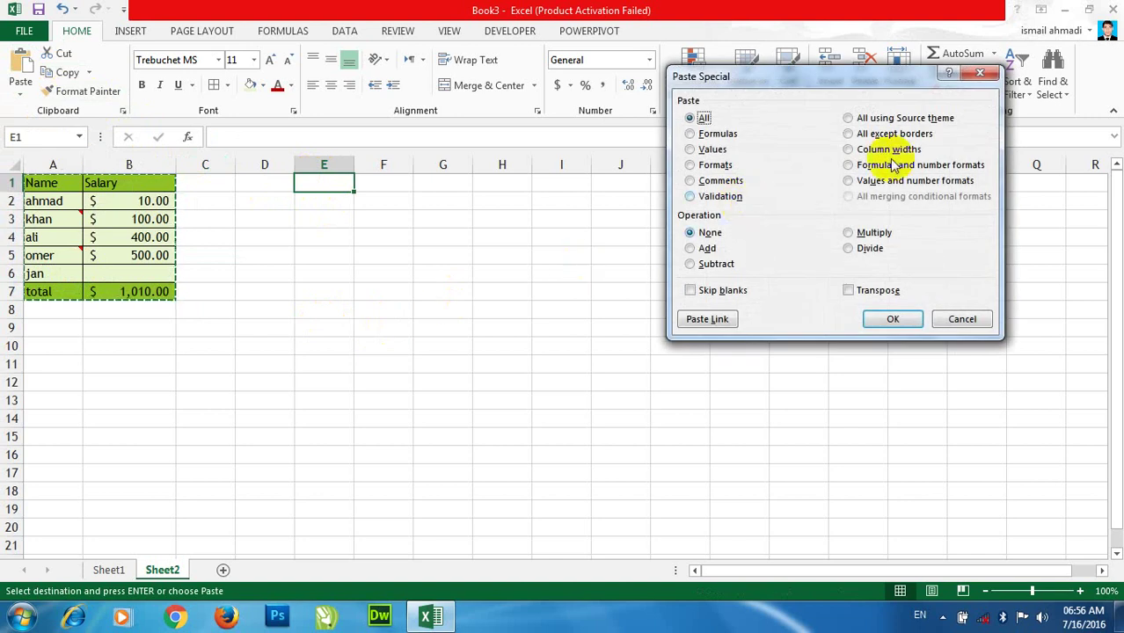
pyautogui.click(894, 133)
pyautogui.click(892, 318)
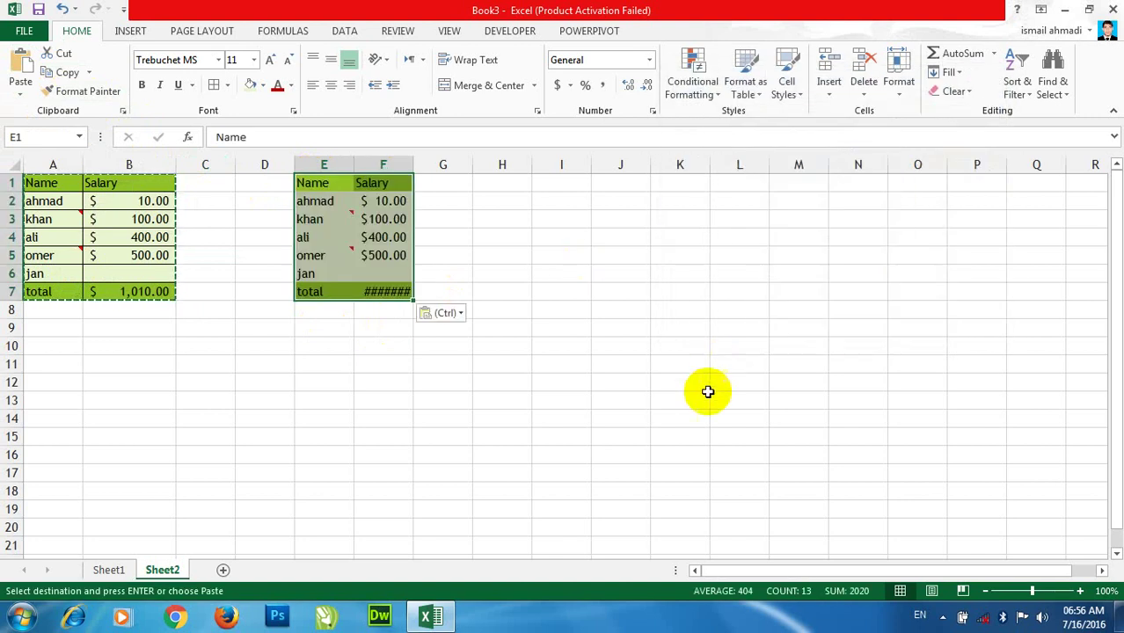
# Step: Try widening column F to fit the total, undoing each change
pyautogui.click(708, 392)
pyautogui.doubleClick(414, 165)
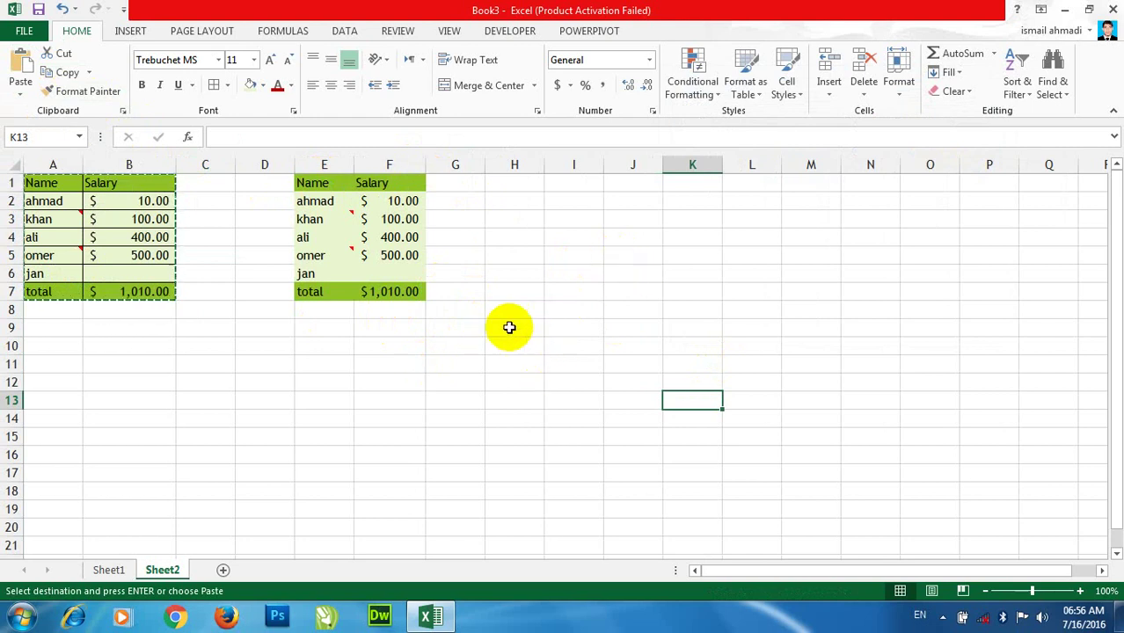
pyautogui.hotkey('ctrl', 'z')
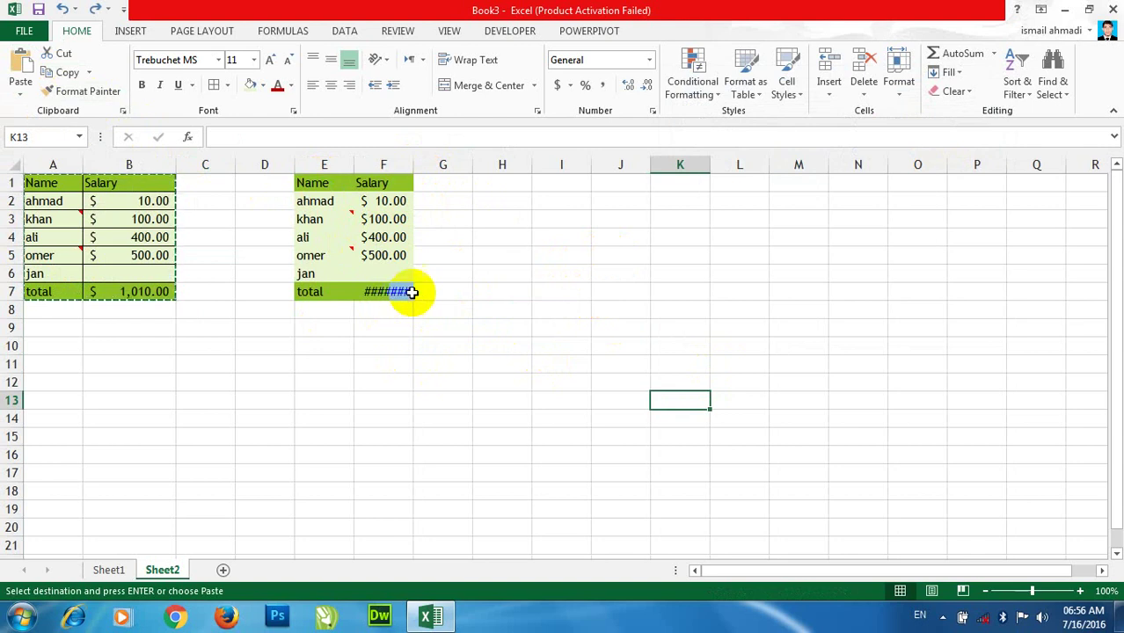
pyautogui.moveTo(411, 166); pyautogui.dragTo(432, 165)
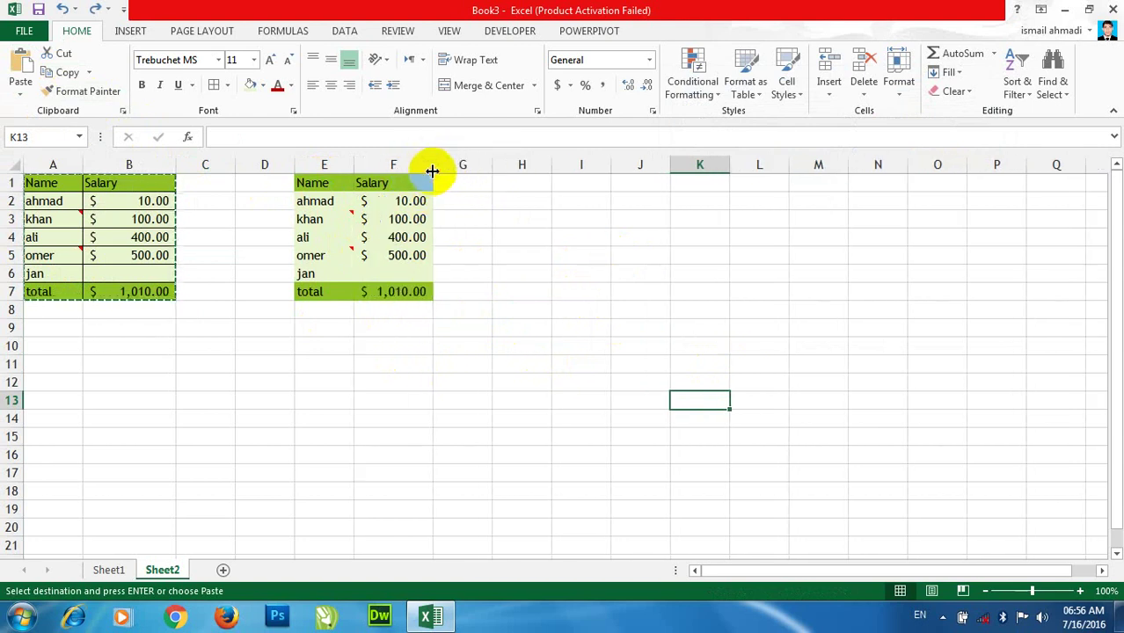
pyautogui.hotkey('ctrl', 'z')
# Step: Paste only the source column widths onto E1:F7, then add a blank Sheet3
pyautogui.moveTo(327, 183); pyautogui.dragTo(389, 286)
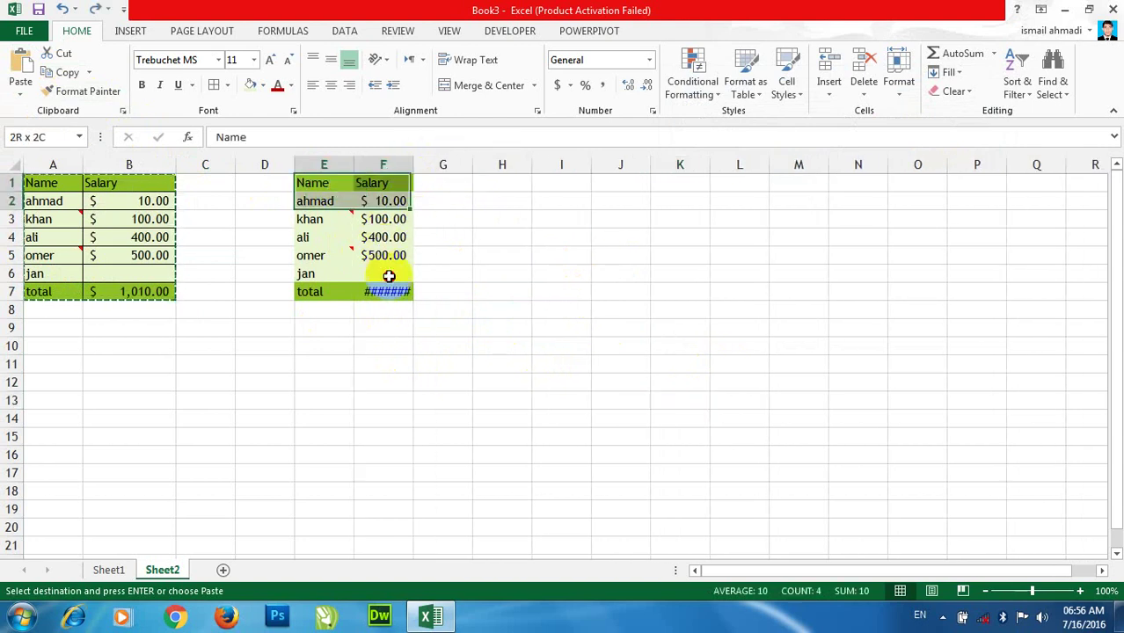
pyautogui.click(20, 92)
pyautogui.click(63, 269)
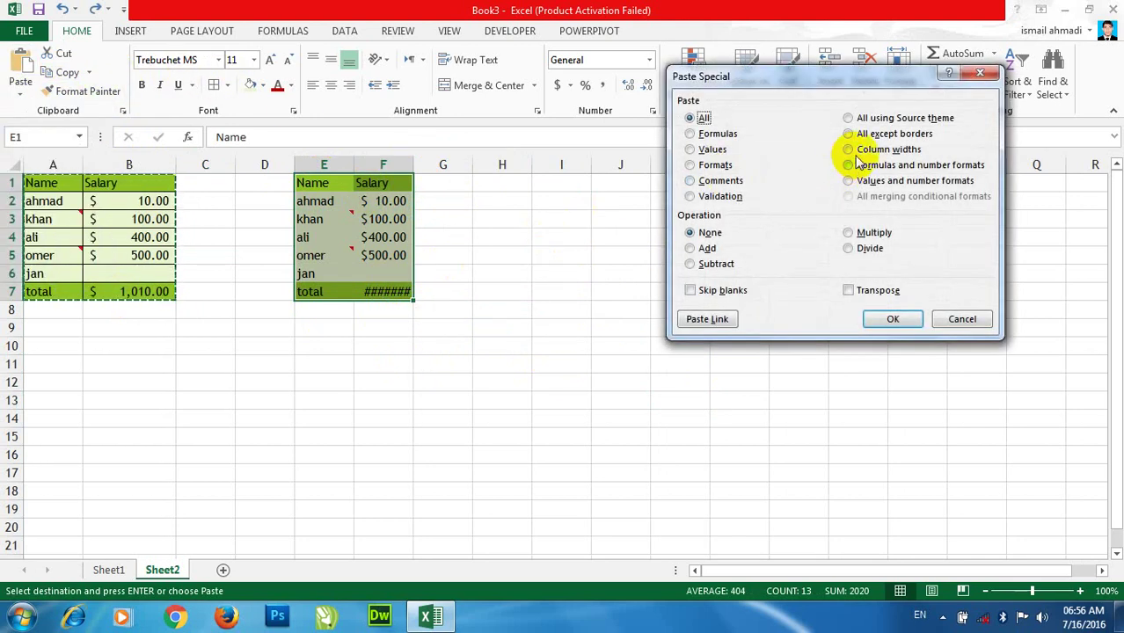
pyautogui.click(850, 151)
pyautogui.click(895, 318)
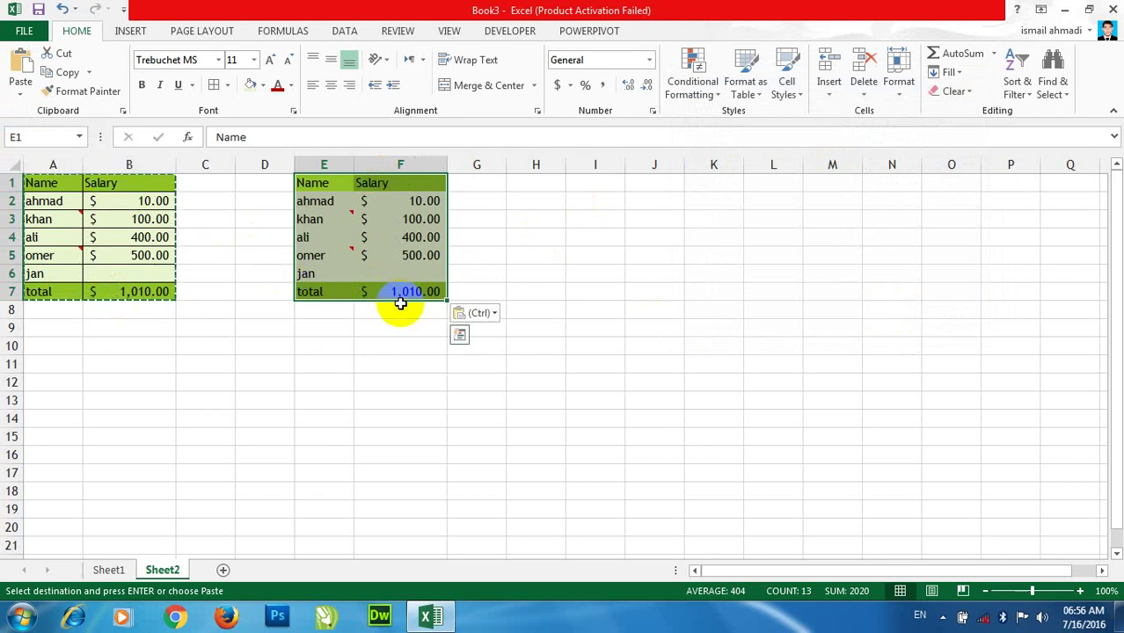
pyautogui.click(735, 360)
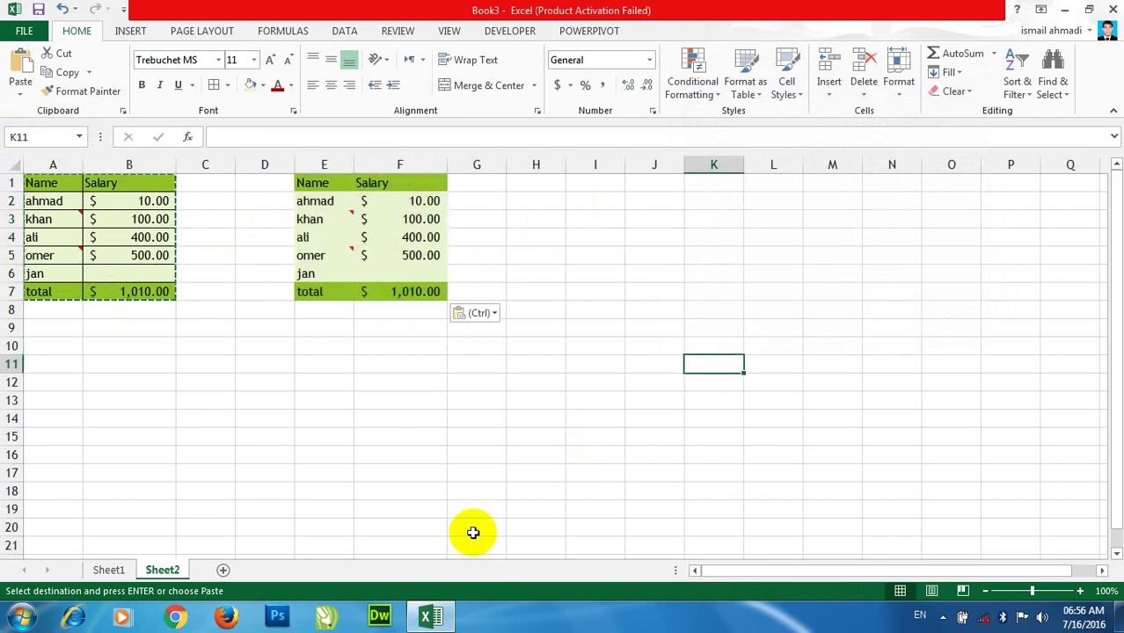
pyautogui.click(222, 571)
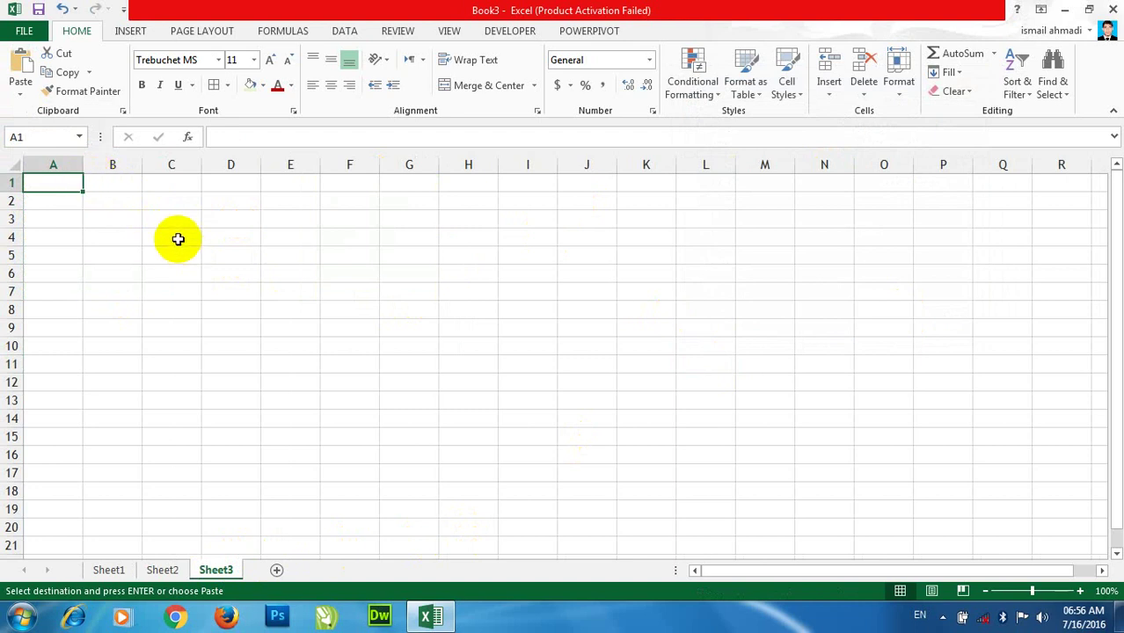
# Step: Narrow column A and paste its column width onto B1:AW1
pyautogui.moveTo(84, 164)
pyautogui.mouseDown()
pyautogui.moveTo(36, 167)
pyautogui.moveTo(44, 169)
pyautogui.mouseUp()
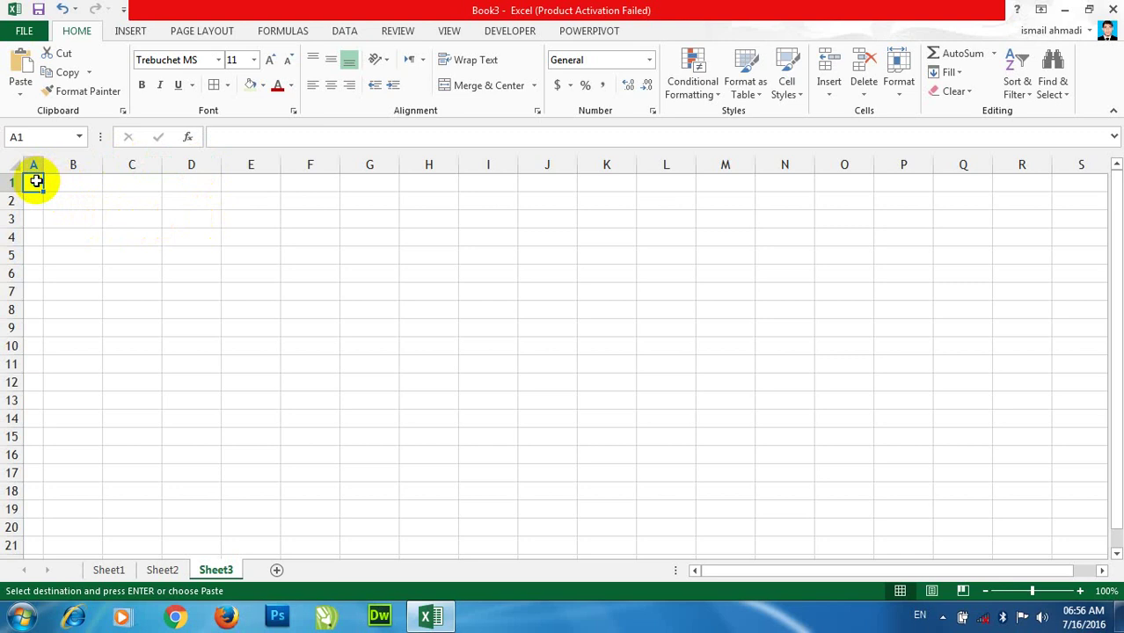
pyautogui.rightClick(35, 181)
pyautogui.click(80, 212)
pyautogui.moveTo(83, 183)
pyautogui.mouseDown()
pyautogui.moveTo(425, 163)
pyautogui.moveTo(1120, 184)
pyautogui.mouseUp()
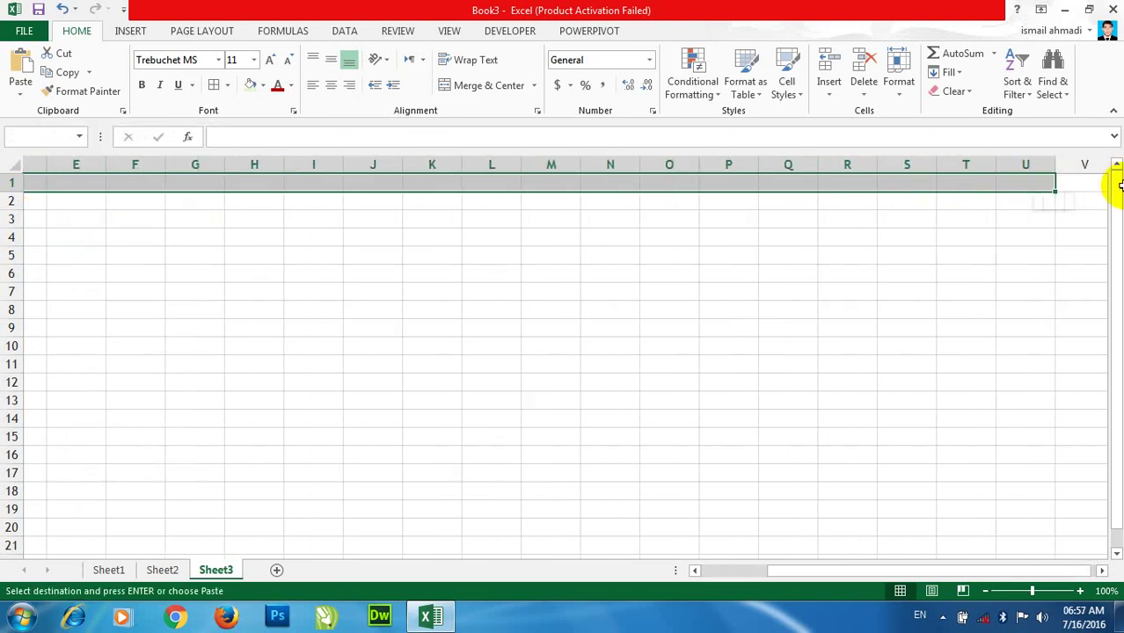
pyautogui.moveTo(1119, 185); pyautogui.dragTo(1114, 187)
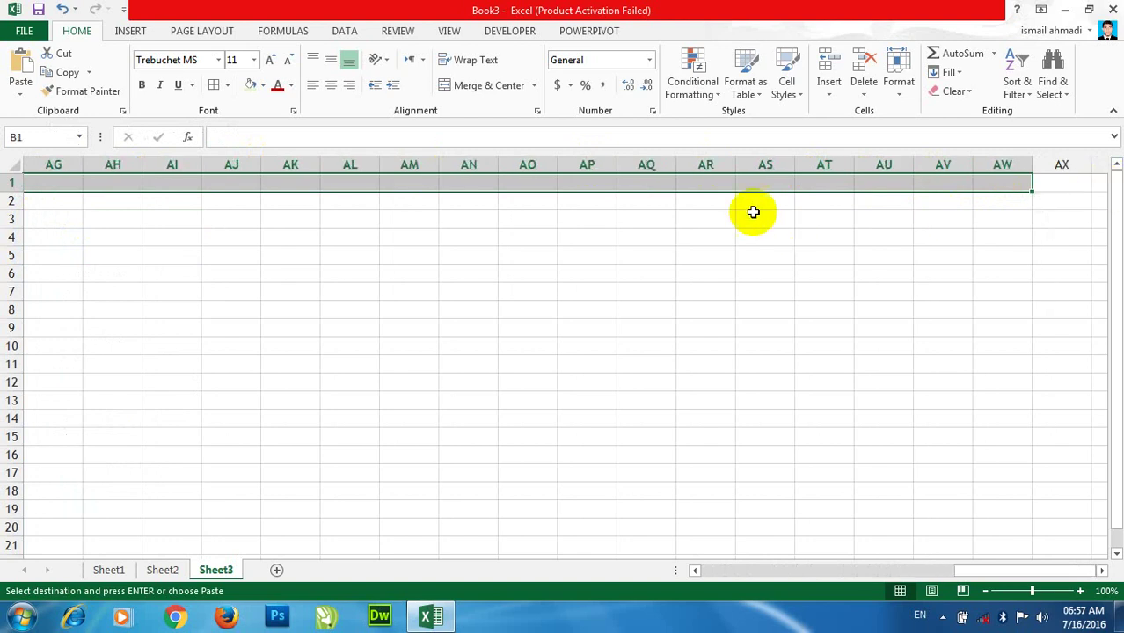
pyautogui.rightClick(685, 185)
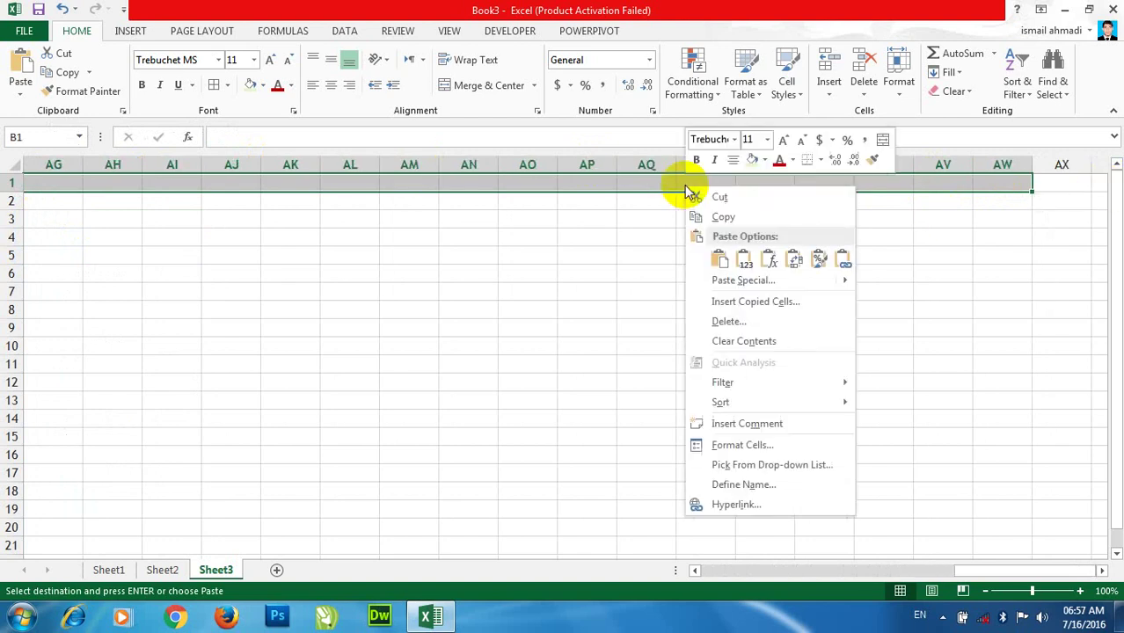
pyautogui.click(758, 279)
pyautogui.click(785, 217)
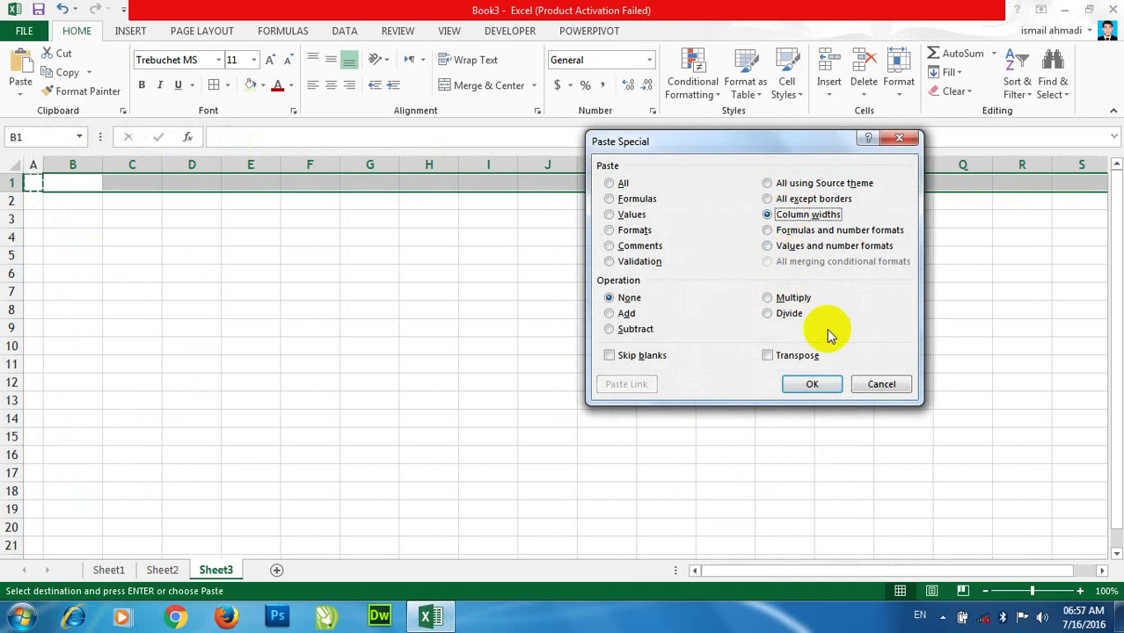
pyautogui.click(814, 383)
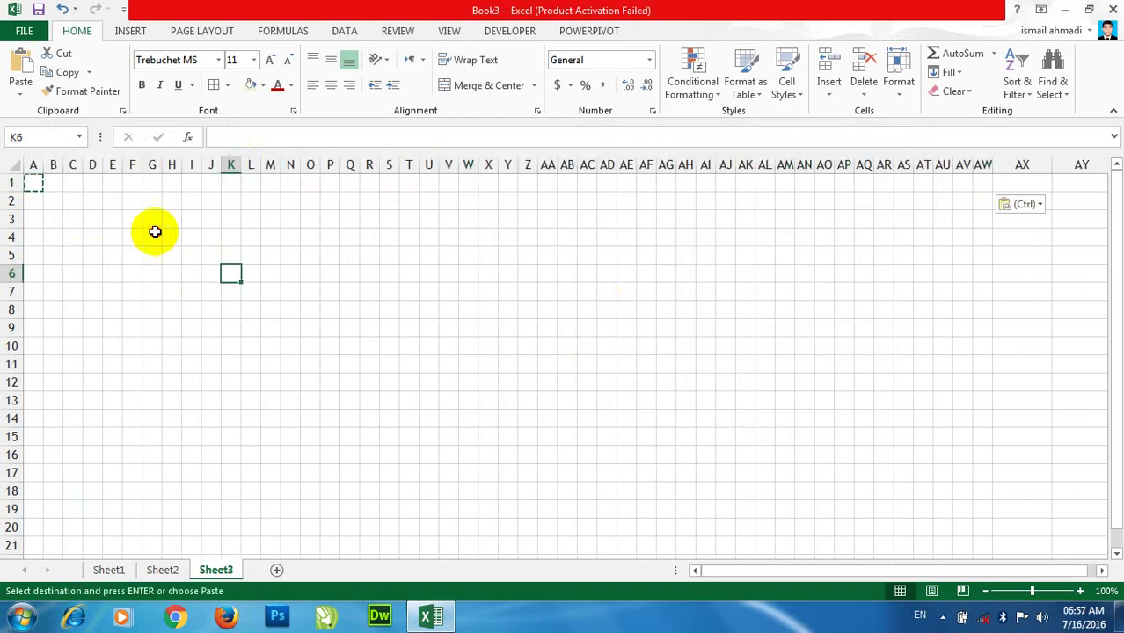
# Step: Open Paste Special at AA2, cancel it, and switch back to Sheet1
pyautogui.moveTo(154, 236); pyautogui.dragTo(669, 440)
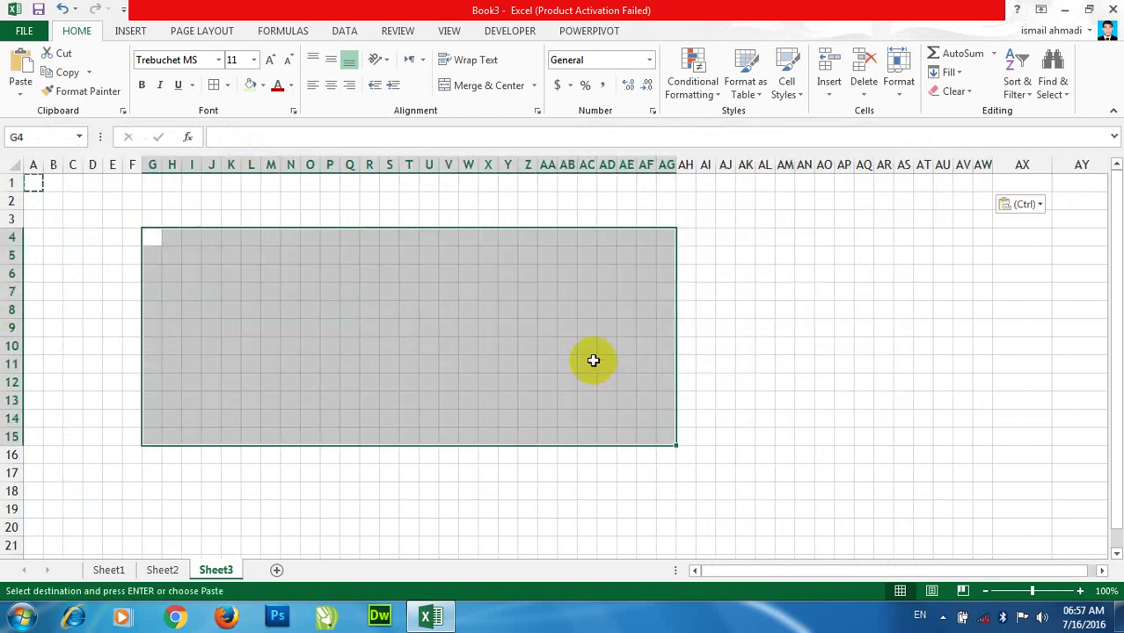
pyautogui.click(542, 201)
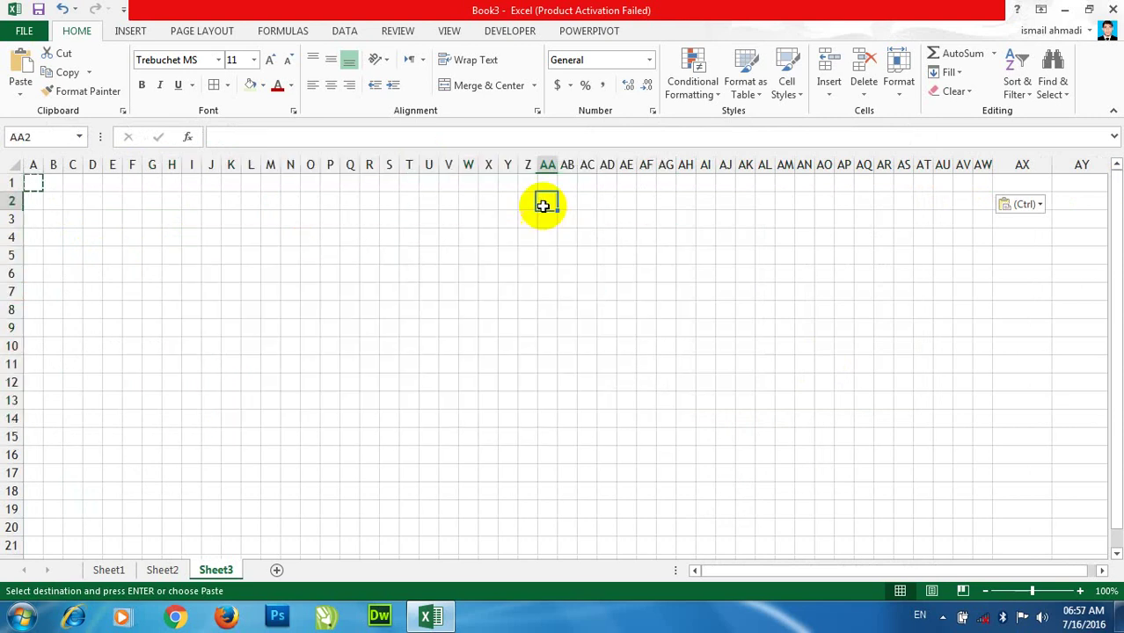
pyautogui.rightClick(542, 200)
pyautogui.click(624, 301)
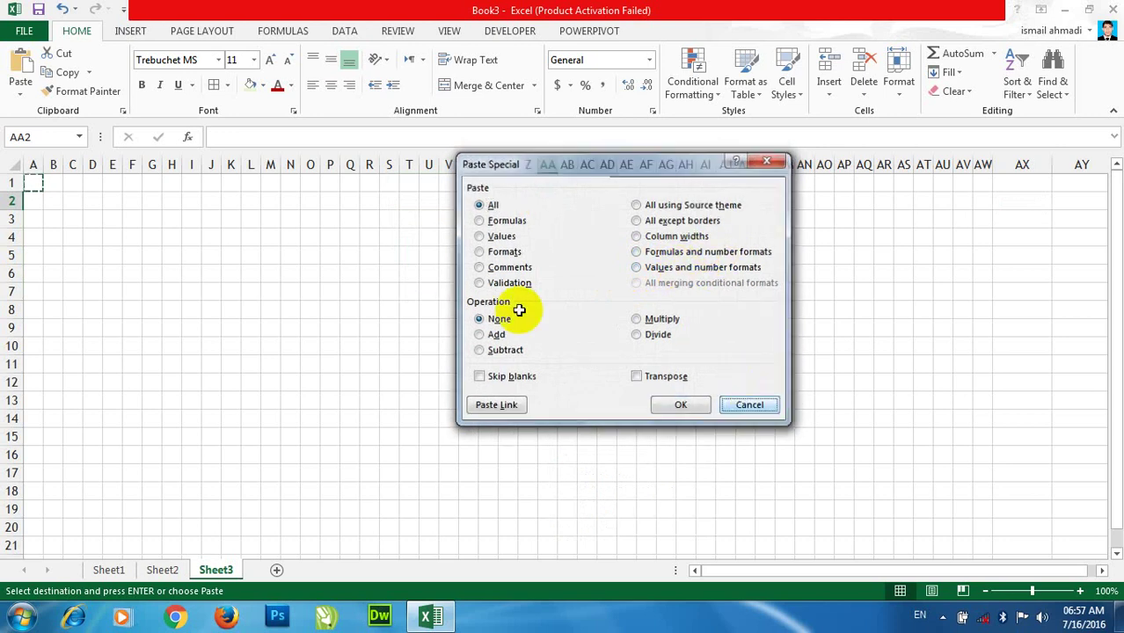
pyautogui.press('Escape')
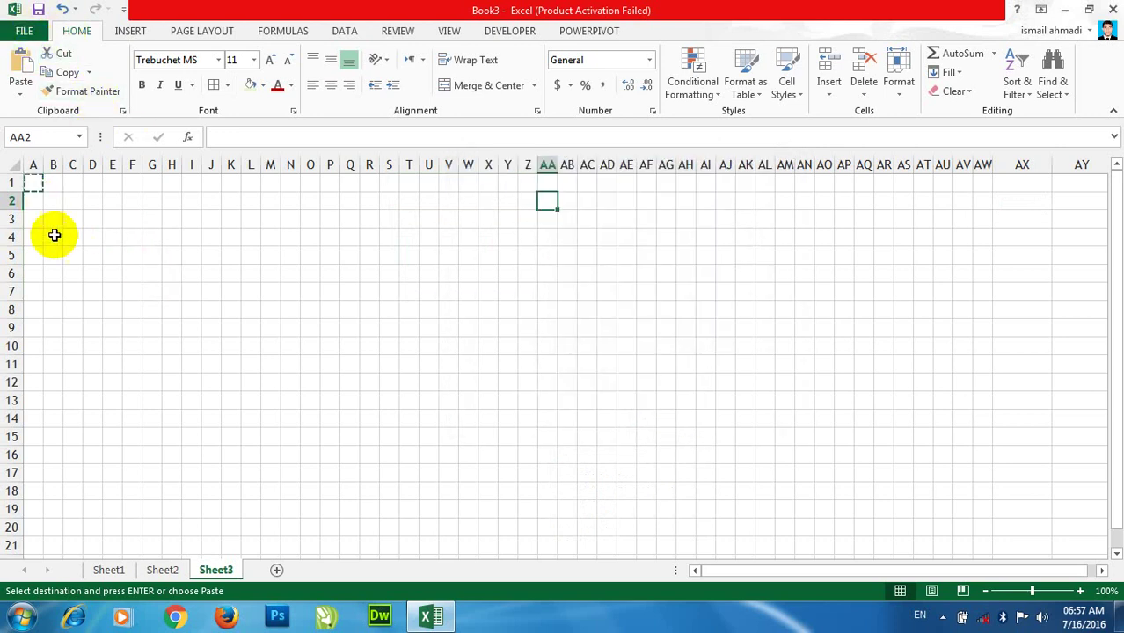
pyautogui.hotkey('ctrl', 'pageup')
pyautogui.hotkey('ctrl', 'pageup')
# Step: Zoom Sheet1 out to 10% and back in, then select the salary table A1:B7
pyautogui.click(943, 445)
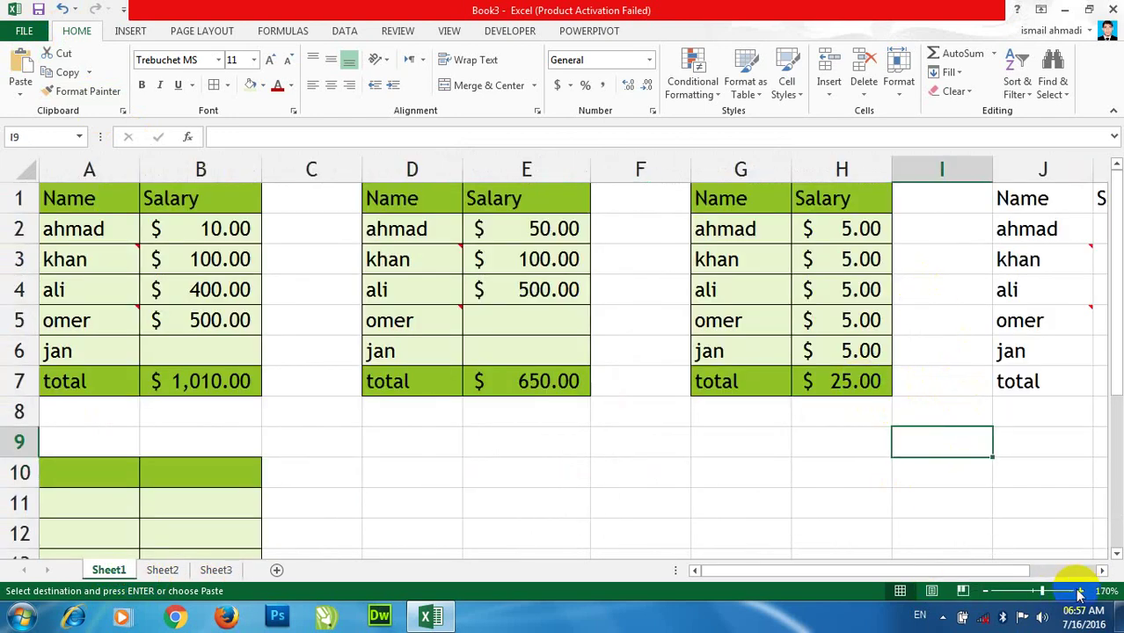
pyautogui.click(993, 593)
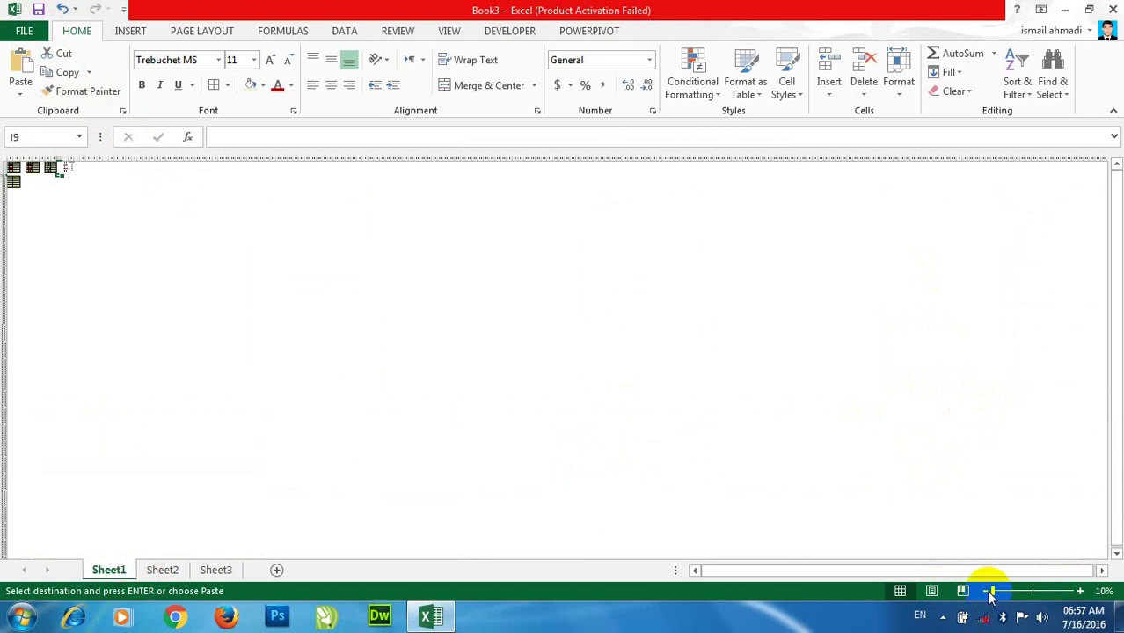
pyautogui.moveTo(998, 593); pyautogui.dragTo(1033, 596)
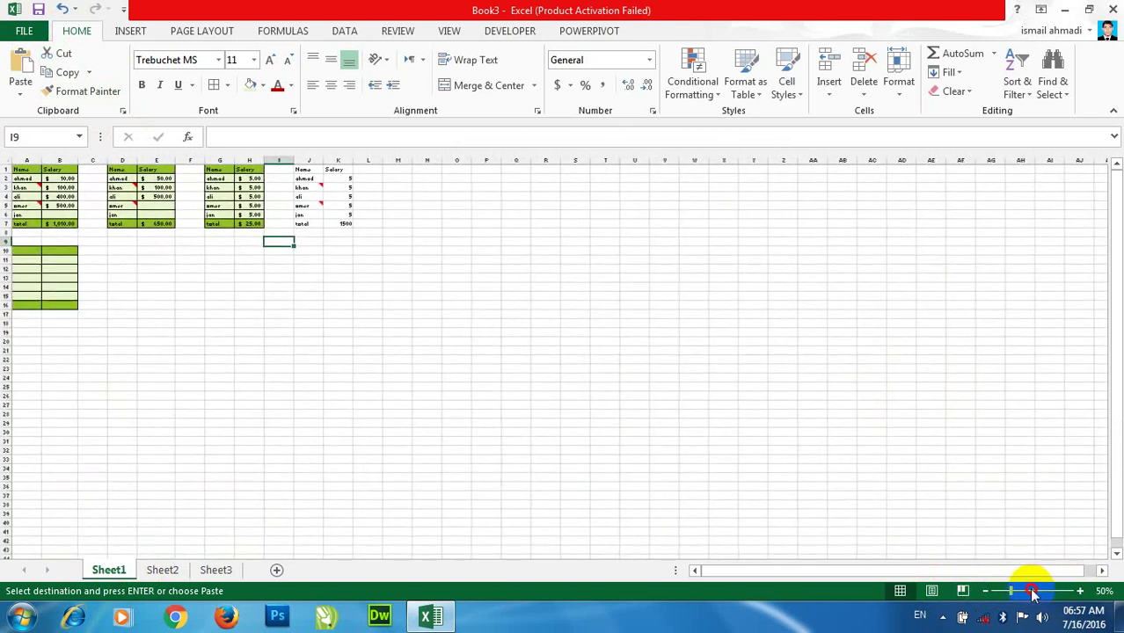
pyautogui.click(650, 377)
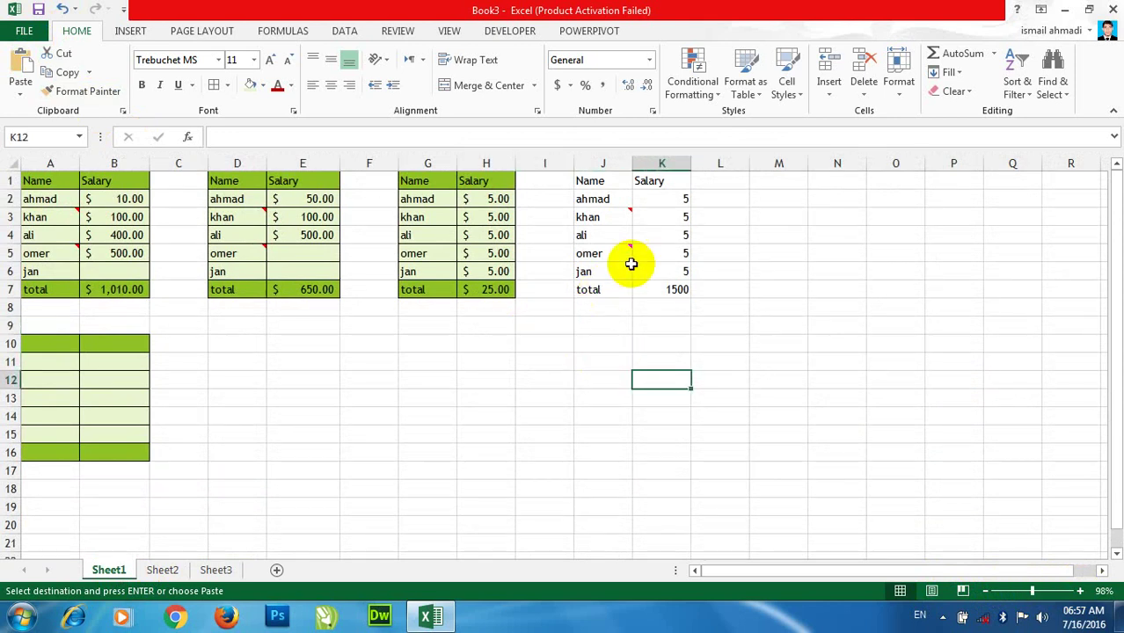
pyautogui.click(502, 291)
pyautogui.click(119, 291)
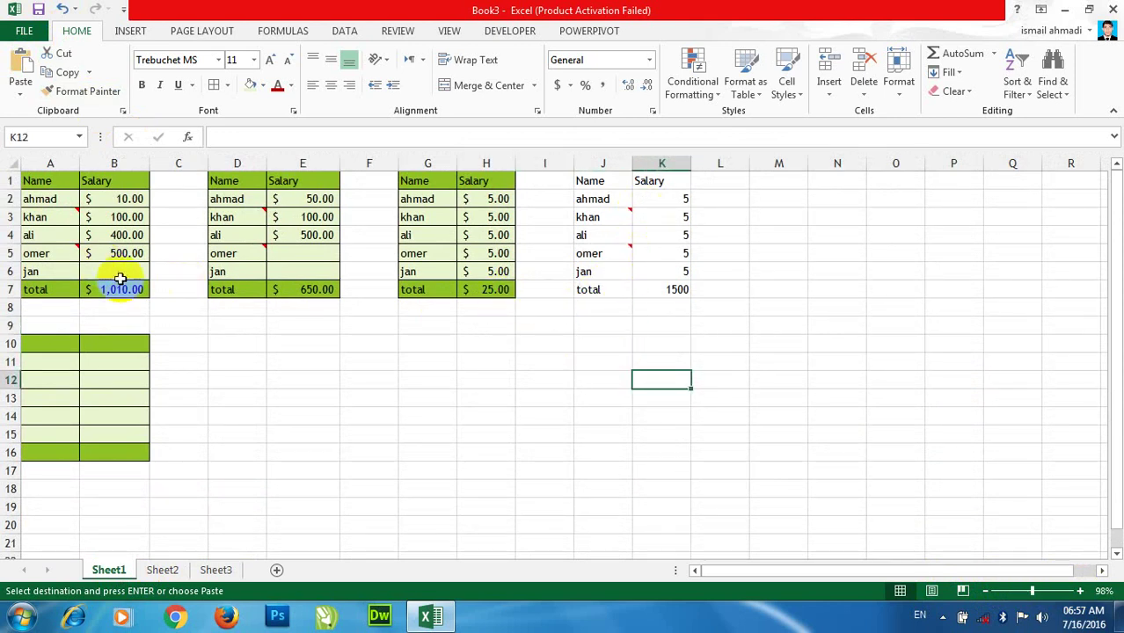
pyautogui.moveTo(119, 290); pyautogui.dragTo(5, 161)
# Step: Copy the salary table and paste formulas only into F12:G18
pyautogui.click(62, 72)
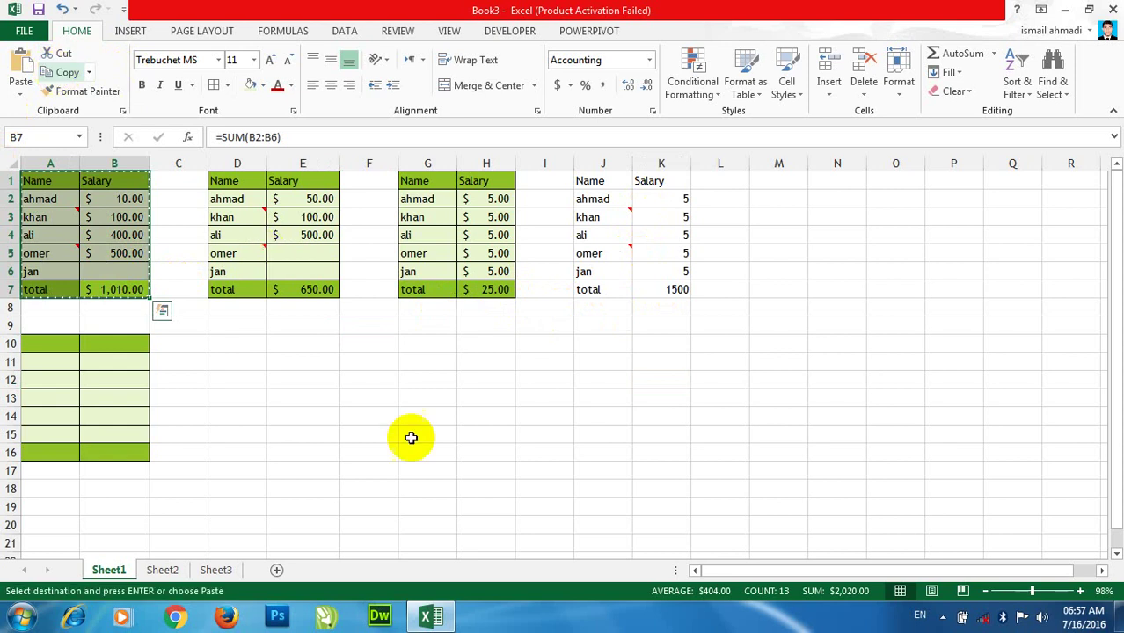
pyautogui.rightClick(374, 380)
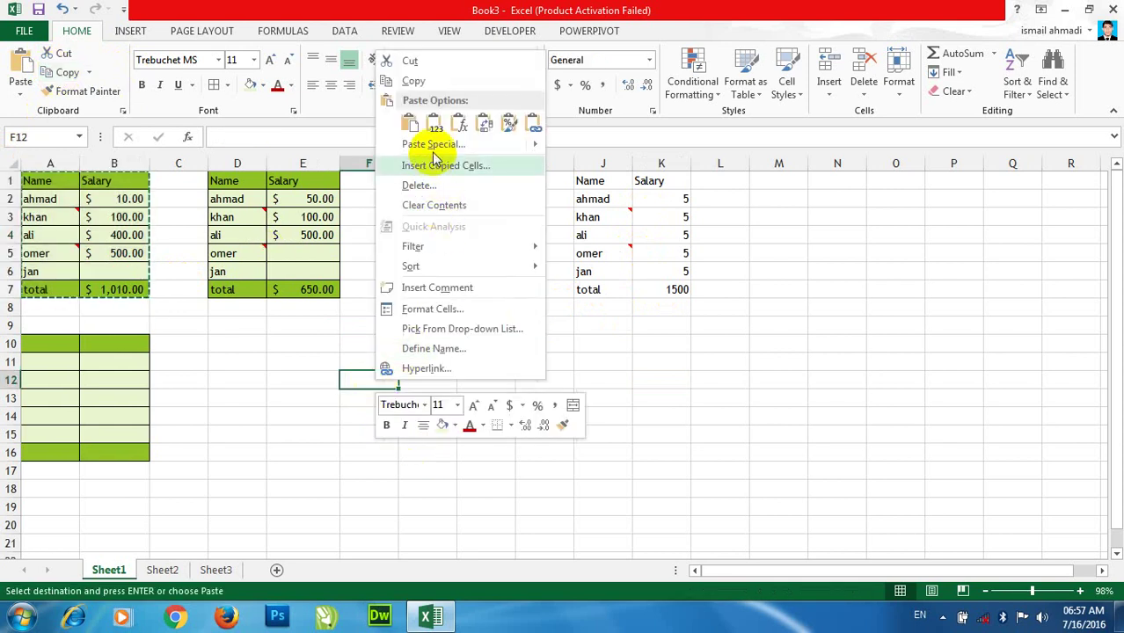
pyautogui.click(418, 146)
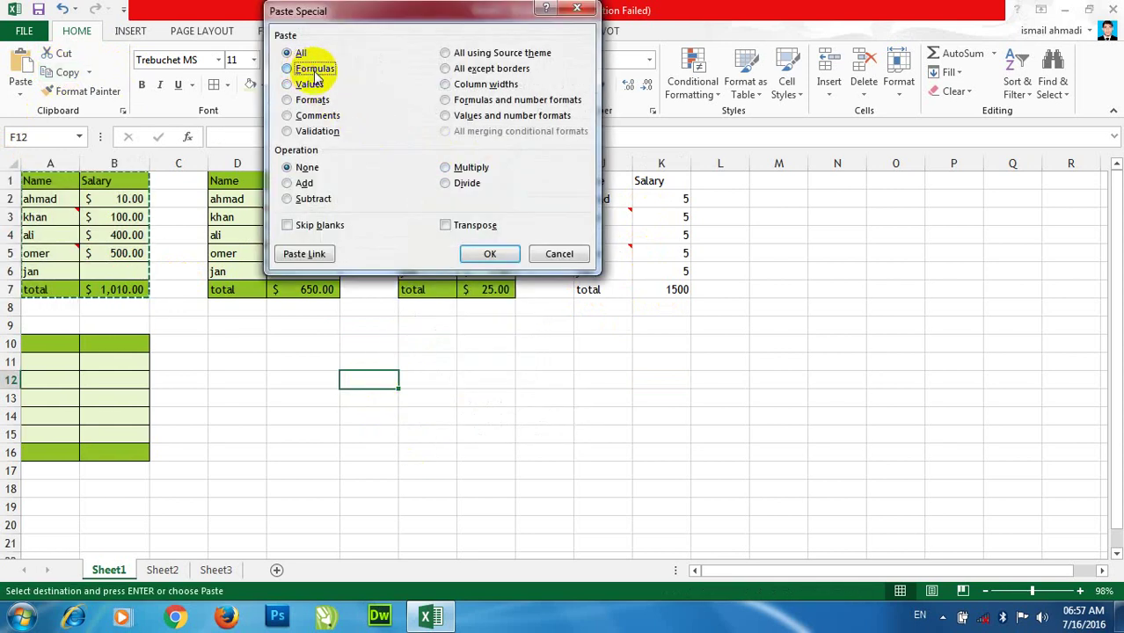
pyautogui.click(314, 70)
pyautogui.click(489, 253)
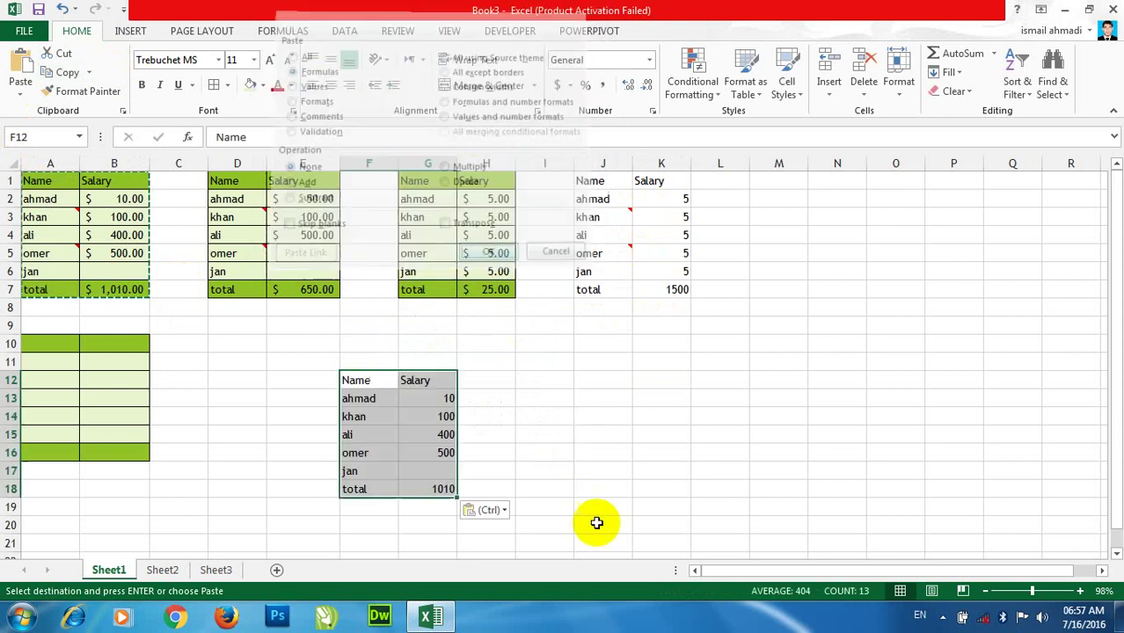
pyautogui.click(440, 491)
pyautogui.click(556, 489)
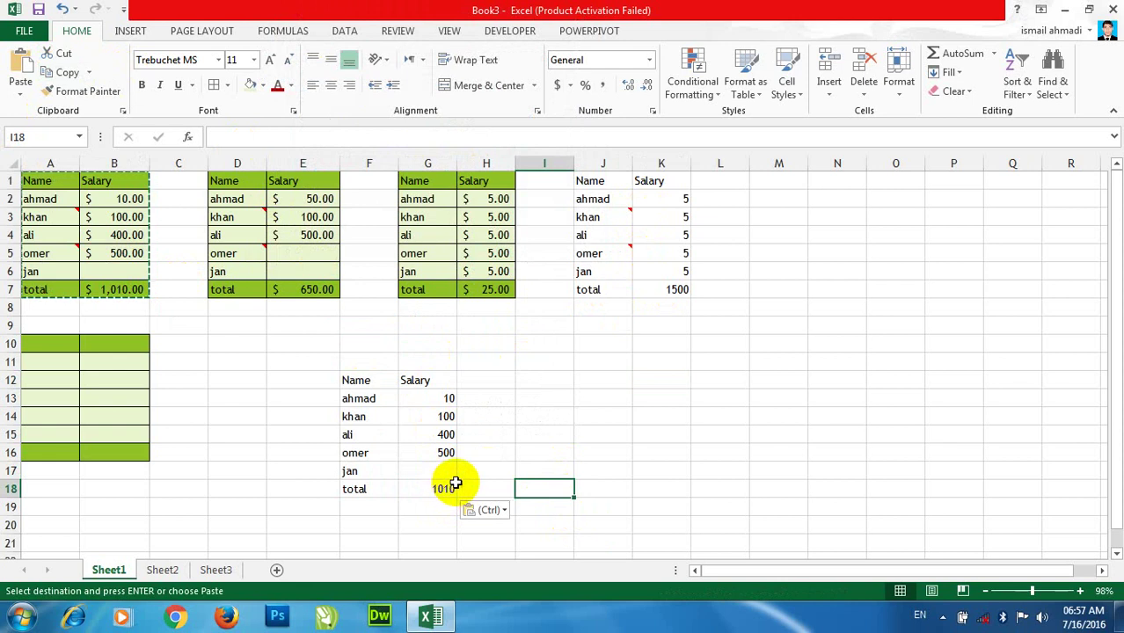
# Step: Paste the table as formulas and number formats into J12:K18
pyautogui.rightClick(587, 376)
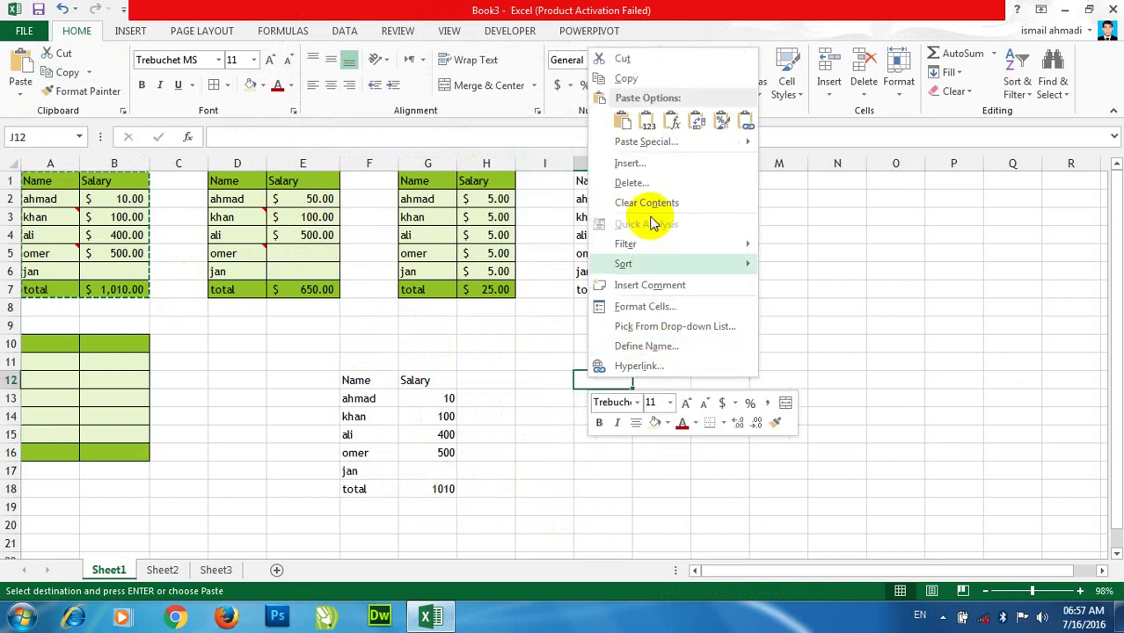
pyautogui.click(651, 145)
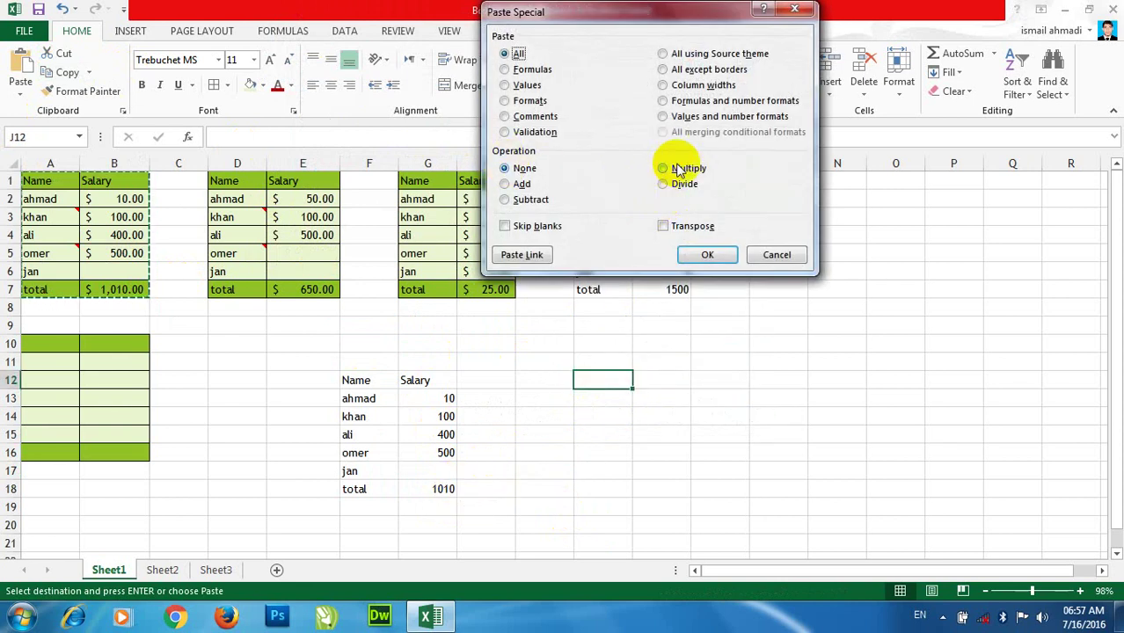
pyautogui.click(678, 101)
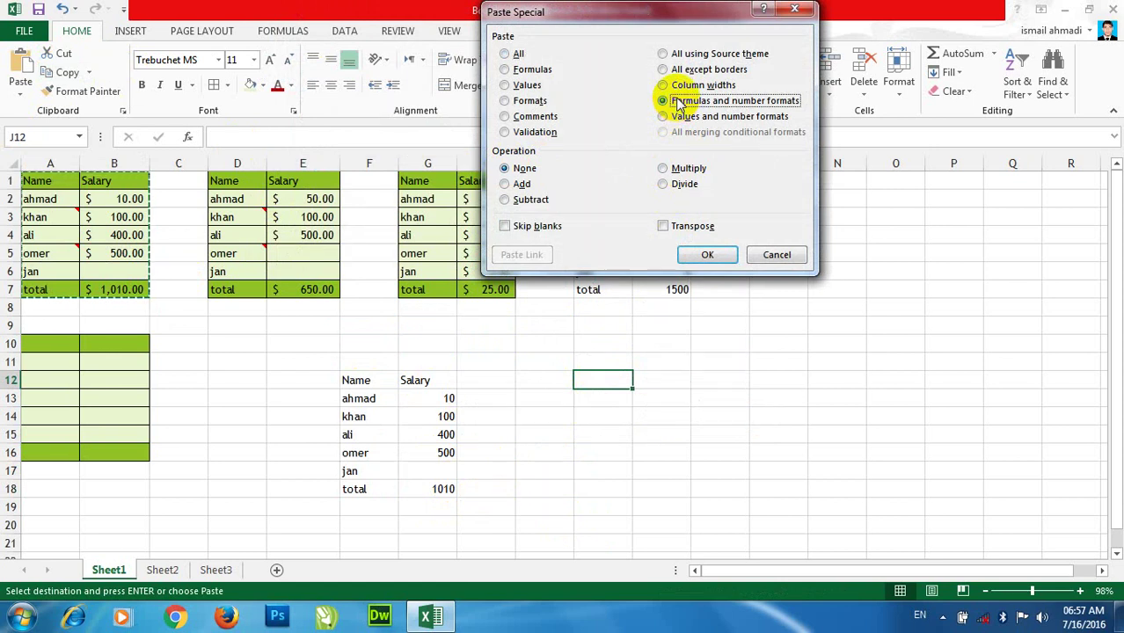
pyautogui.click(707, 254)
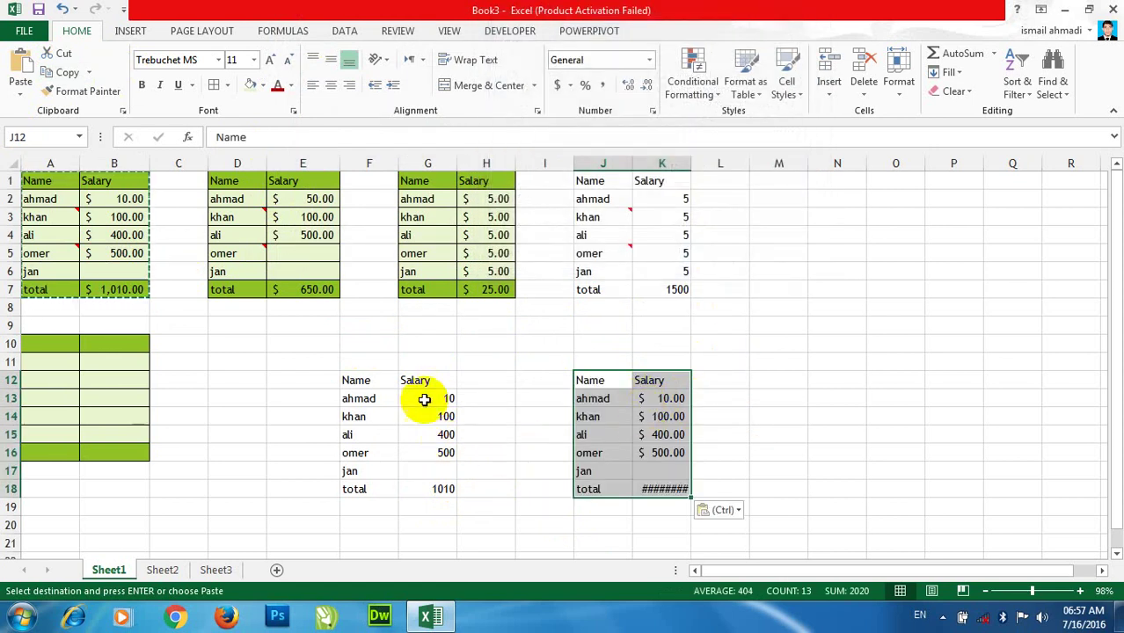
pyautogui.click(821, 378)
# Step: Paste the salary table as values only into N12:O18
pyautogui.rightClick(823, 379)
pyautogui.click(888, 142)
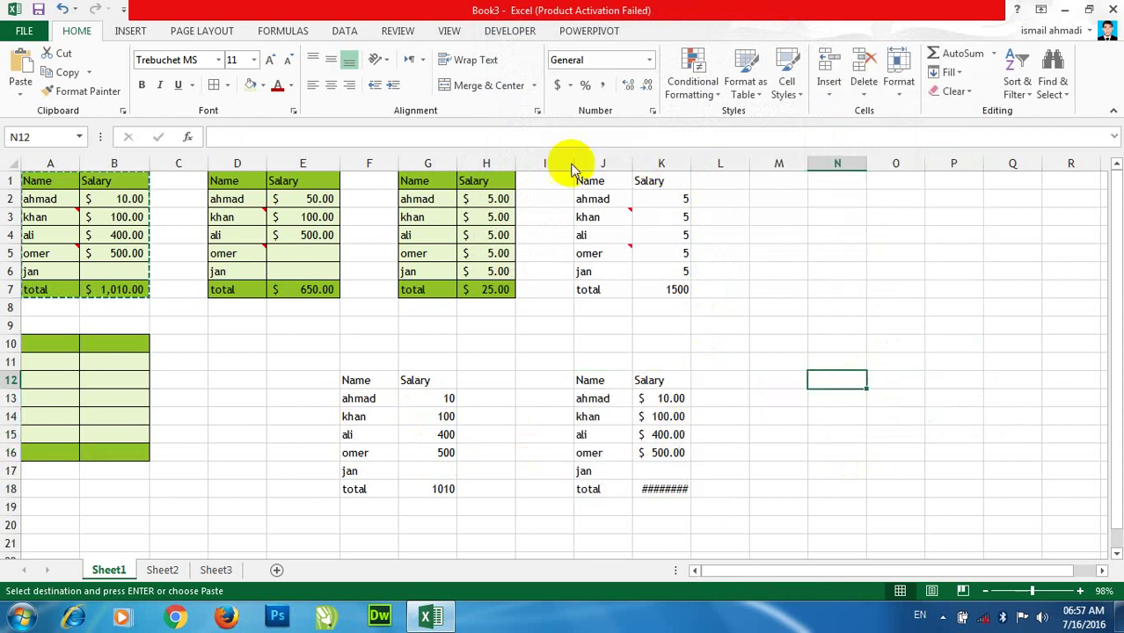
pyautogui.click(726, 100)
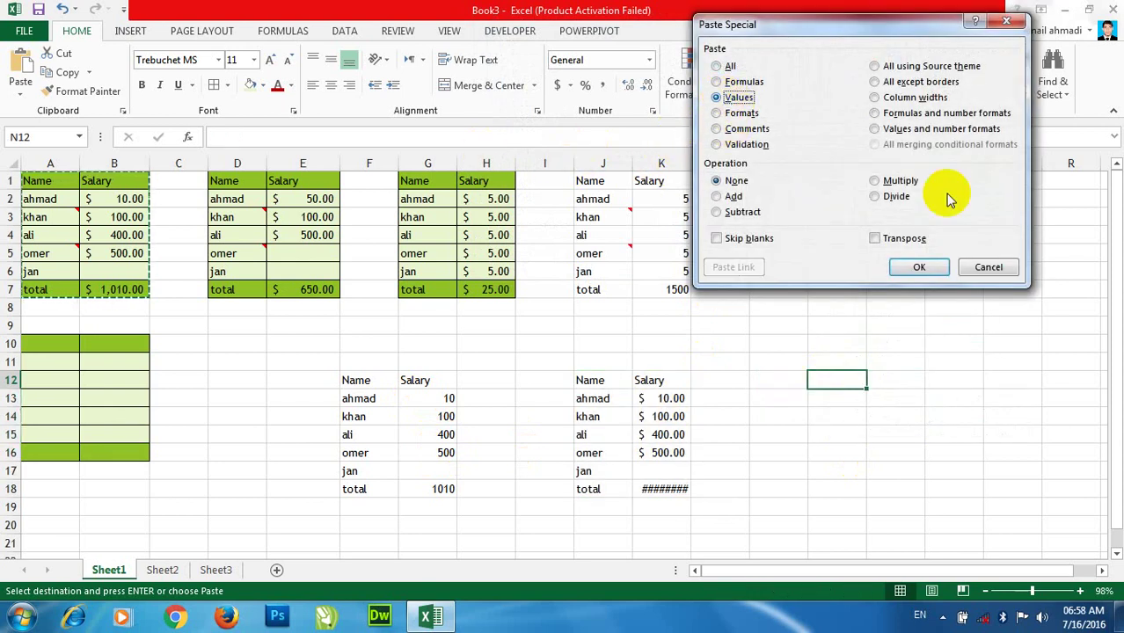
pyautogui.click(924, 266)
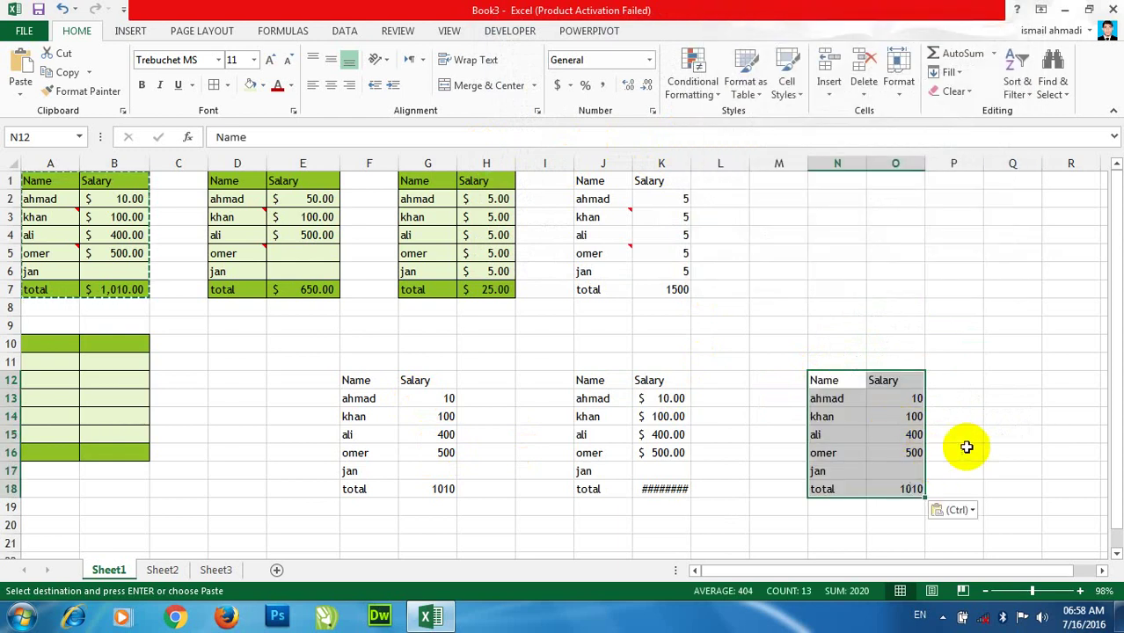
# Step: Paste the salary table as values and number formats into Q12:R18
pyautogui.rightClick(1002, 382)
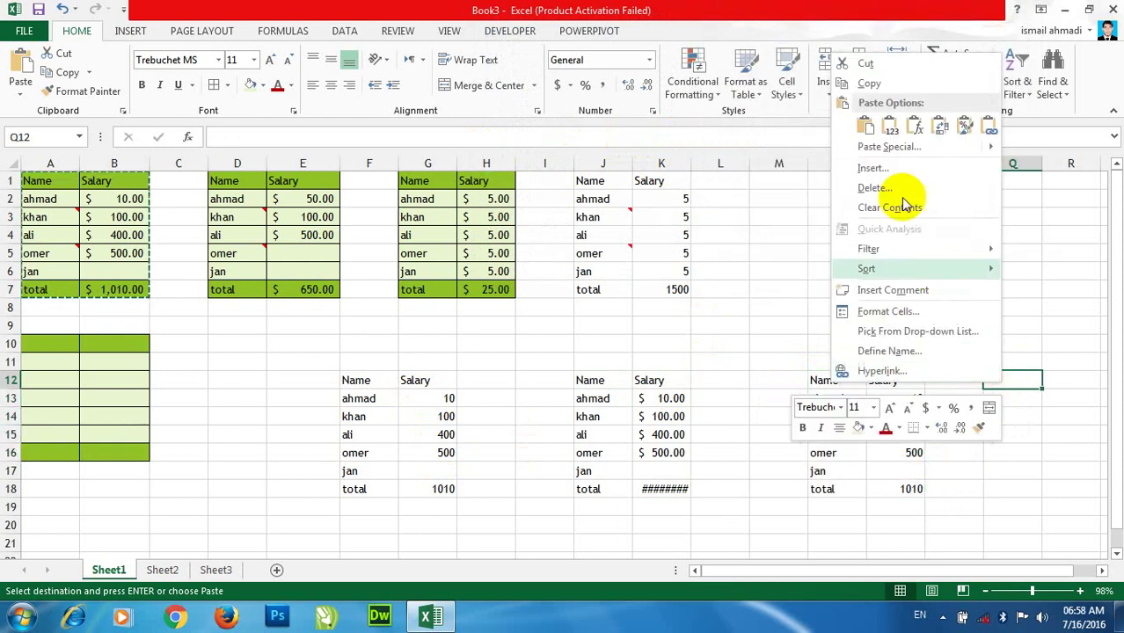
pyautogui.click(893, 144)
pyautogui.click(933, 113)
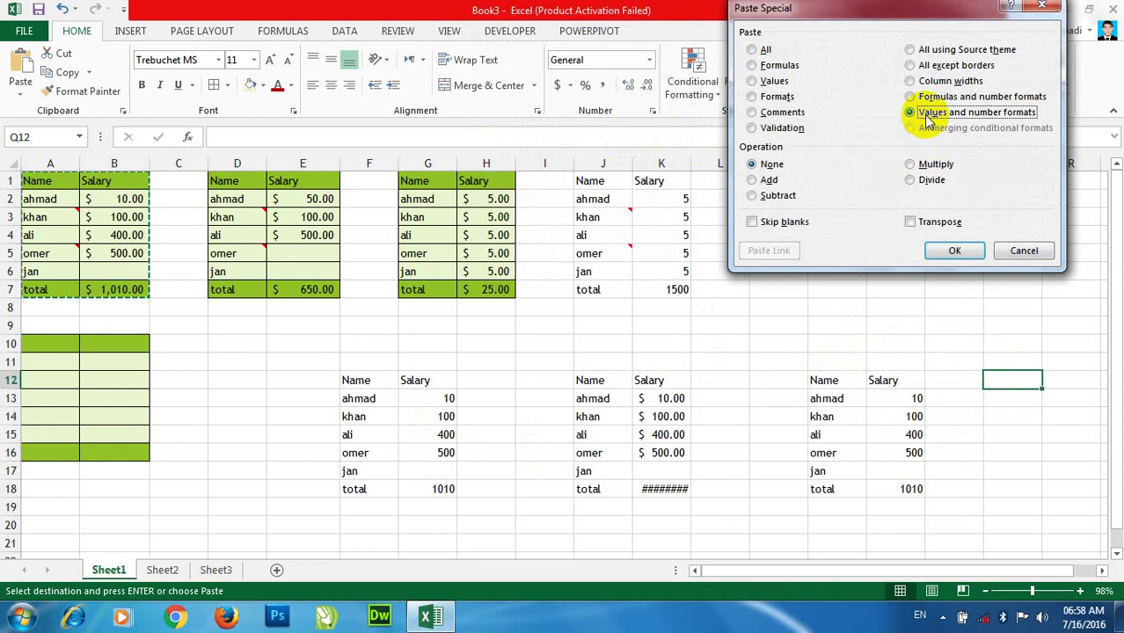
pyautogui.click(973, 253)
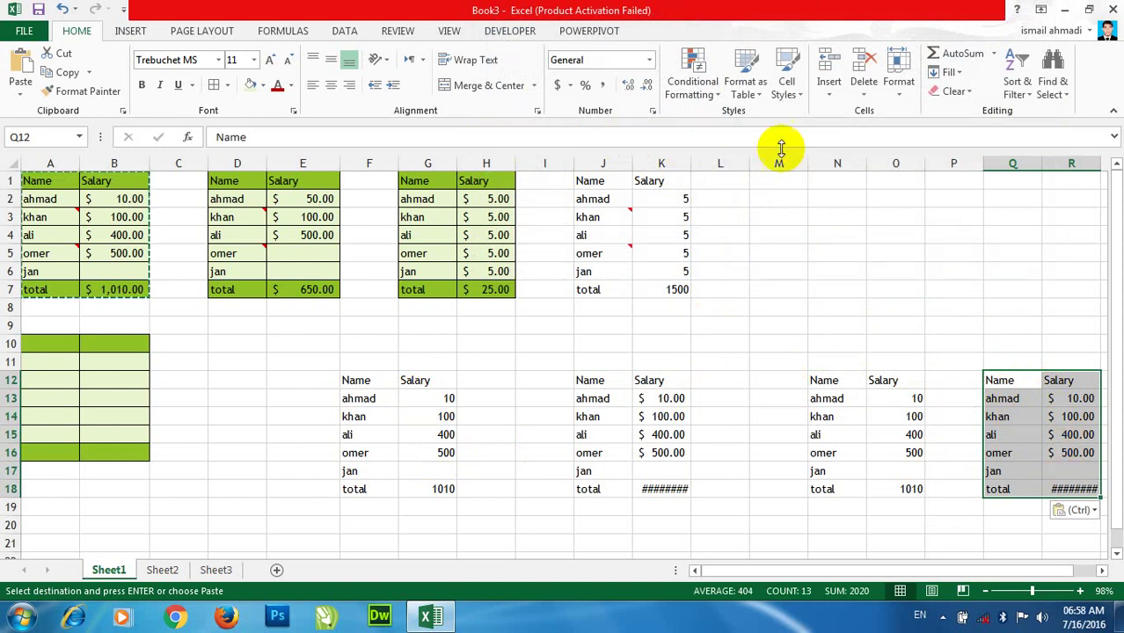
# Step: Open Paste Special on N5 and cancel it without pasting
pyautogui.rightClick(811, 260)
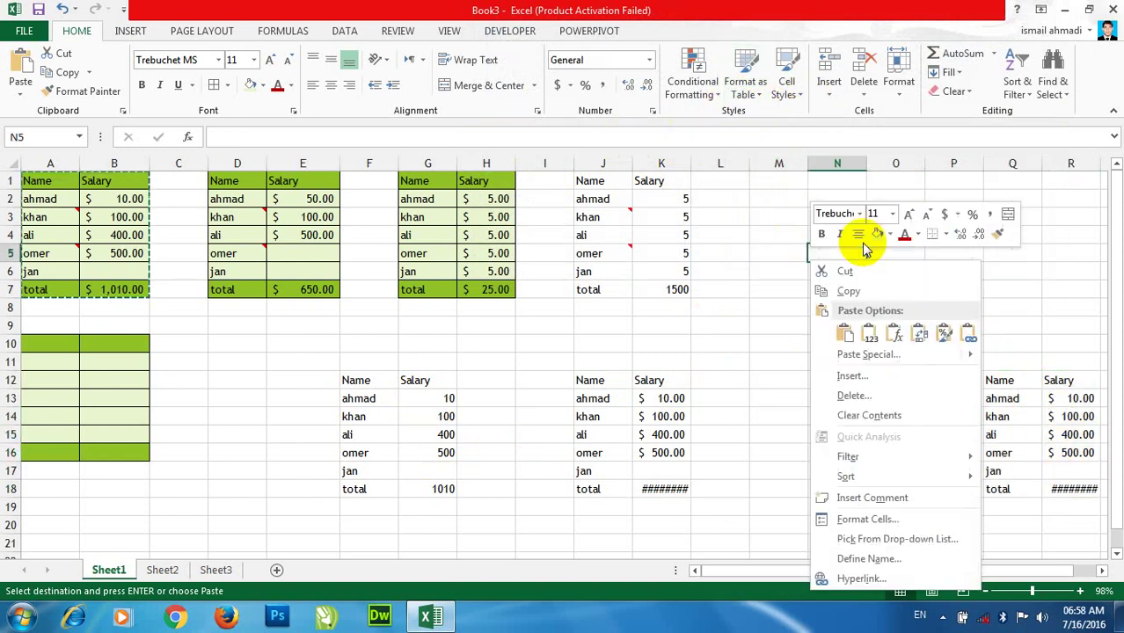
pyautogui.click(891, 353)
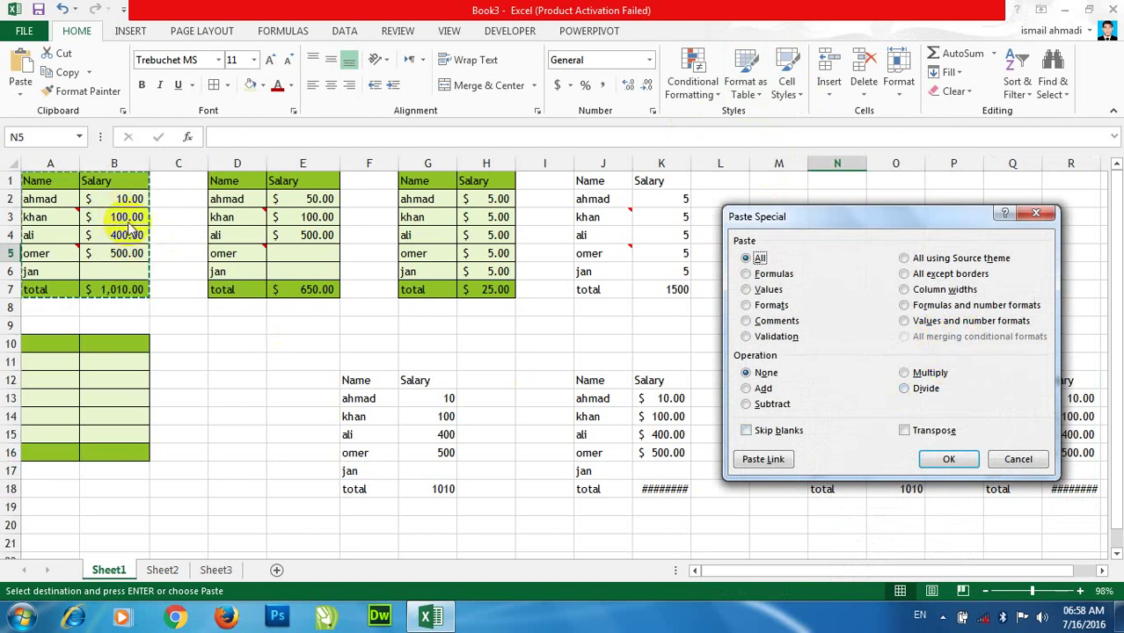
pyautogui.click(999, 458)
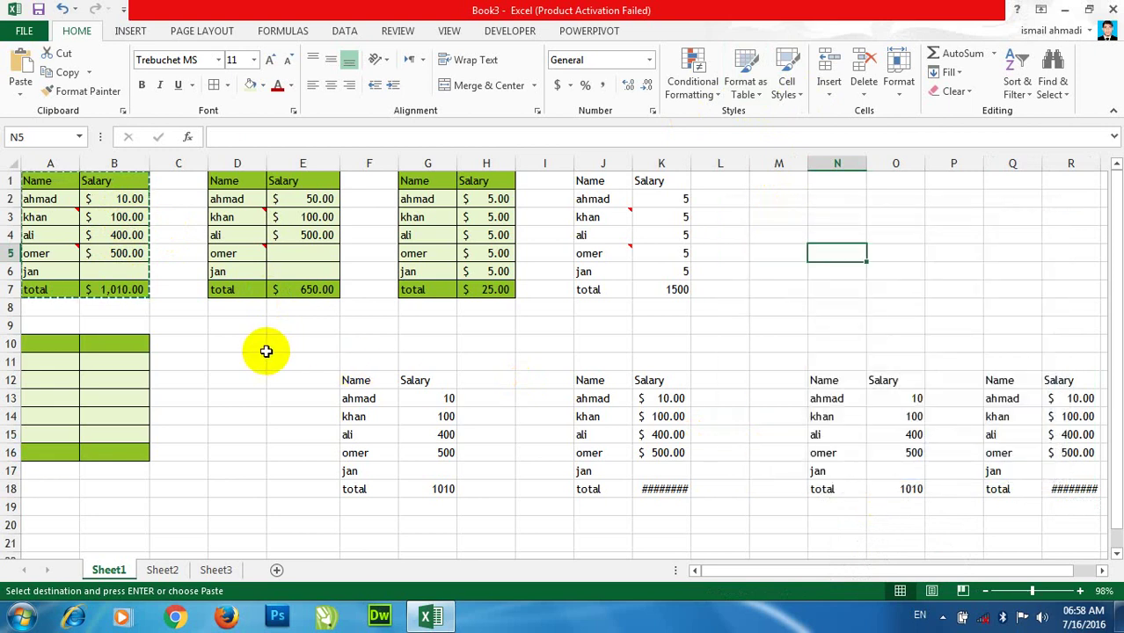
# Step: Clear the pending copy marquee and select the salary cells B2:B6
pyautogui.click(265, 351)
pyautogui.press('Escape')
pyautogui.press('Down')
pyautogui.press('Down')
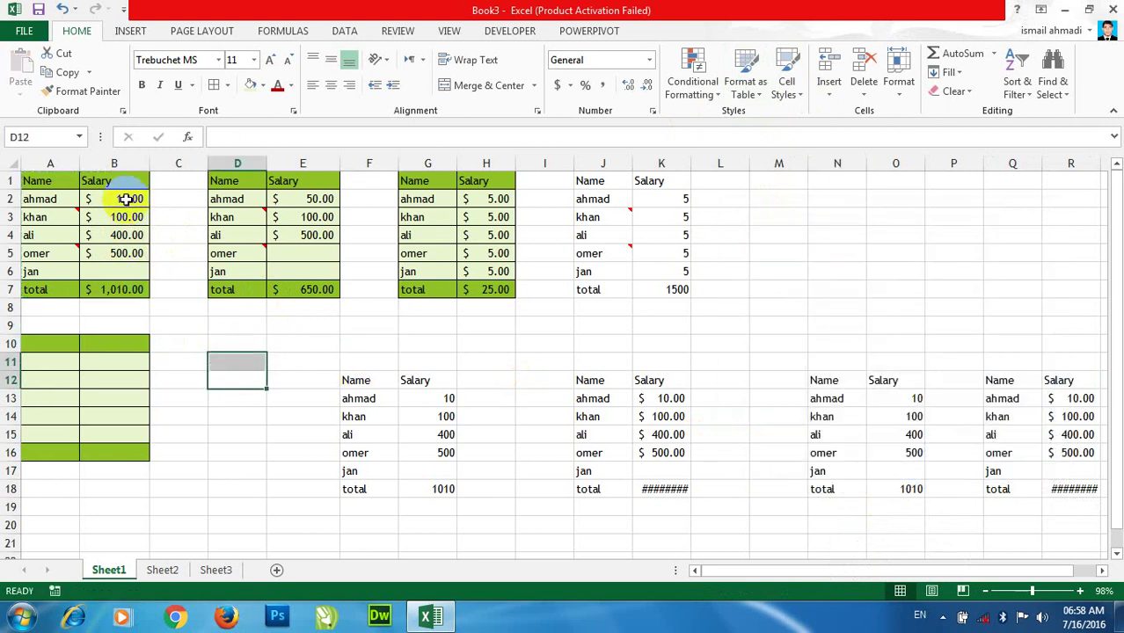
pyautogui.moveTo(126, 200); pyautogui.dragTo(129, 270)
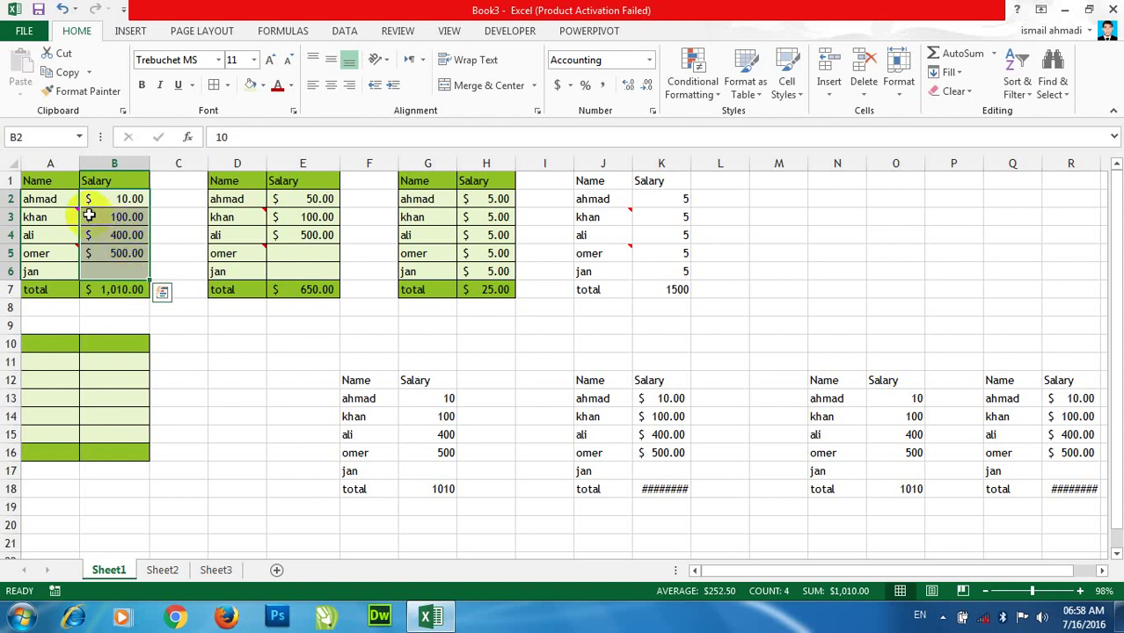
pyautogui.moveTo(114, 199); pyautogui.dragTo(113, 267)
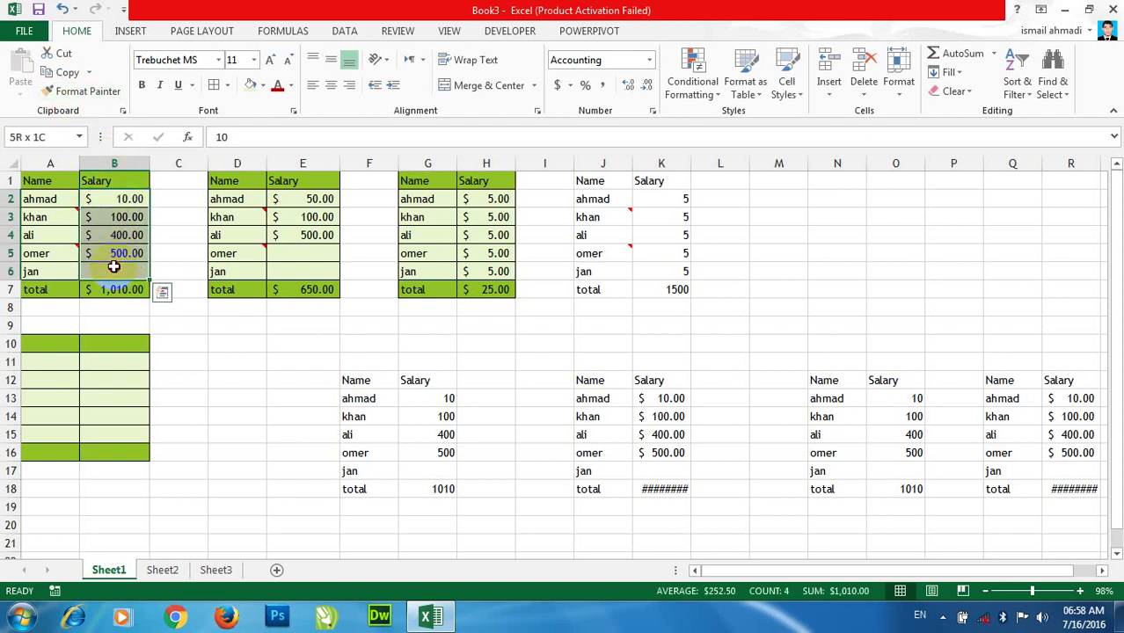
# Step: Start a Greater Than 100 highlight rule with a custom purple font colour
pyautogui.click(717, 100)
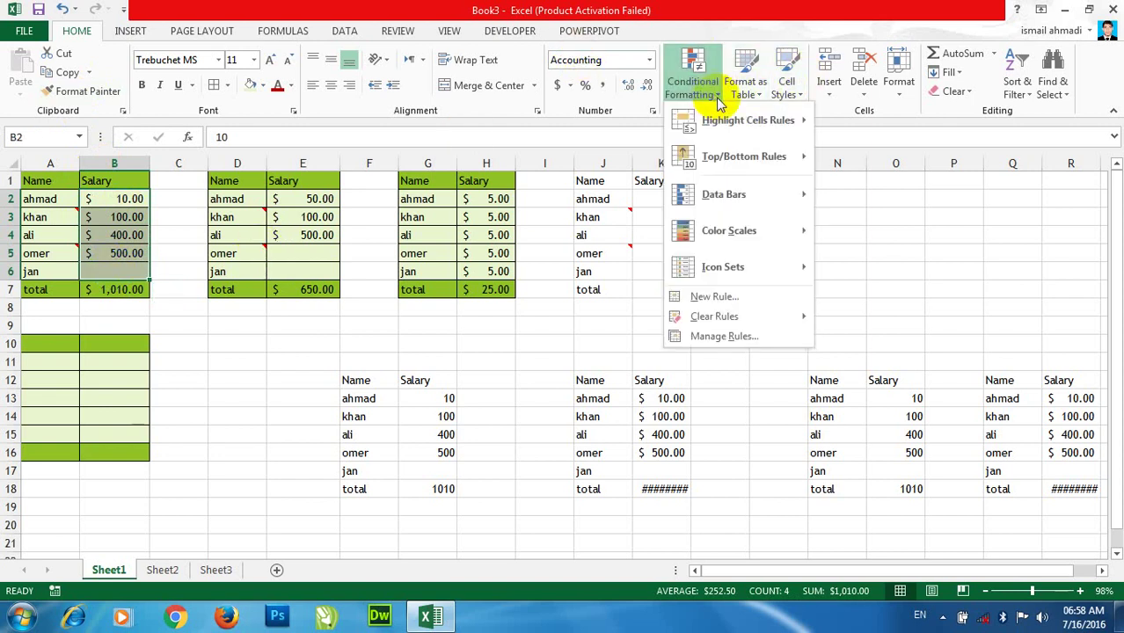
pyautogui.moveTo(743, 120)
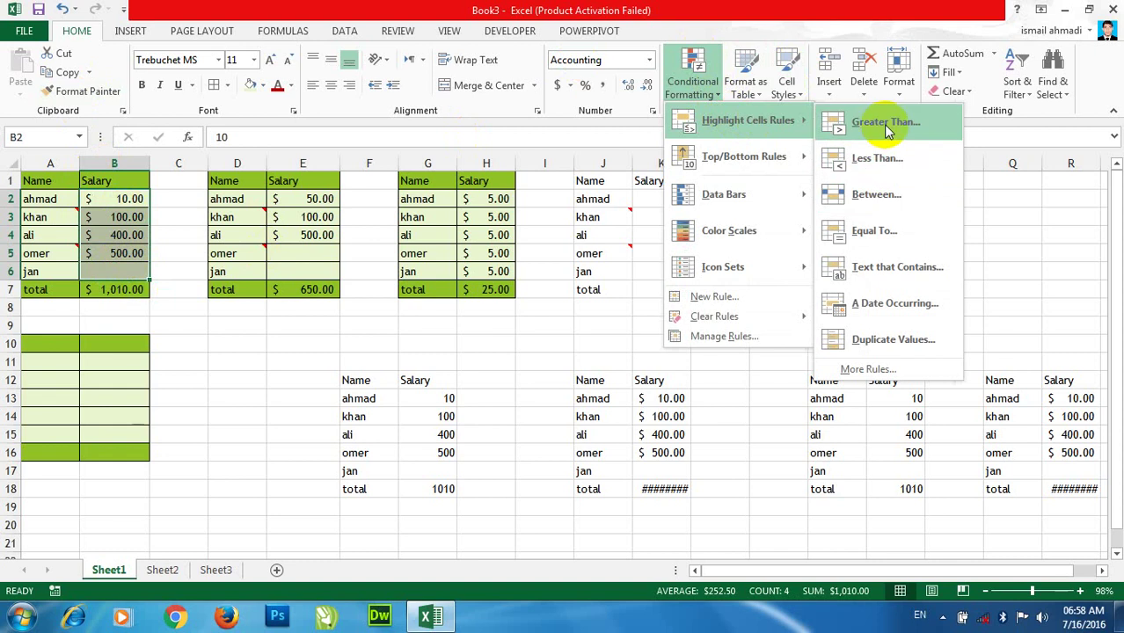
pyautogui.click(881, 125)
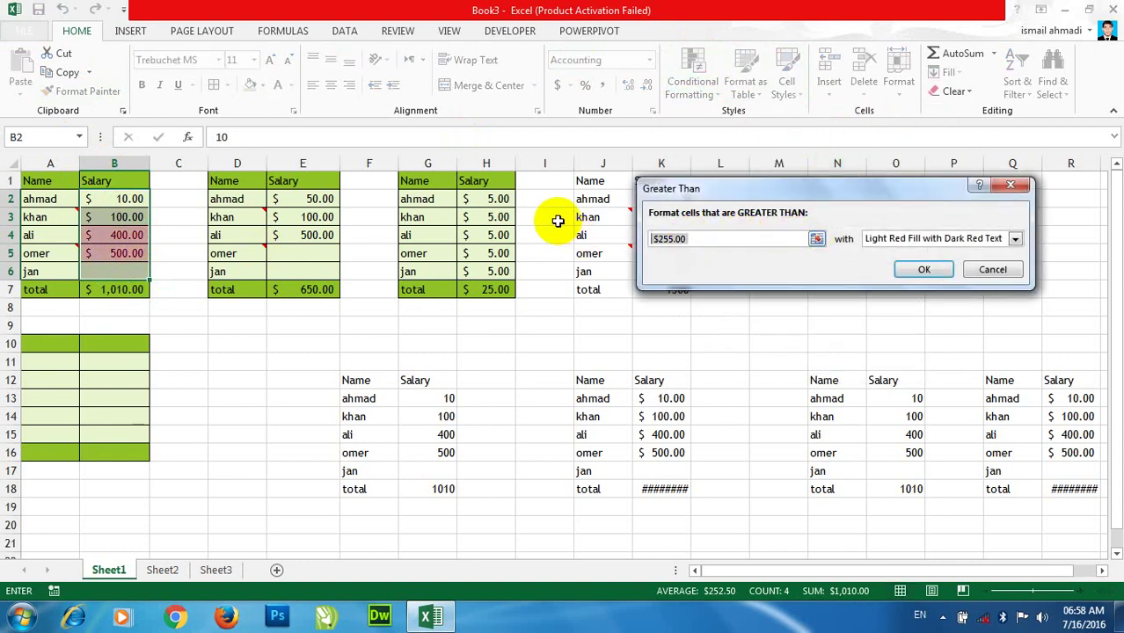
pyautogui.write('100')
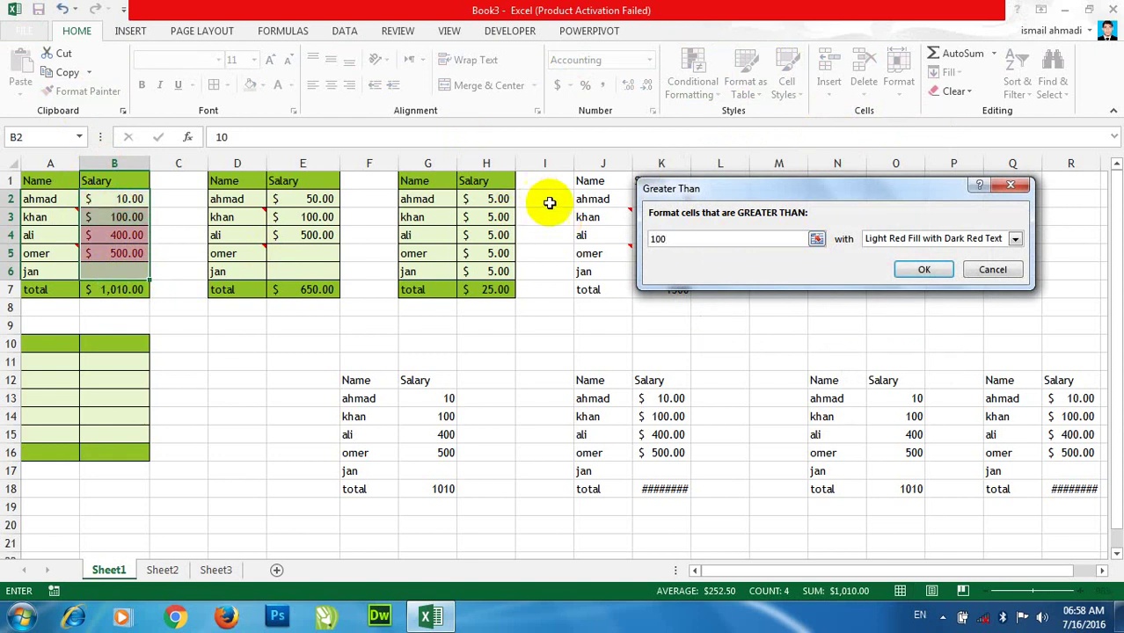
pyautogui.click(1015, 239)
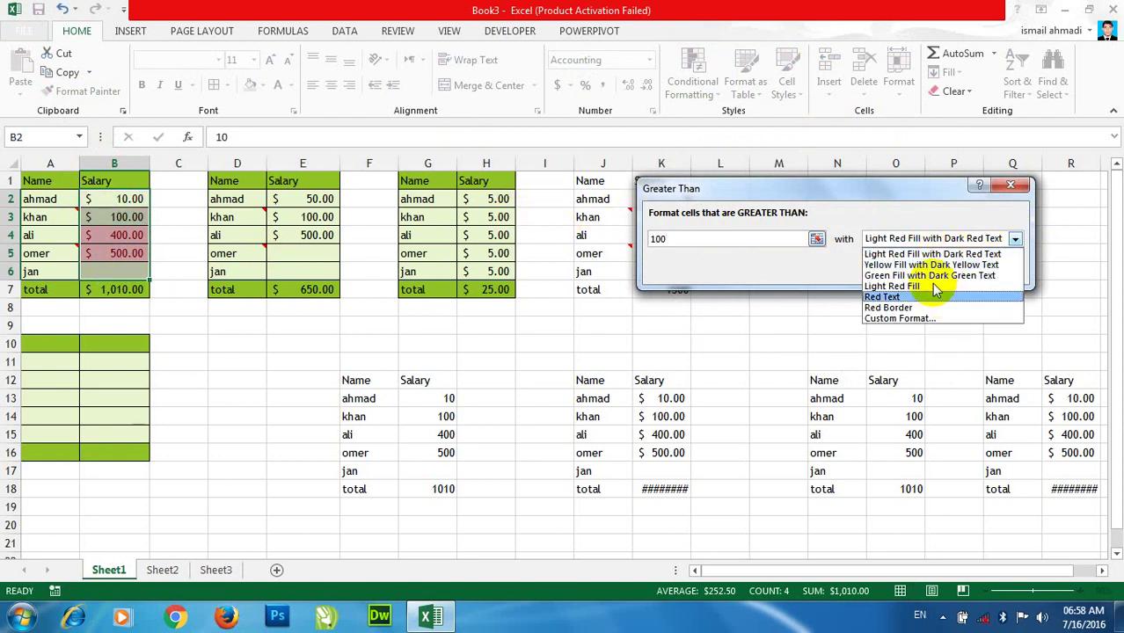
pyautogui.click(896, 319)
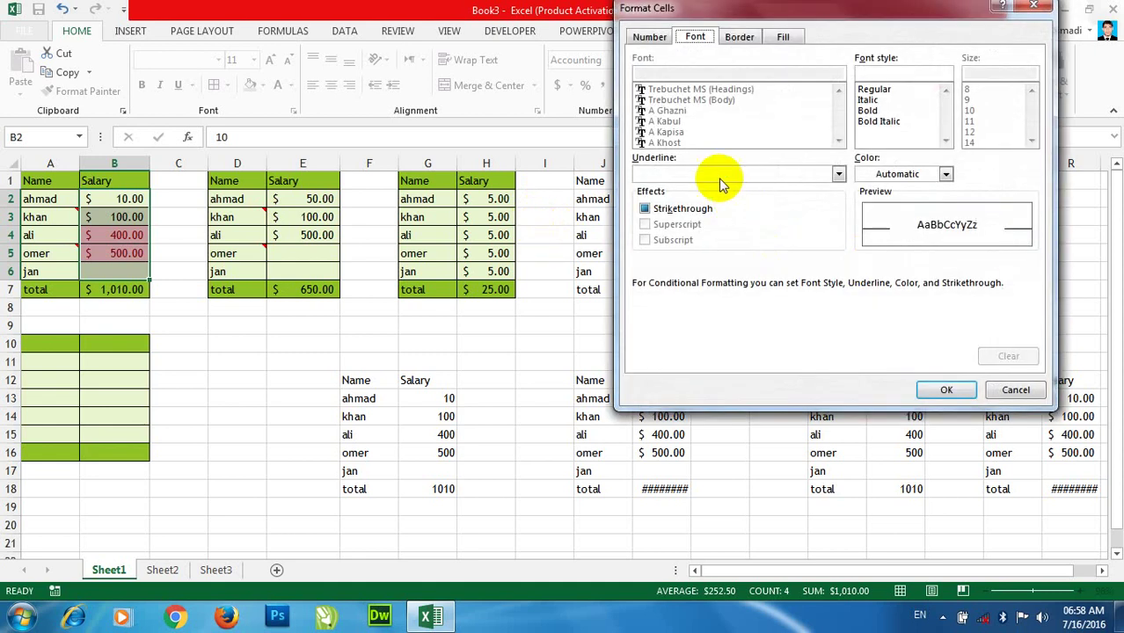
pyautogui.click(938, 174)
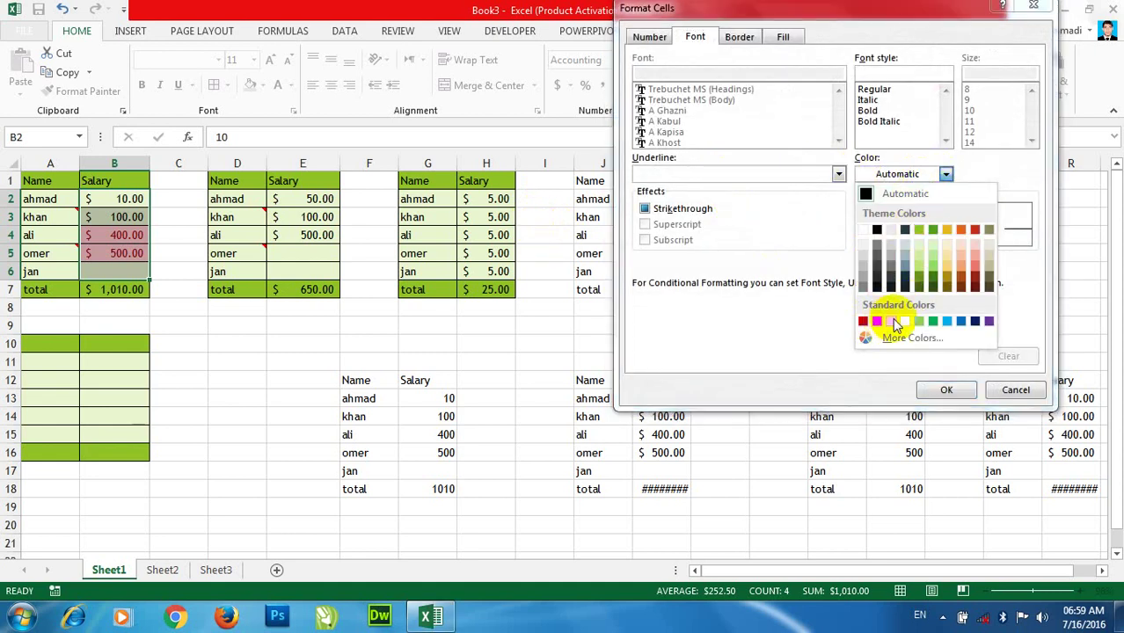
pyautogui.click(989, 322)
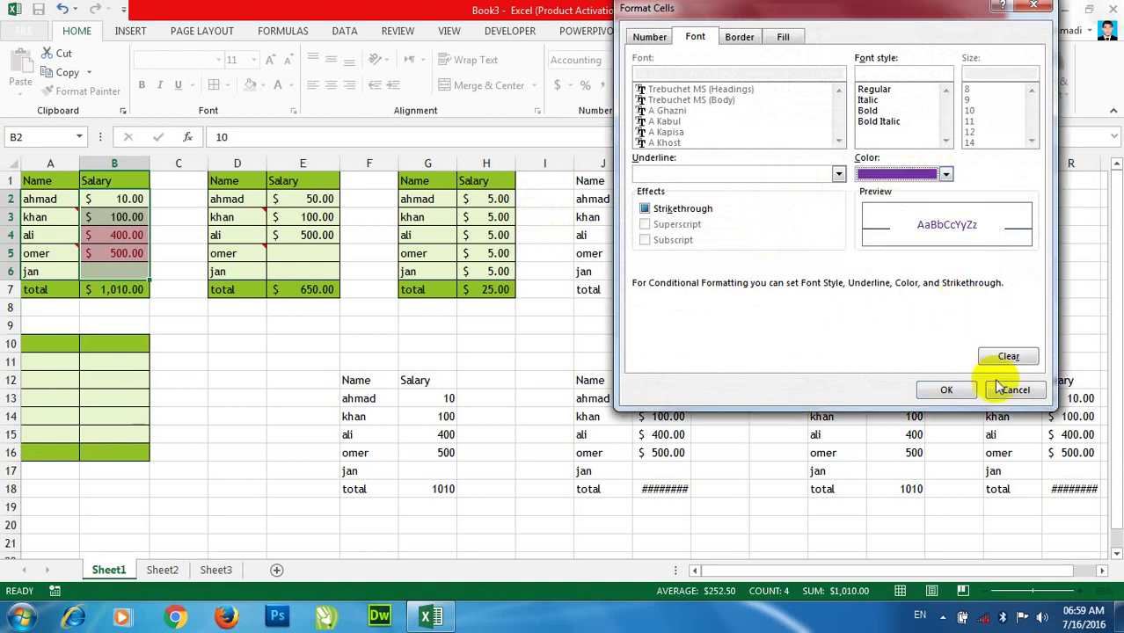
pyautogui.click(946, 390)
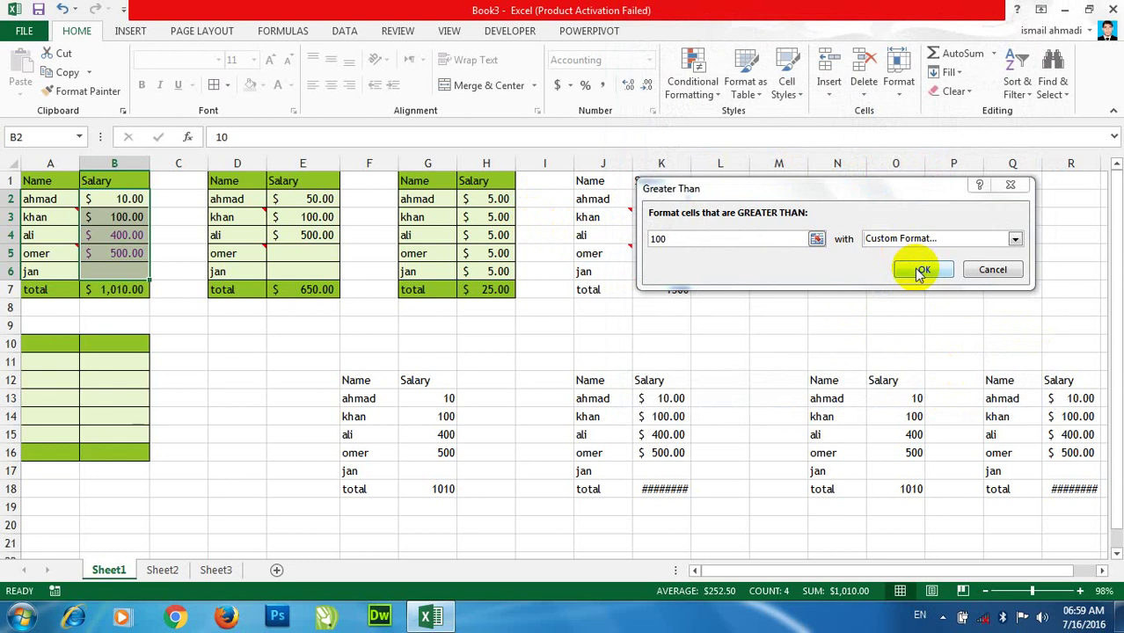
# Step: Change the custom format to an automatic font colour with a purple fill
pyautogui.click(1016, 242)
pyautogui.click(906, 317)
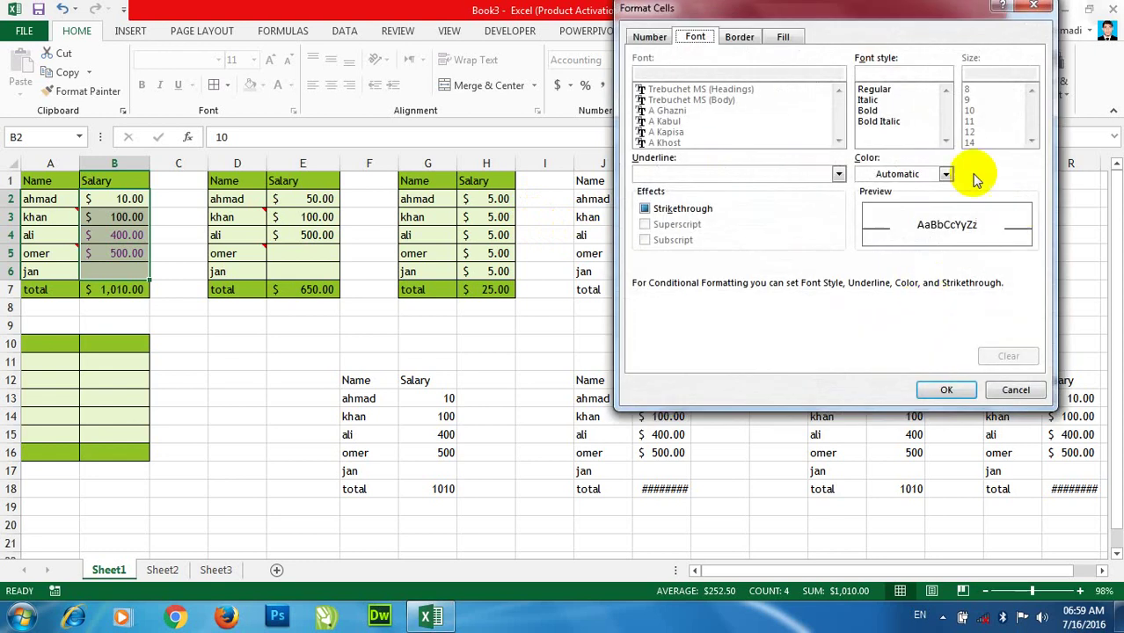
pyautogui.click(910, 173)
pyautogui.click(874, 196)
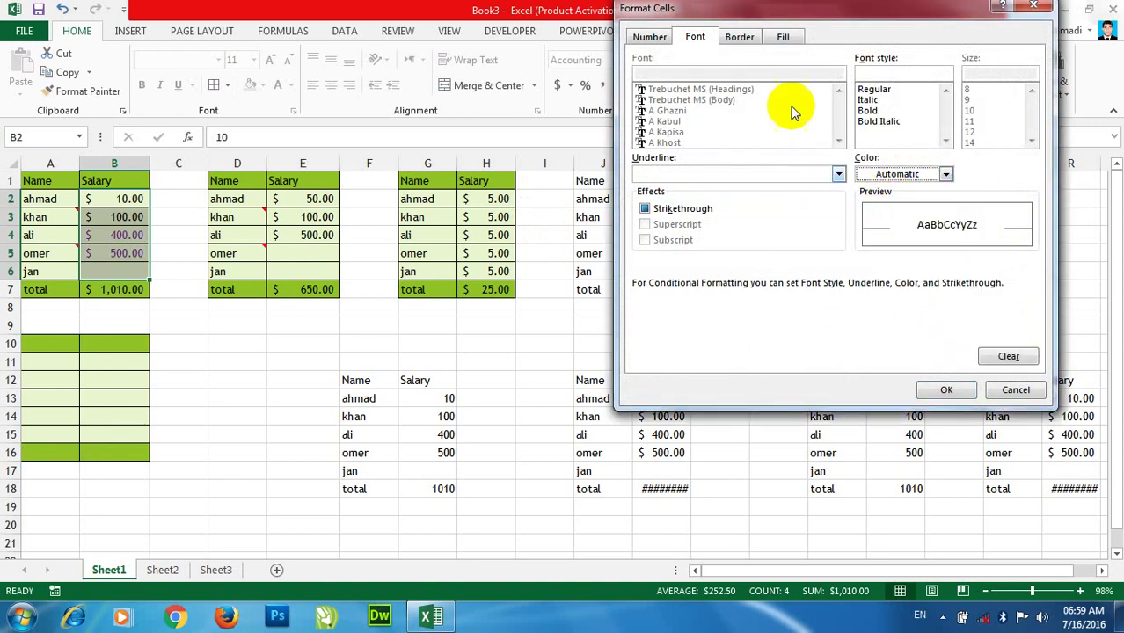
pyautogui.click(783, 36)
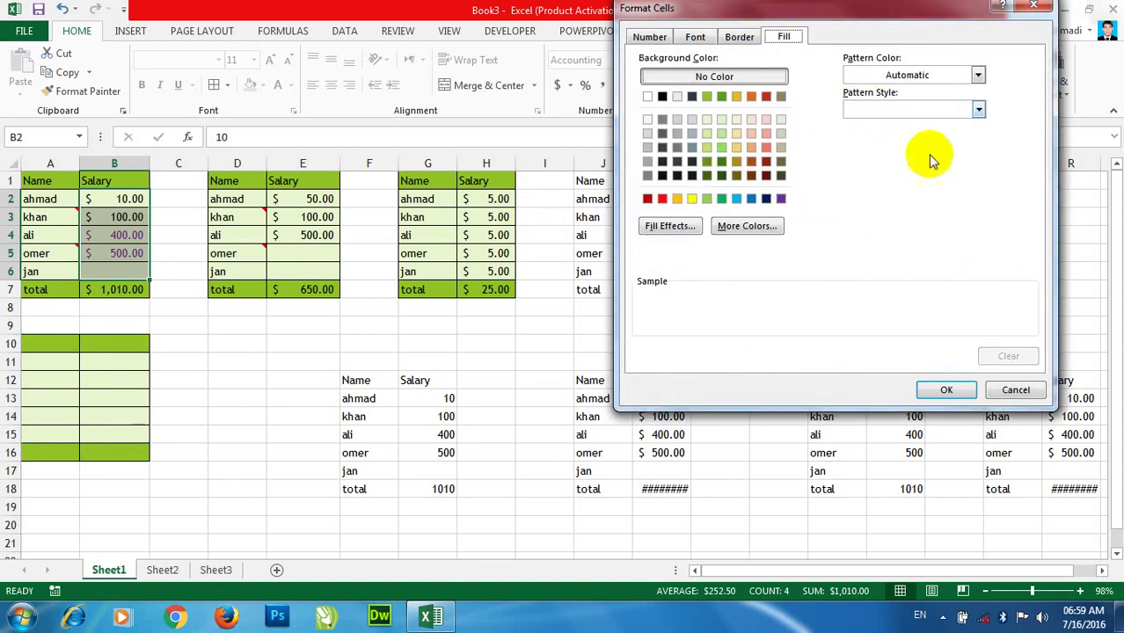
pyautogui.click(782, 199)
pyautogui.click(934, 391)
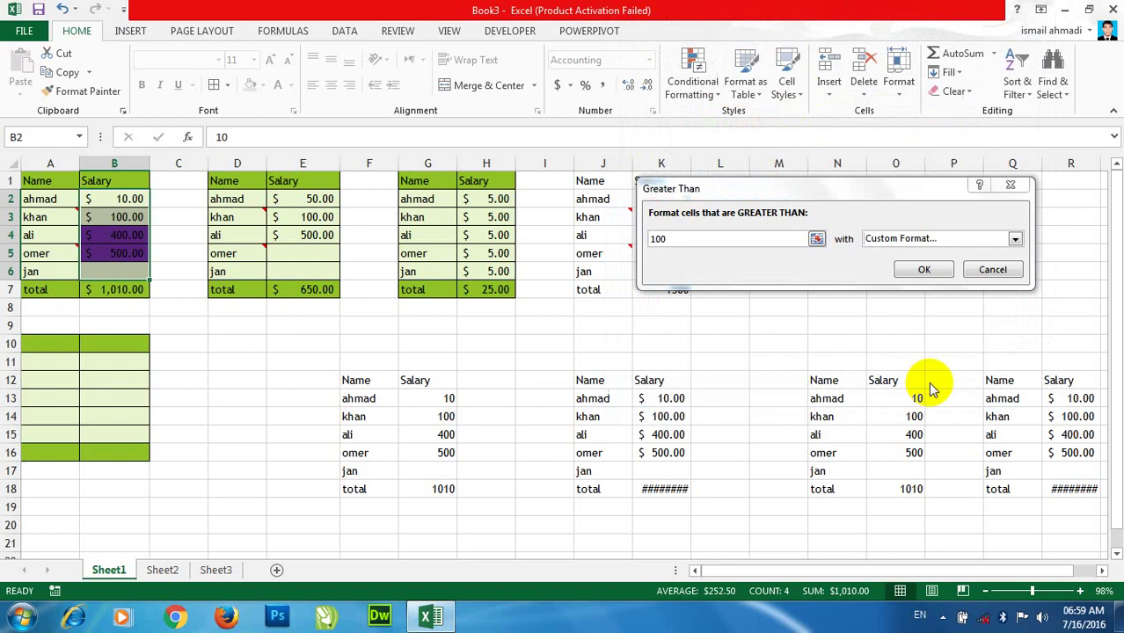
# Step: Apply the greater-than-100 rule and enter 50 in B6
pyautogui.click(926, 270)
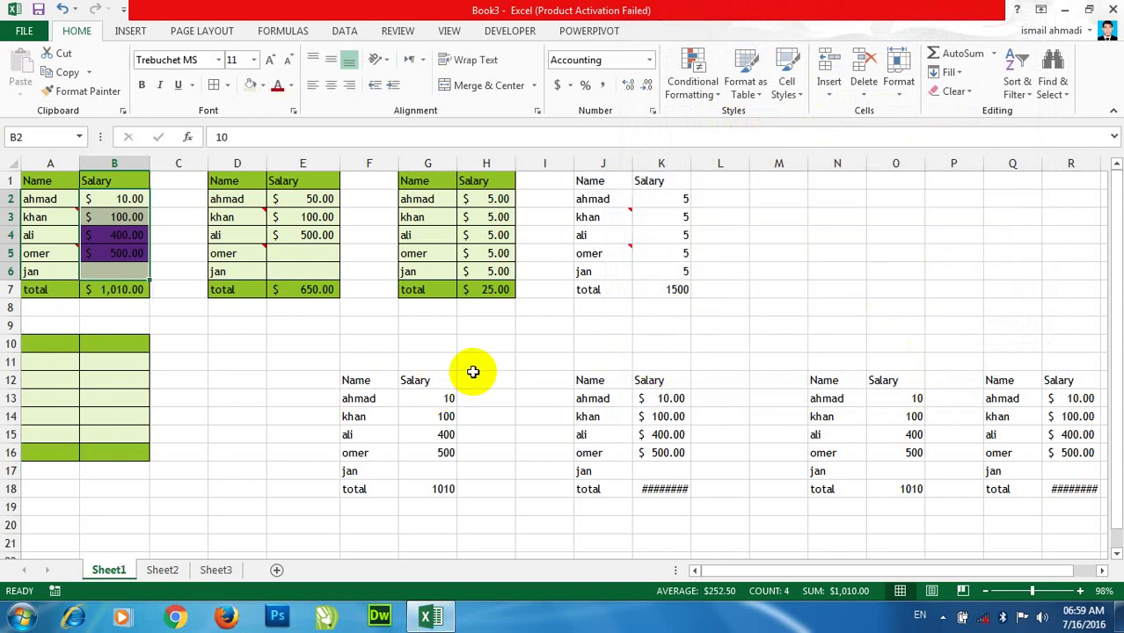
pyautogui.click(101, 266)
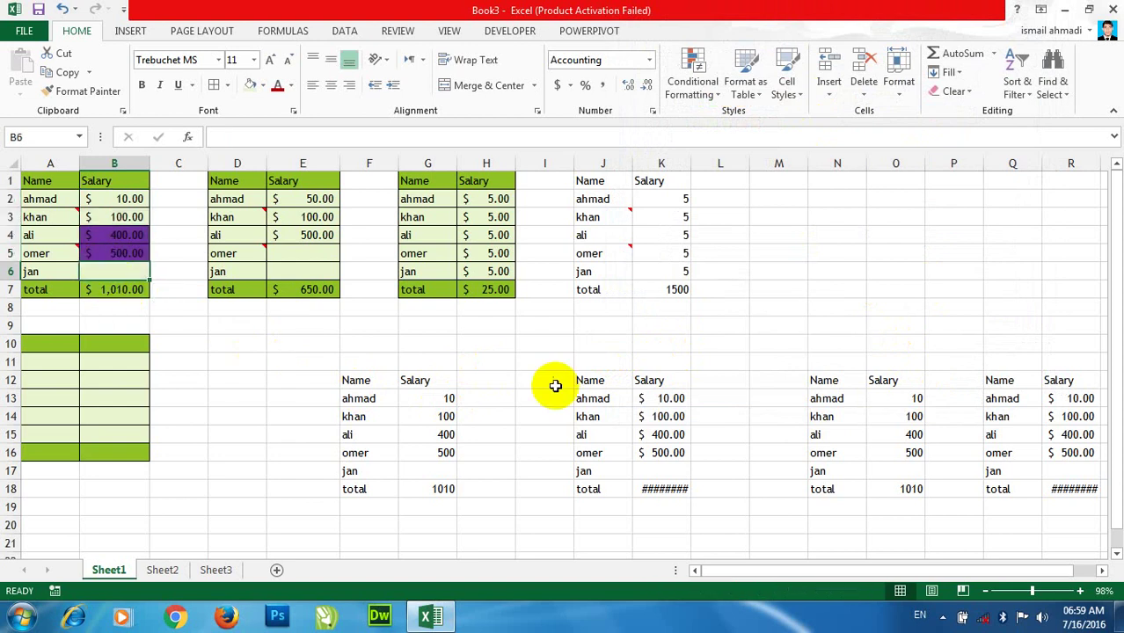
pyautogui.write('50')
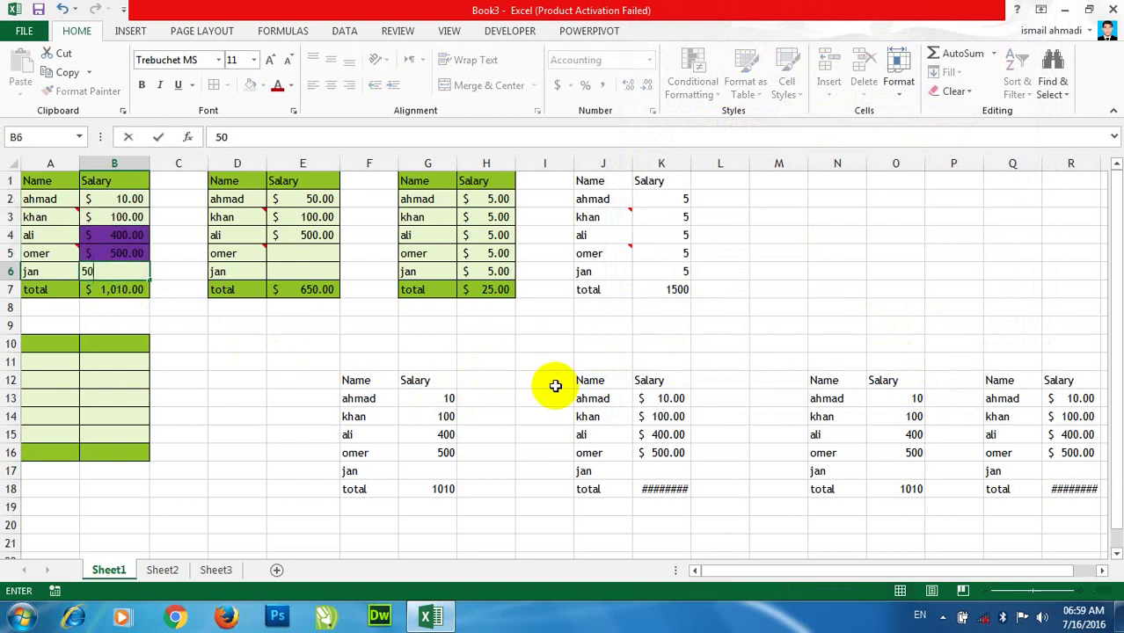
pyautogui.press('Return')
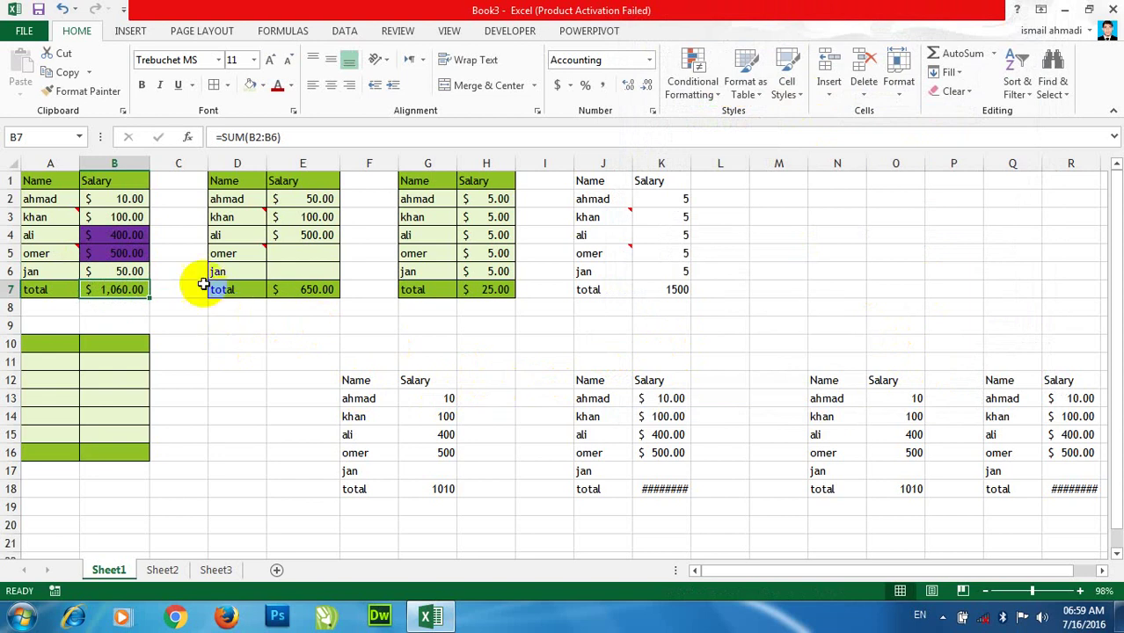
# Step: Change B6 to 150, then select E1:E5 and H2:H5 to check them
pyautogui.click(144, 271)
pyautogui.write('150')
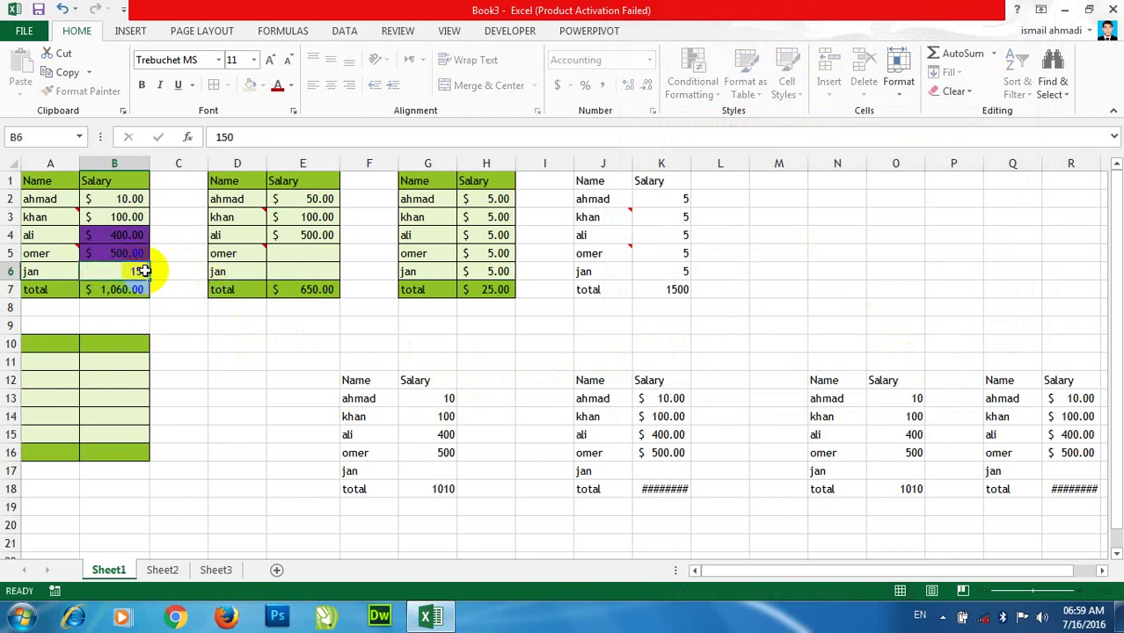
pyautogui.press('Return')
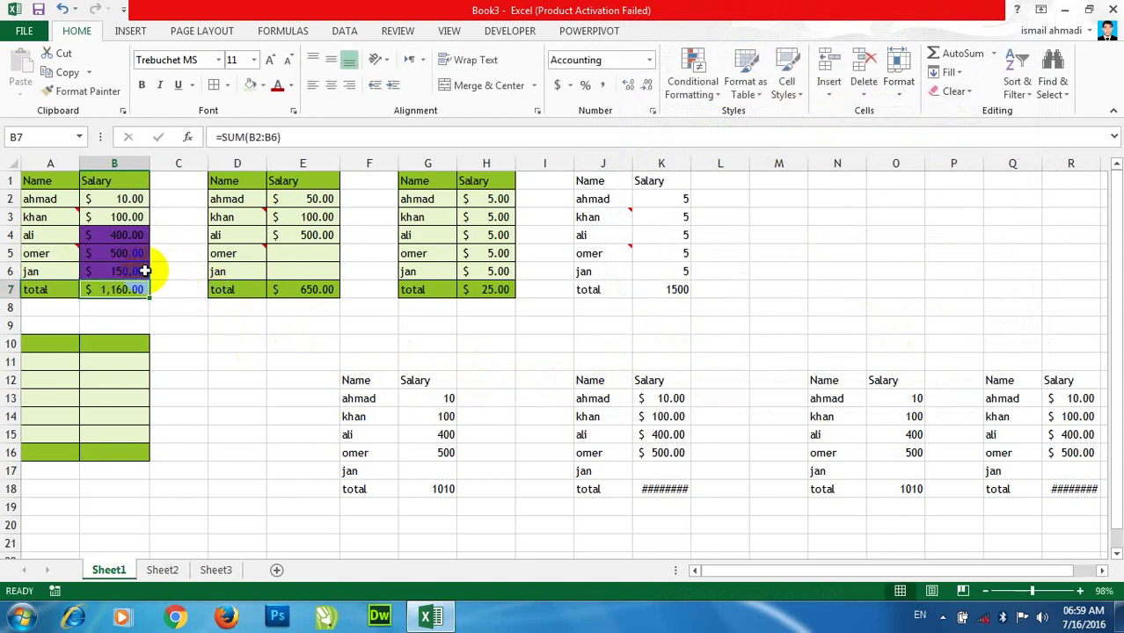
pyautogui.moveTo(302, 180); pyautogui.dragTo(309, 255)
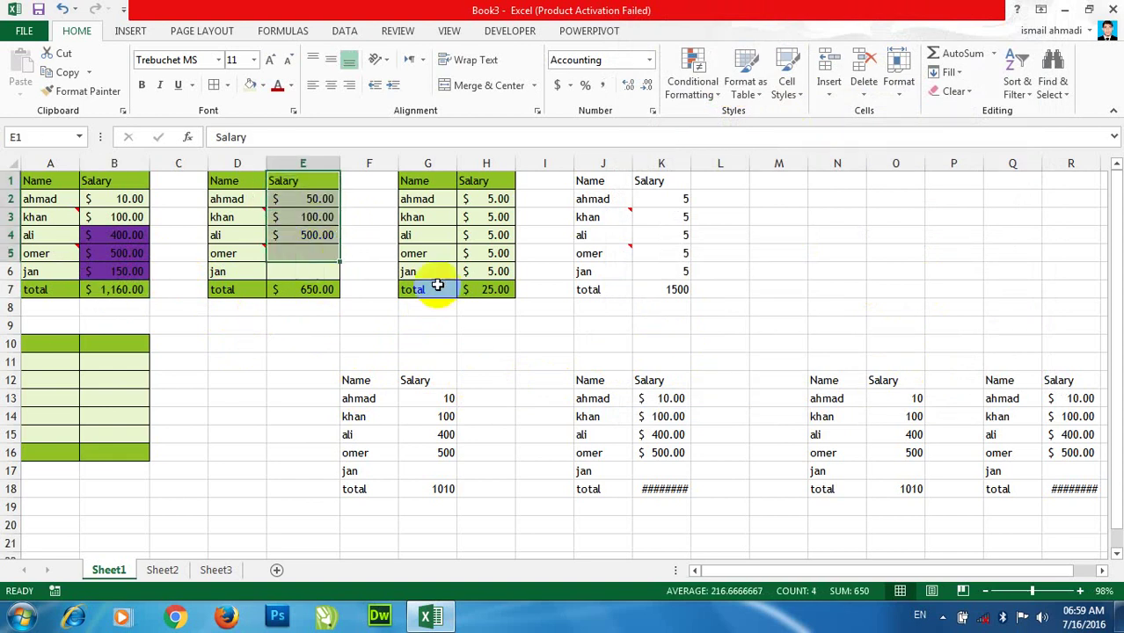
pyautogui.moveTo(497, 200); pyautogui.dragTo(497, 254)
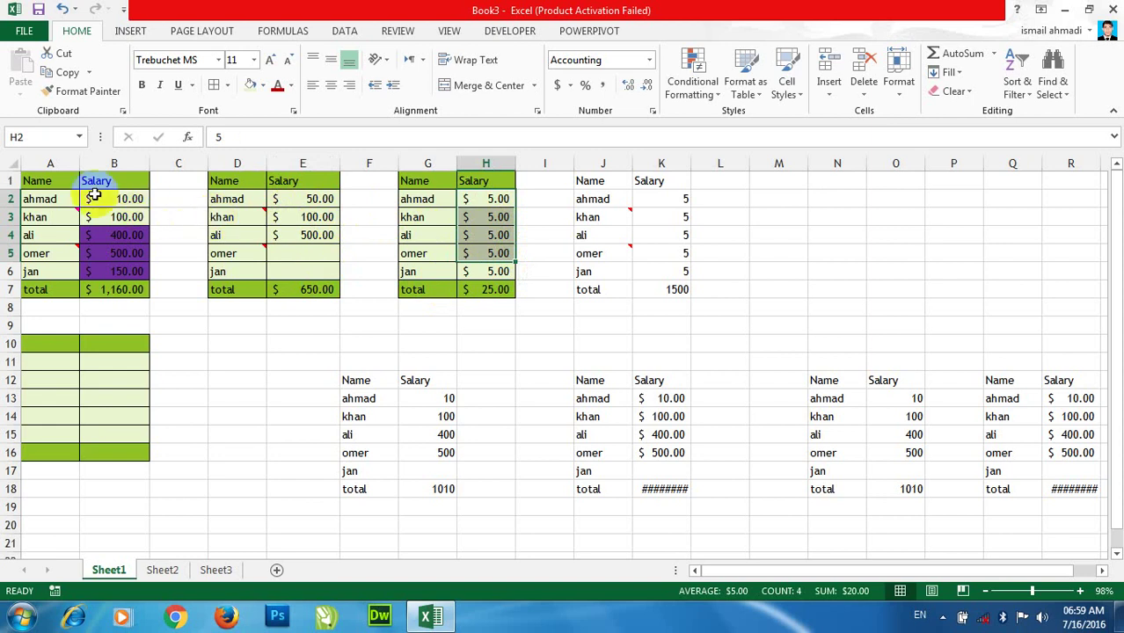
# Step: Copy A1:B7 and Paste Special it at D1 with All merging conditional formats
pyautogui.moveTo(44, 181); pyautogui.dragTo(115, 286)
pyautogui.hotkey('ctrl', 'c')
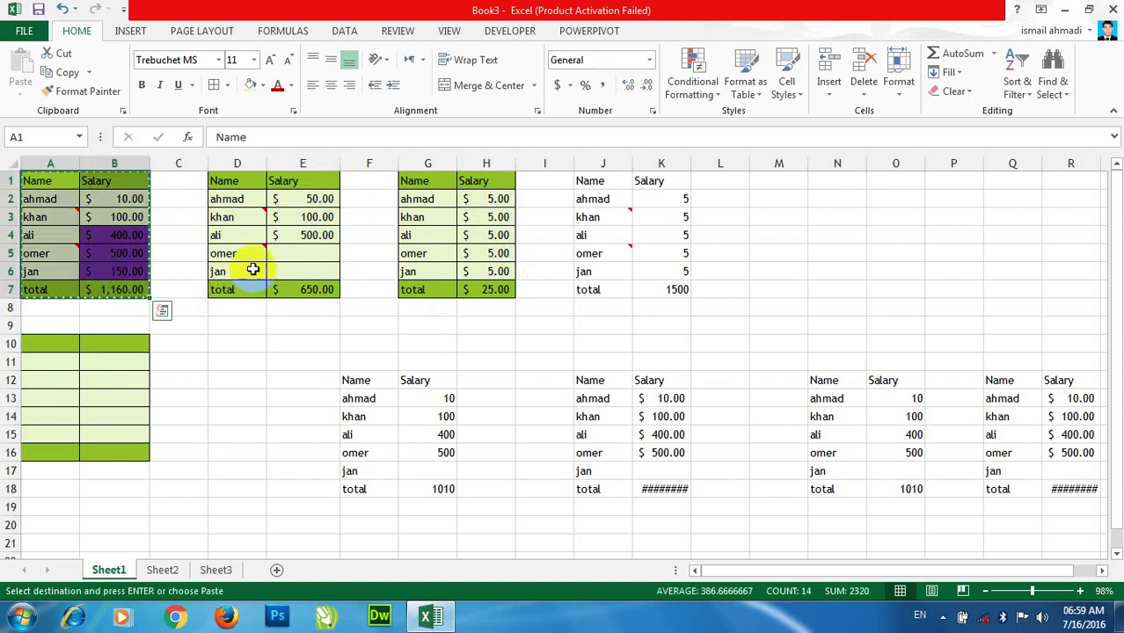
pyautogui.click(233, 182)
pyautogui.rightClick(239, 185)
pyautogui.click(299, 279)
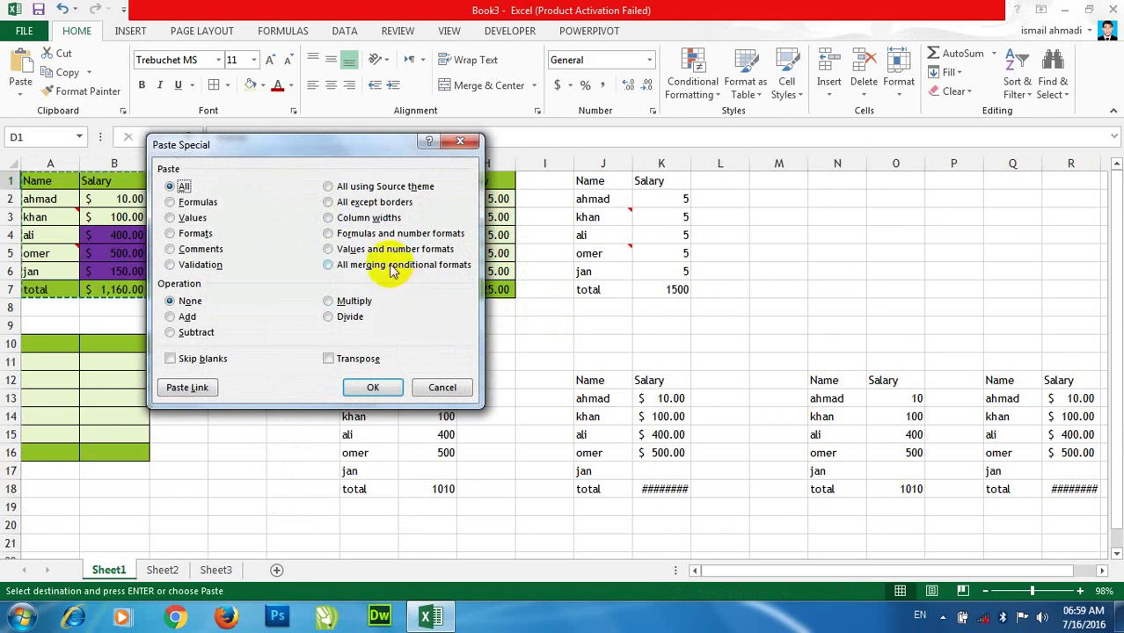
pyautogui.click(392, 267)
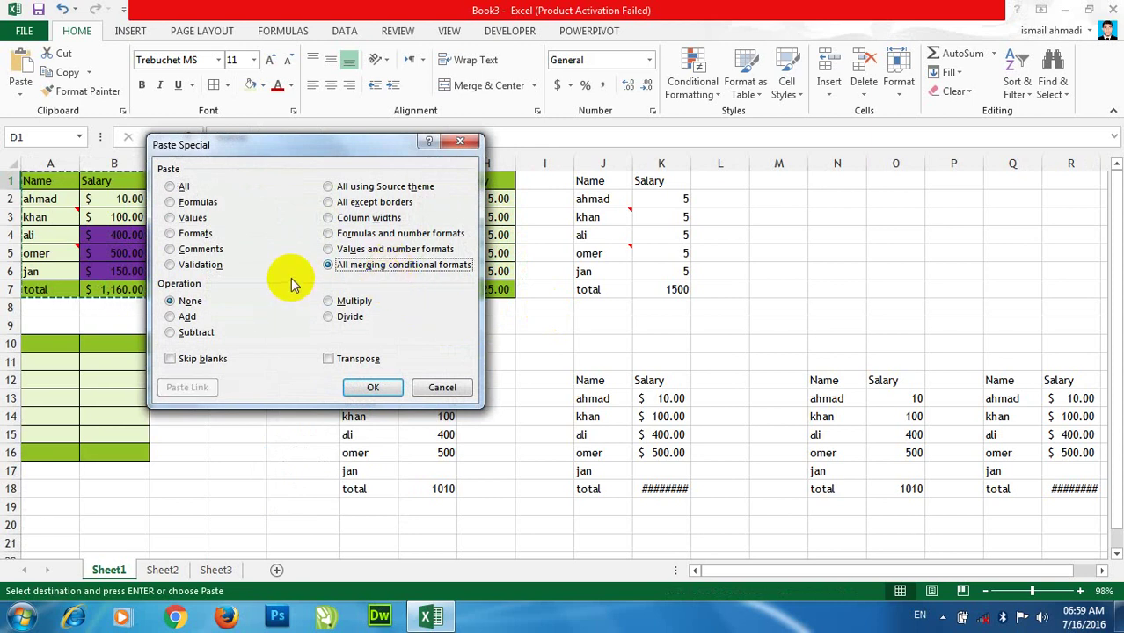
pyautogui.click(365, 387)
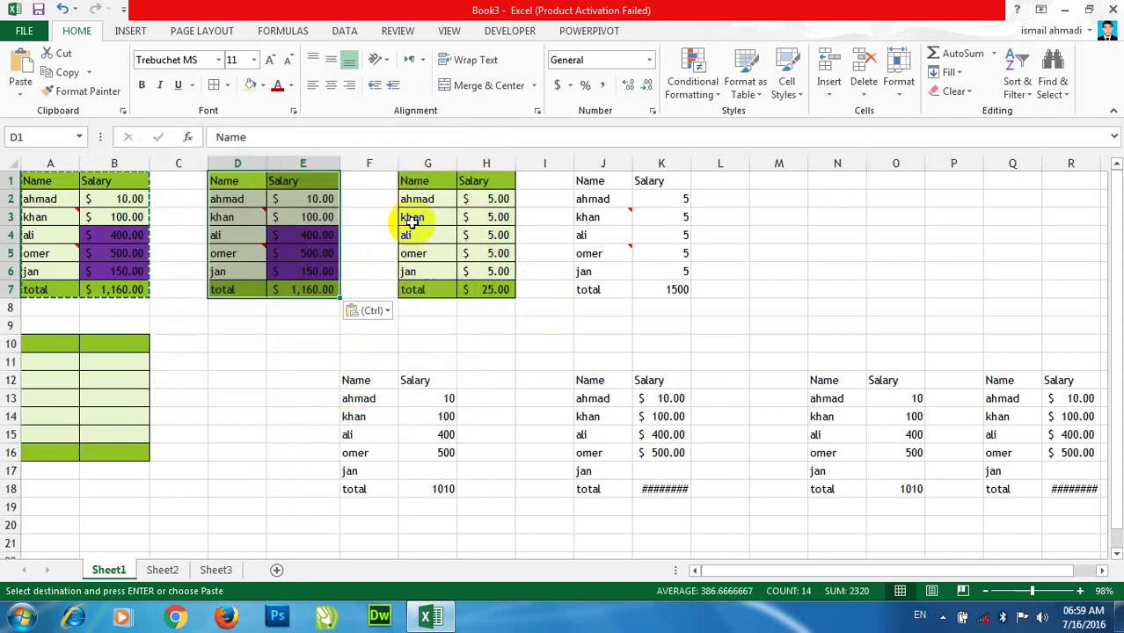
pyautogui.click(819, 308)
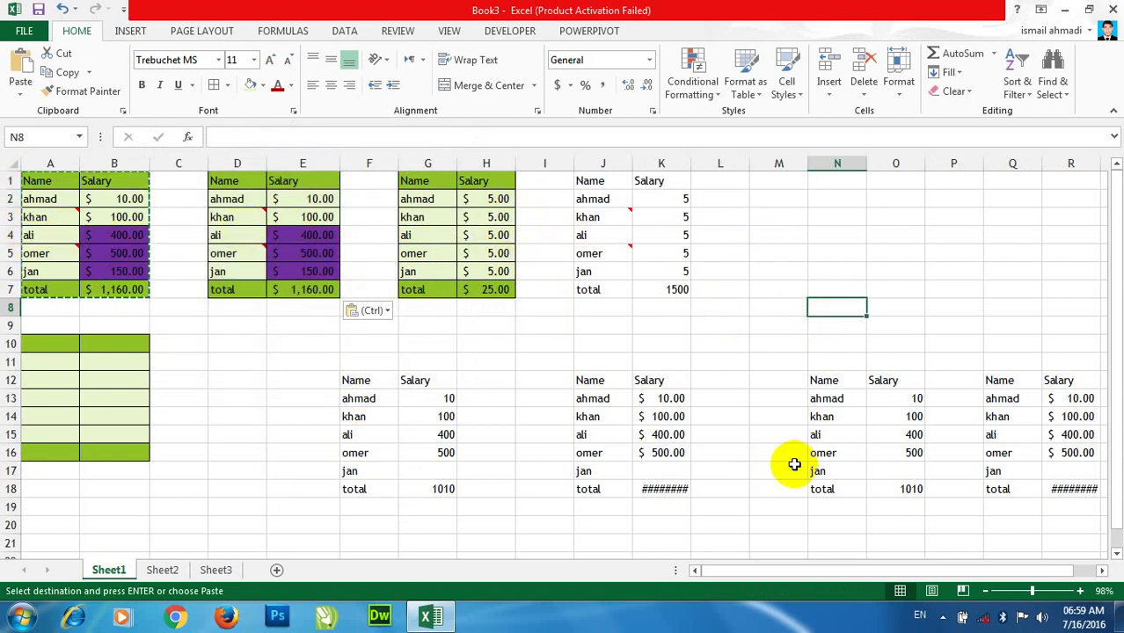
# Step: Widen column K so the total fits, and enter 50 in M6
pyautogui.moveTo(690, 164); pyautogui.dragTo(704, 163)
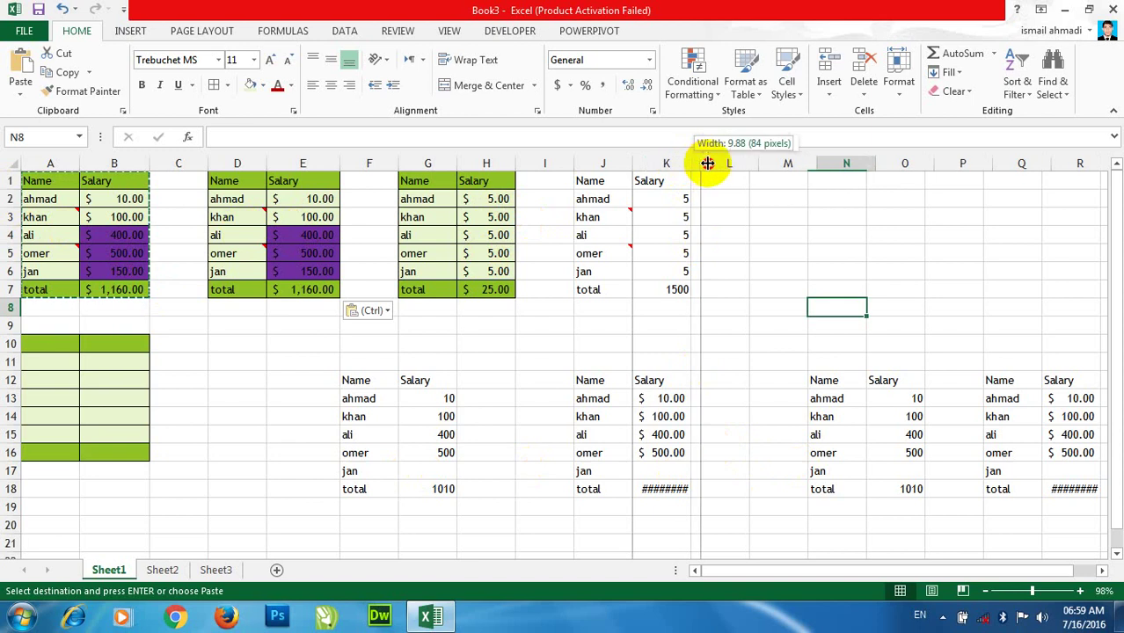
pyautogui.click(792, 264)
pyautogui.write('5')
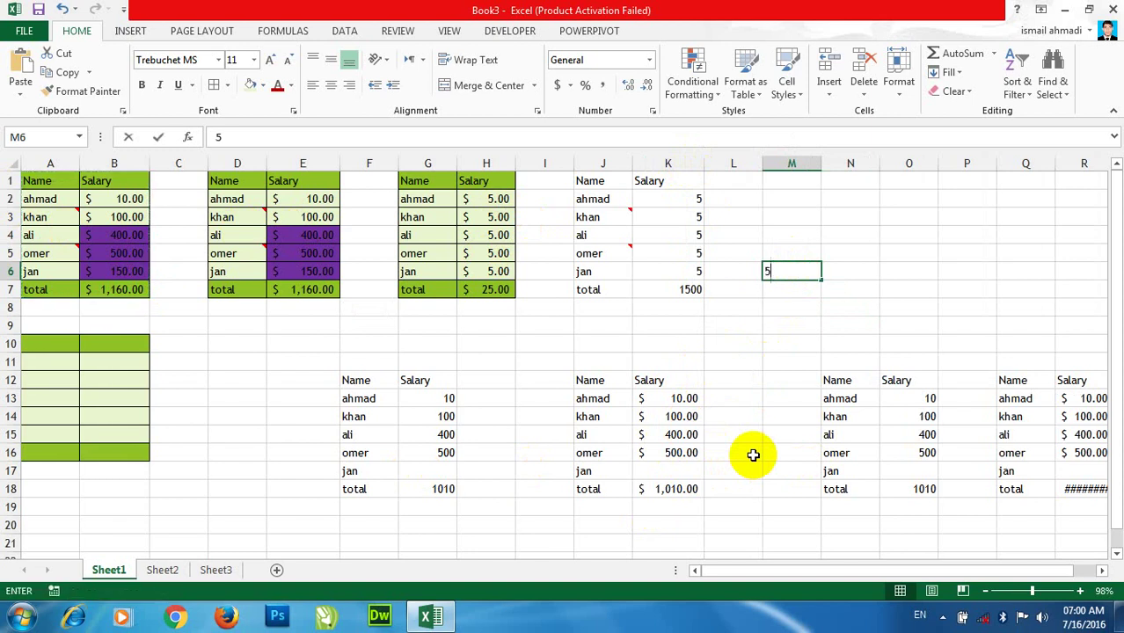
pyautogui.write('0')
pyautogui.press('Return')
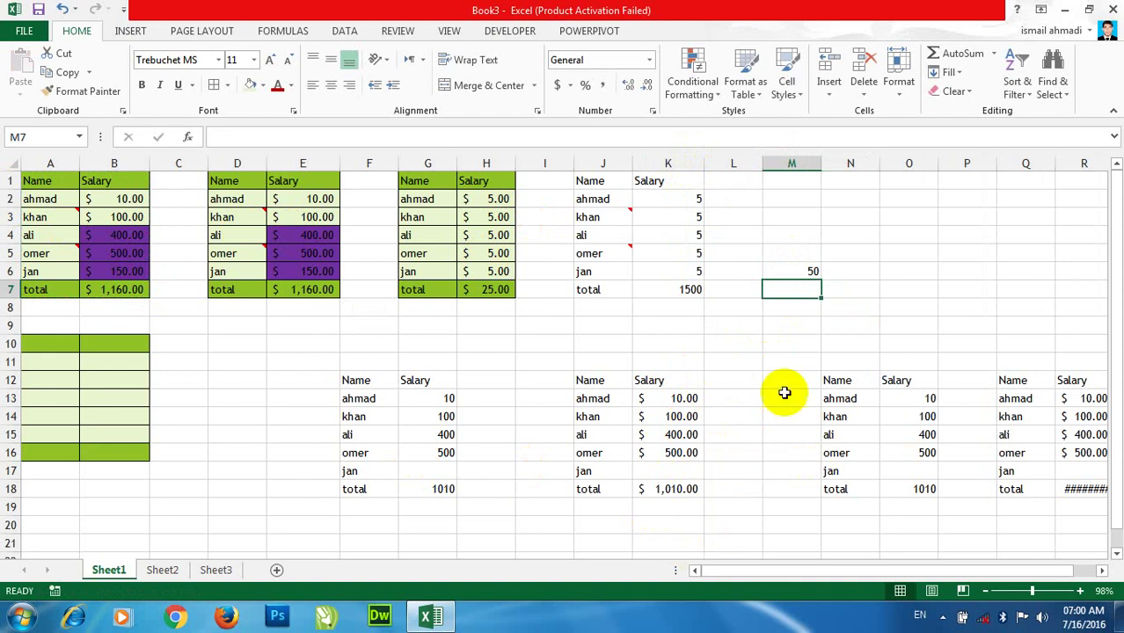
# Step: Test-edit the salaries K13:K15 to 60, 150 and 450
pyautogui.click(684, 400)
pyautogui.write('6')
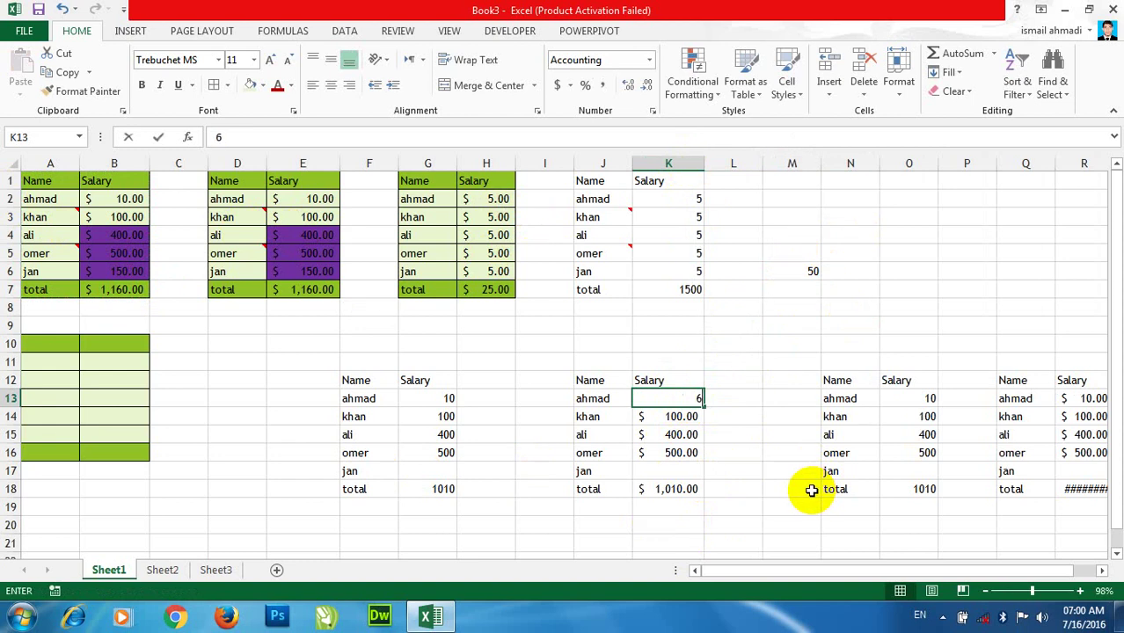
pyautogui.write('0')
pyautogui.press('Return')
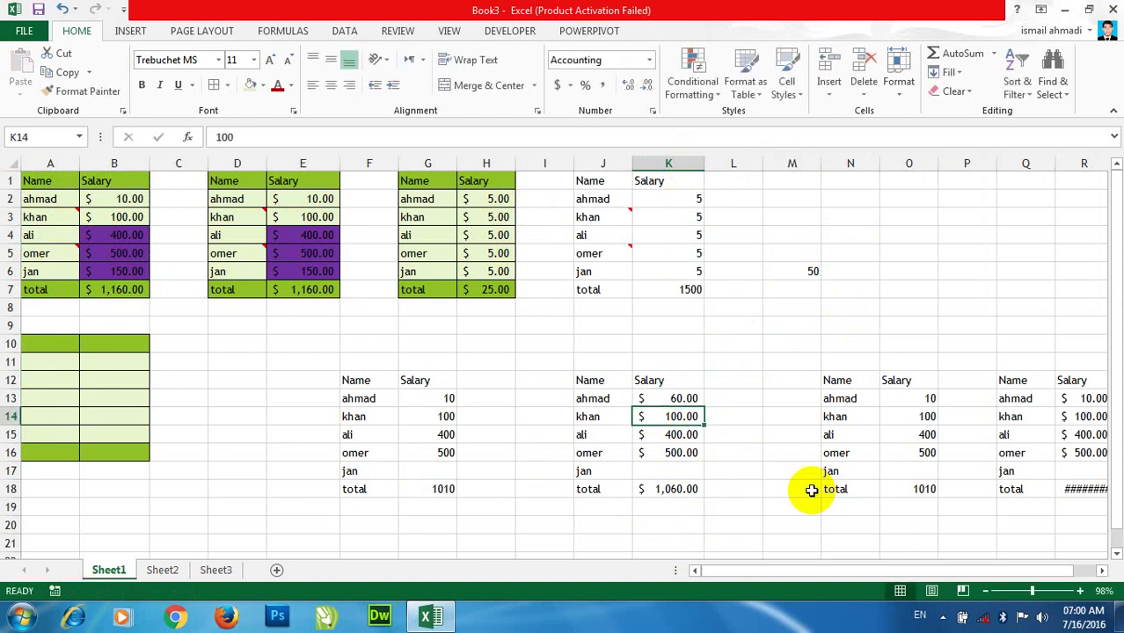
pyautogui.write('150')
pyautogui.press('Return')
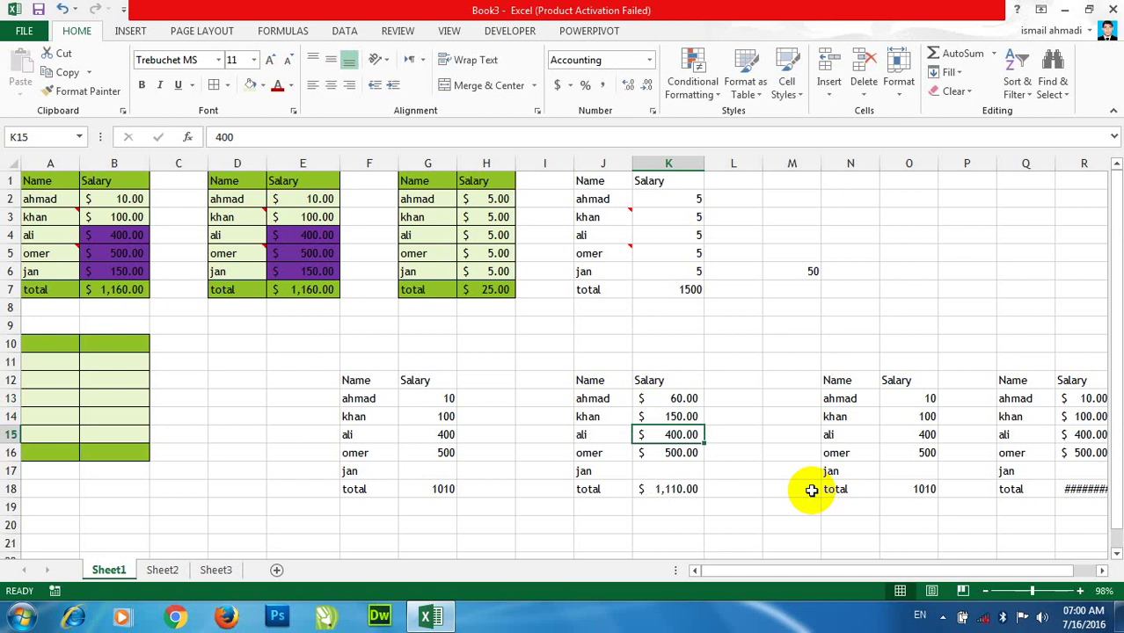
pyautogui.write('450')
pyautogui.press('Return')
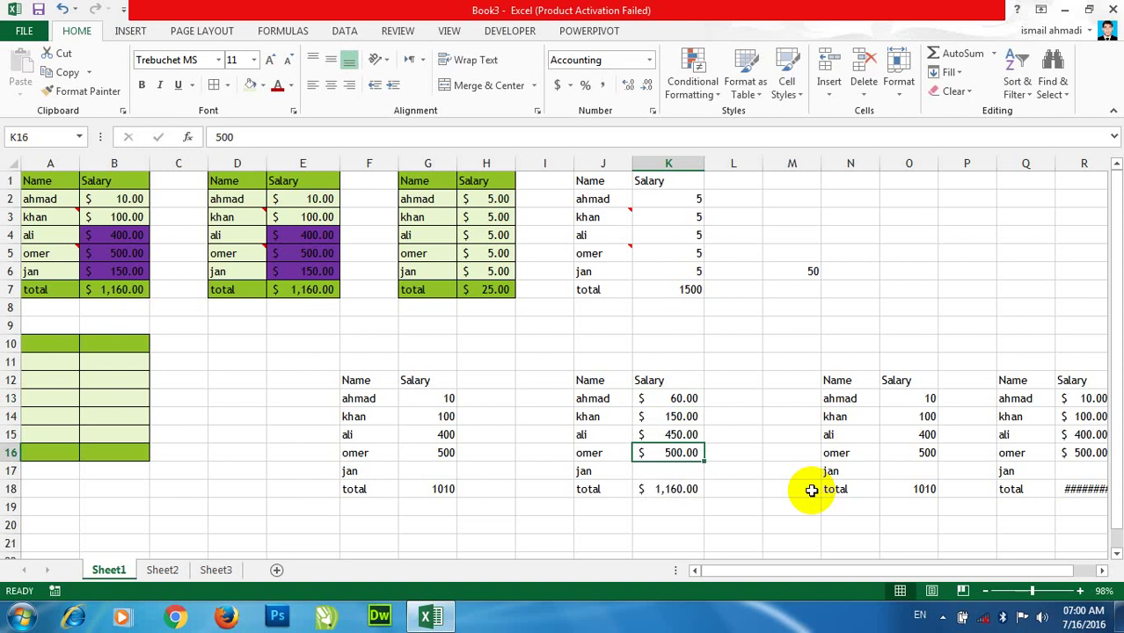
# Step: Copy the 50 in M6 and Paste Special Add it to salaries K13:K17
pyautogui.click(803, 281)
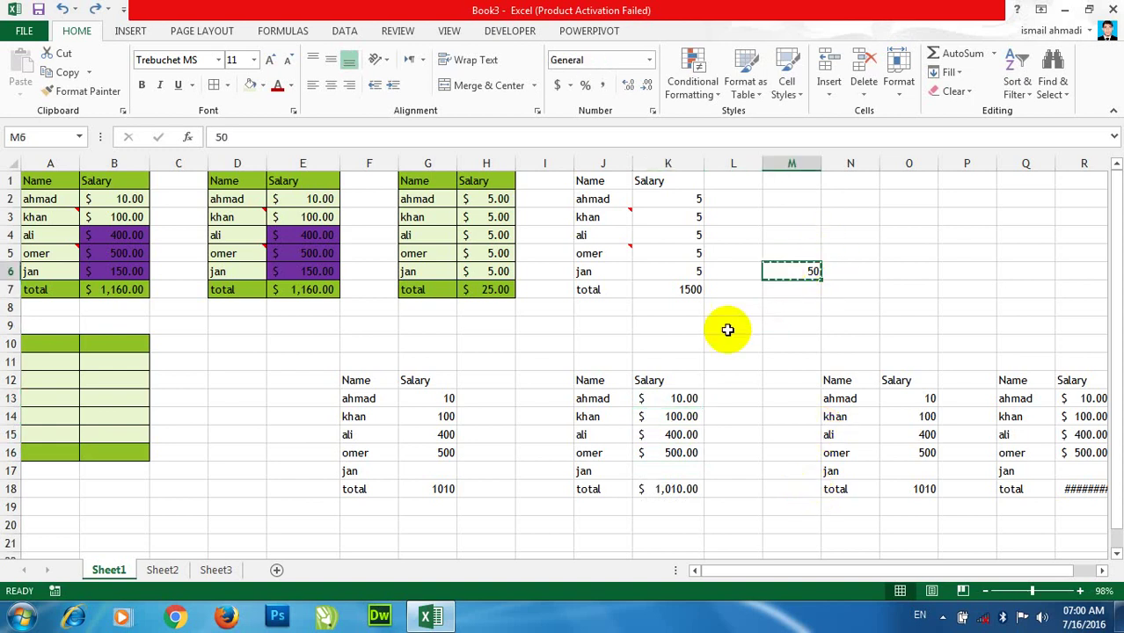
pyautogui.moveTo(681, 398); pyautogui.dragTo(680, 466)
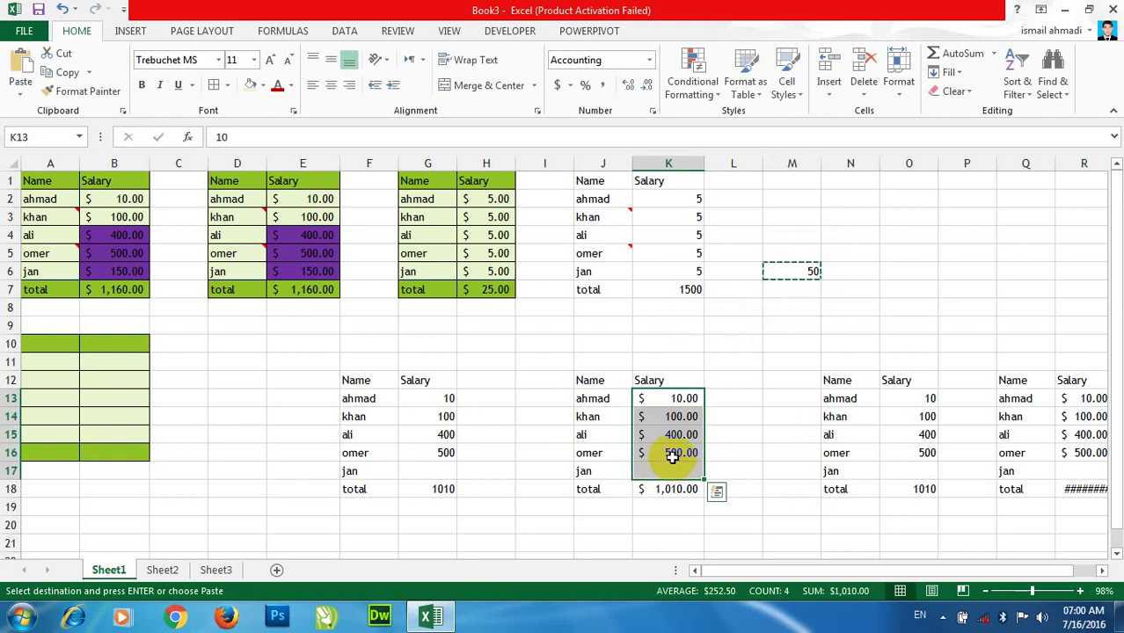
pyautogui.rightClick(675, 415)
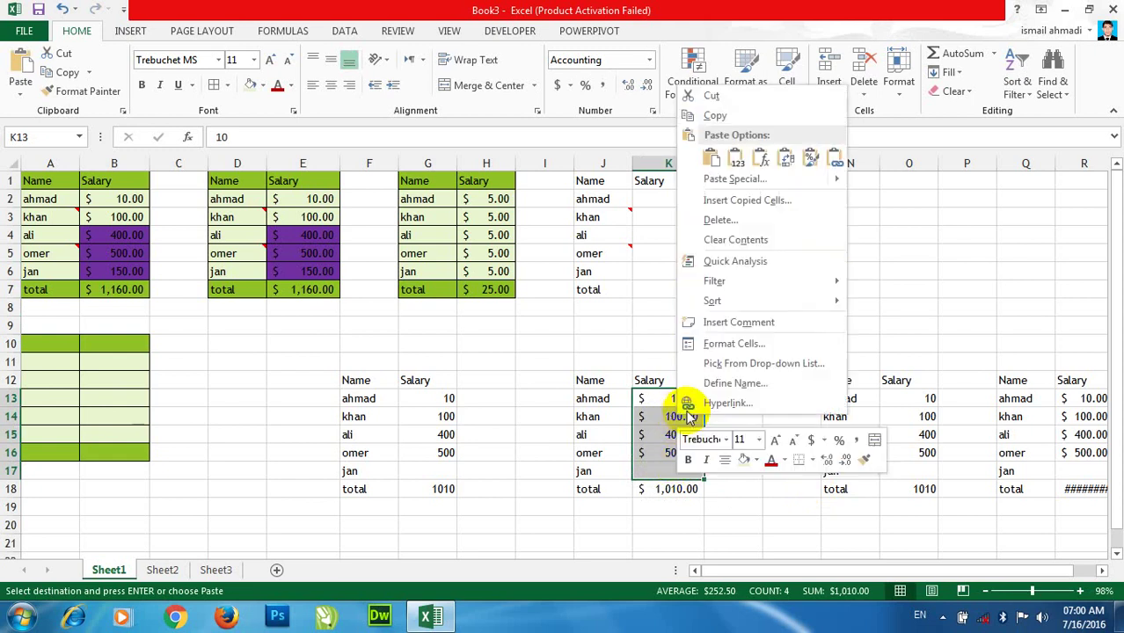
pyautogui.click(739, 175)
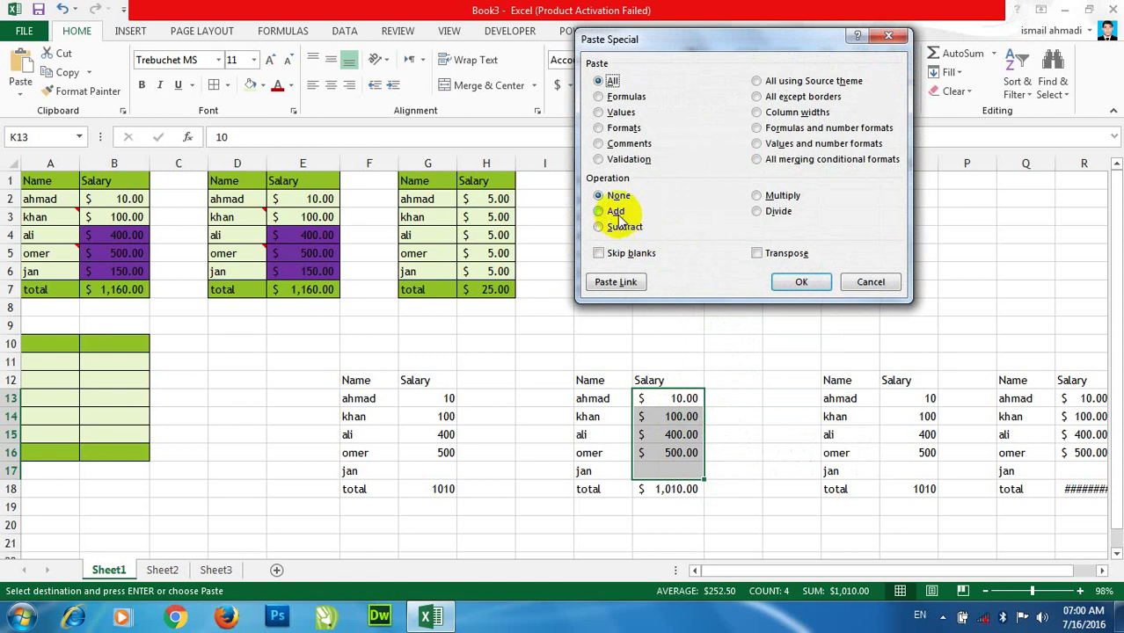
pyautogui.click(615, 213)
pyautogui.click(796, 282)
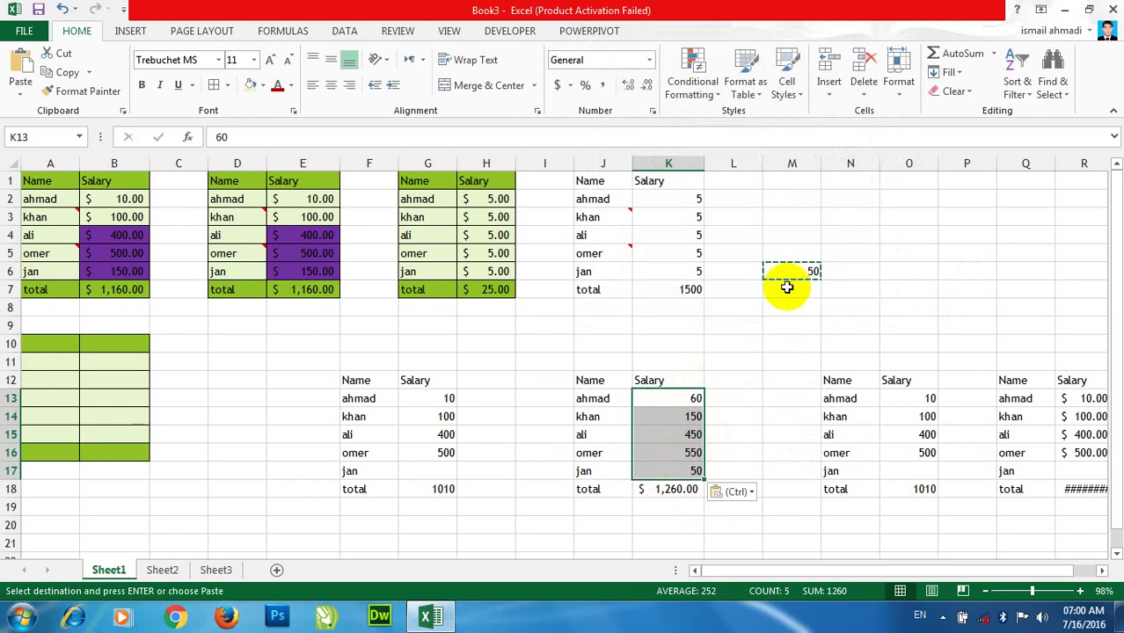
# Step: Paste Special Subtract 50 from the salaries, then Multiply them by 50
pyautogui.rightClick(682, 410)
pyautogui.click(744, 174)
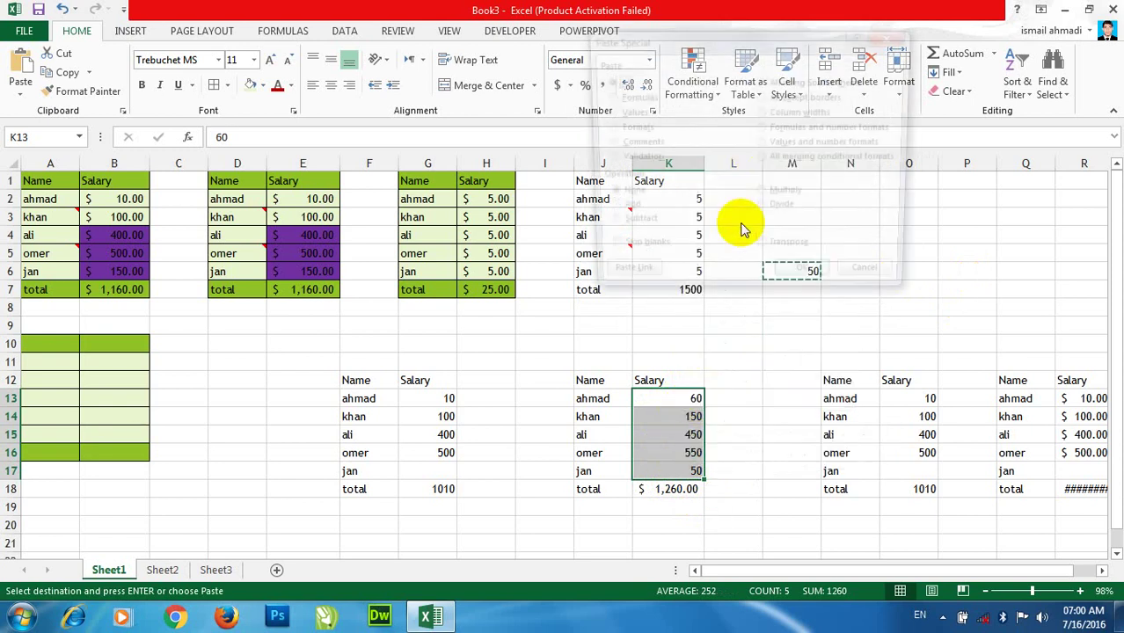
pyautogui.click(606, 227)
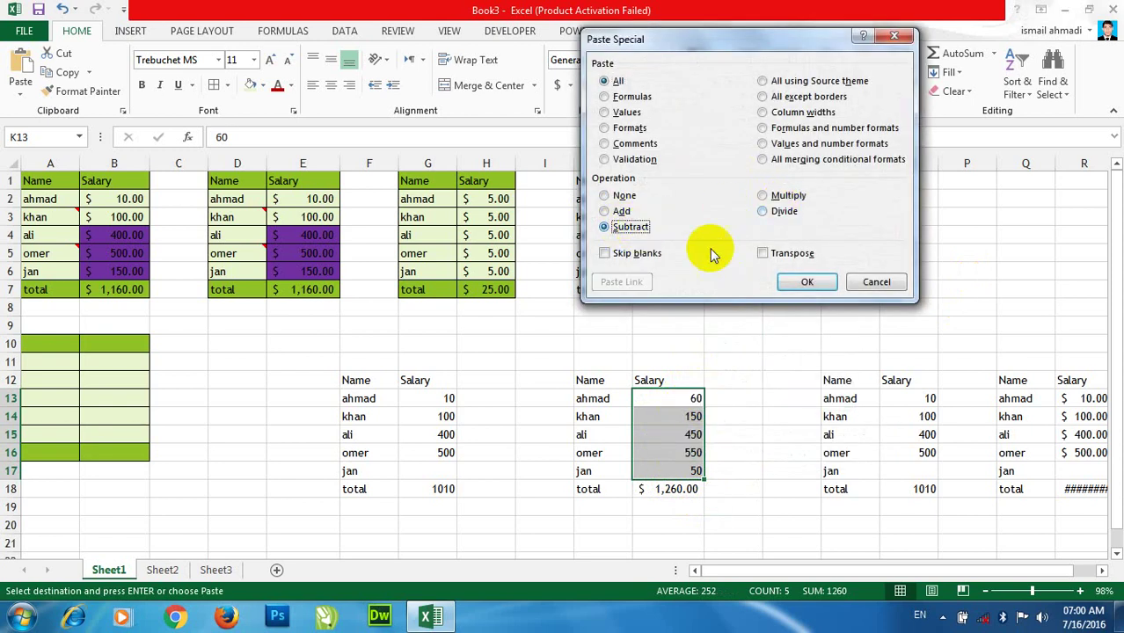
pyautogui.click(806, 282)
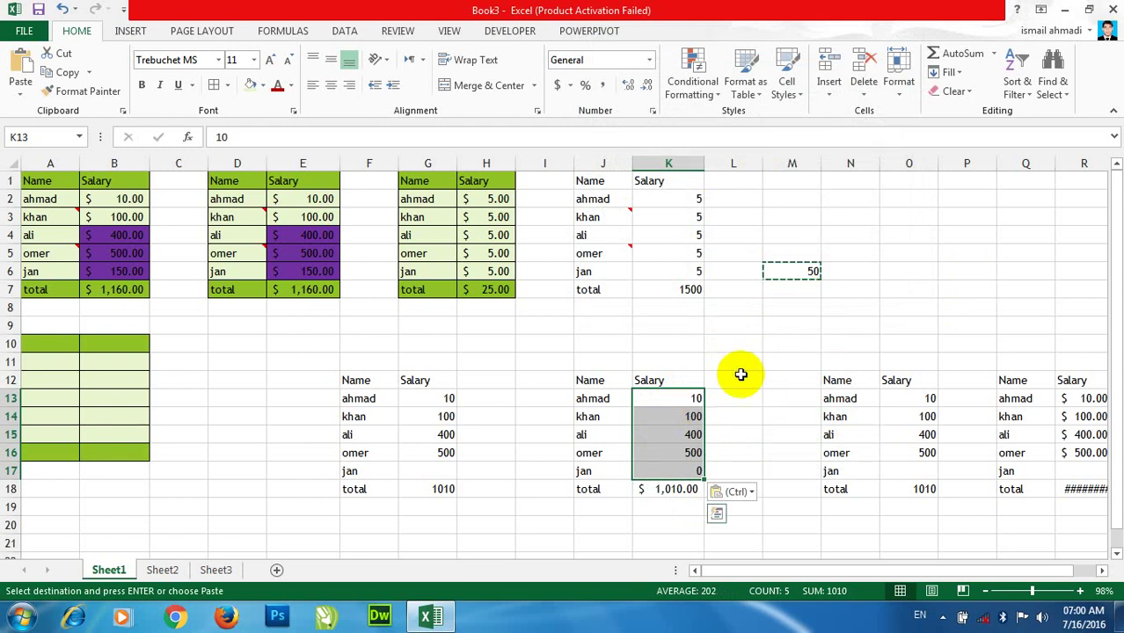
pyautogui.rightClick(671, 404)
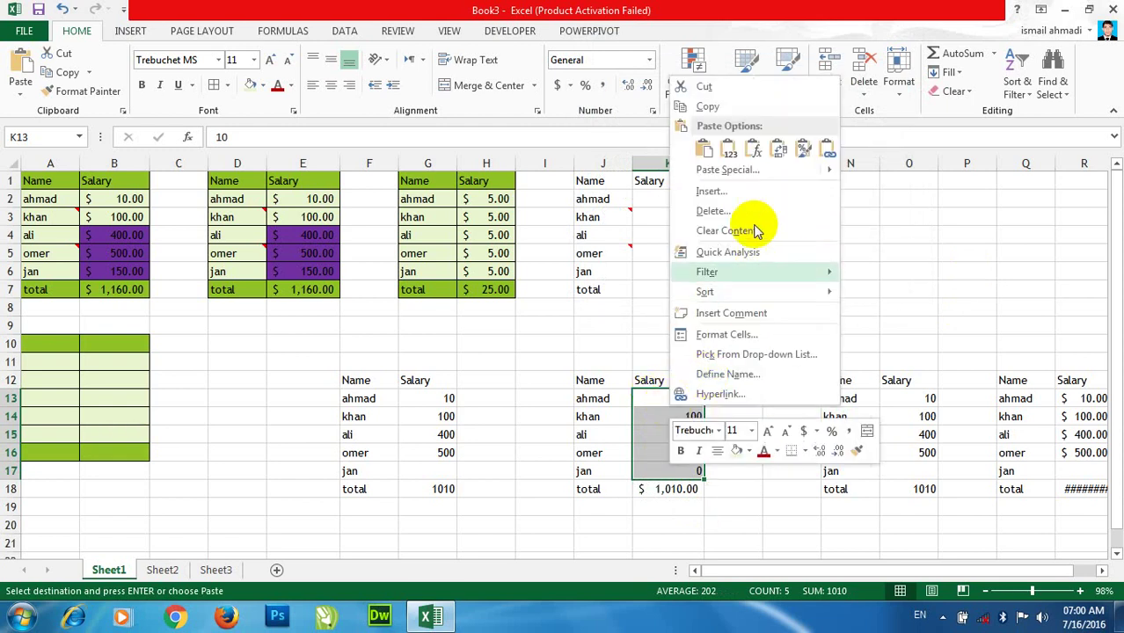
pyautogui.click(728, 169)
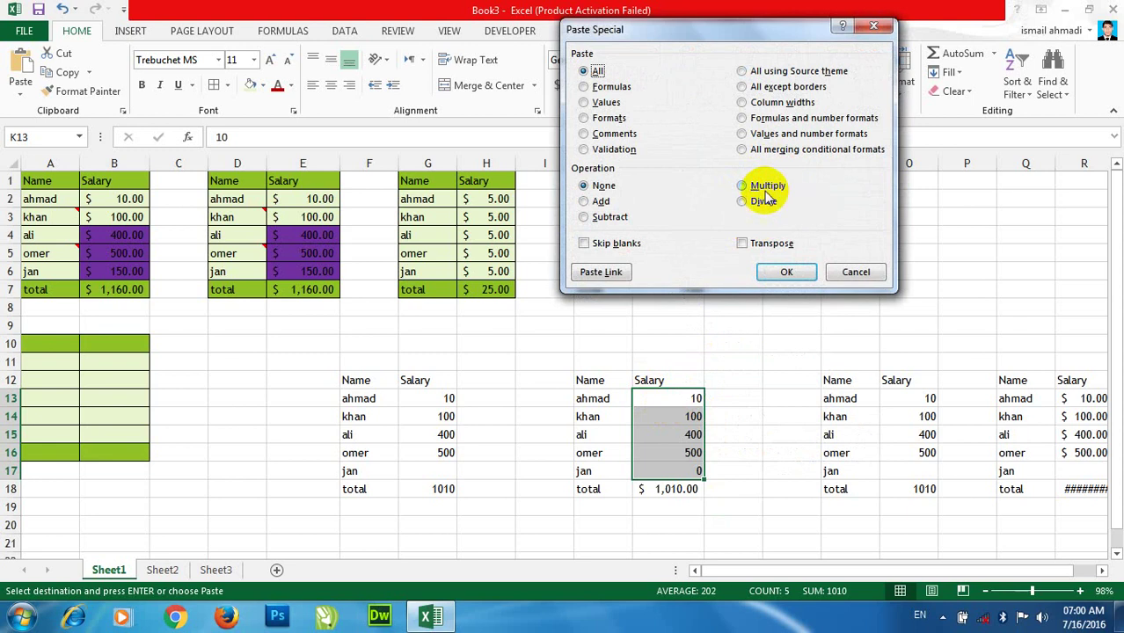
pyautogui.click(766, 189)
pyautogui.click(786, 274)
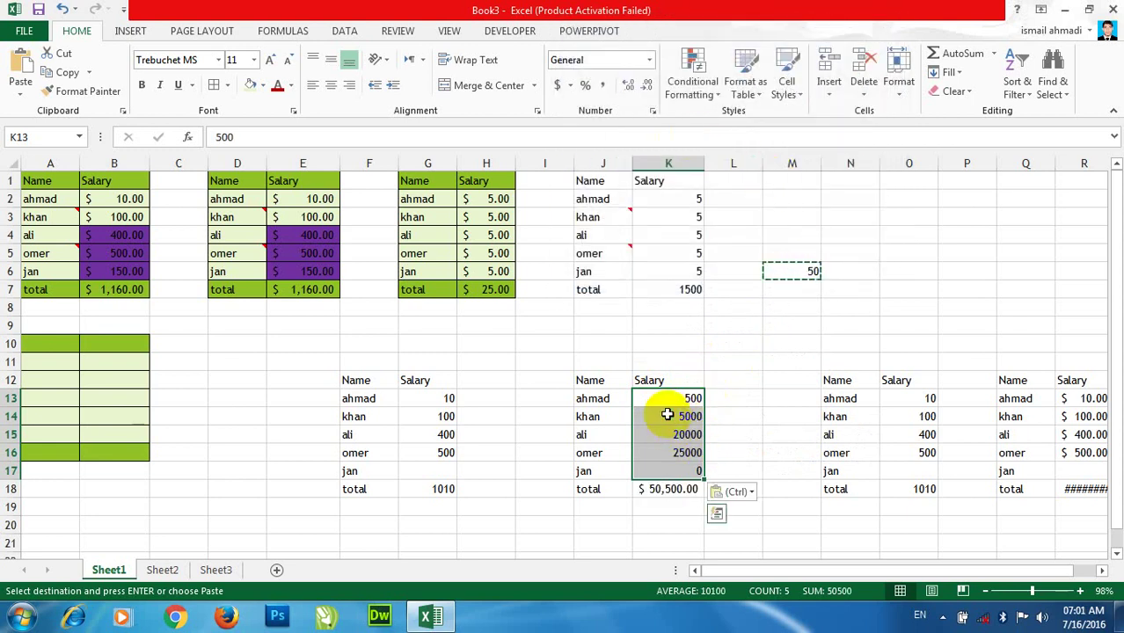
# Step: Paste Special Divide the salaries by 50, then reopen Paste Special and cancel
pyautogui.rightClick(669, 414)
pyautogui.click(734, 180)
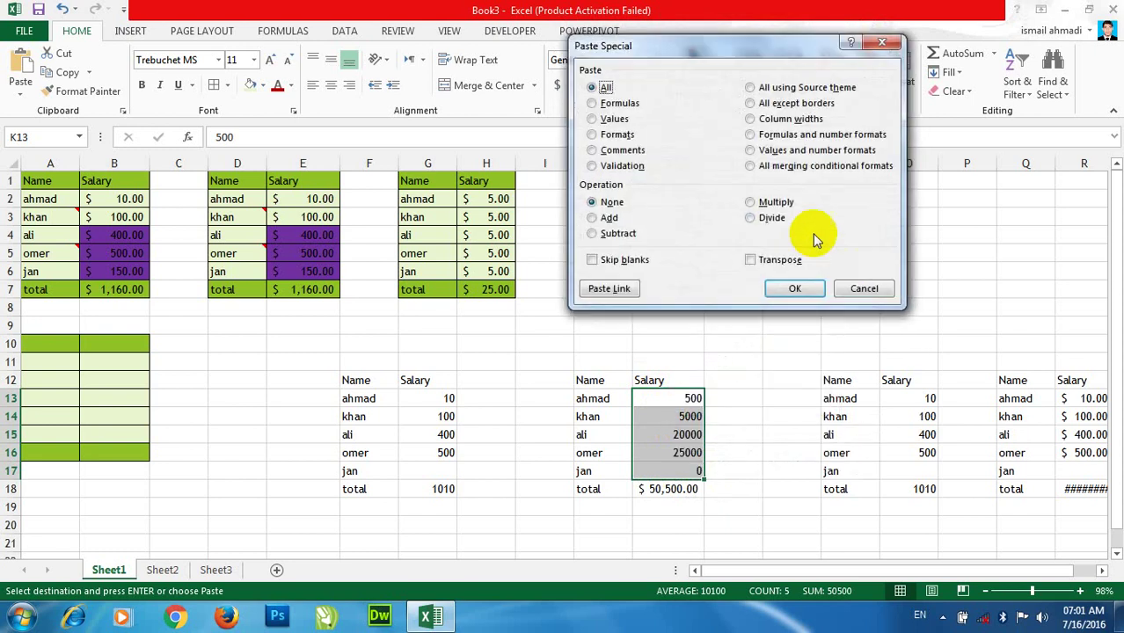
pyautogui.click(759, 217)
pyautogui.click(795, 289)
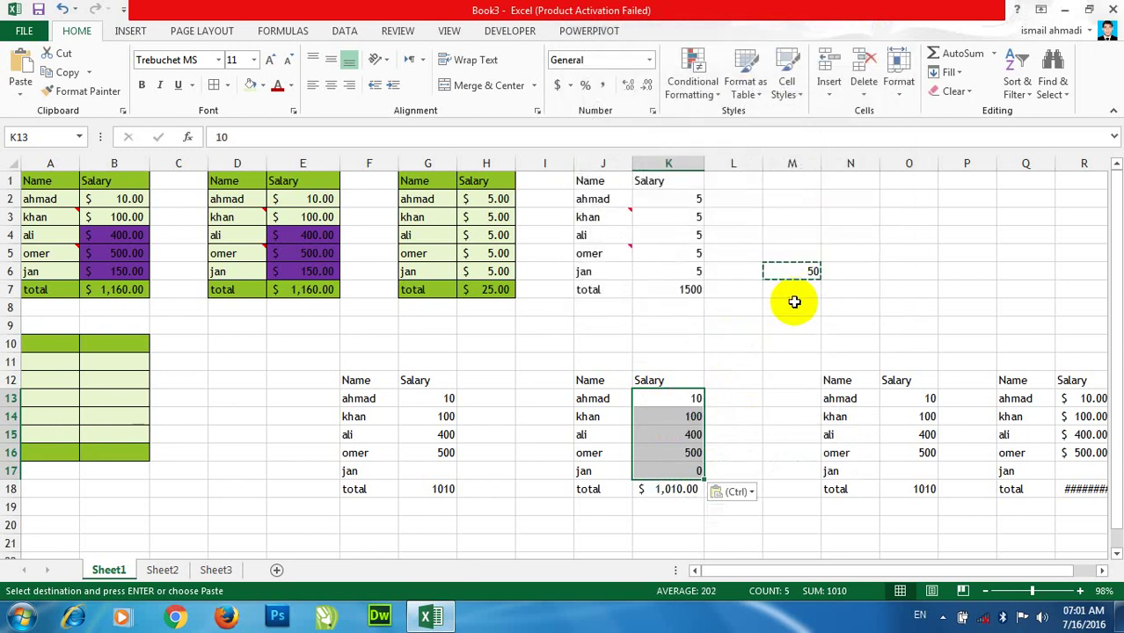
pyautogui.rightClick(665, 424)
pyautogui.click(730, 182)
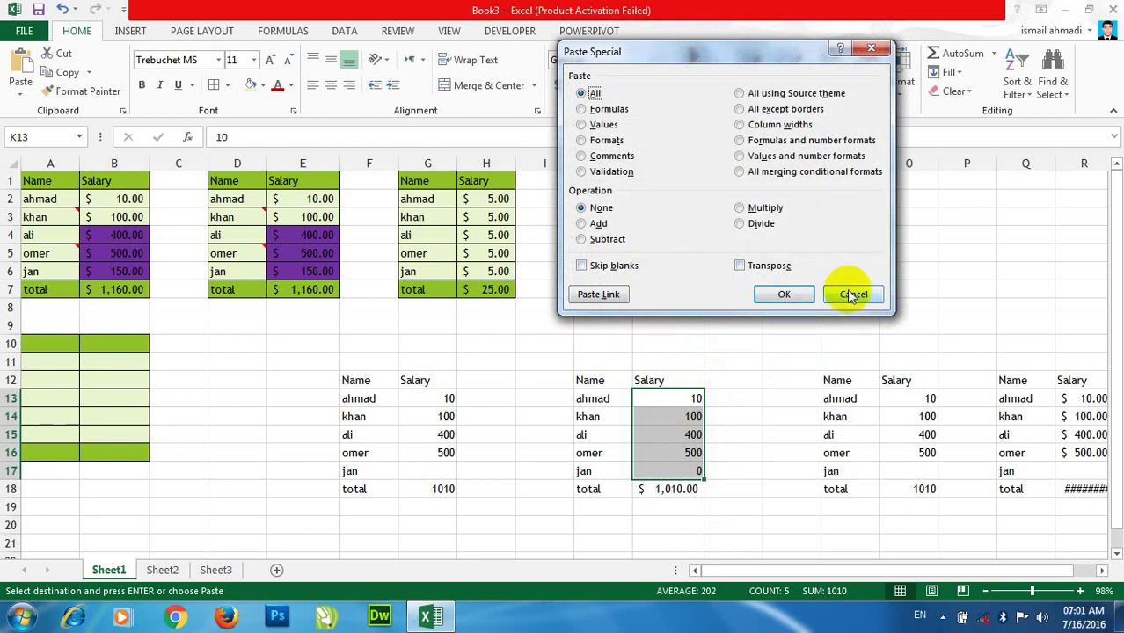
pyautogui.click(777, 297)
pyautogui.click(497, 471)
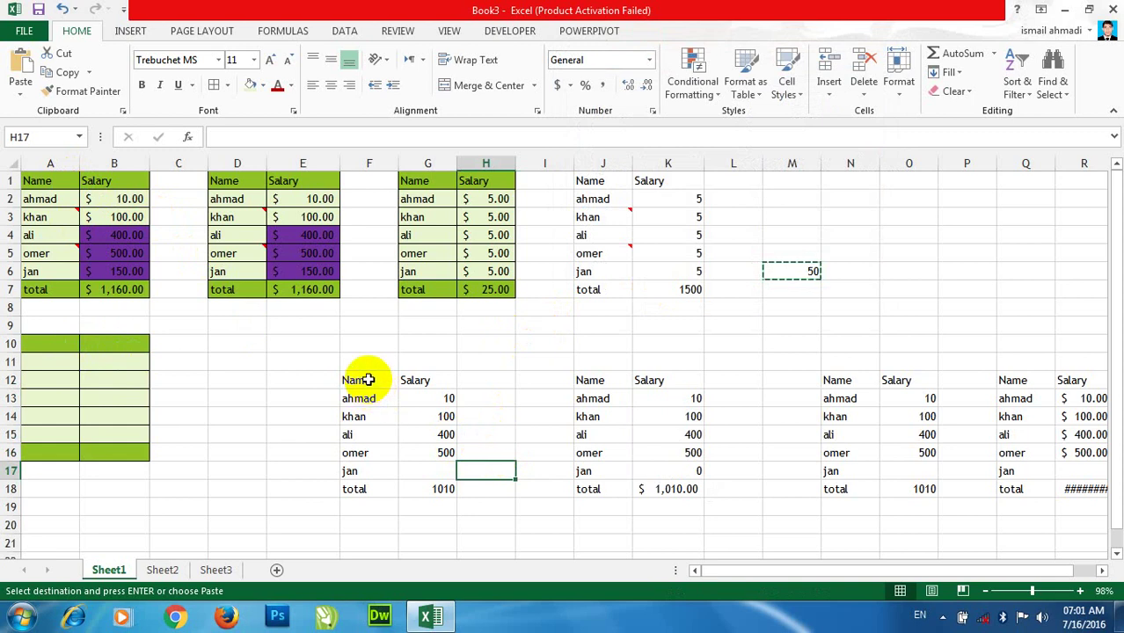
# Step: Copy the F12:G18 table and paste it at C12
pyautogui.moveTo(367, 380); pyautogui.dragTo(434, 485)
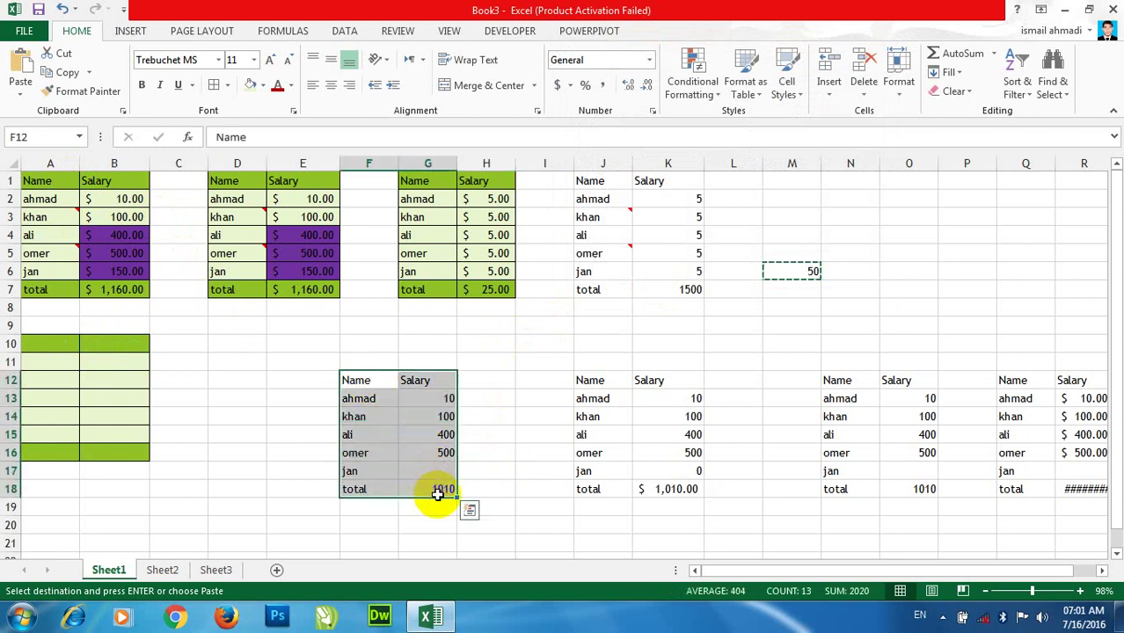
pyautogui.hotkey('ctrl', 'c')
pyautogui.scroll(-14, 450, 479)
pyautogui.scroll(13, 449, 477)
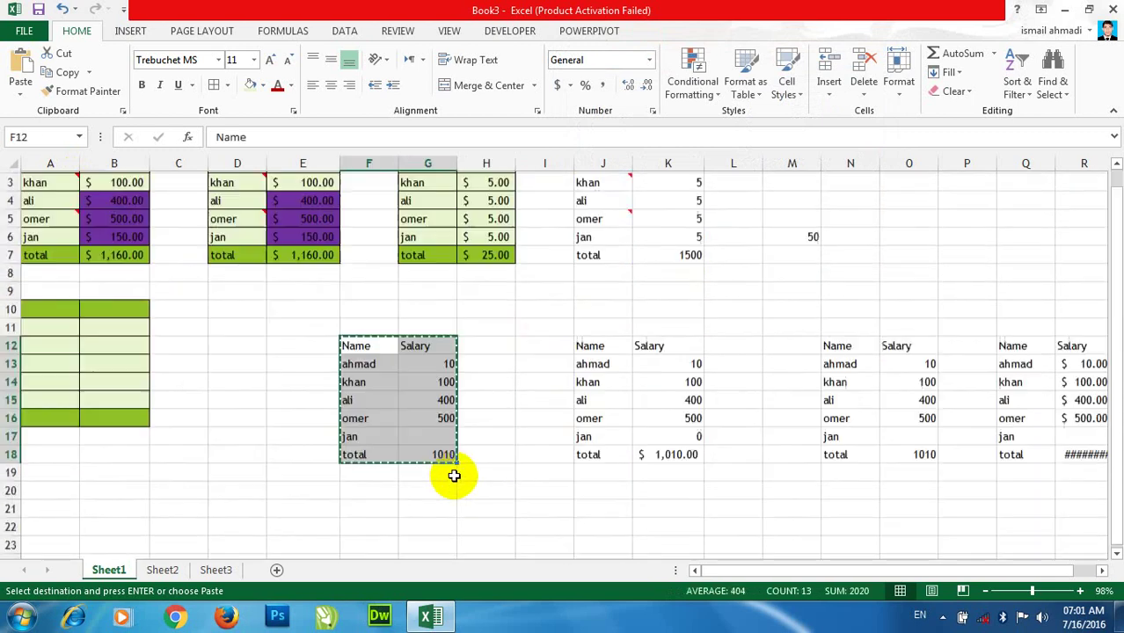
pyautogui.scroll(1, 449, 477)
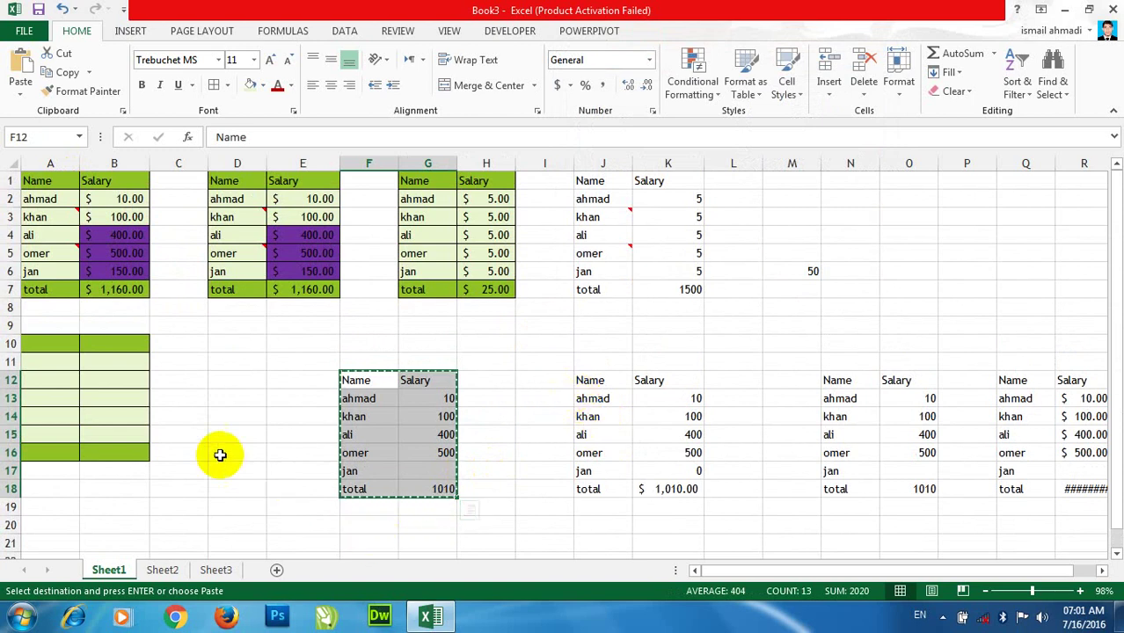
pyautogui.click(195, 382)
pyautogui.rightClick(180, 380)
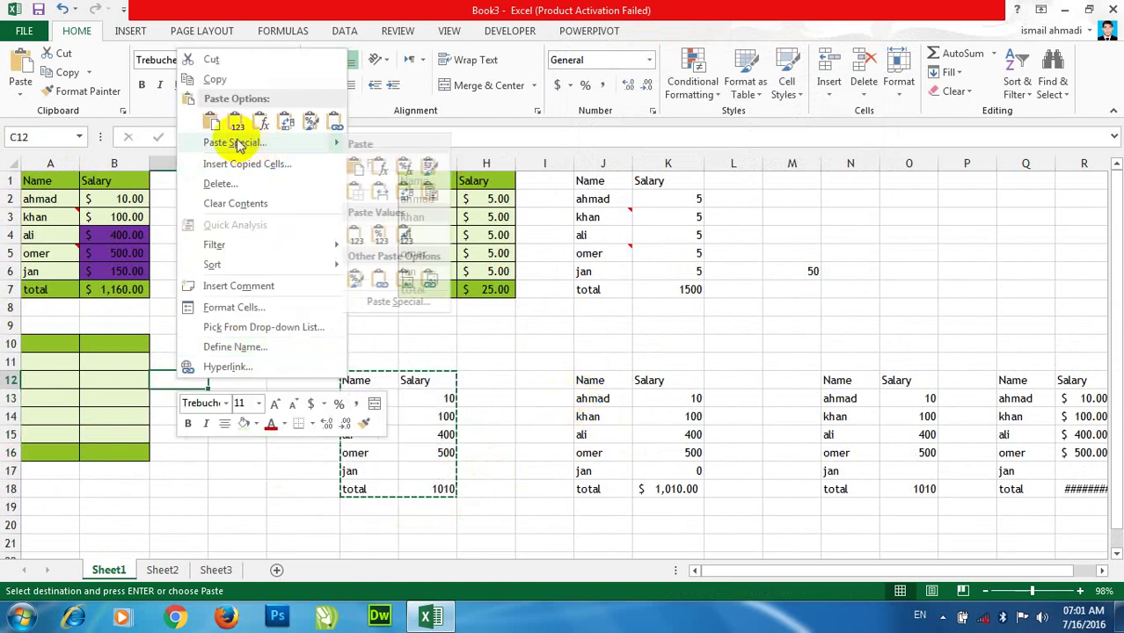
pyautogui.click(31, 66)
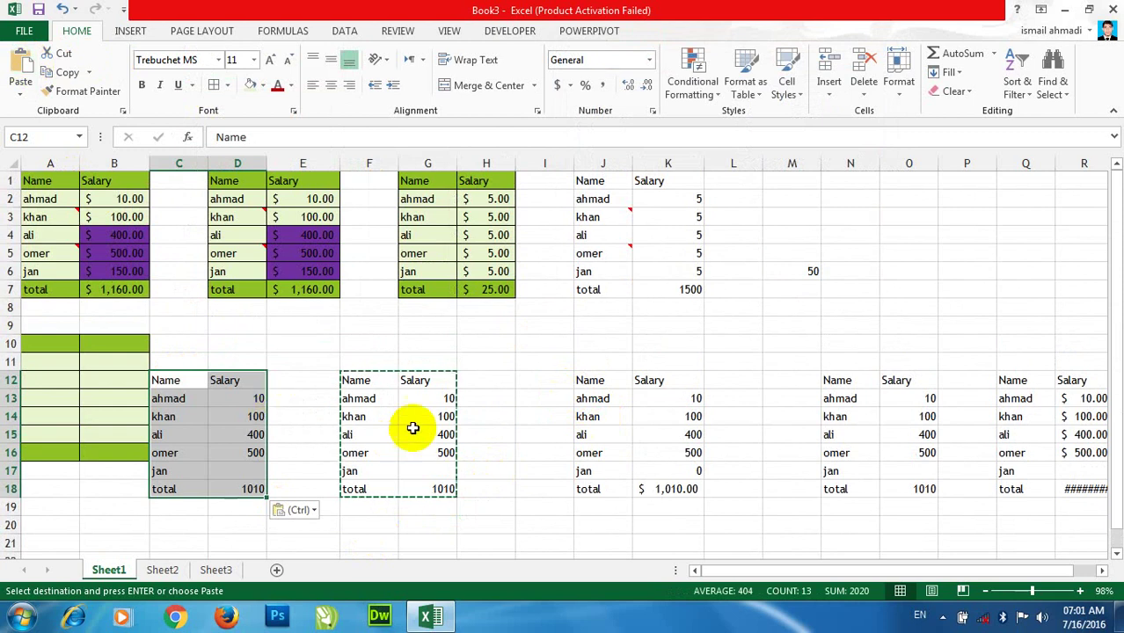
# Step: Fill G13:G17 with 1 using Ctrl+Enter, then copy the C12:D18 table
pyautogui.moveTo(431, 399); pyautogui.dragTo(427, 473)
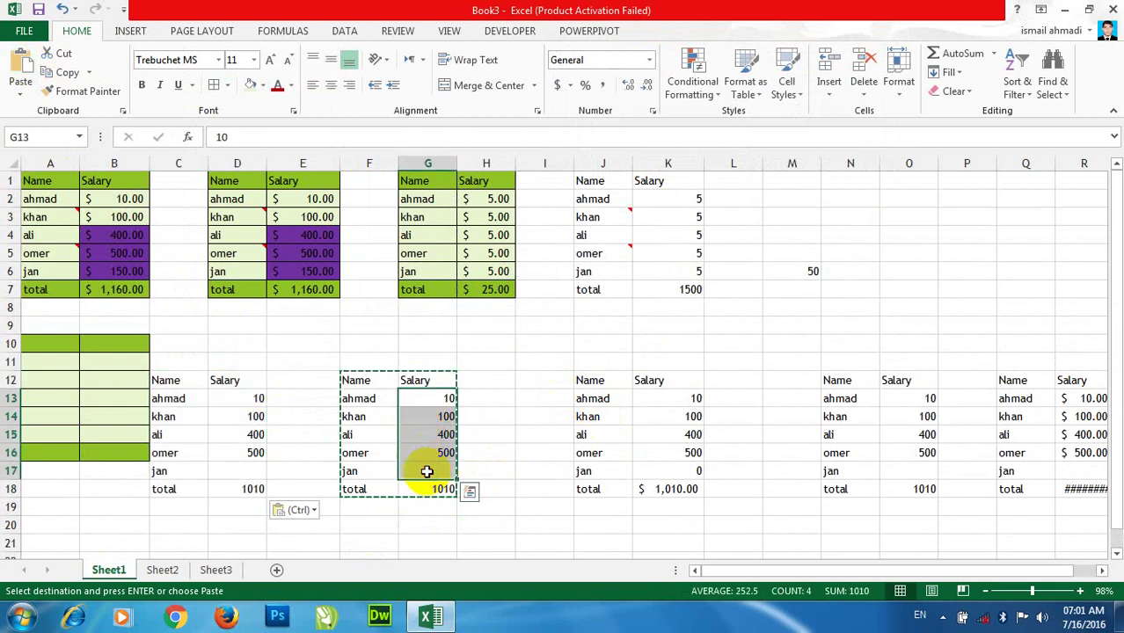
pyautogui.write('1')
pyautogui.hotkey('ctrl', 'Return')
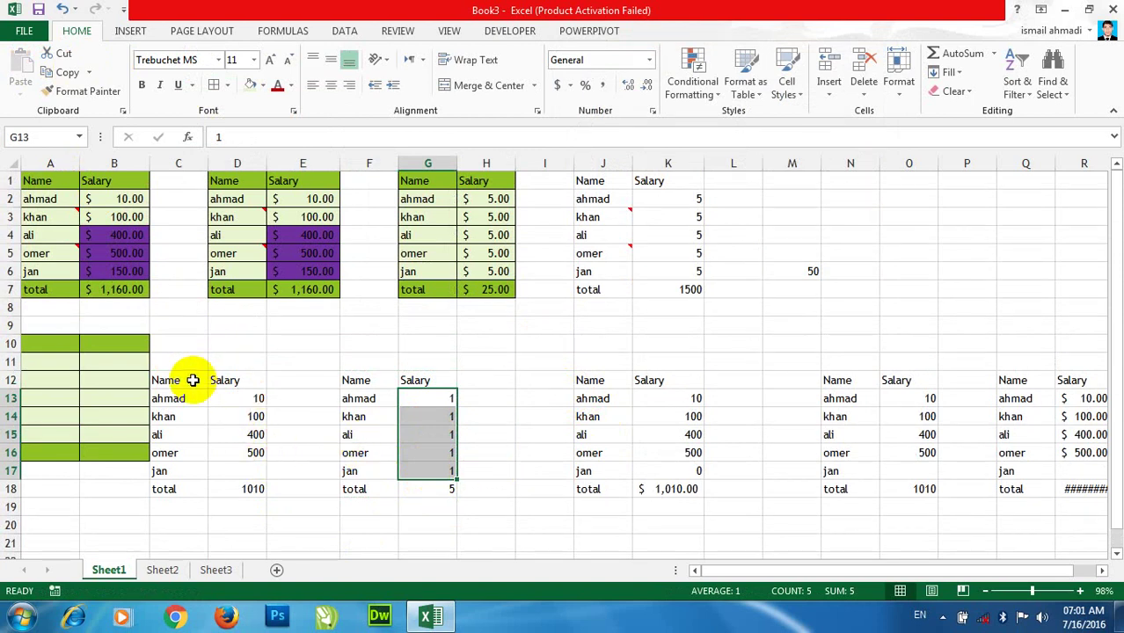
pyautogui.moveTo(191, 378); pyautogui.dragTo(224, 482)
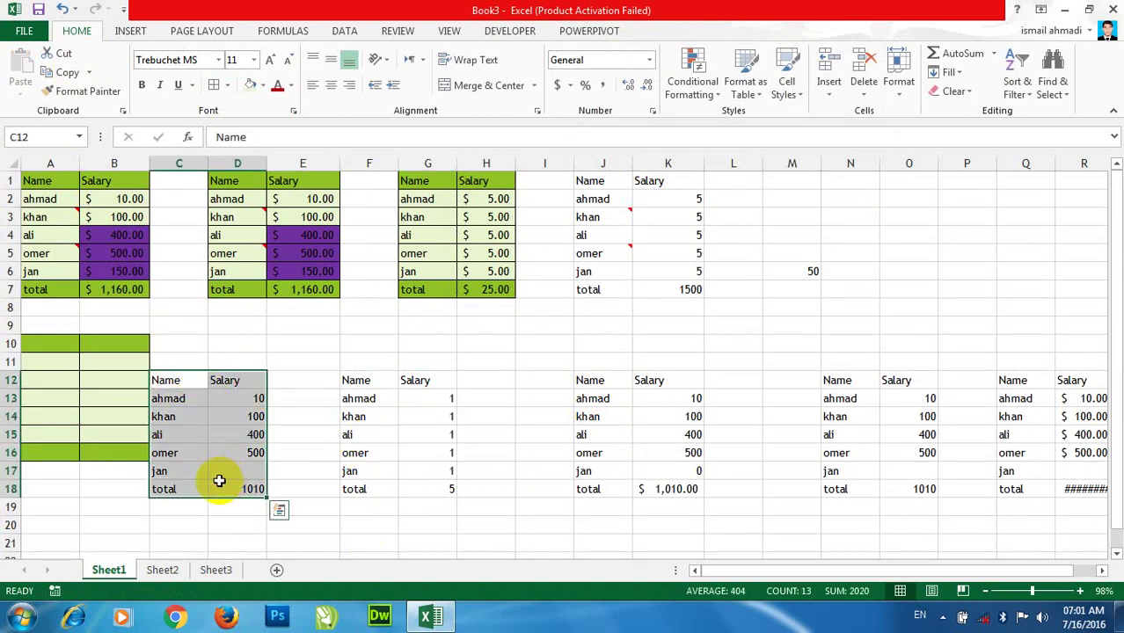
pyautogui.hotkey('ctrl', 'c')
# Step: Paste Link the copied C12:D18 table into F12:G18
pyautogui.rightClick(373, 382)
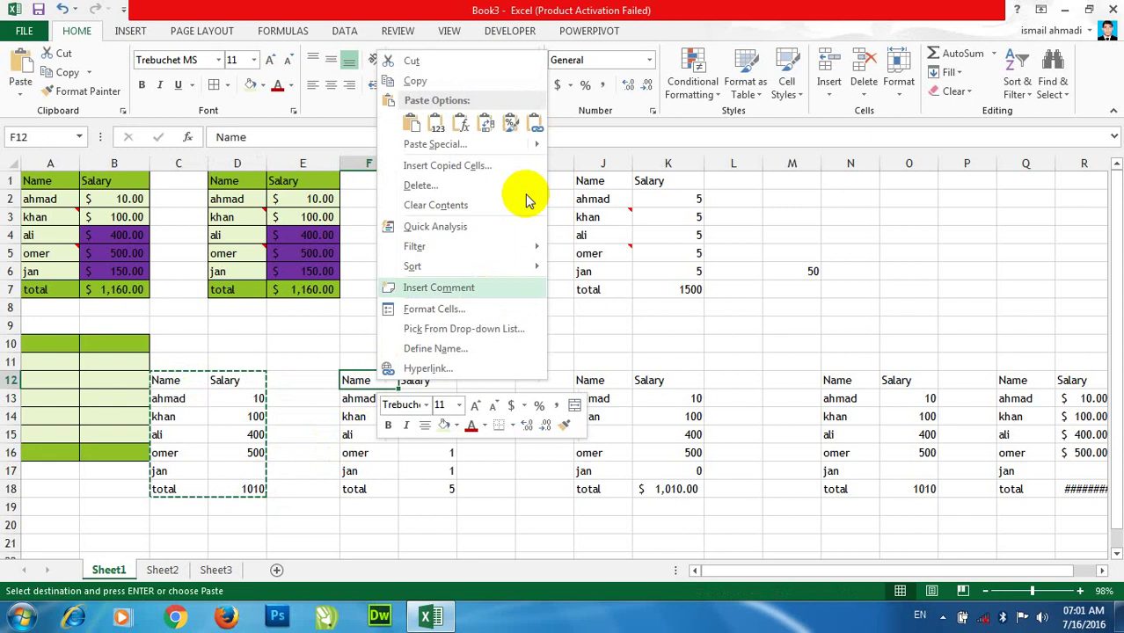
pyautogui.click(471, 145)
pyautogui.click(350, 254)
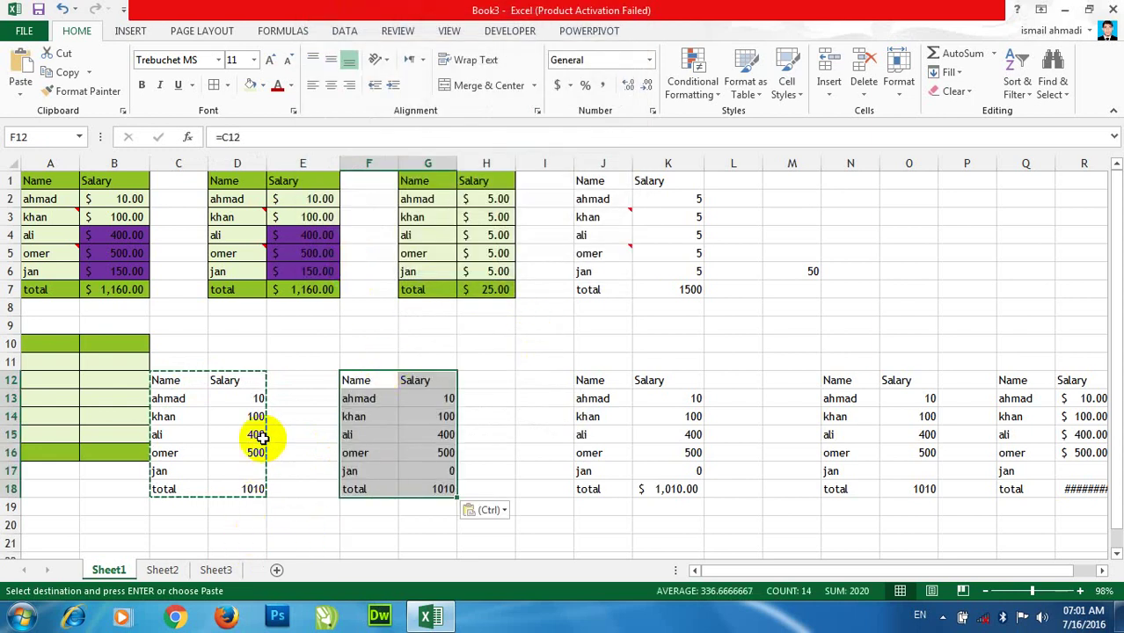
# Step: Edit the D13:D17 salaries with Ctrl+Enter, then copy C12:D18 again
pyautogui.moveTo(254, 398); pyautogui.dragTo(257, 472)
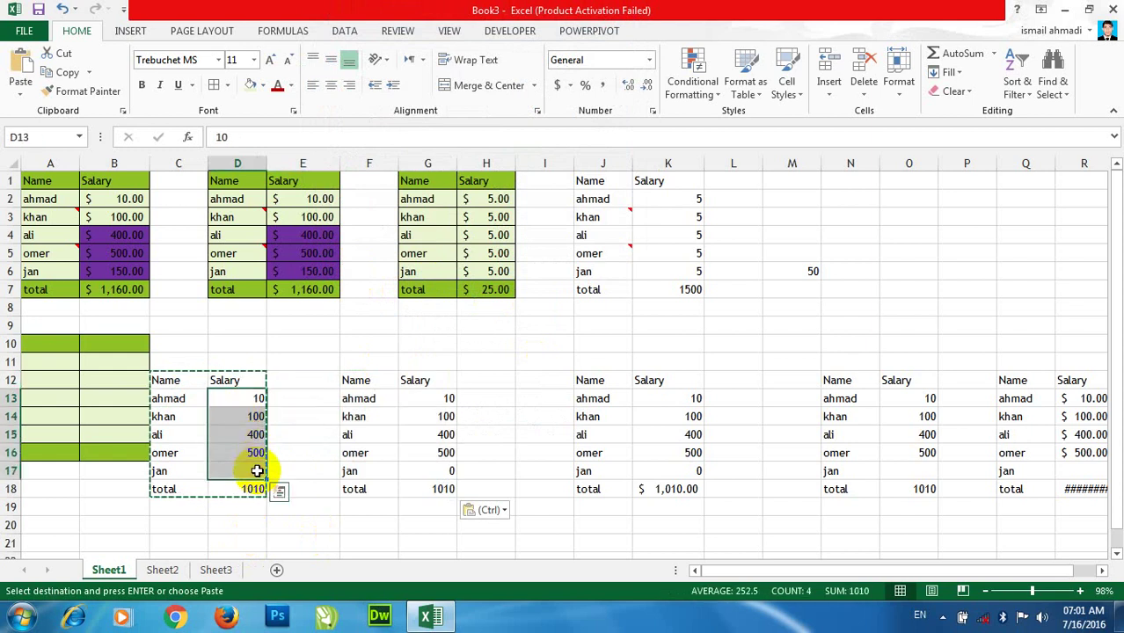
pyautogui.write('500')
pyautogui.moveTo(257, 472); pyautogui.dragTo(257, 474)
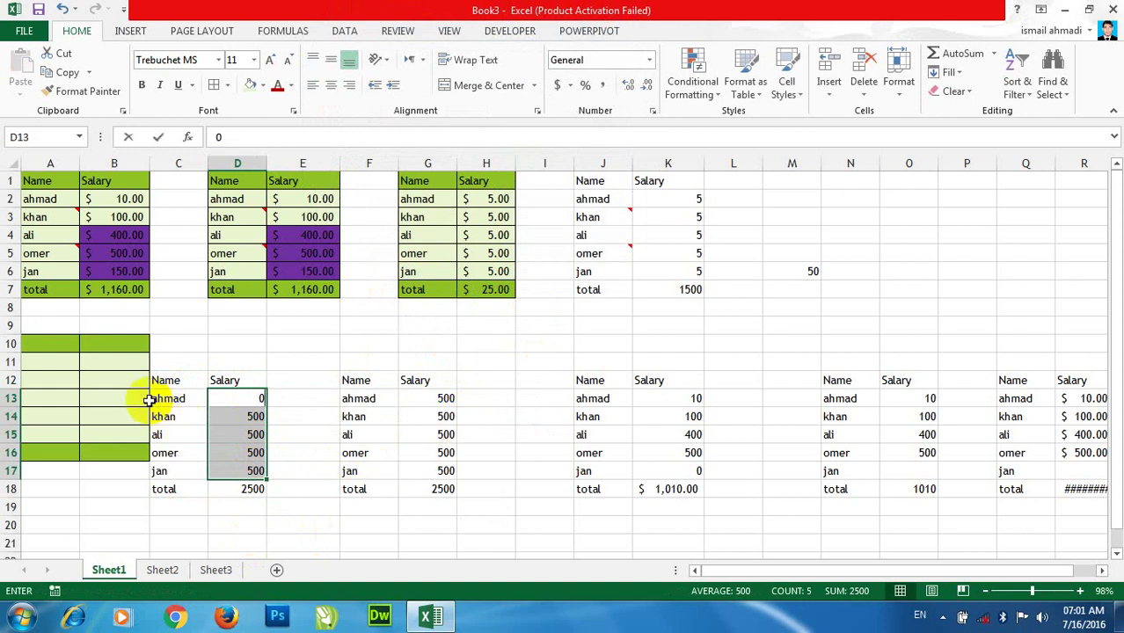
pyautogui.hotkey('ctrl', 'Return')
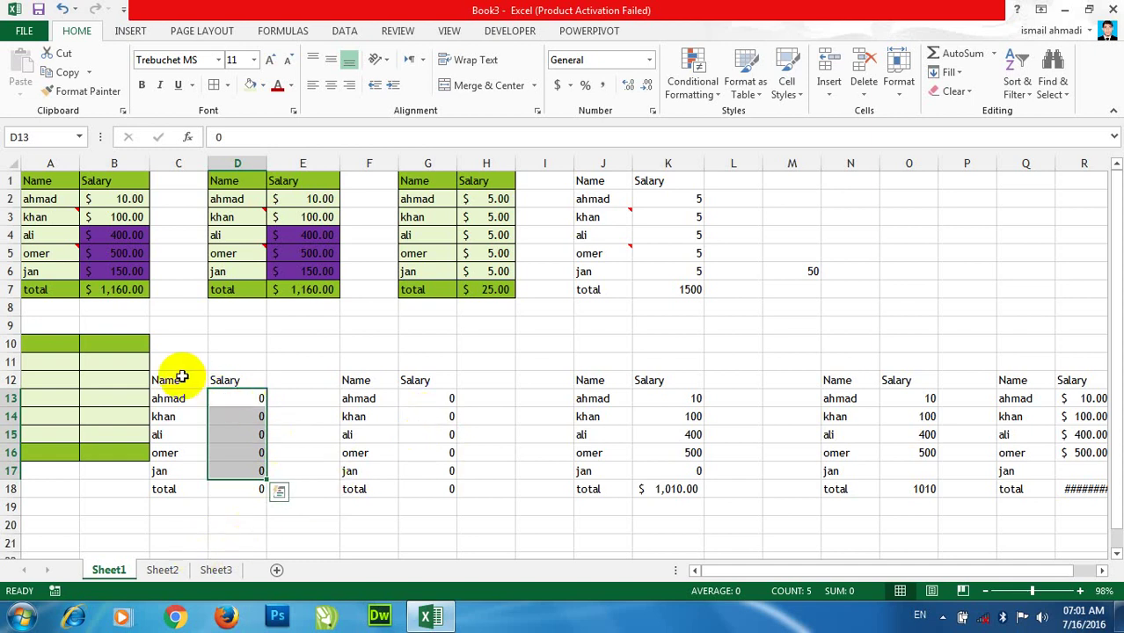
pyautogui.moveTo(172, 384)
pyautogui.mouseDown()
pyautogui.moveTo(241, 486)
pyautogui.moveTo(236, 498)
pyautogui.mouseUp()
pyautogui.hotkey('ctrl', 'c')
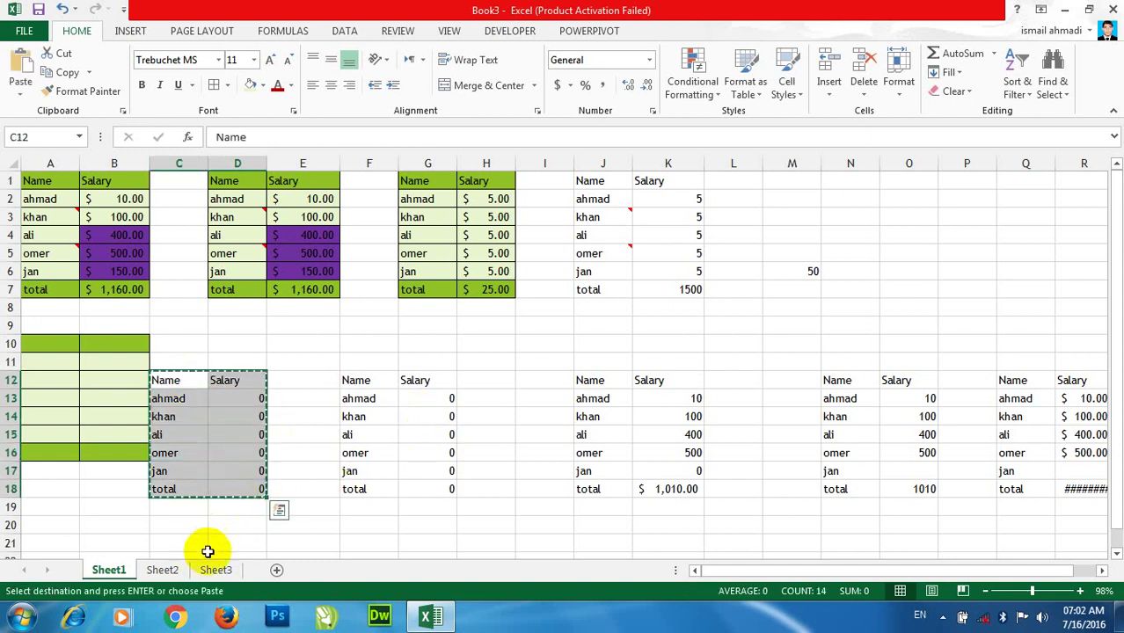
# Step: Insert Sheet4 and Paste Link the Sheet1 table at A1
pyautogui.click(220, 570)
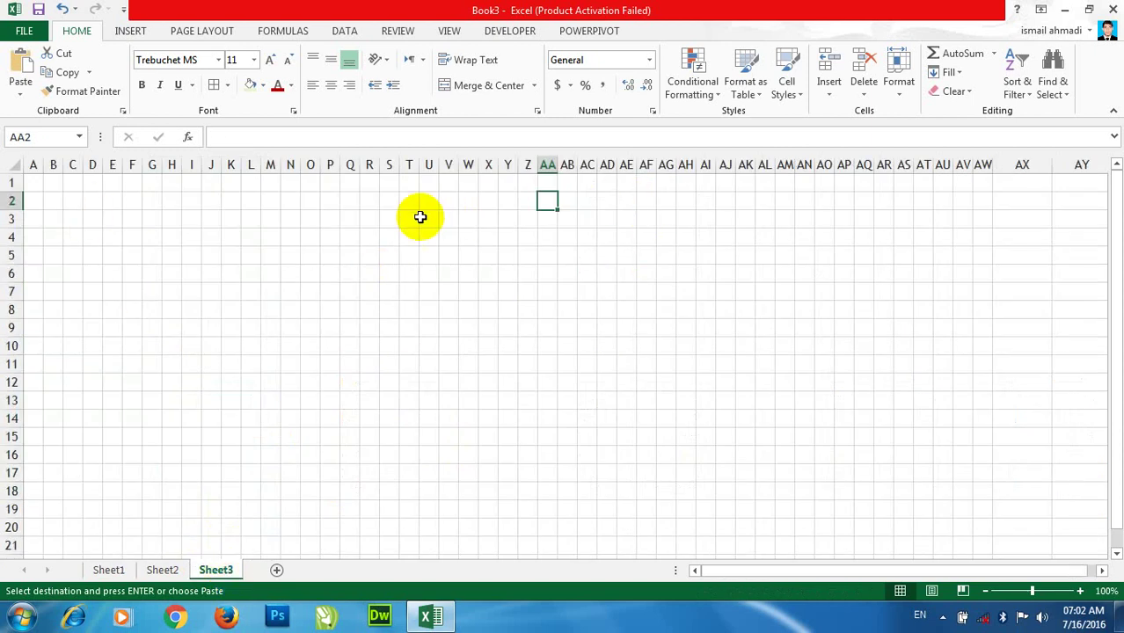
pyautogui.rightClick(274, 204)
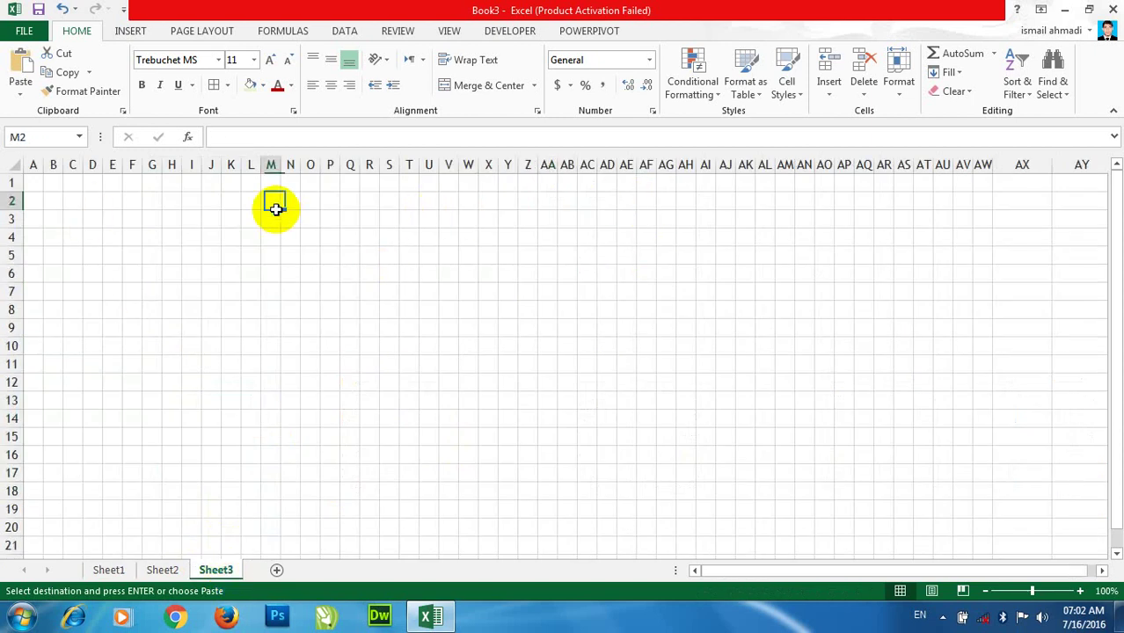
pyautogui.click(277, 572)
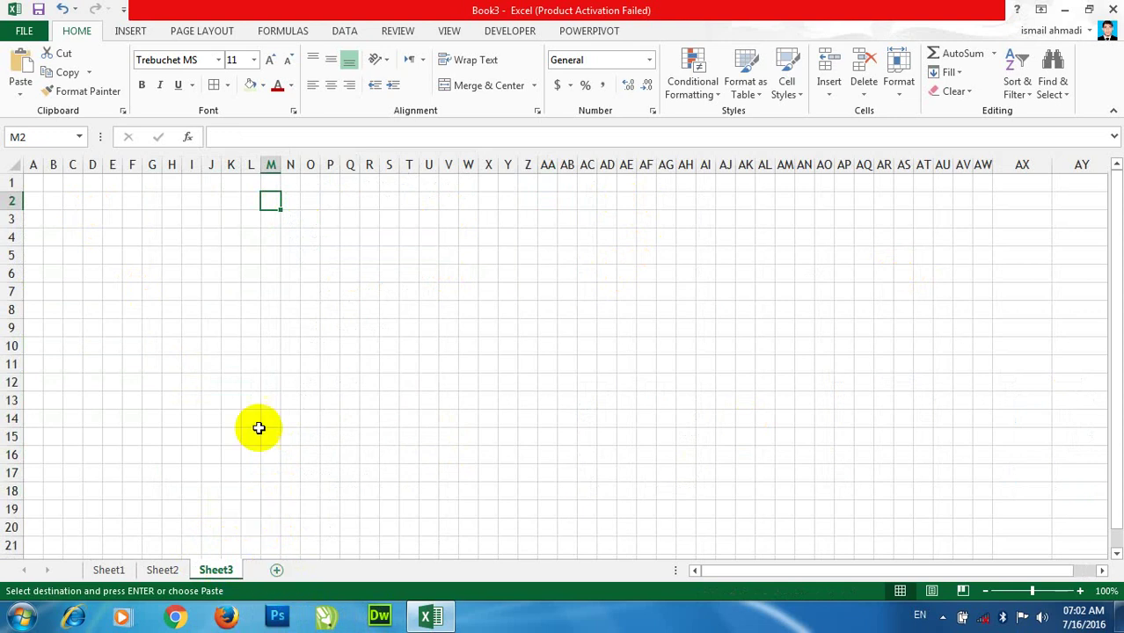
pyautogui.rightClick(54, 179)
pyautogui.click(124, 274)
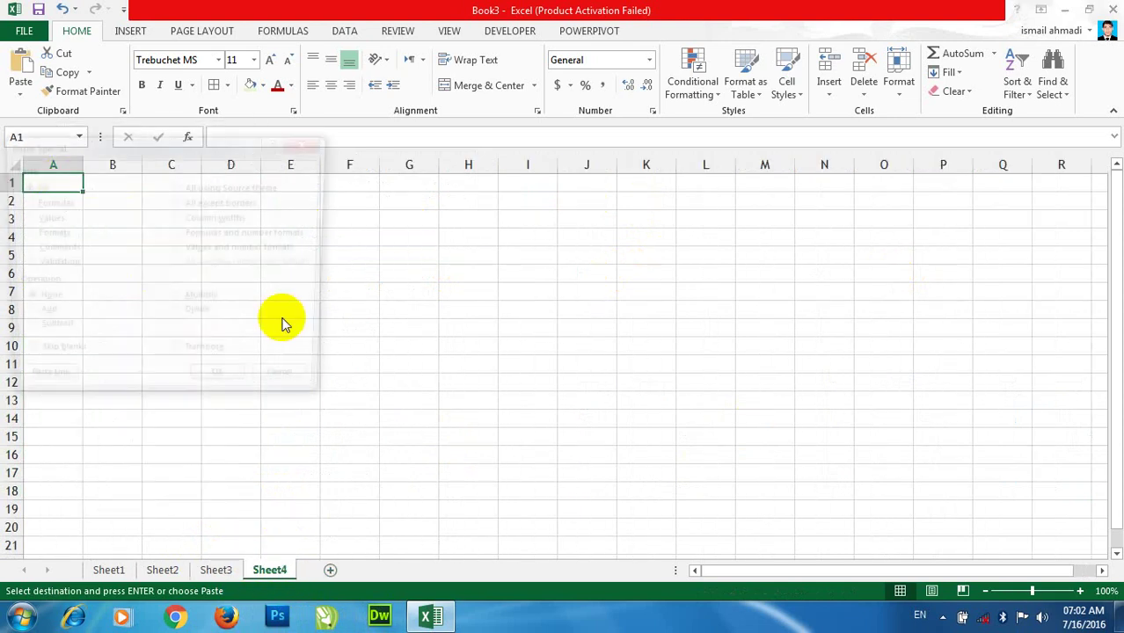
pyautogui.click(27, 385)
pyautogui.click(503, 375)
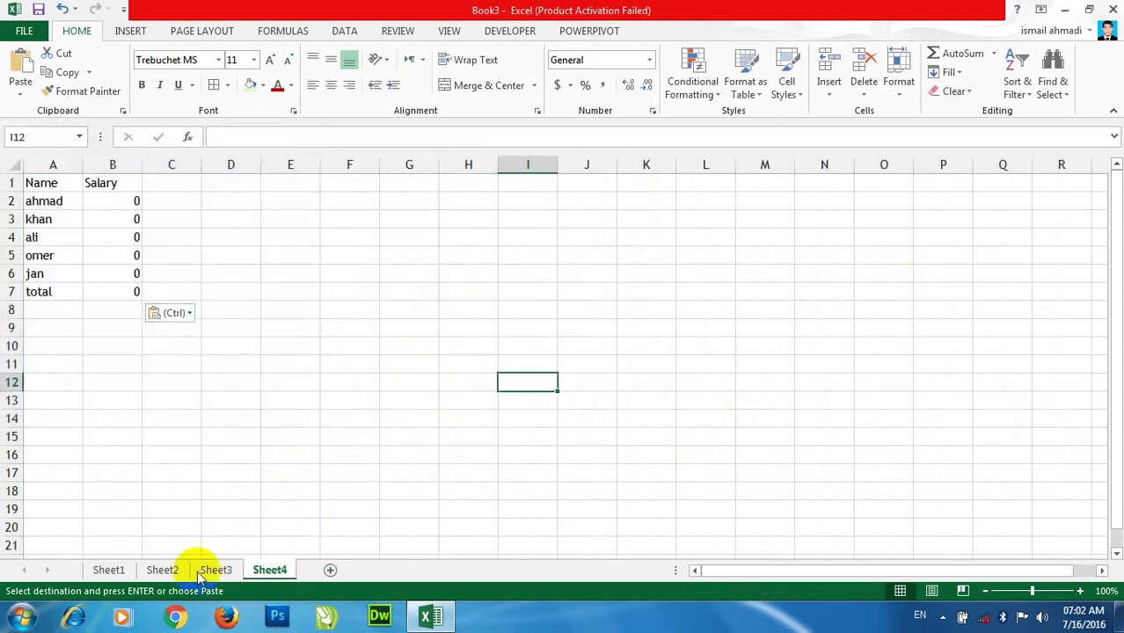
# Step: Fill Sheet1's D13:D17 salaries with 500 and check Sheet4 updates to total 2500
pyautogui.click(176, 570)
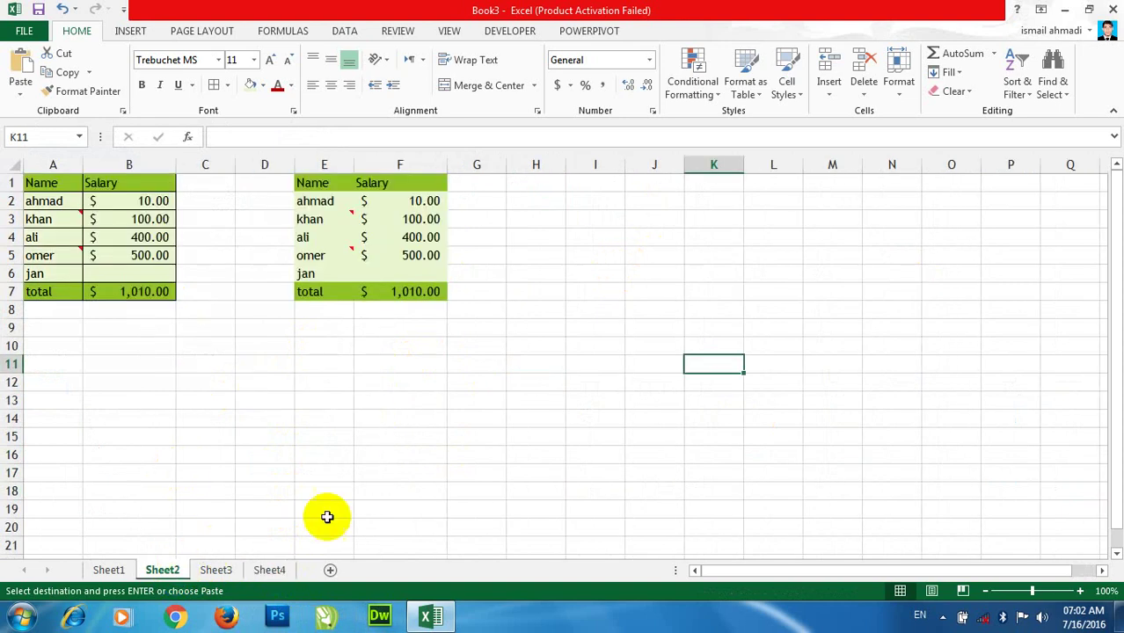
pyautogui.click(231, 570)
pyautogui.click(132, 570)
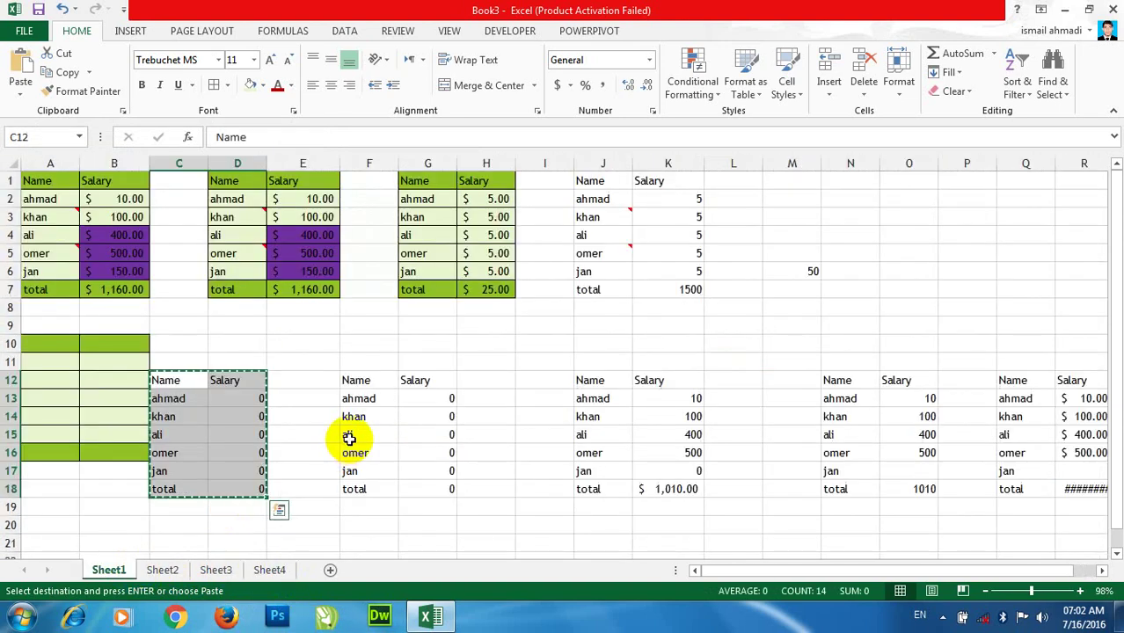
pyautogui.moveTo(254, 401); pyautogui.dragTo(255, 482)
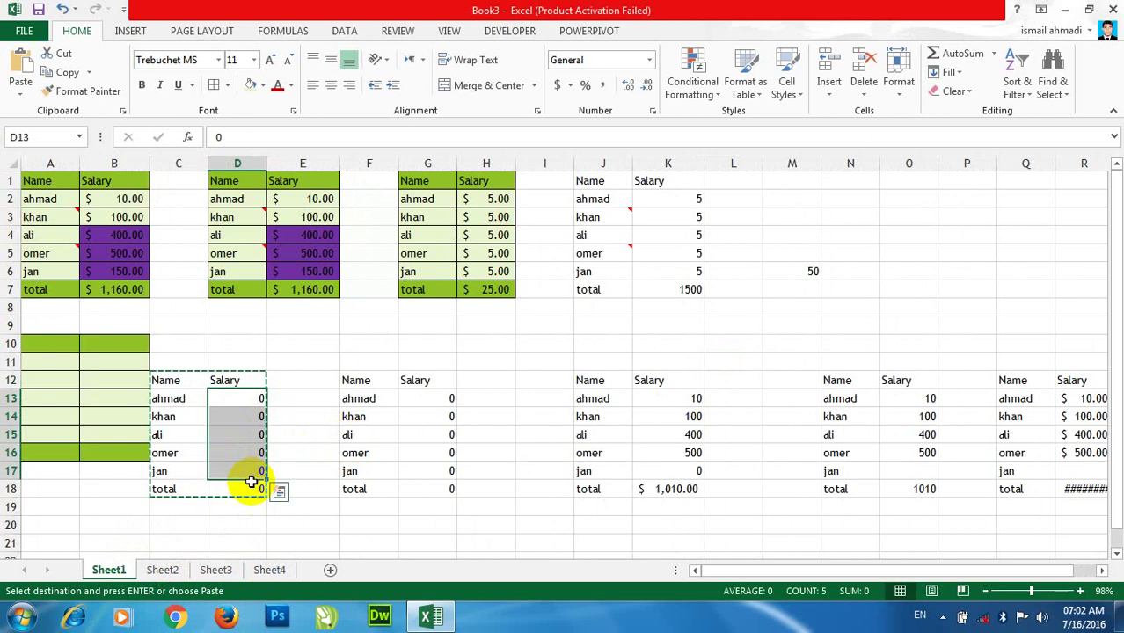
pyautogui.write('500')
pyautogui.hotkey('ctrl', 'Return')
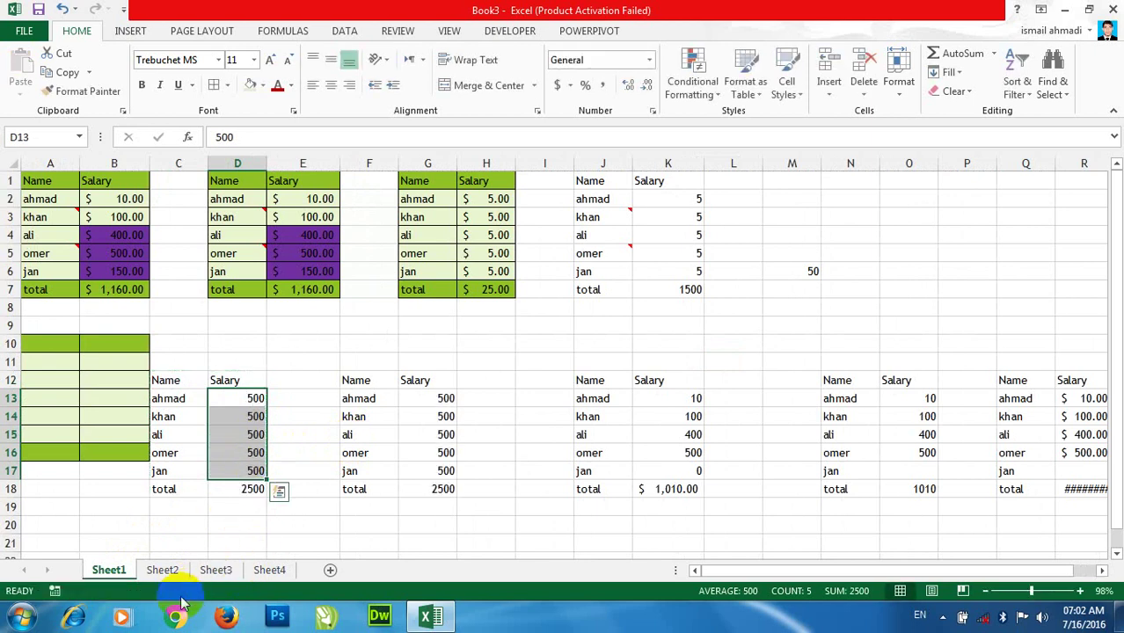
pyautogui.click(270, 570)
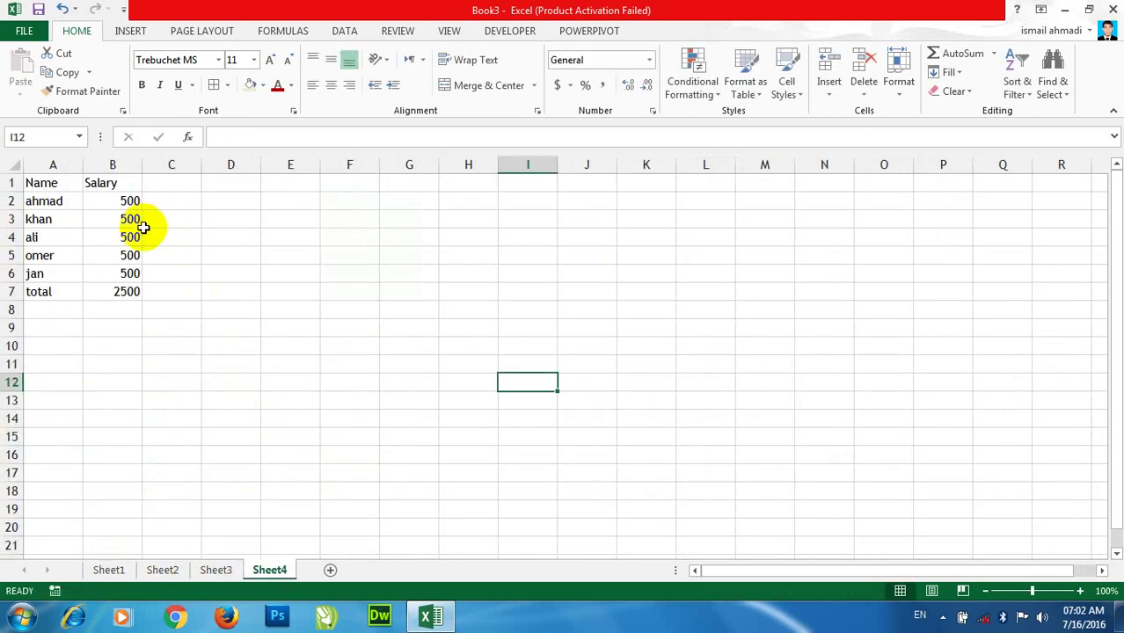
pyautogui.click(289, 399)
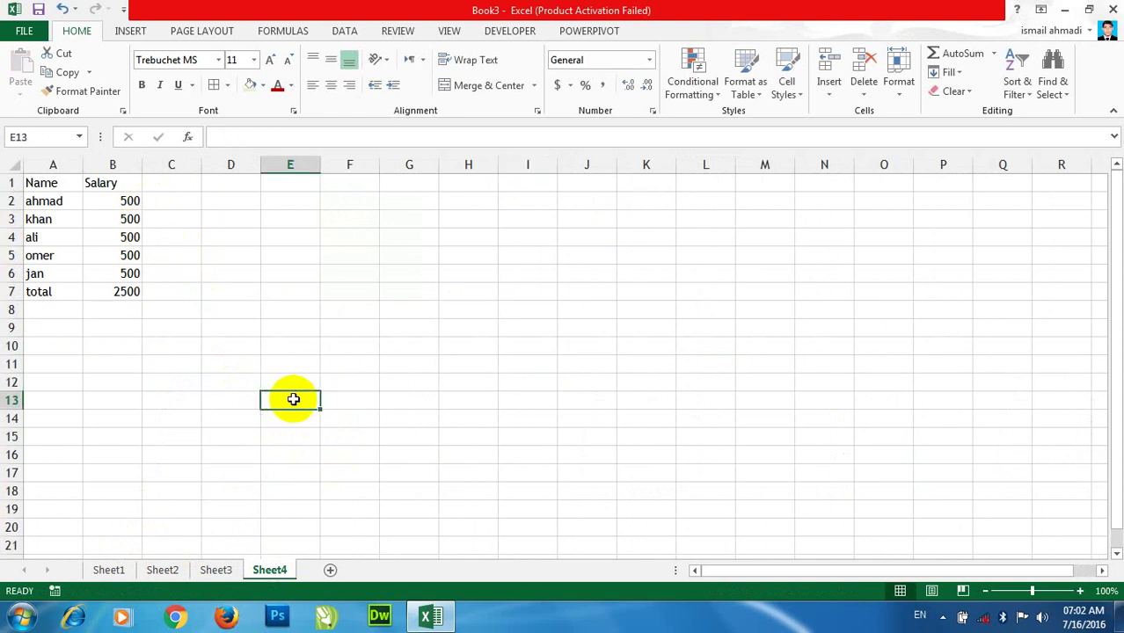
# Step: Type the headings name, post, slary, com and total into G5 through G9
pyautogui.click(393, 250)
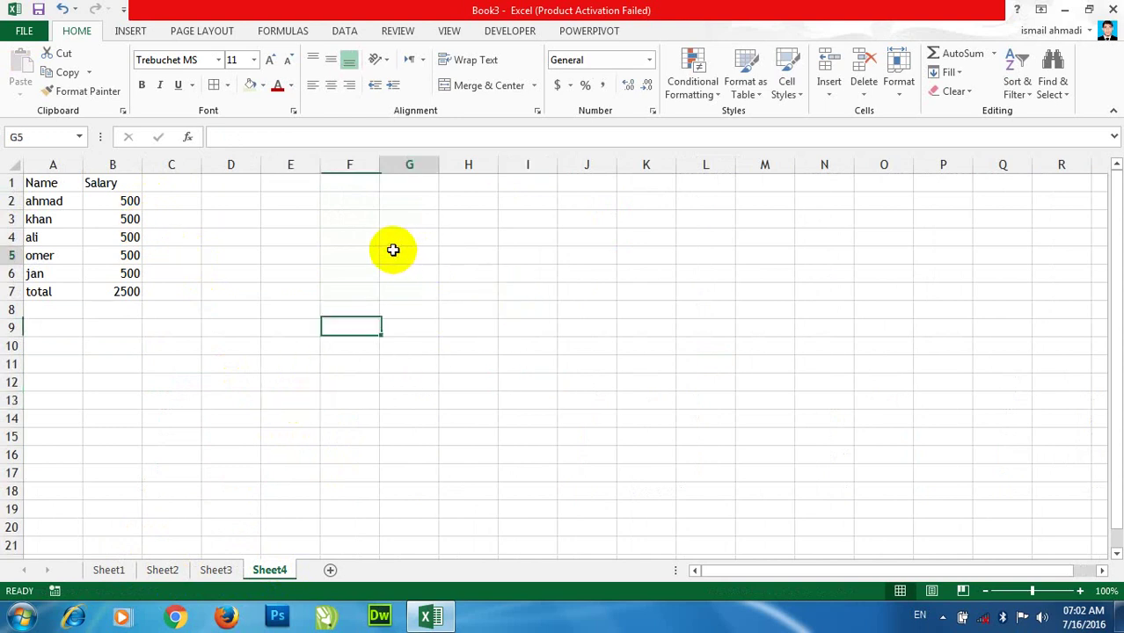
pyautogui.write('nmae')
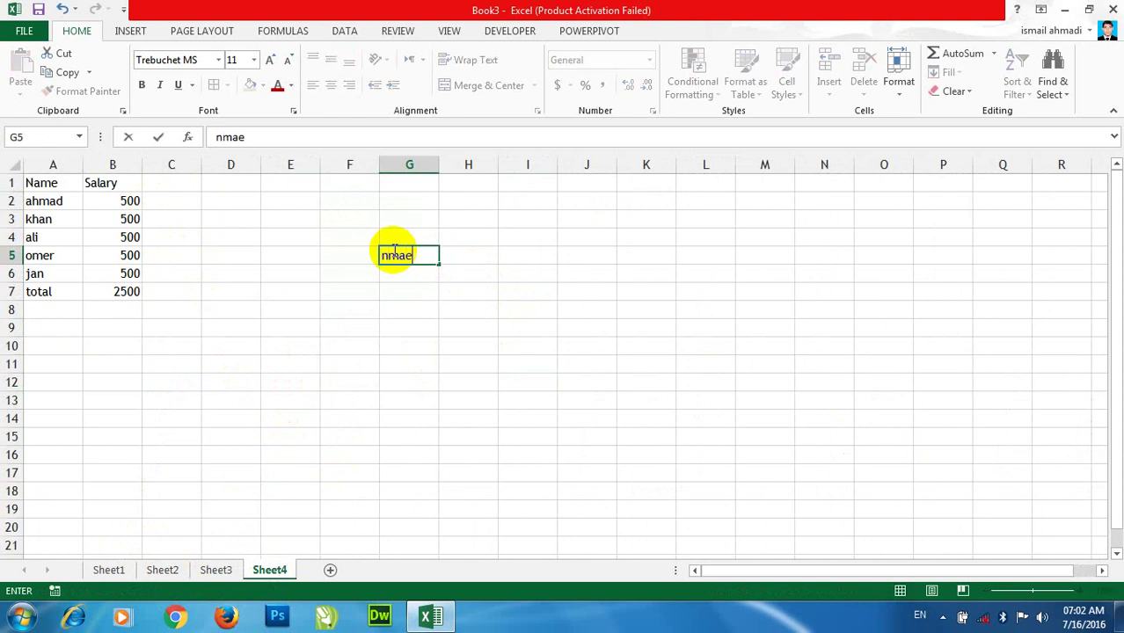
pyautogui.press('Return')
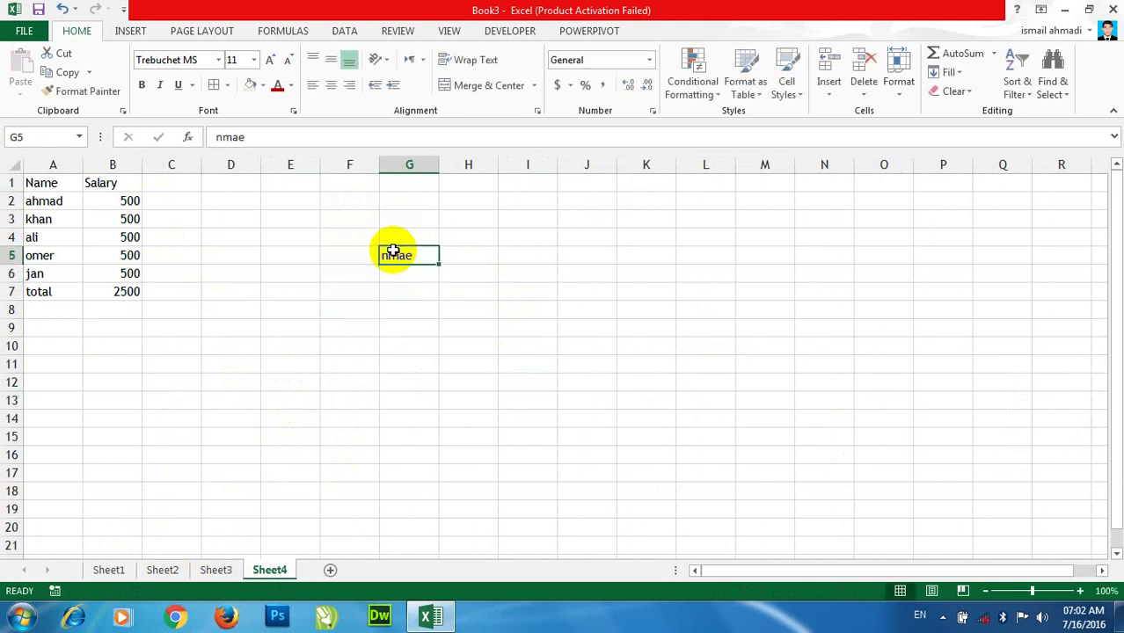
pyautogui.write('ame')
pyautogui.press('Return')
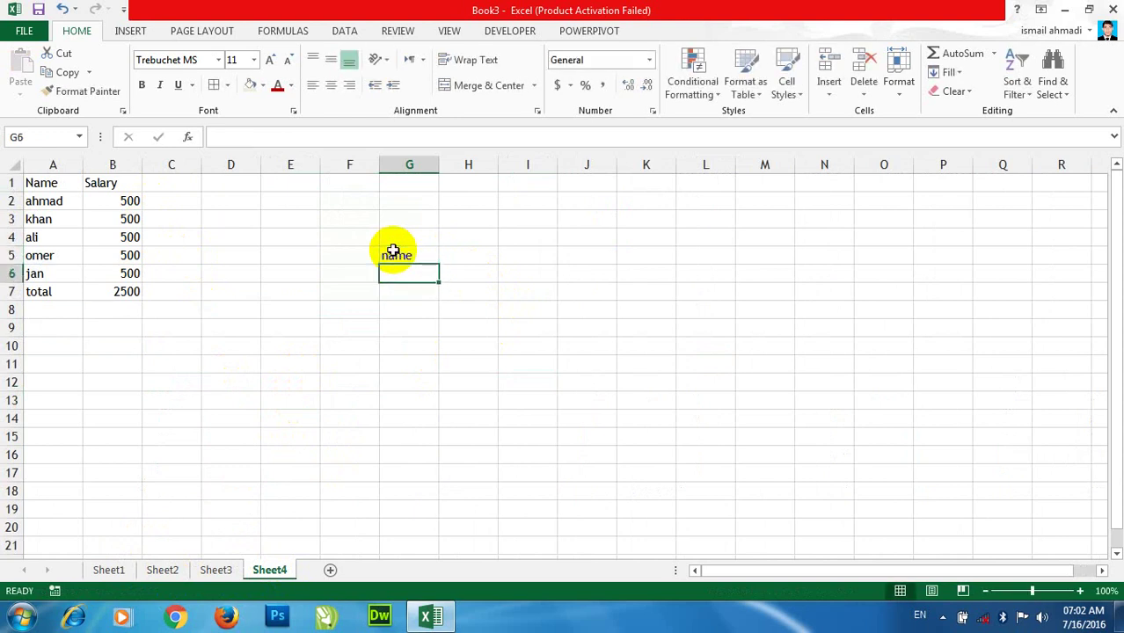
pyautogui.write('post')
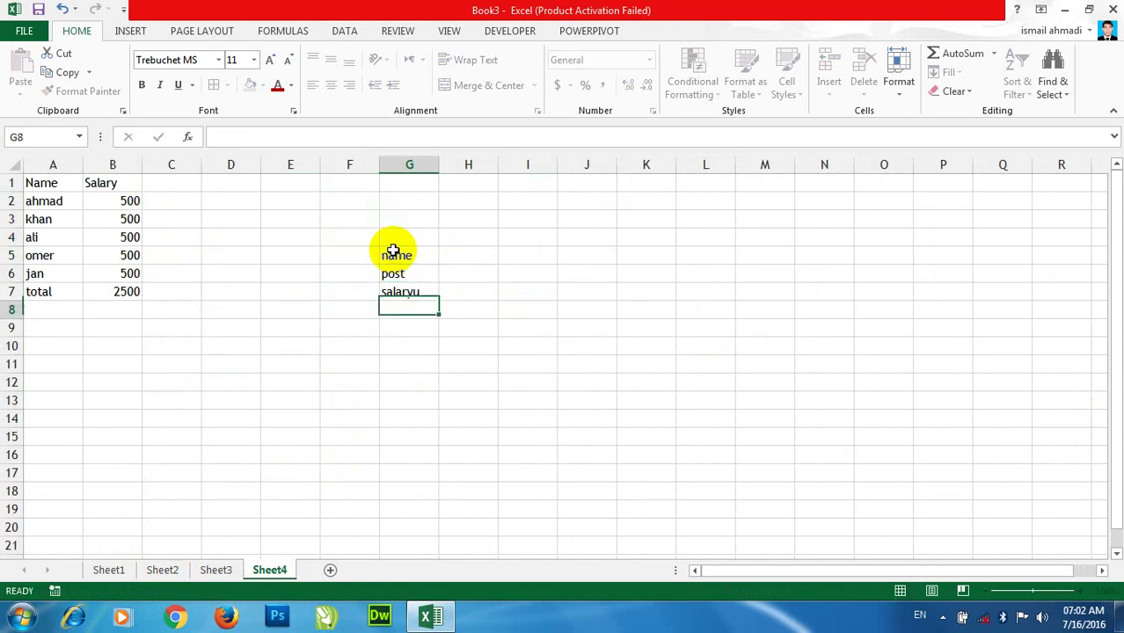
pyautogui.write('lary')
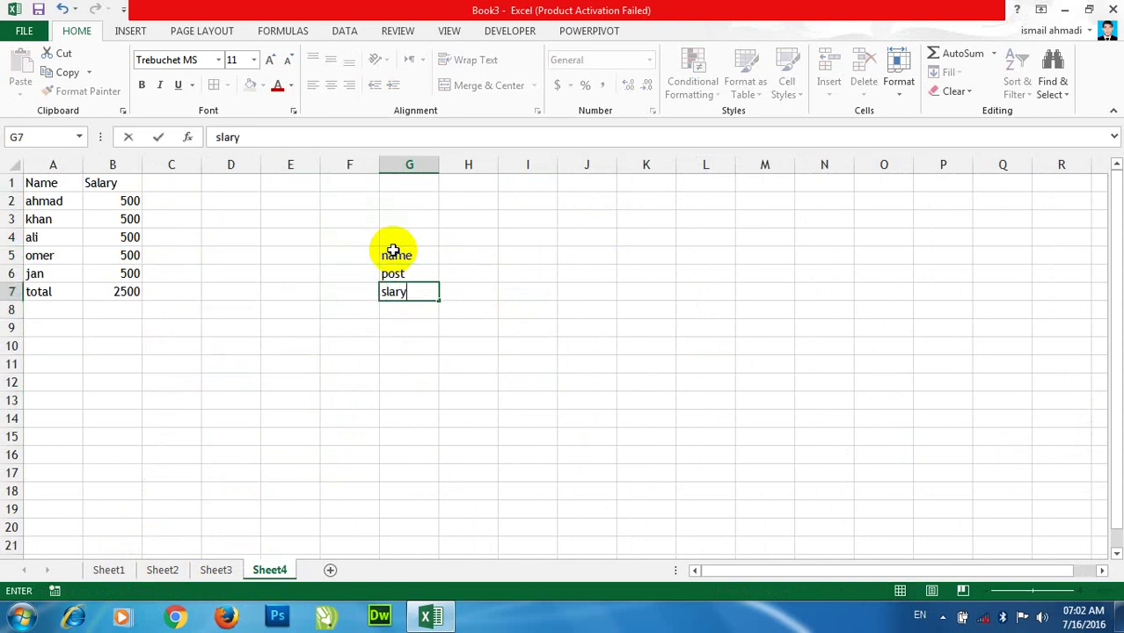
pyautogui.press('Return')
pyautogui.write('cor')
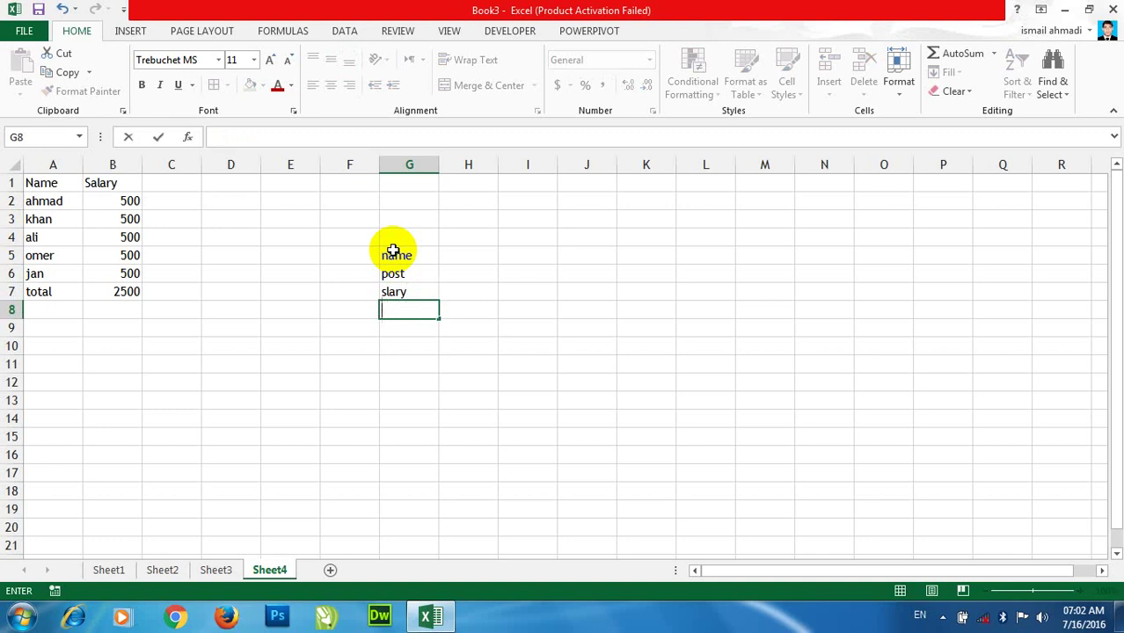
pyautogui.press('Return')
pyautogui.write('total')
pyautogui.press('Return')
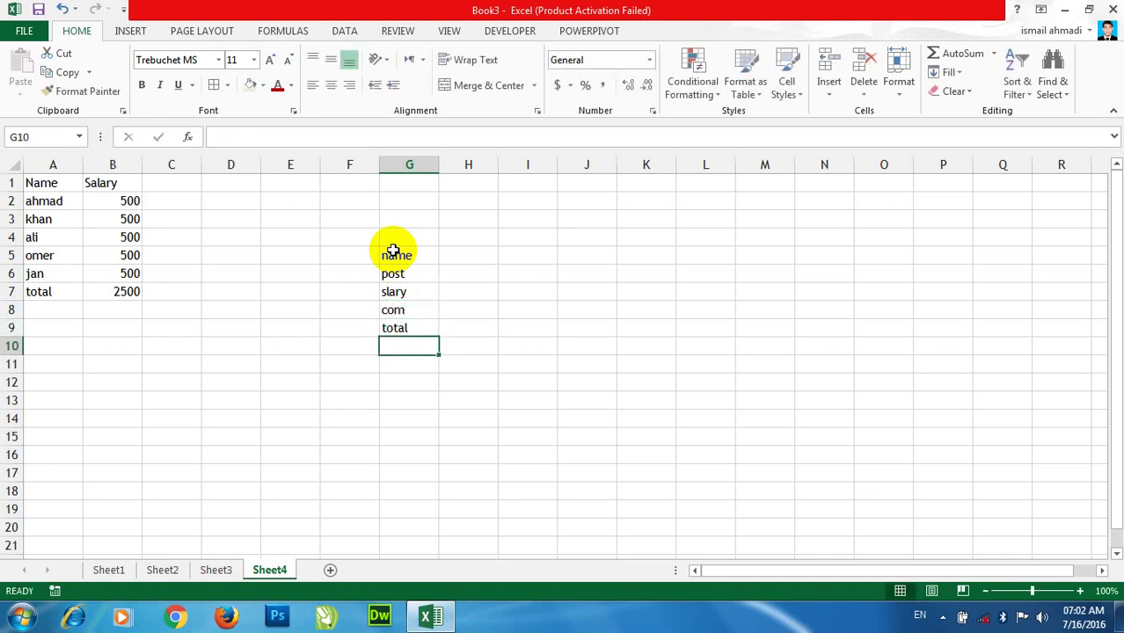
# Step: Copy G5:G9 and Paste Special with Transpose across I4:M4
pyautogui.moveTo(538, 217); pyautogui.dragTo(907, 212)
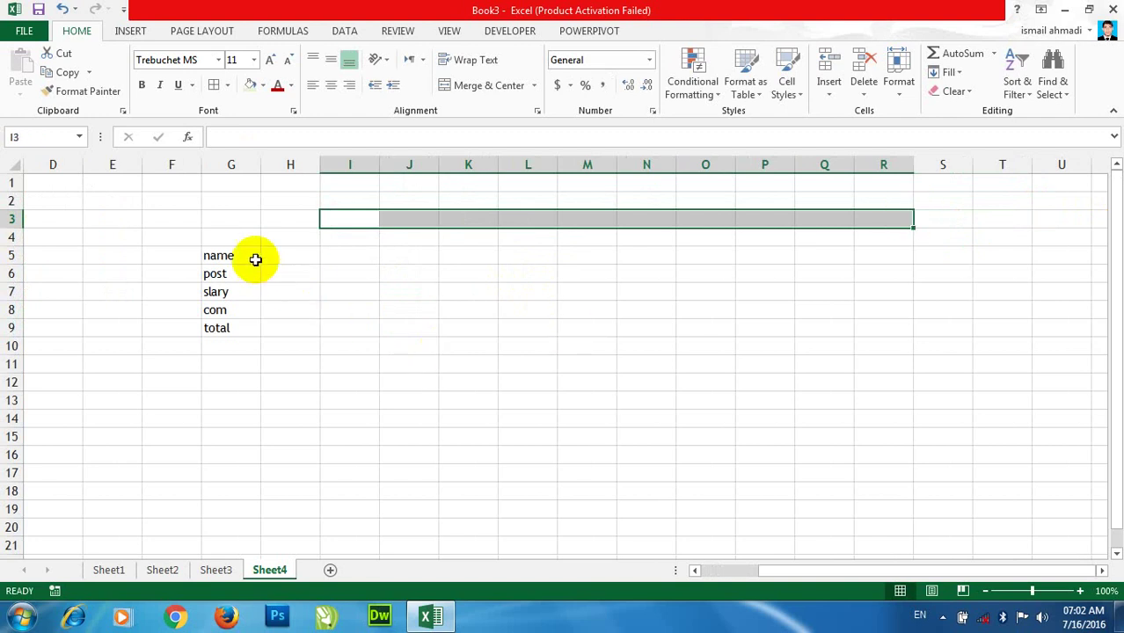
pyautogui.moveTo(255, 256); pyautogui.dragTo(233, 328)
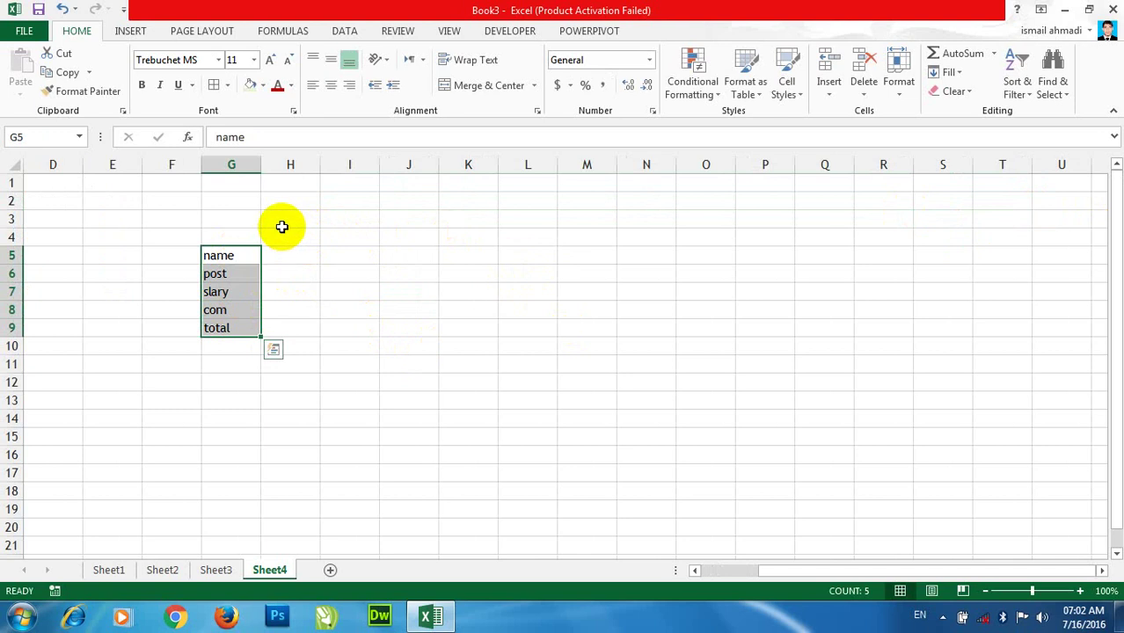
pyautogui.hotkey('ctrl', 'x')
pyautogui.rightClick(364, 241)
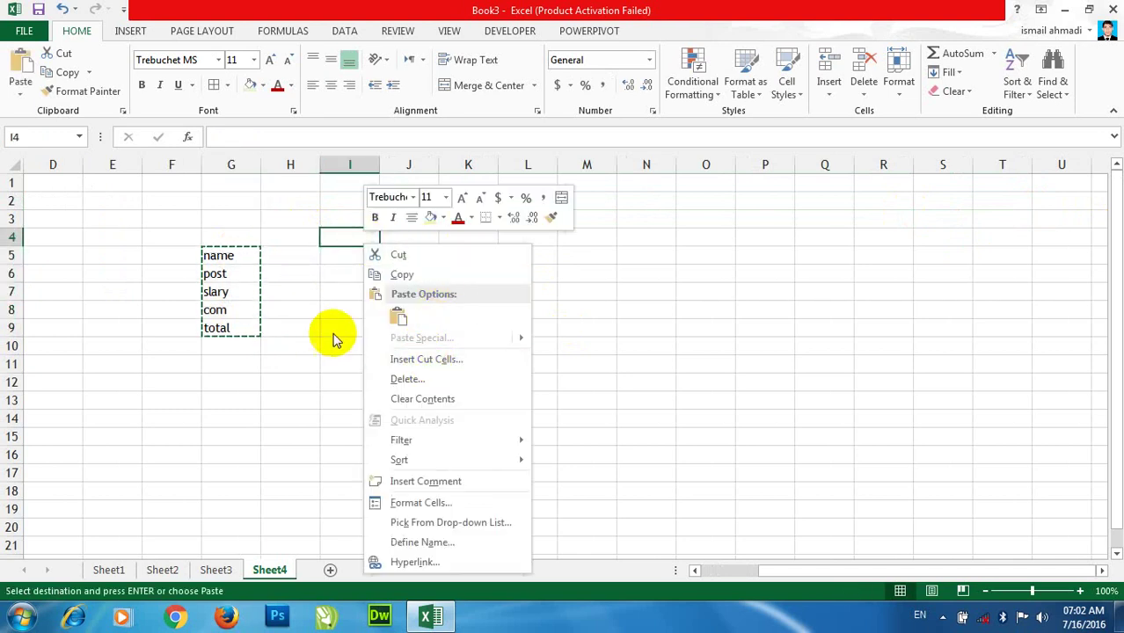
pyautogui.press('Escape')
pyautogui.moveTo(231, 255); pyautogui.dragTo(239, 327)
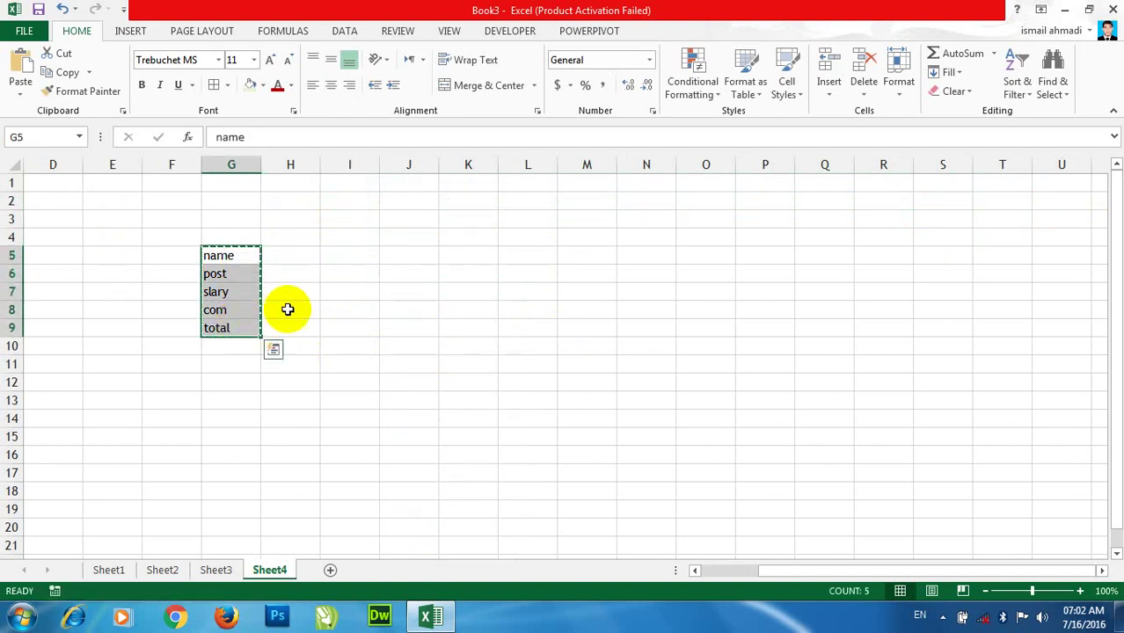
pyautogui.hotkey('ctrl', 'c')
pyautogui.click(356, 236)
pyautogui.rightClick(364, 238)
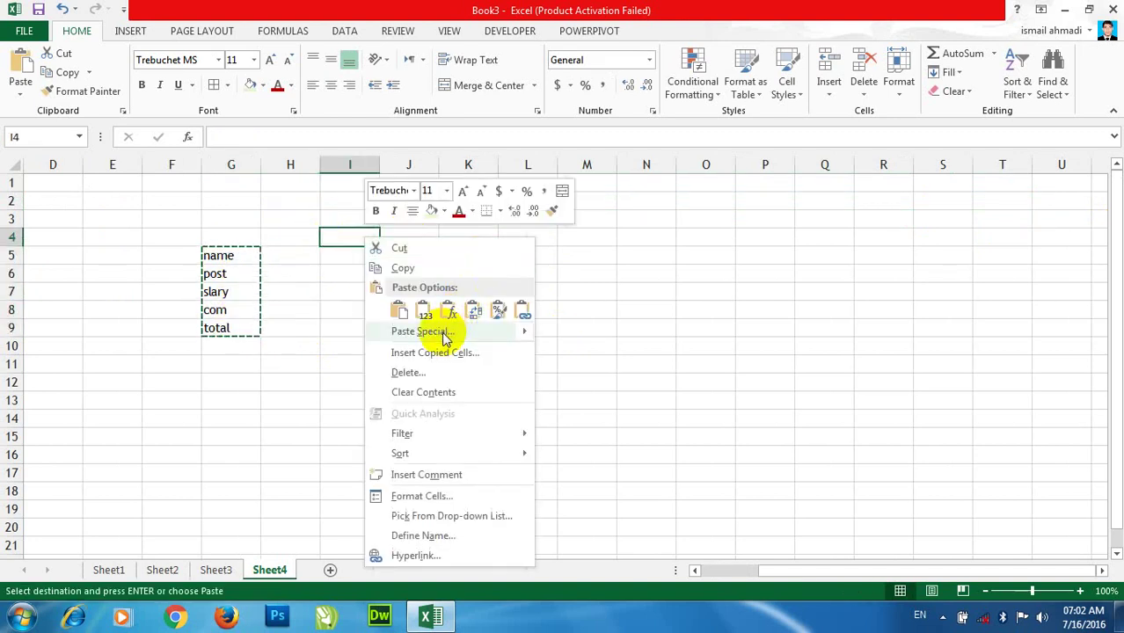
pyautogui.click(439, 333)
pyautogui.click(482, 417)
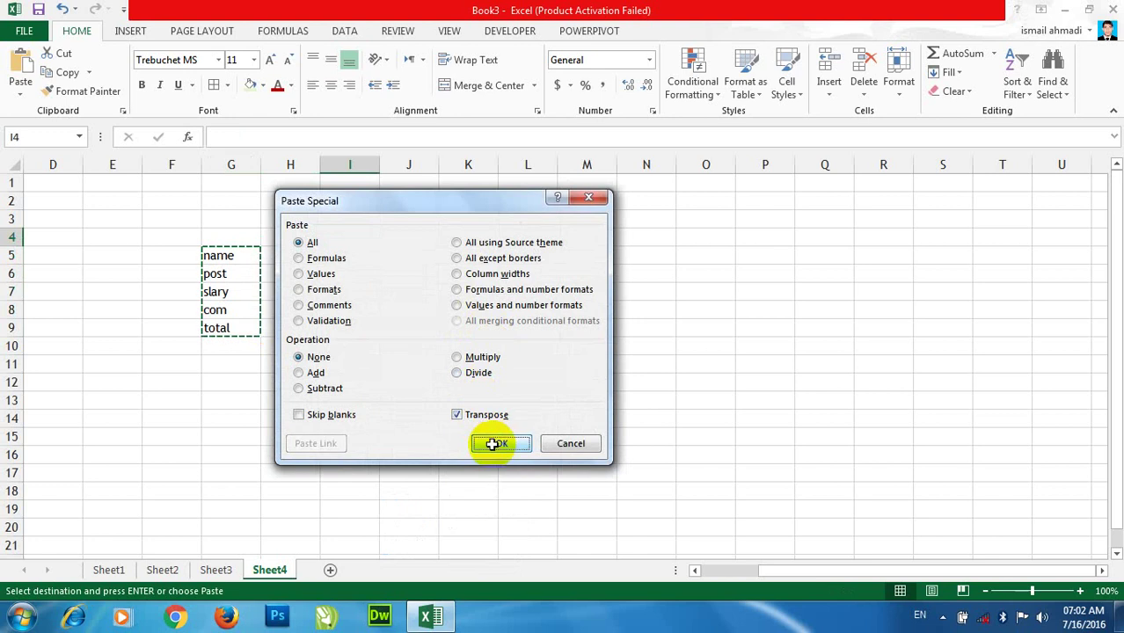
pyautogui.click(498, 443)
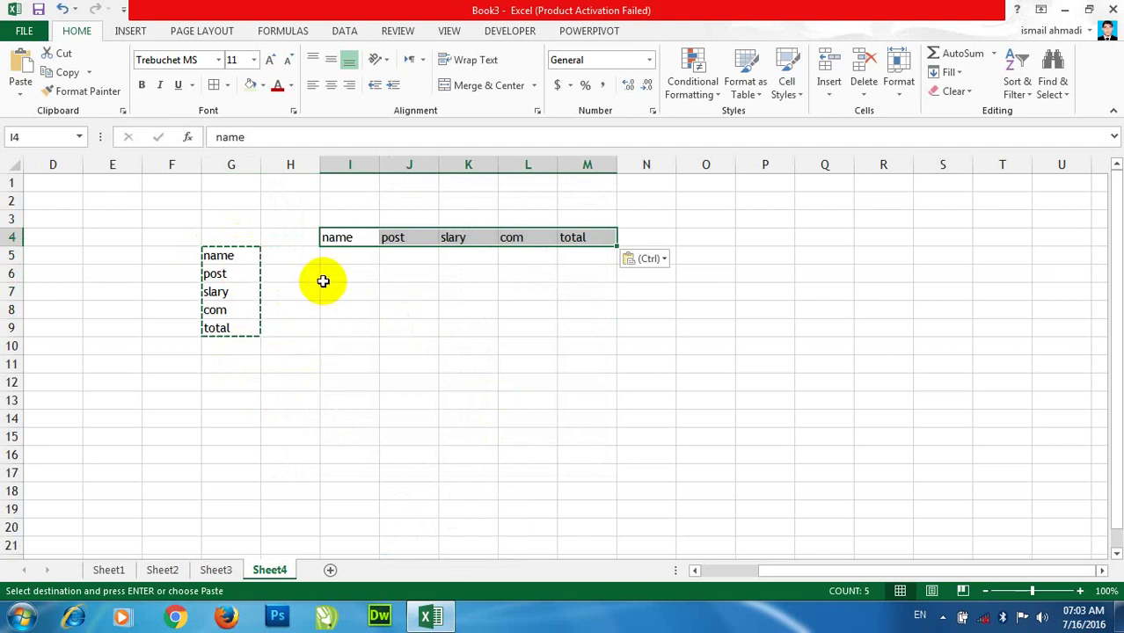
# Step: Copy I4:M4 and Paste Special with Transpose down I8:I12
pyautogui.hotkey('ctrl', 'c')
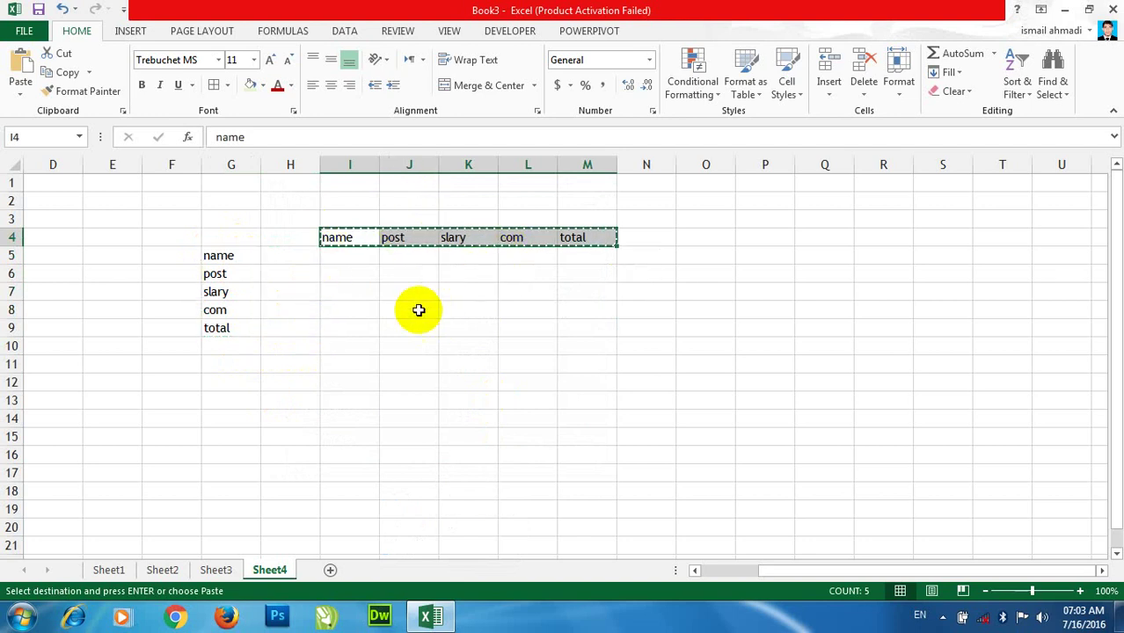
pyautogui.rightClick(348, 312)
pyautogui.click(405, 362)
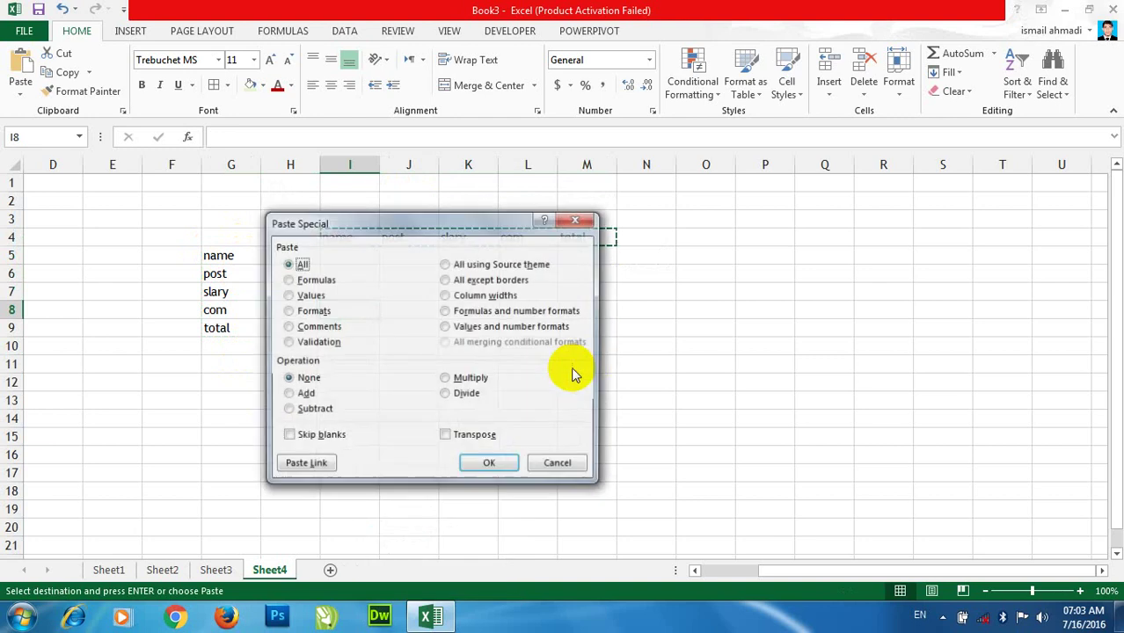
pyautogui.click(468, 444)
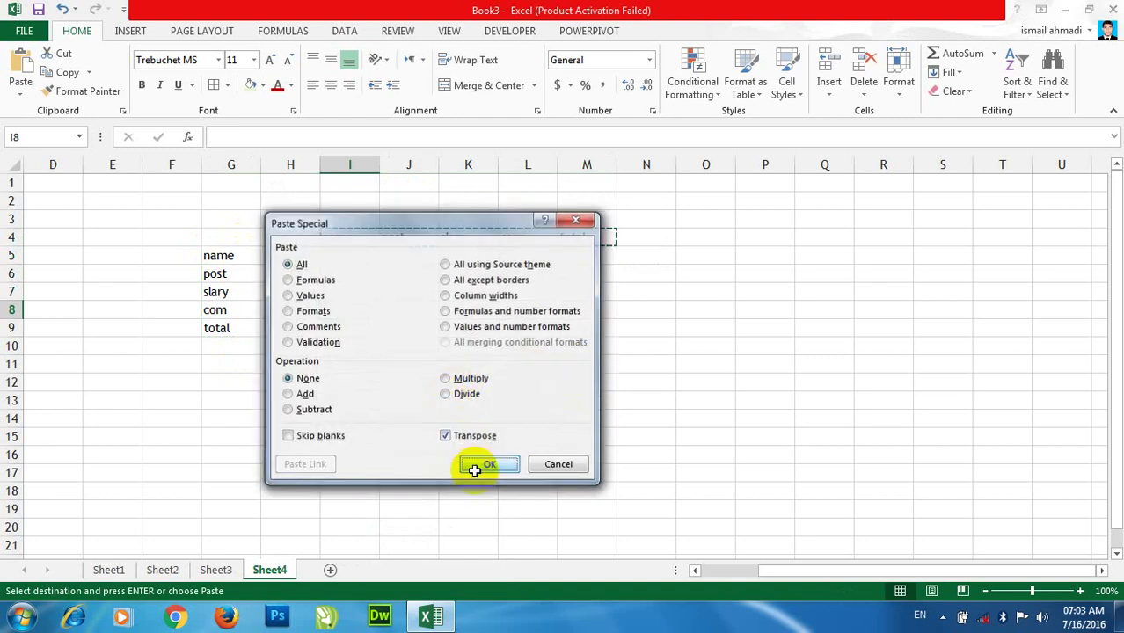
pyautogui.click(473, 464)
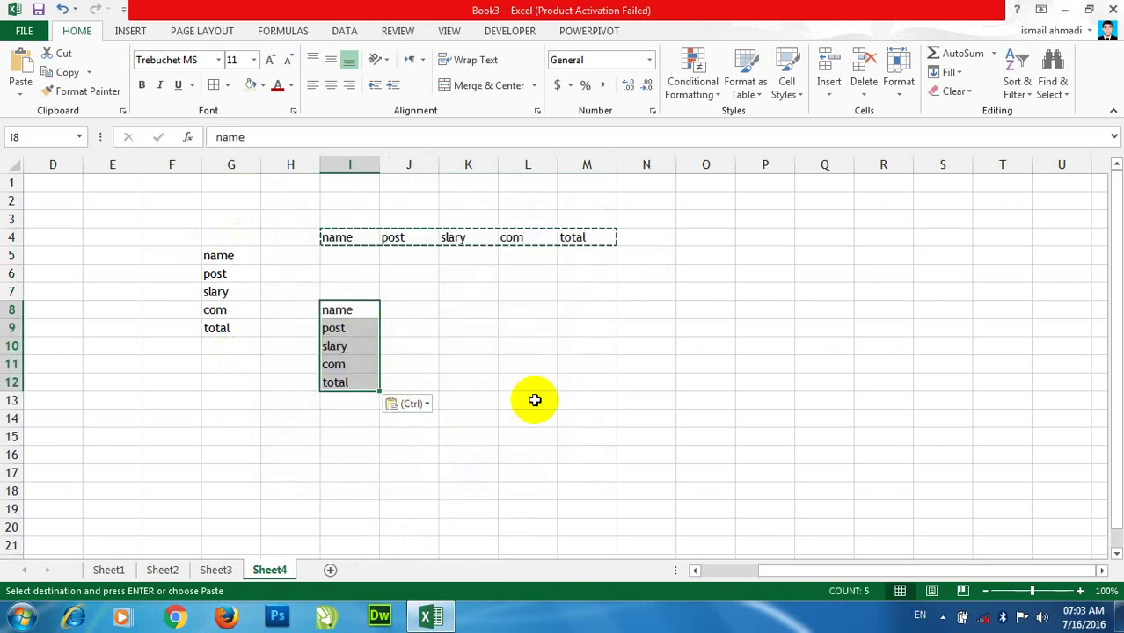
pyautogui.click(562, 395)
pyautogui.moveTo(151, 217)
pyautogui.mouseDown()
pyautogui.moveTo(719, 481)
pyautogui.moveTo(715, 469)
pyautogui.mouseUp()
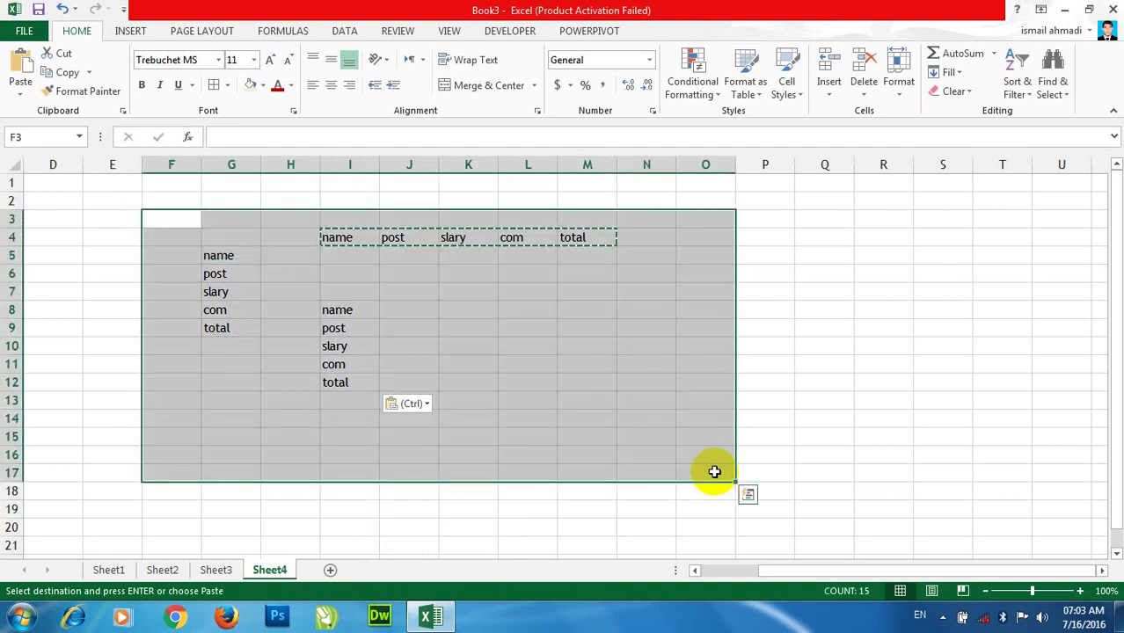
# Step: Clear the old heading copies and fill D1:F11 with asdad in light green
pyautogui.press('Delete')
pyautogui.click(502, 333)
pyautogui.click(66, 186)
pyautogui.moveTo(153, 336); pyautogui.dragTo(187, 362)
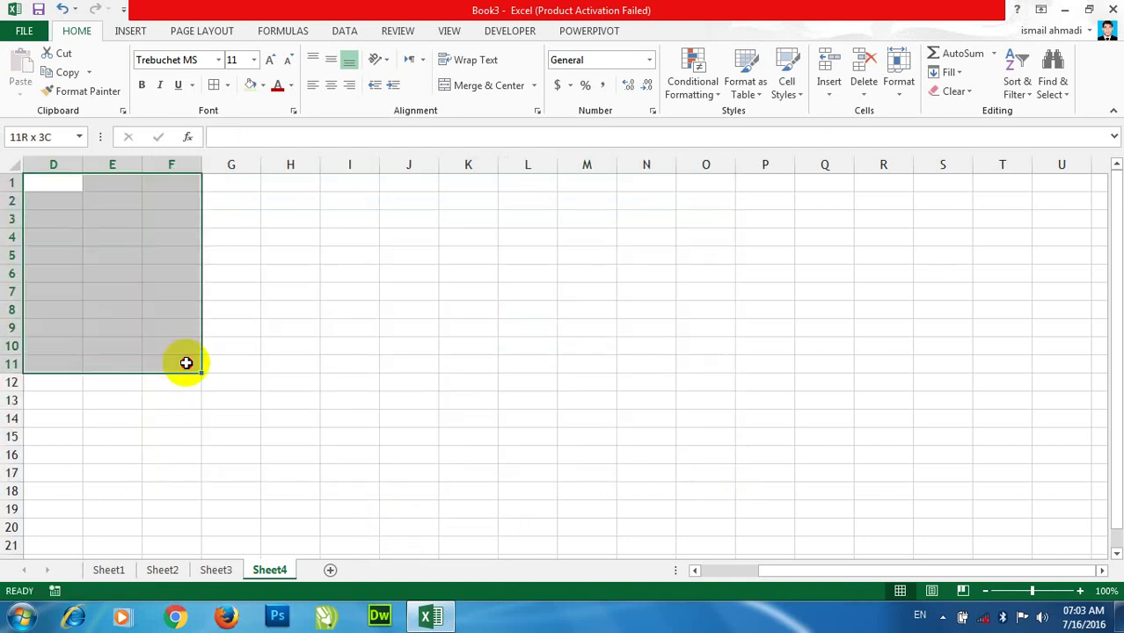
pyautogui.write('asdad')
pyautogui.hotkey('ctrl', 'Return')
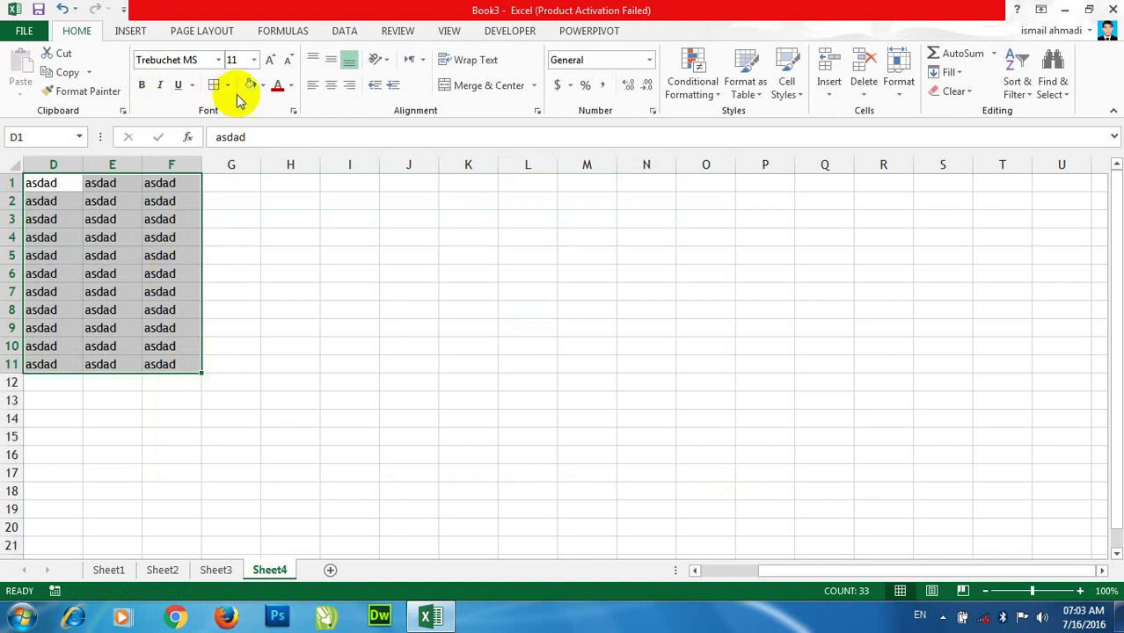
pyautogui.click(249, 85)
pyautogui.click(349, 274)
# Step: Blank cells D5, E8, E4 and E2 inside the asdad block
pyautogui.click(57, 255)
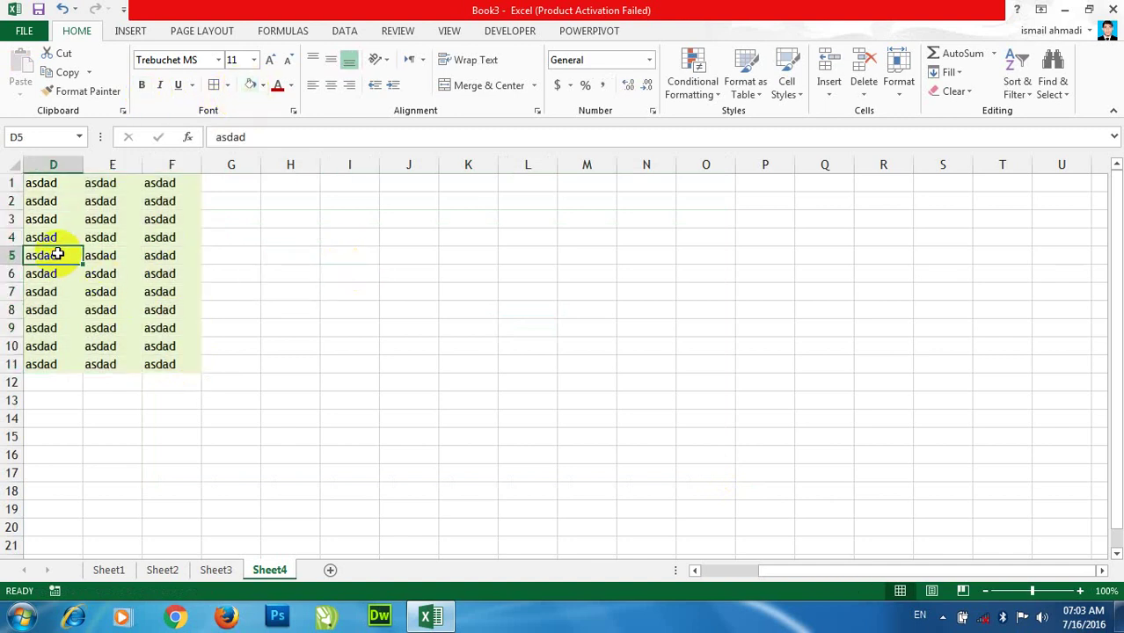
pyautogui.moveTo(55, 182); pyautogui.dragTo(170, 366)
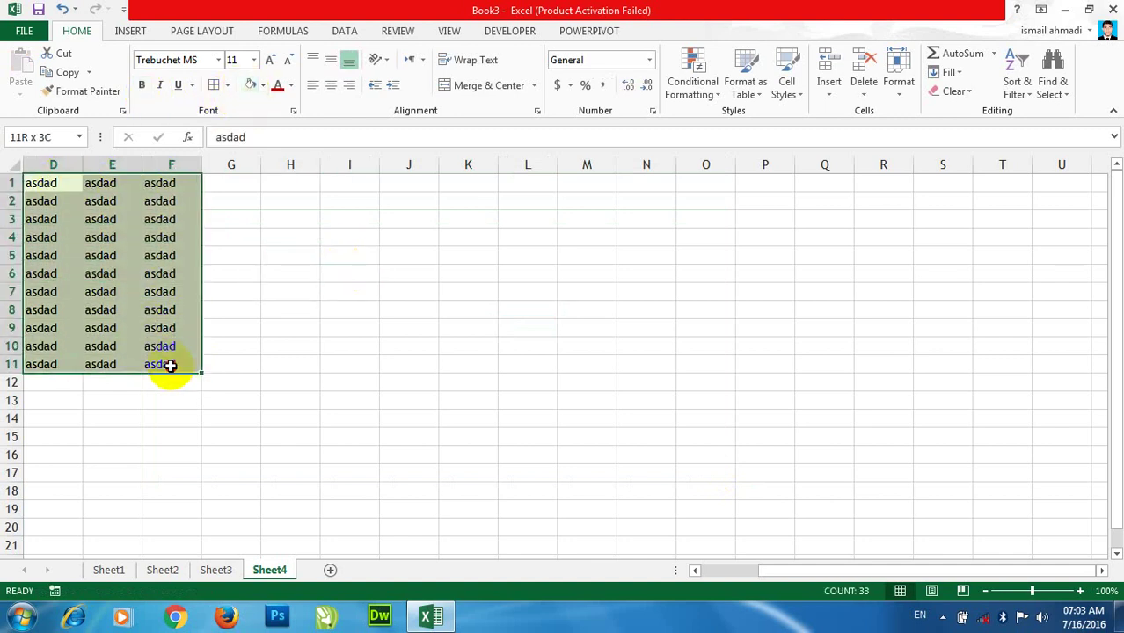
pyautogui.click(85, 255)
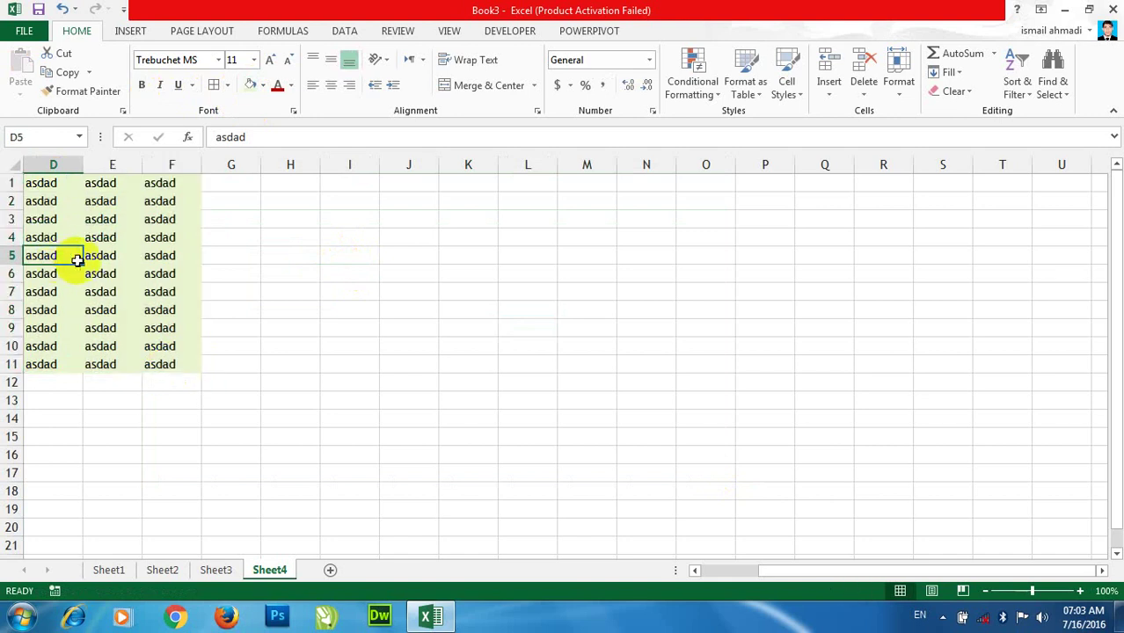
pyautogui.press('Delete')
pyautogui.click(98, 307)
pyautogui.press('Delete')
pyautogui.click(123, 240)
pyautogui.press('Delete')
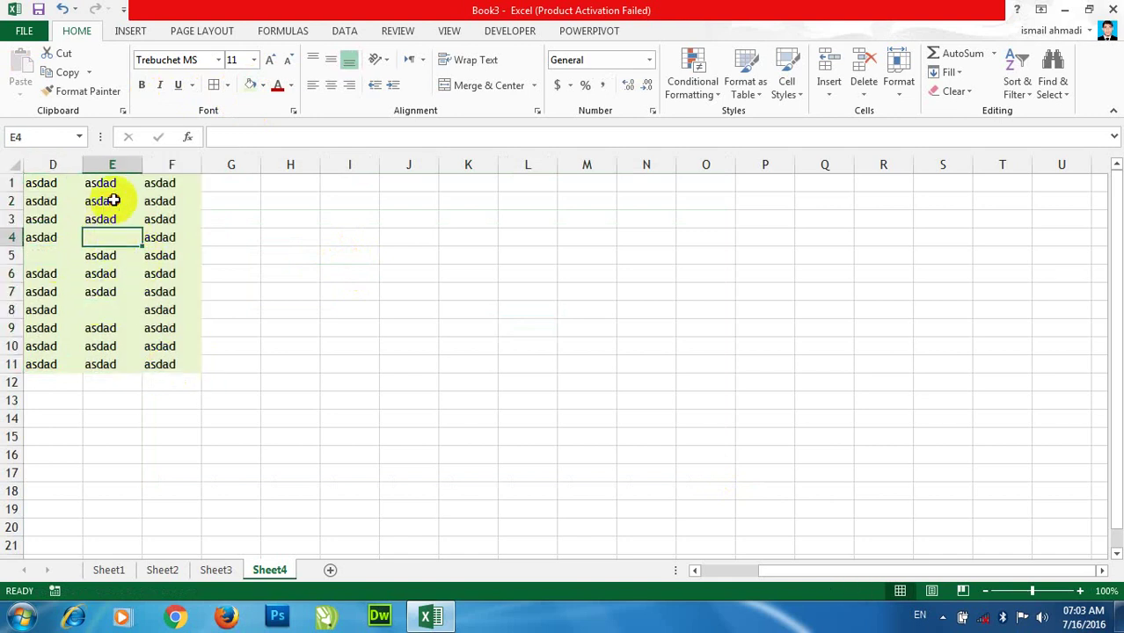
pyautogui.click(118, 200)
pyautogui.press('Delete')
# Step: Blank D2, F8 and one more block cell to leave further gaps
pyautogui.click(44, 200)
pyautogui.press('Delete')
pyautogui.click(48, 345)
pyautogui.press('Delete')
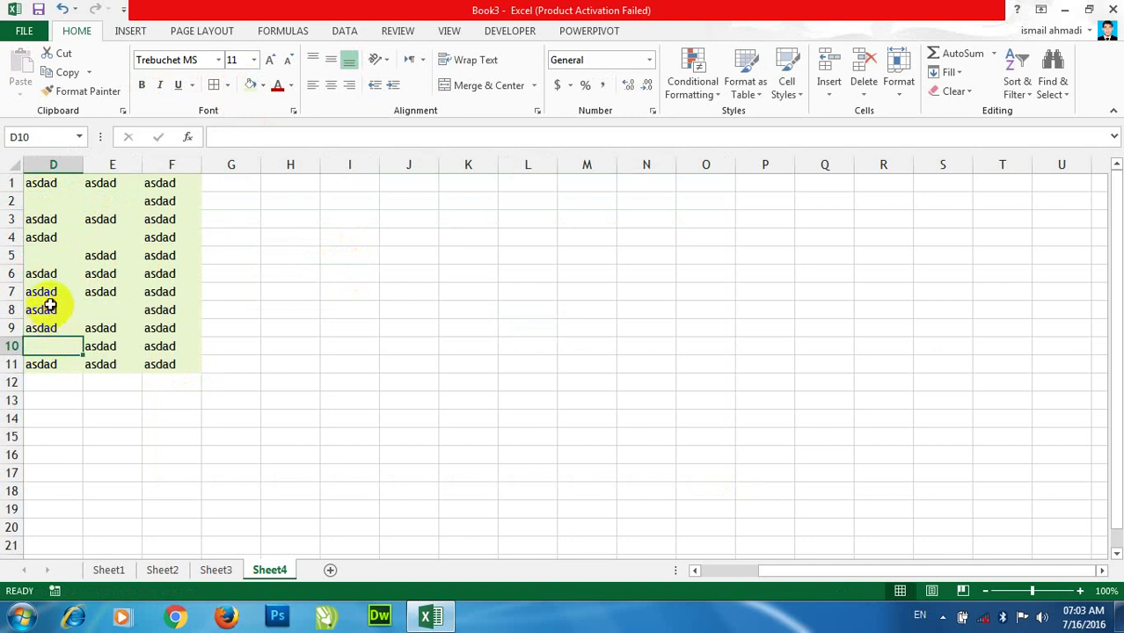
pyautogui.click(44, 310)
pyautogui.press('Delete')
pyautogui.click(162, 310)
pyautogui.click(189, 236)
pyautogui.click(550, 305)
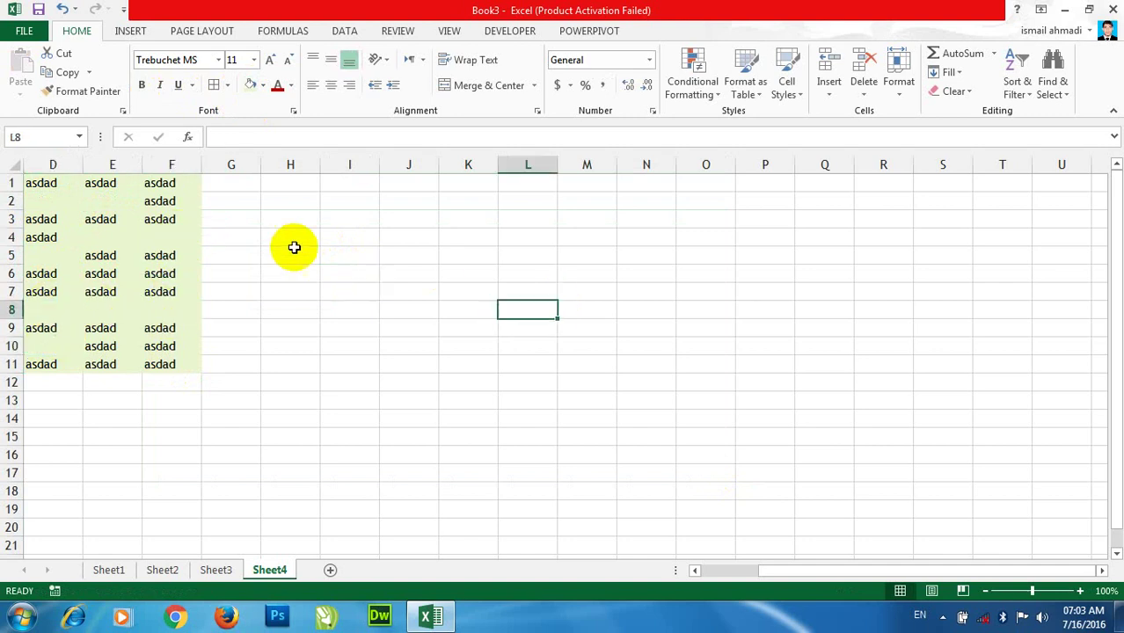
# Step: Copy the gapped D1:F11 block, with J1 chosen as the destination
pyautogui.moveTo(45, 182)
pyautogui.mouseDown()
pyautogui.moveTo(118, 258)
pyautogui.moveTo(166, 366)
pyautogui.mouseUp()
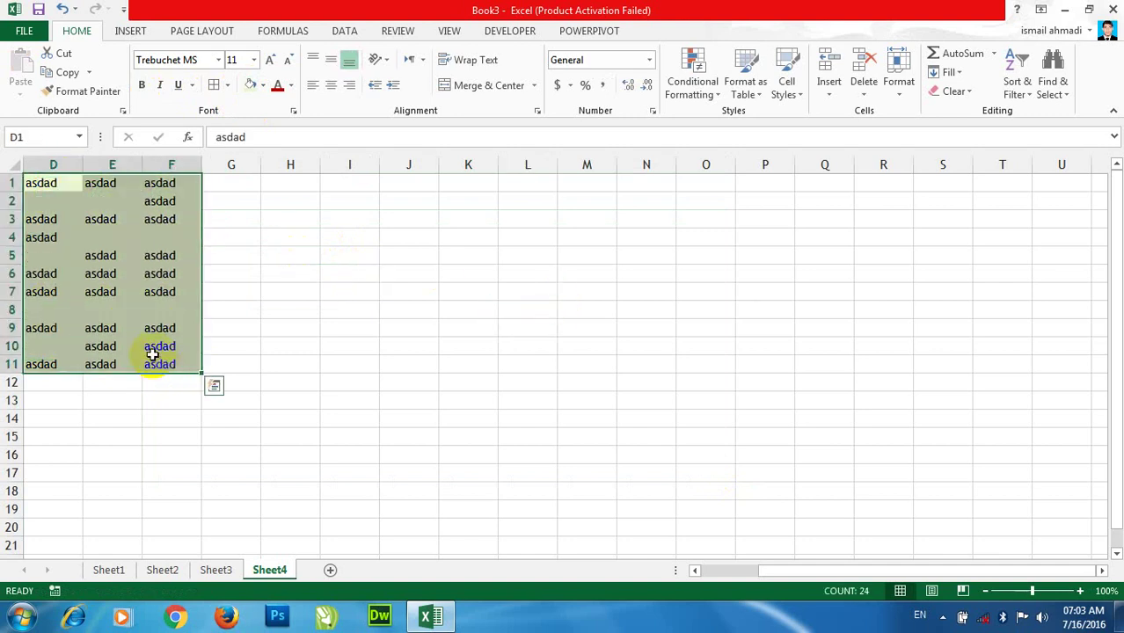
pyautogui.hotkey('ctrl', 'c')
pyautogui.click(402, 184)
# Step: Paste the gapped asdad block at J1 so it fills J1:L11, then reselect it
pyautogui.rightClick(404, 185)
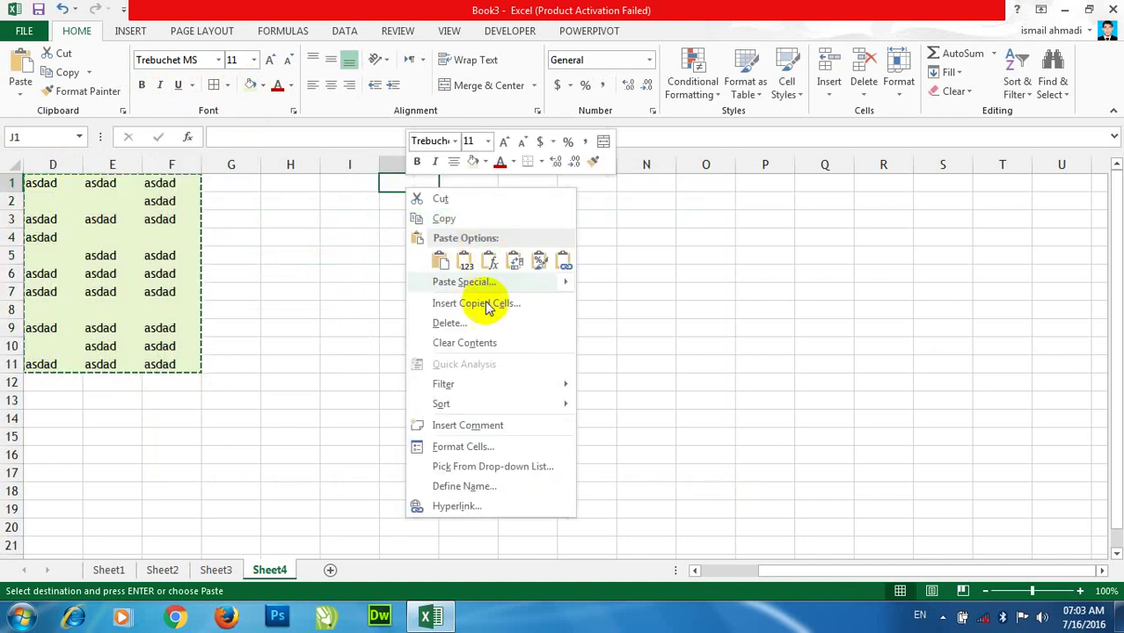
pyautogui.click(18, 64)
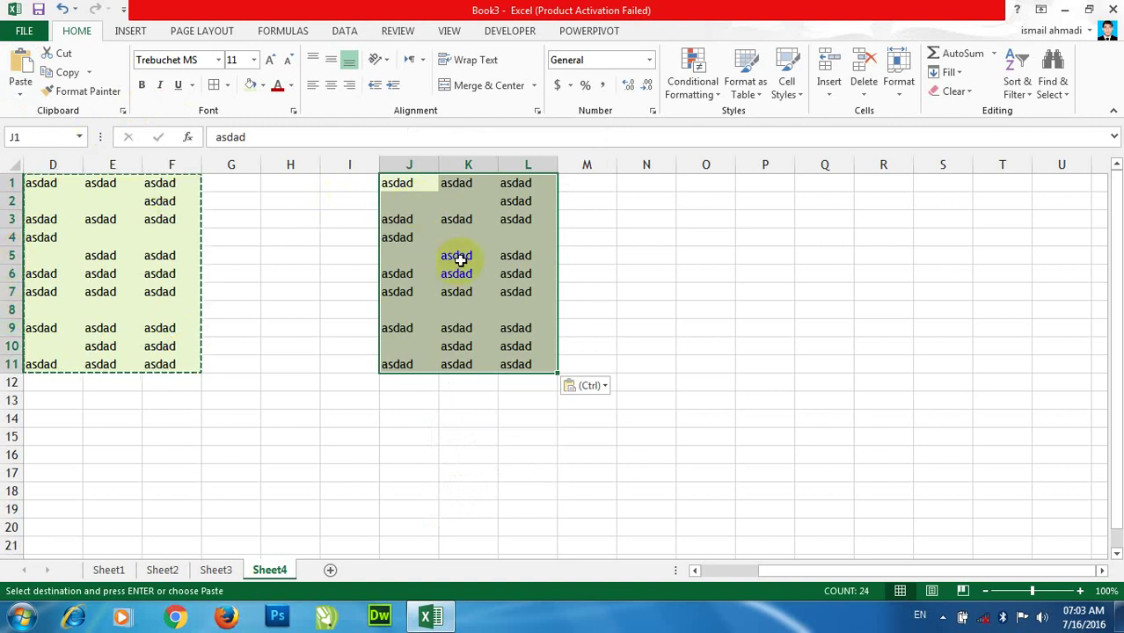
pyautogui.moveTo(423, 182); pyautogui.dragTo(527, 364)
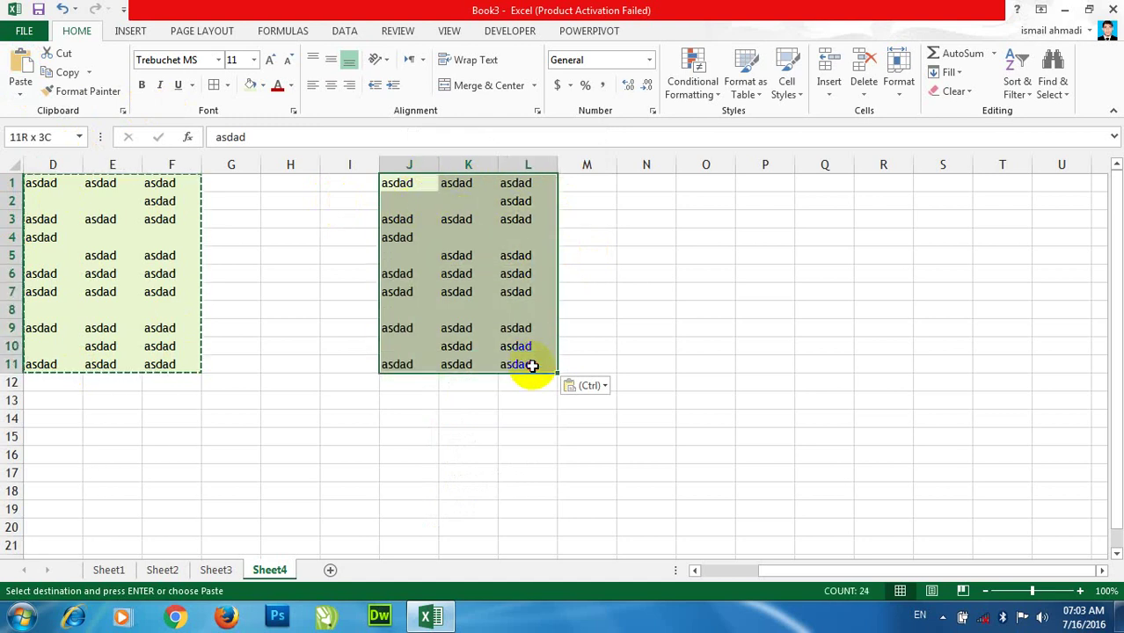
pyautogui.click(668, 182)
pyautogui.rightClick(668, 182)
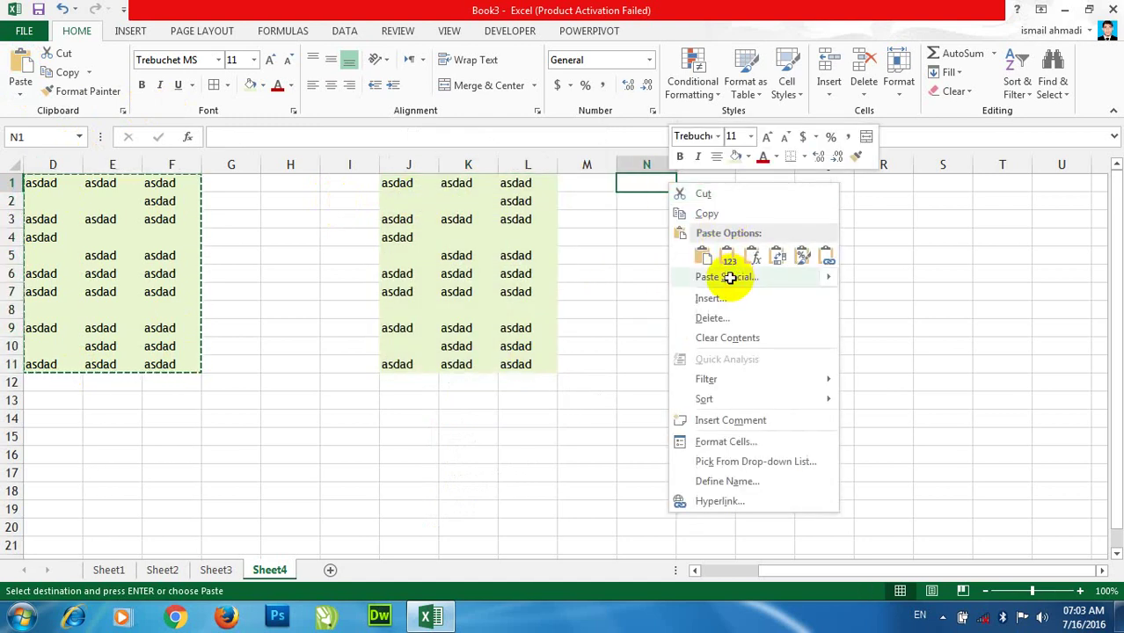
pyautogui.click(729, 277)
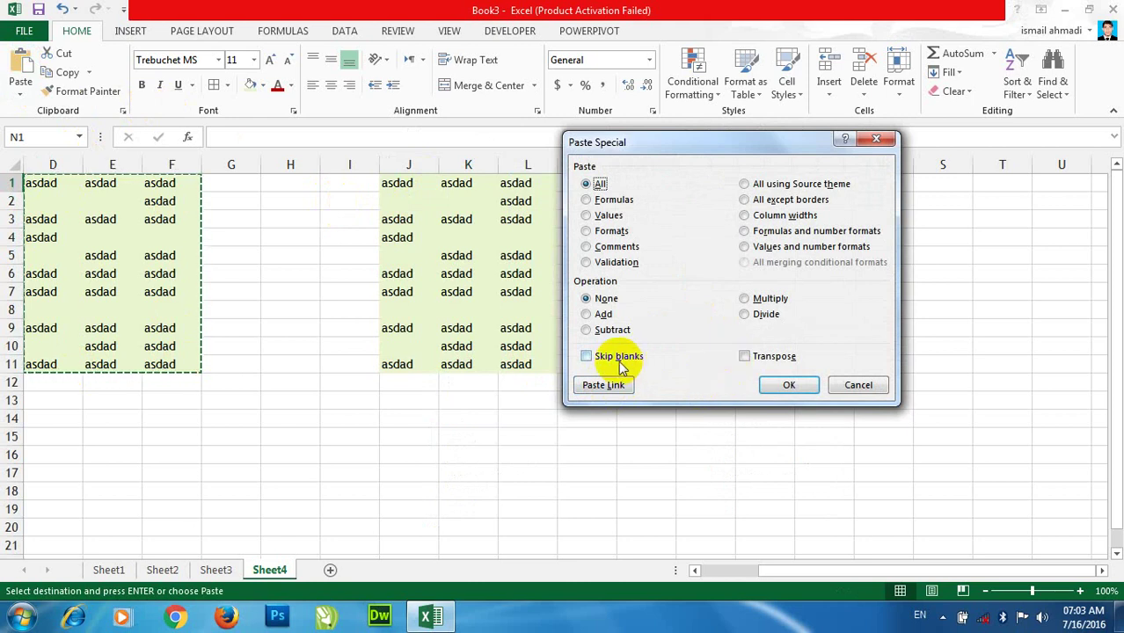
pyautogui.click(620, 357)
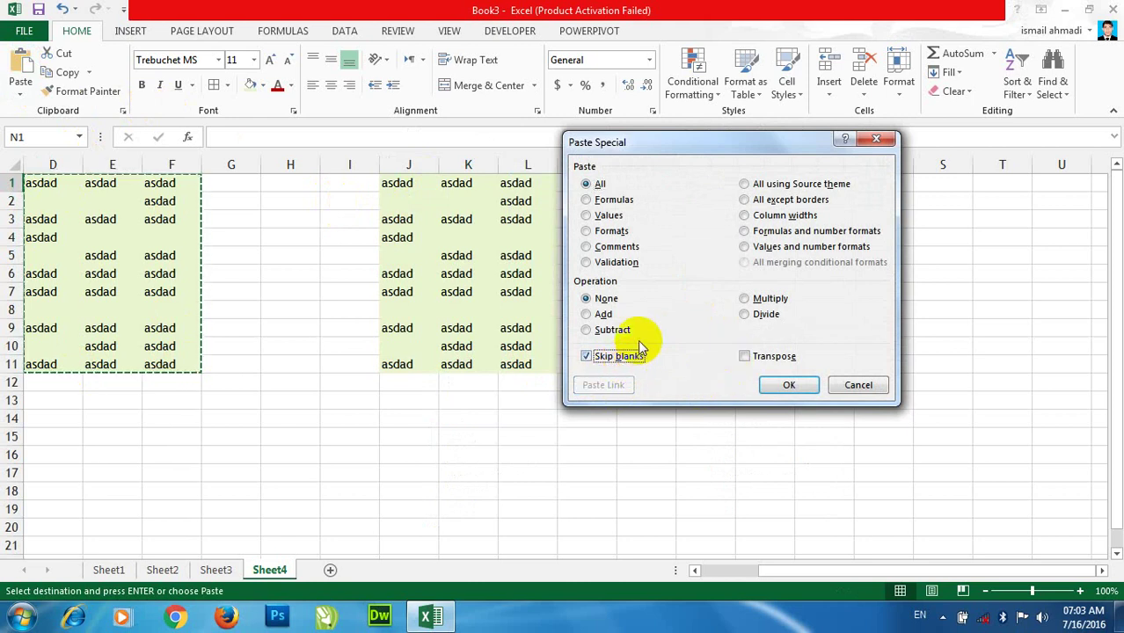
pyautogui.click(790, 385)
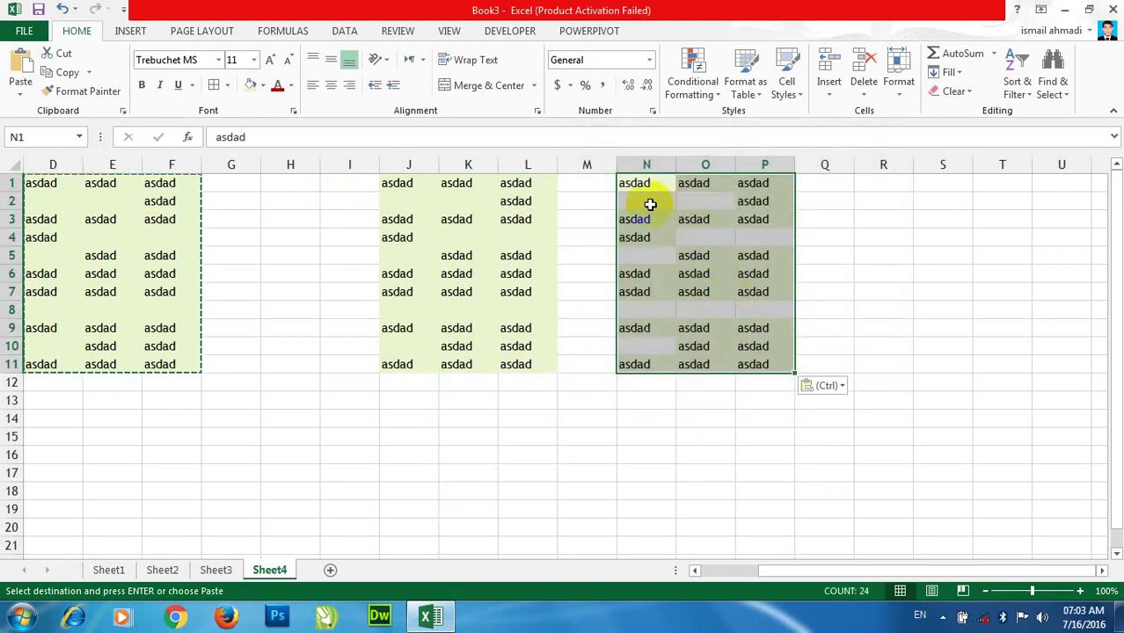
# Step: Undo the skip-blanks paste, refill J1:L11 with asad, and copy D1:F11 again
pyautogui.hotkey('ctrl', 'z')
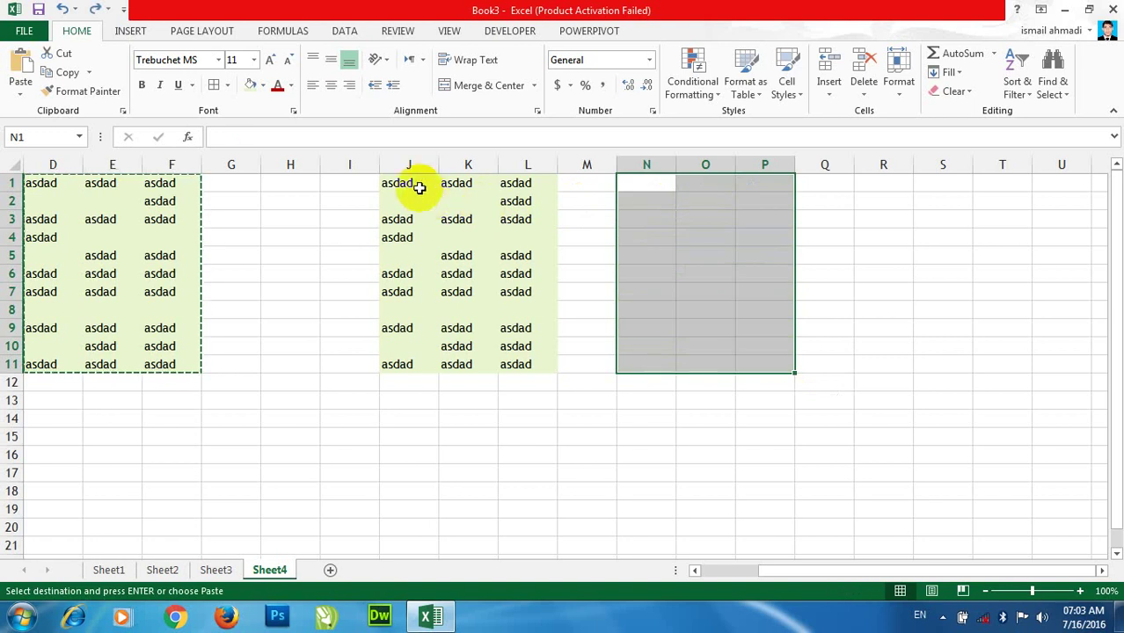
pyautogui.moveTo(415, 183)
pyautogui.mouseDown()
pyautogui.moveTo(521, 380)
pyautogui.moveTo(516, 353)
pyautogui.mouseUp()
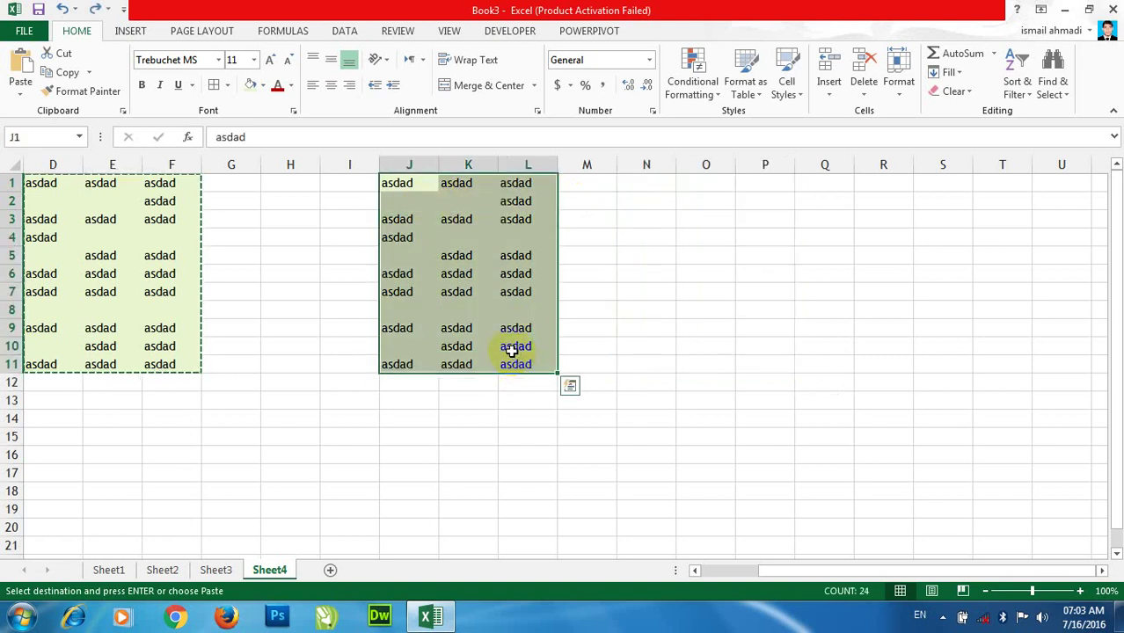
pyautogui.write('asad')
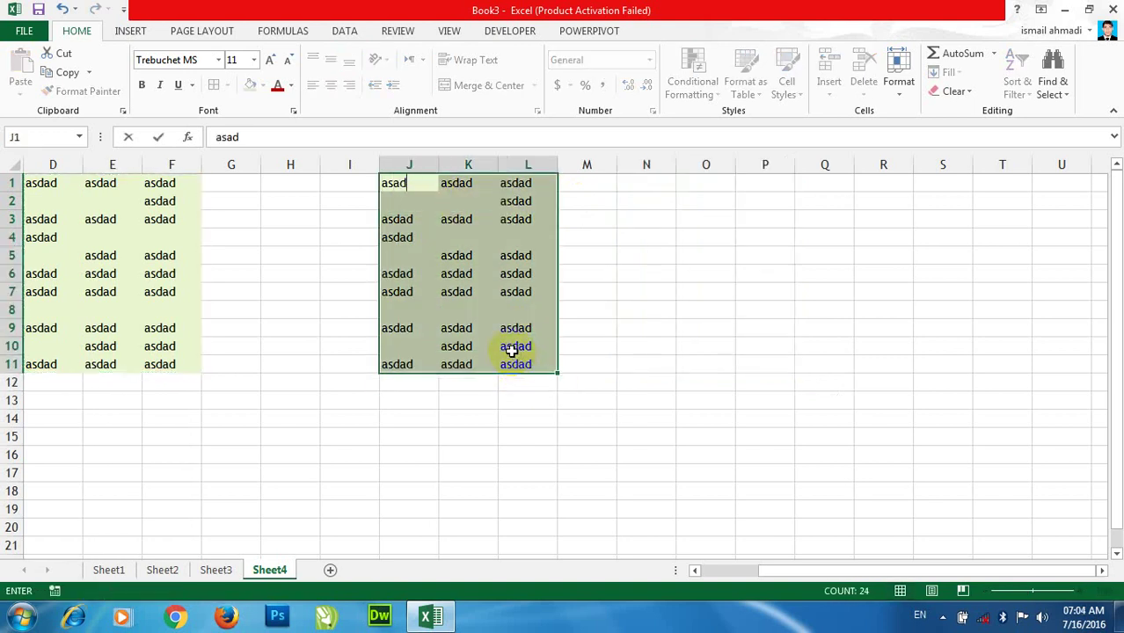
pyautogui.hotkey('ctrl', 'Return')
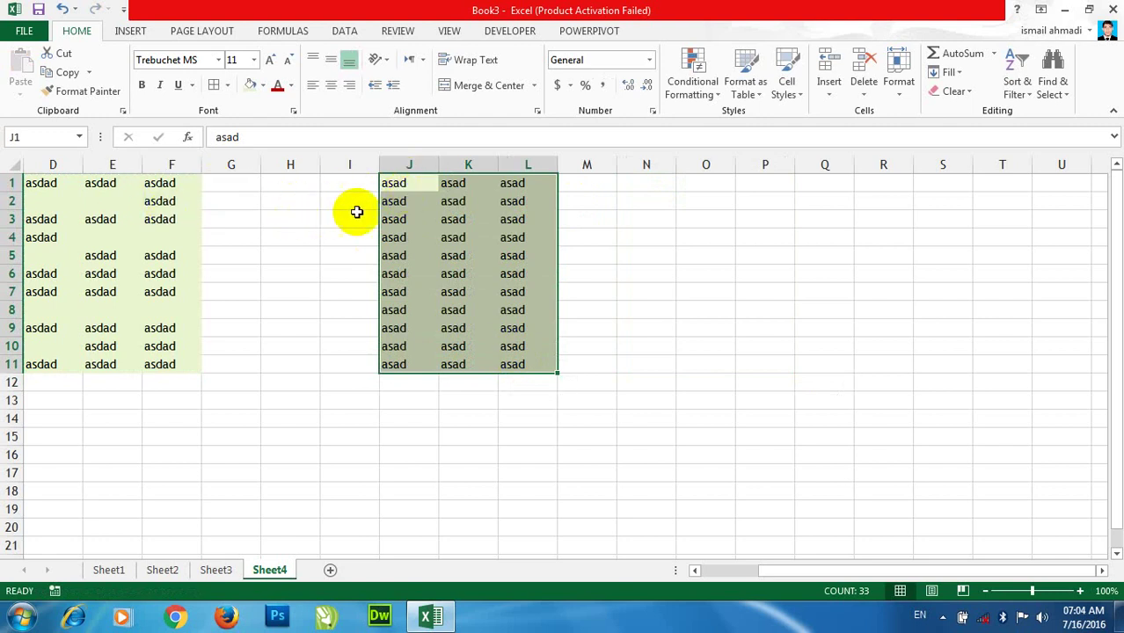
pyautogui.moveTo(41, 183); pyautogui.dragTo(159, 364)
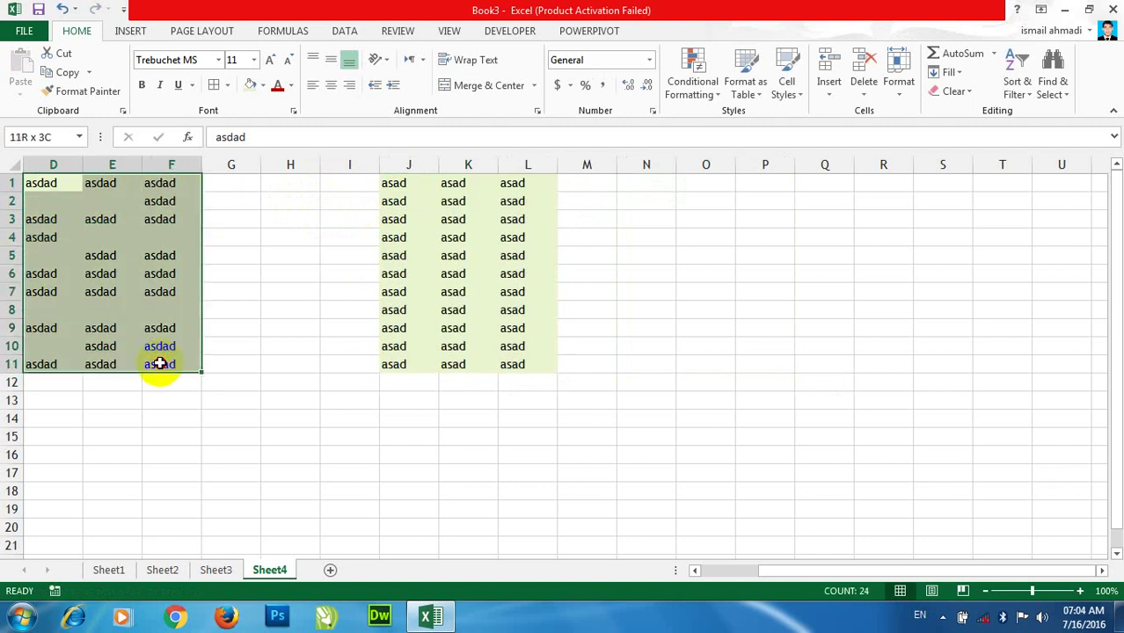
pyautogui.hotkey('ctrl', 'c')
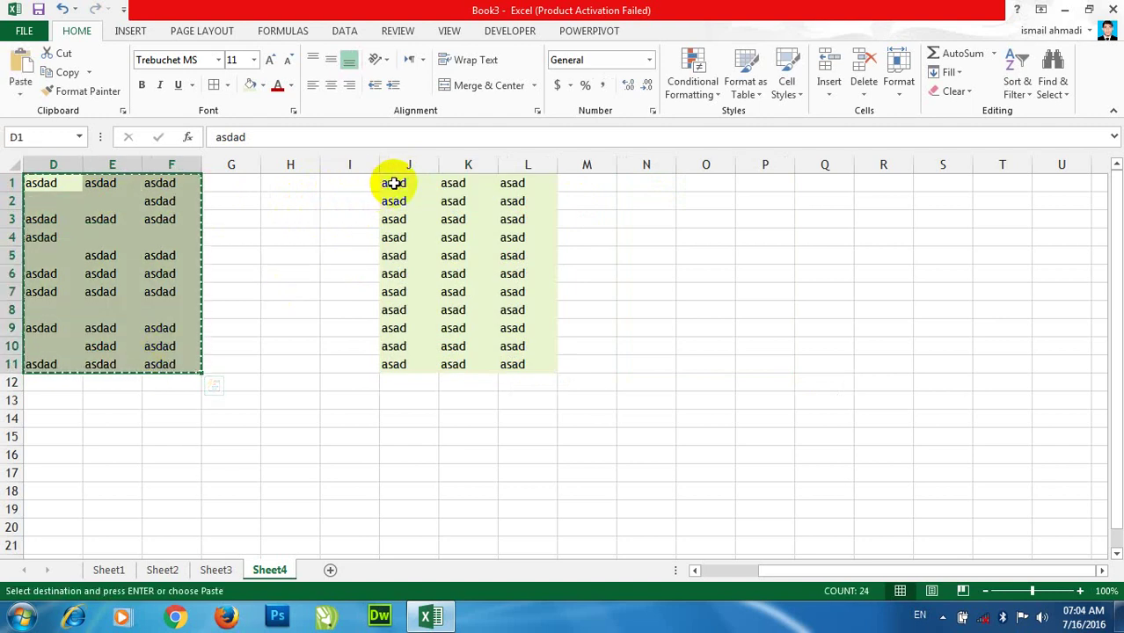
# Step: Paste the block normally over J1:L11, then undo it to restore asad
pyautogui.rightClick(396, 184)
pyautogui.click(21, 66)
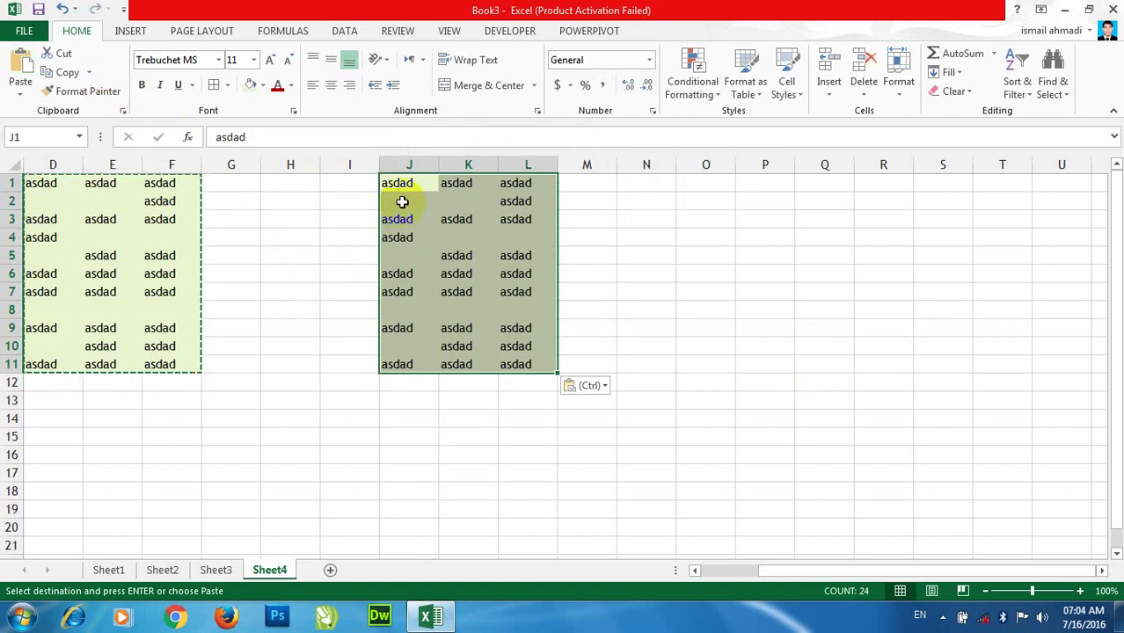
pyautogui.hotkey('ctrl', 'Return')
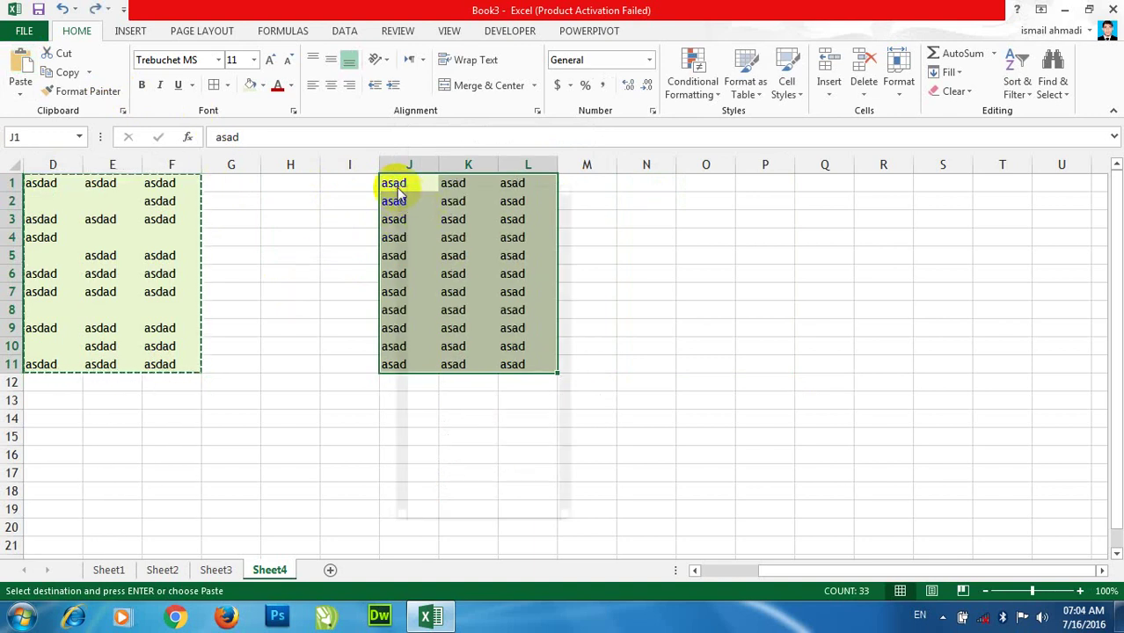
# Step: Paste Special D1:F11 into J1 with Skip blanks ticked, keeping asad under gaps
pyautogui.rightClick(403, 189)
pyautogui.press('Escape')
pyautogui.click(325, 361)
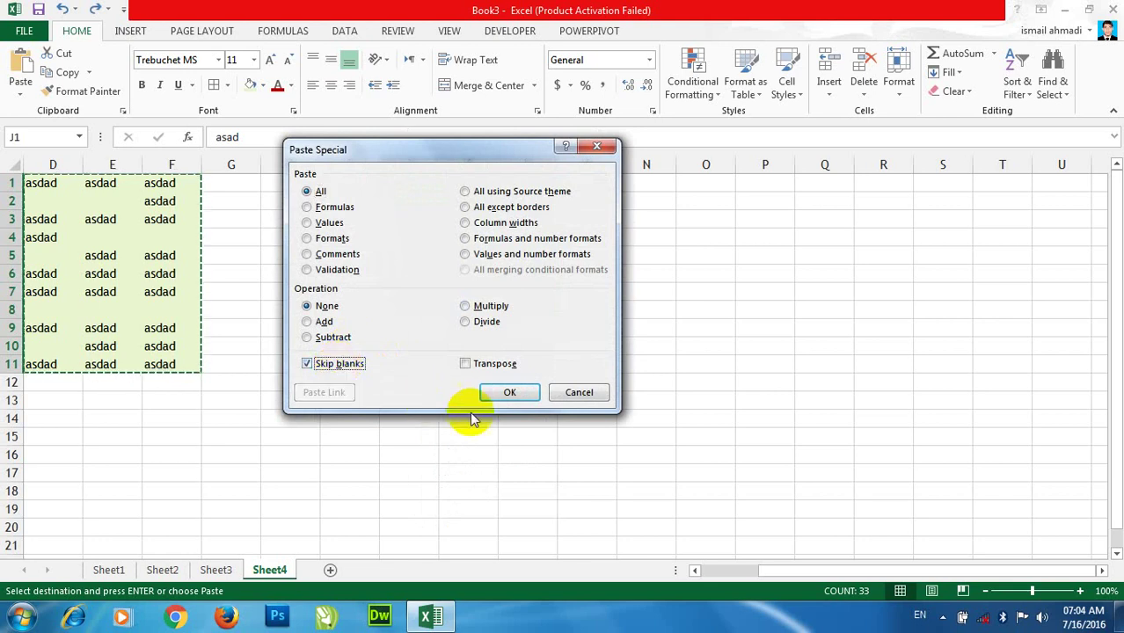
pyautogui.click(498, 393)
pyautogui.click(627, 273)
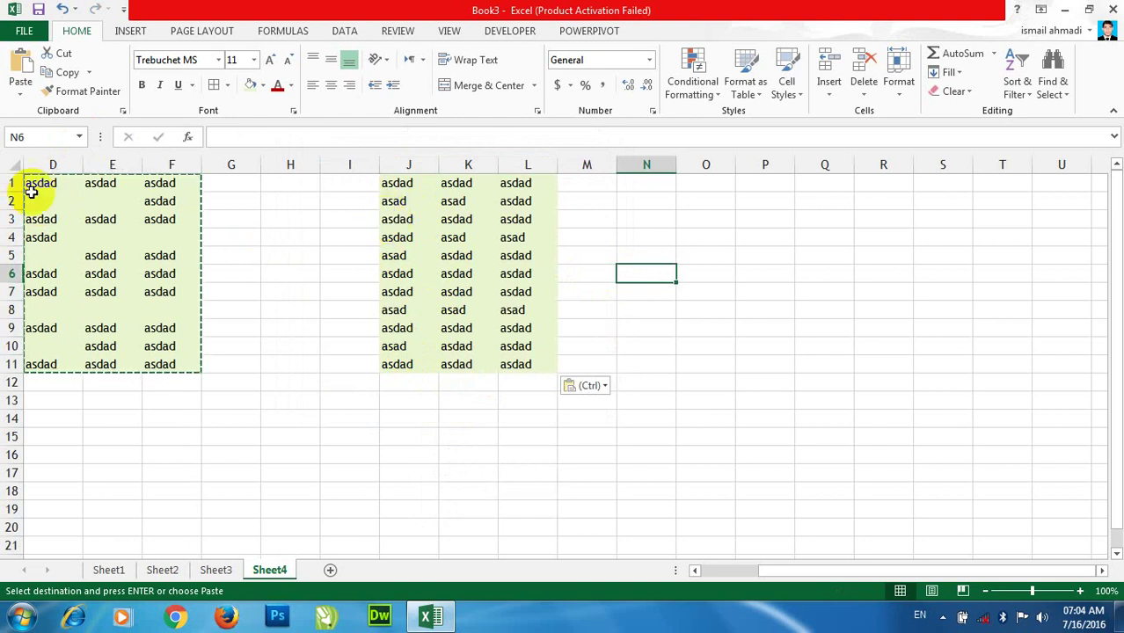
# Step: Confirm D2 is blank and J2 kept asad, then copy G10:J16 and K3:N8
pyautogui.click(44, 204)
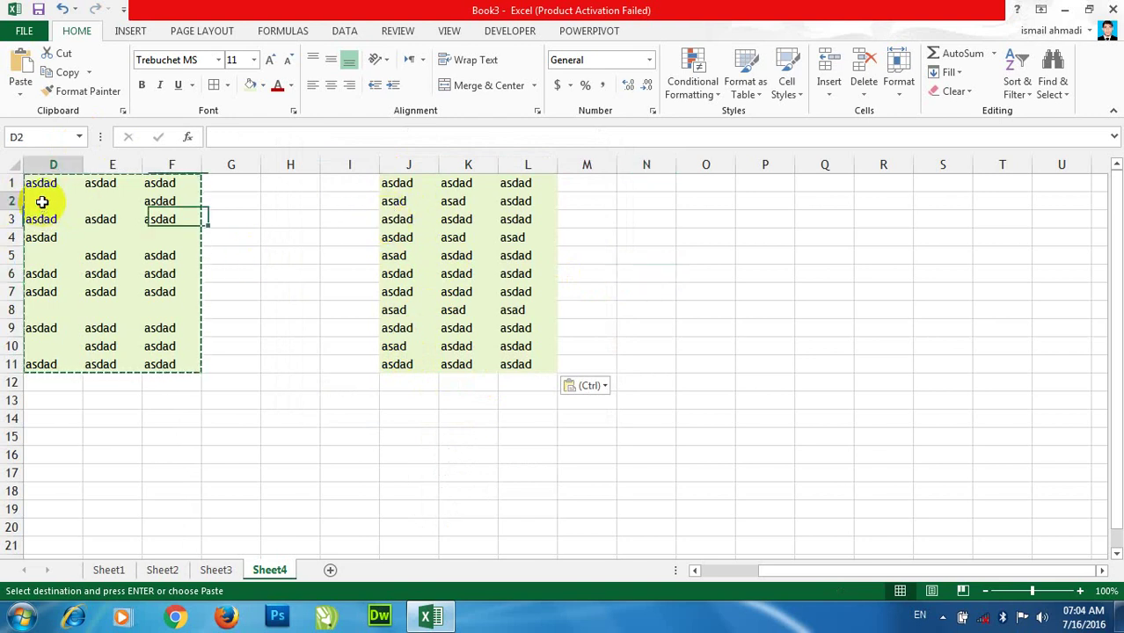
pyautogui.click(403, 204)
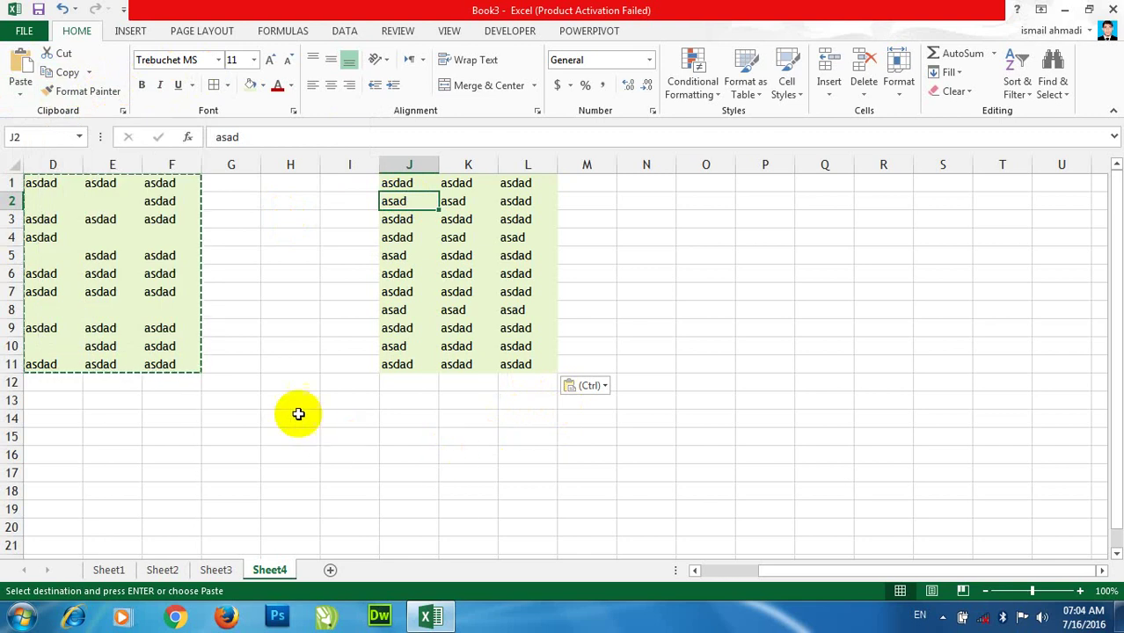
pyautogui.moveTo(233, 348); pyautogui.dragTo(417, 451)
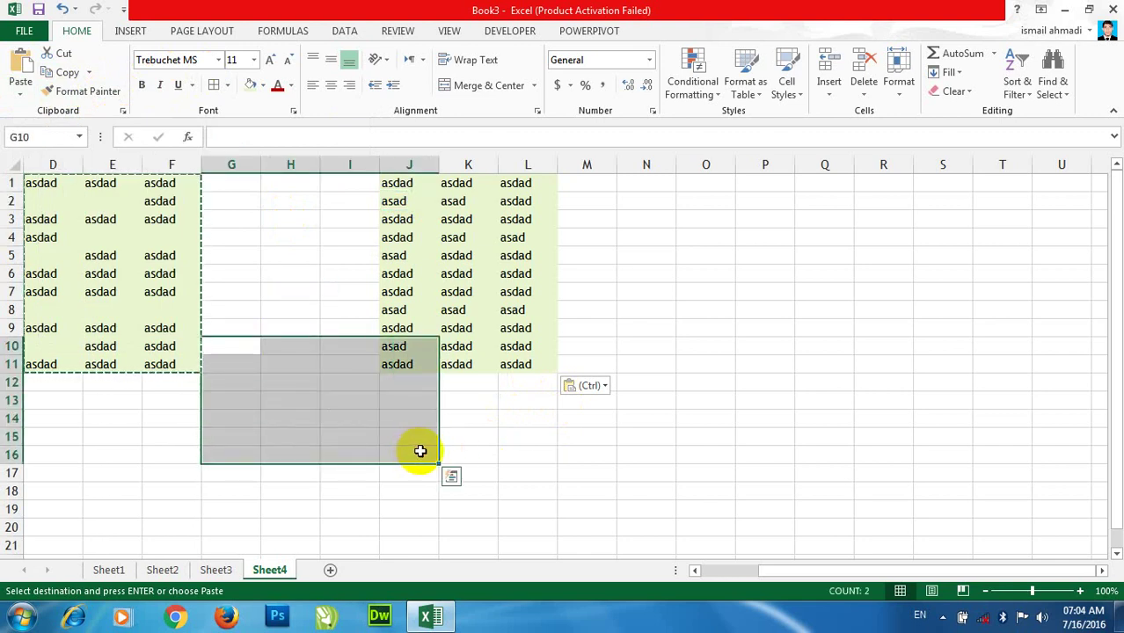
pyautogui.hotkey('ctrl', 'c')
pyautogui.moveTo(471, 216); pyautogui.dragTo(672, 312)
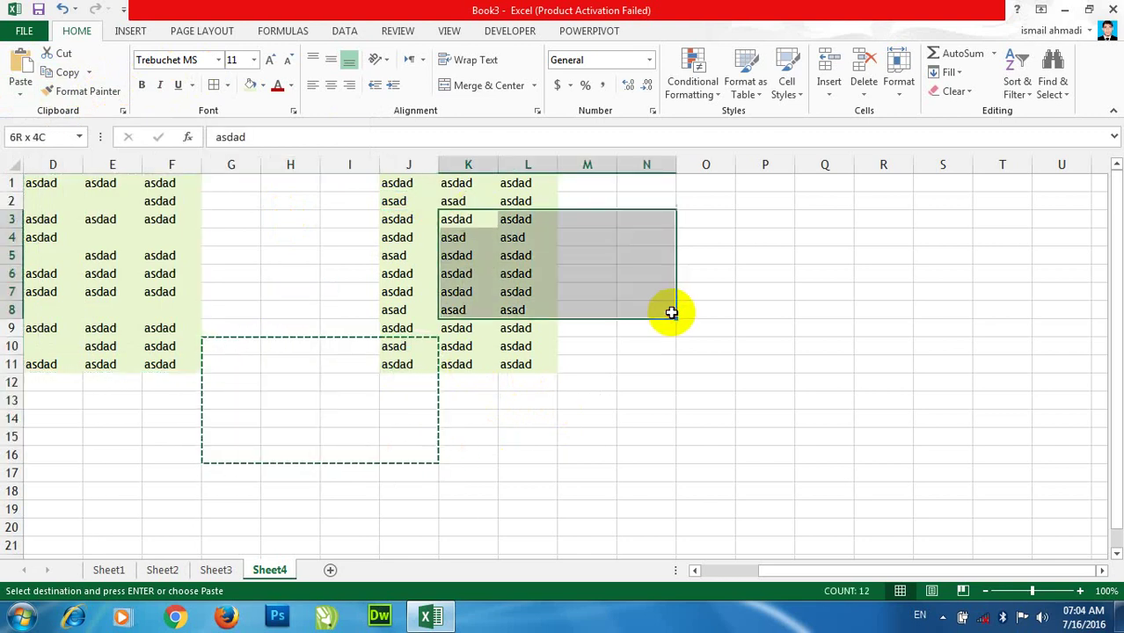
pyautogui.hotkey('ctrl', 'c')
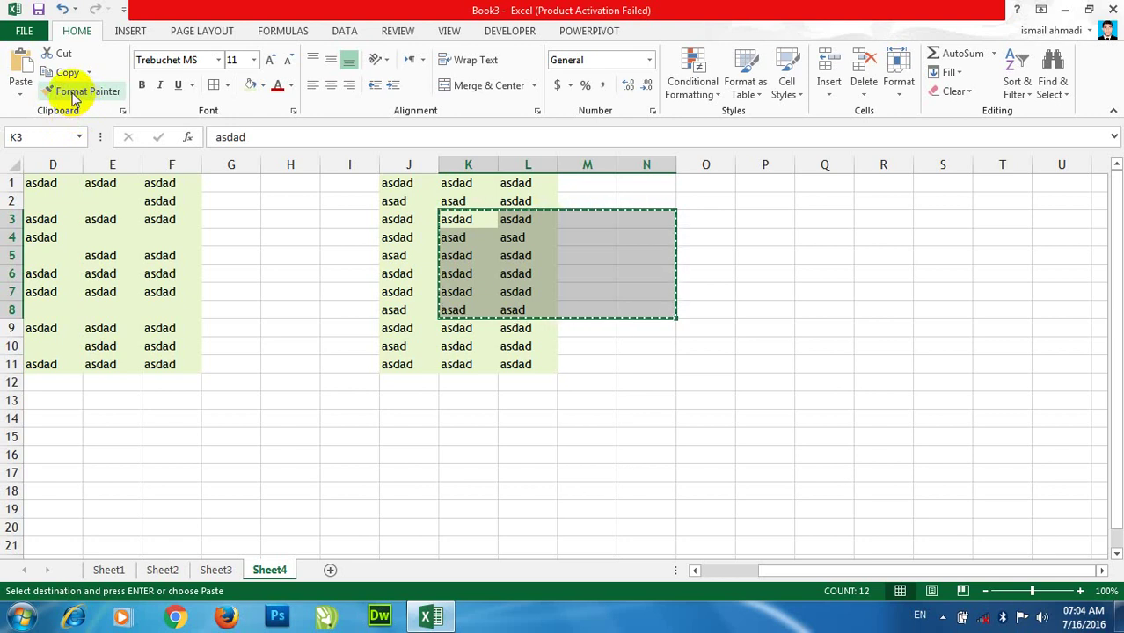
# Step: Paste the copied range and close the Book3 workbook window
pyautogui.hotkey('ctrl', 'v')
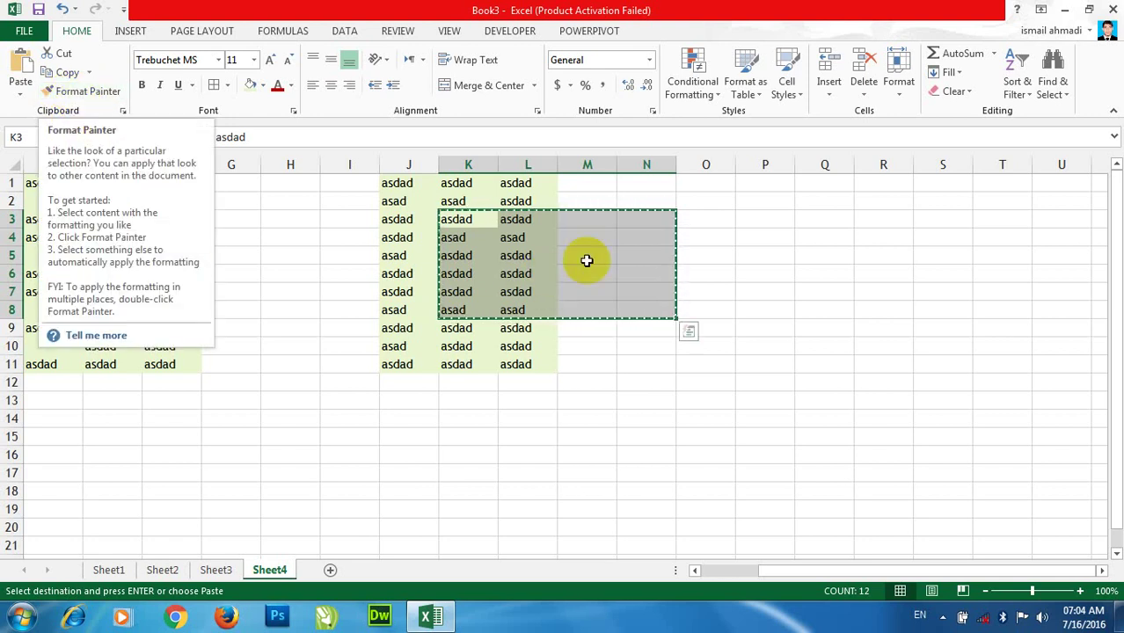
pyautogui.click(825, 310)
pyautogui.click(1110, 10)
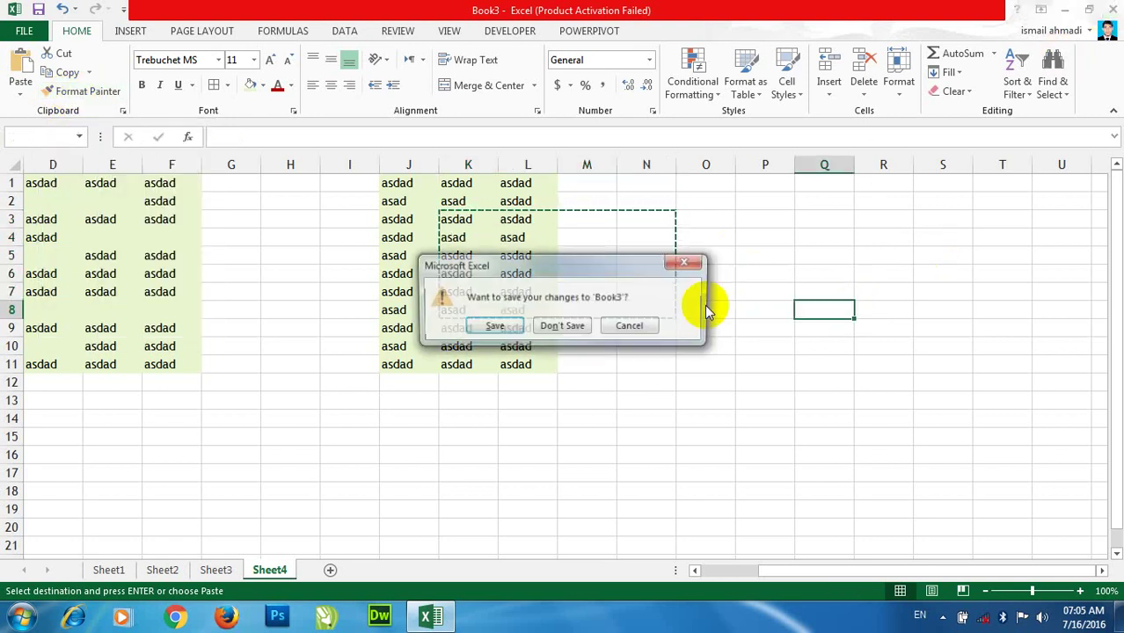
# Step: Discard Book3's changes with Don't Save and refresh the Windows desktop
pyautogui.click(547, 328)
pyautogui.rightClick(410, 195)
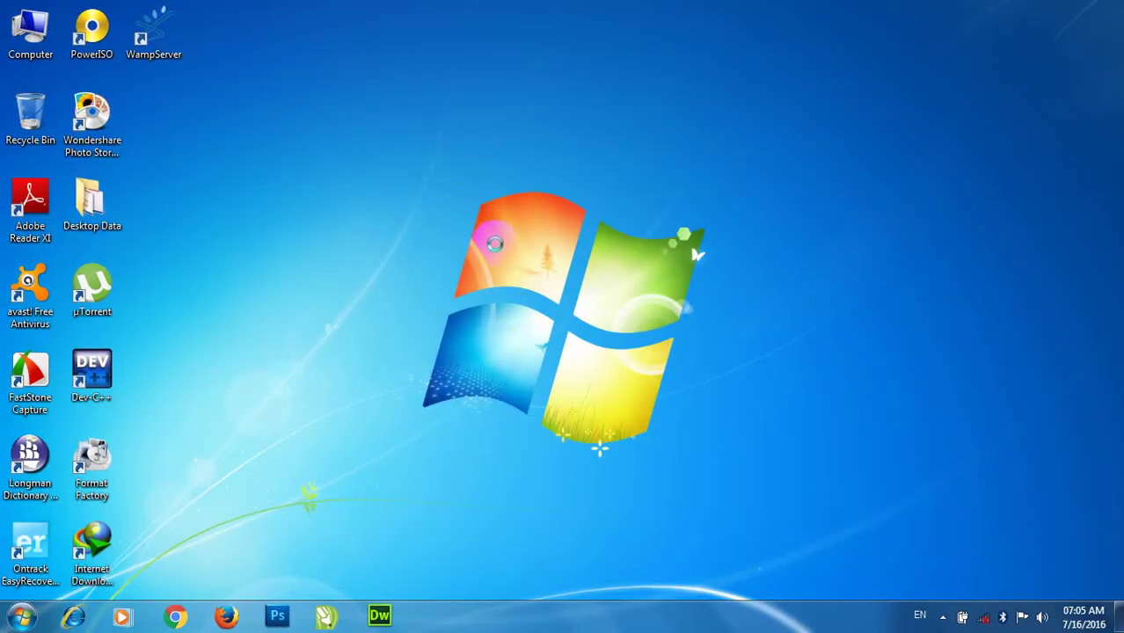
pyautogui.click(497, 250)
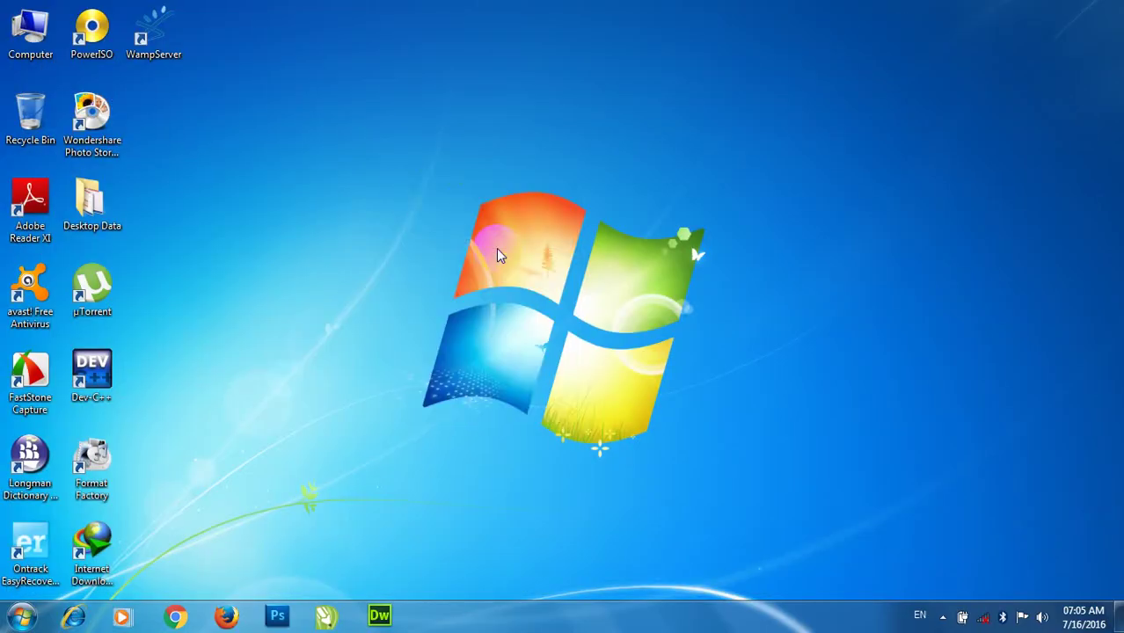